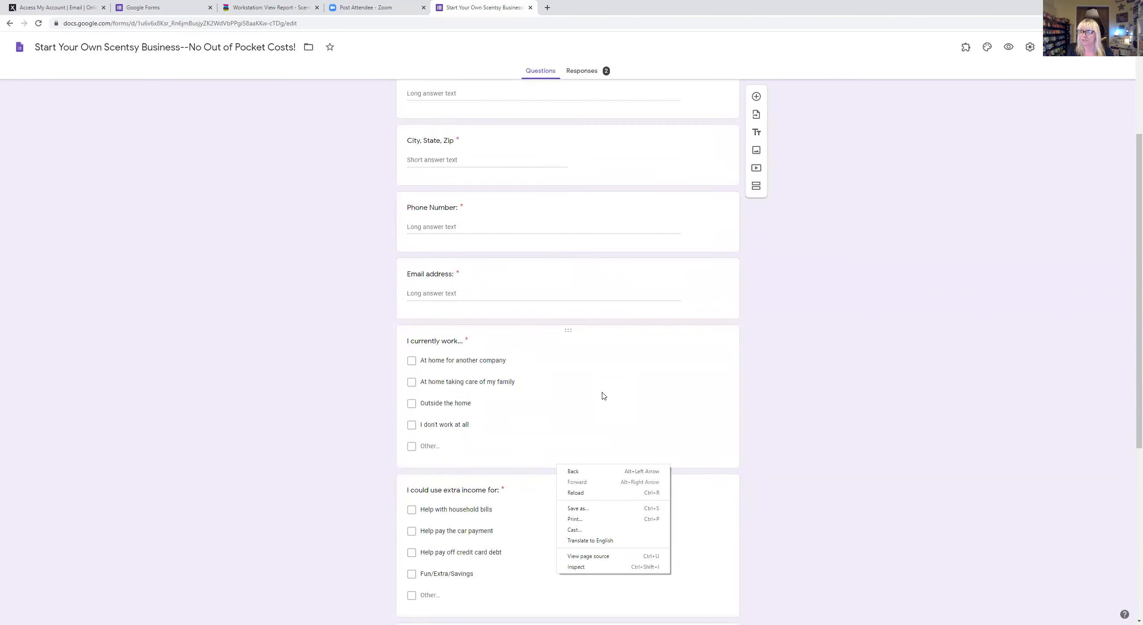
- Scan the Scentsy form's last questions, then go back to the Google Forms home page
{"action": "scroll", "coordinate": [602, 385], "scroll_direction": "down", "scroll_amount": 6}
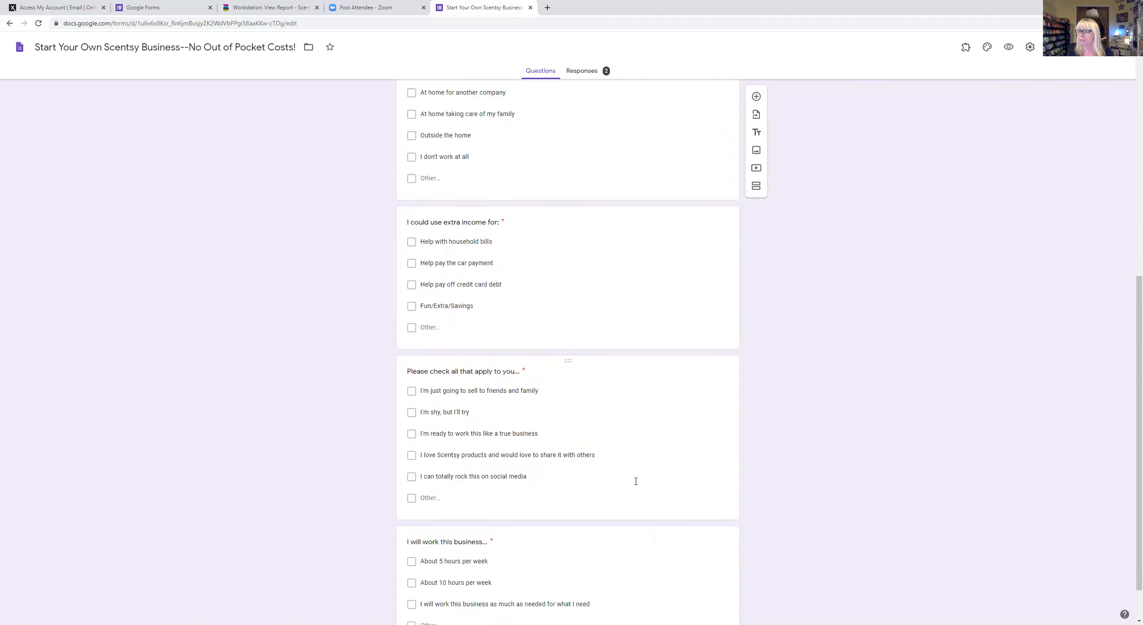
{"action": "scroll", "coordinate": [634, 484], "scroll_direction": "down", "scroll_amount": 1}
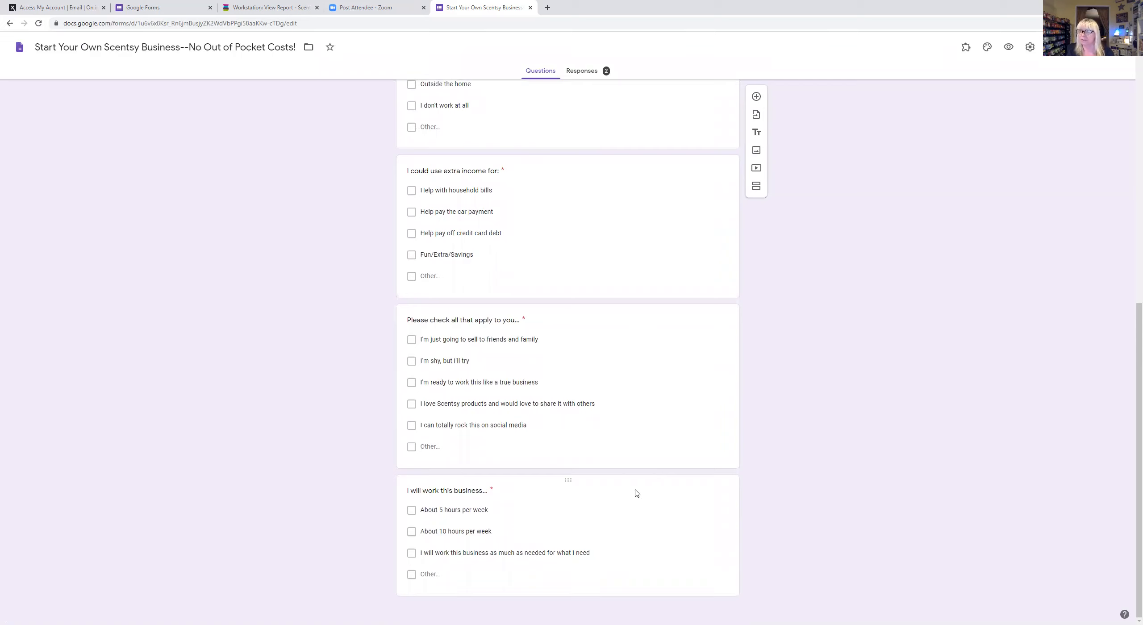
{"action": "scroll", "coordinate": [605, 462], "scroll_direction": "up", "scroll_amount": 11}
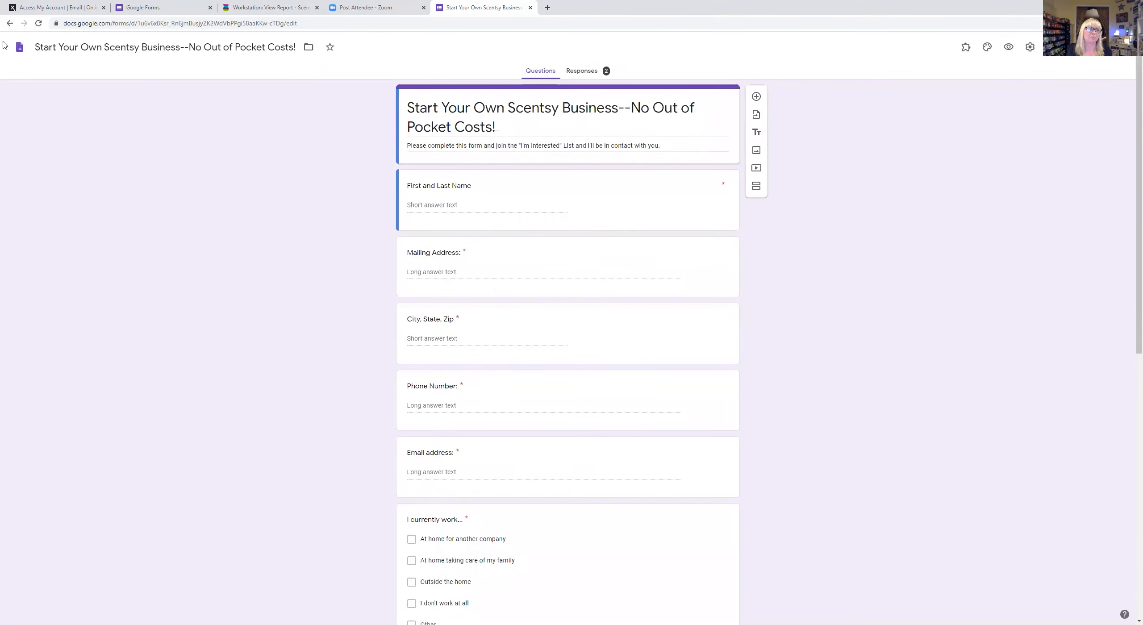
{"action": "left_click", "coordinate": [9, 24]}
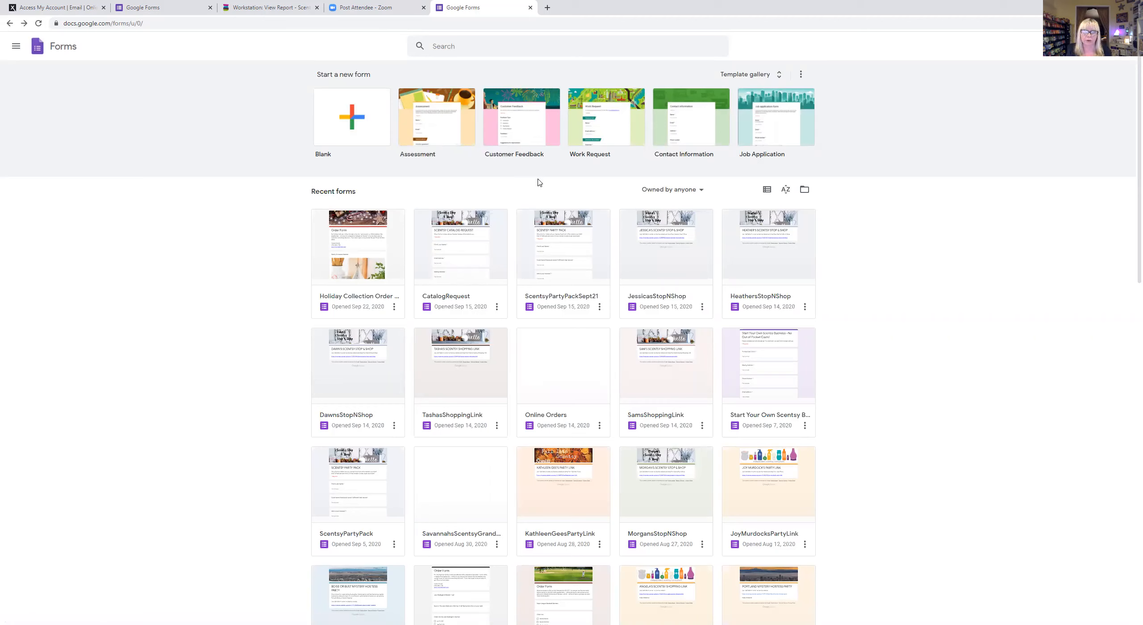
- Open the Holiday Collection Order Form and view its header and the $55/$110 Starry Christmas Warmer
{"action": "left_click", "coordinate": [371, 221]}
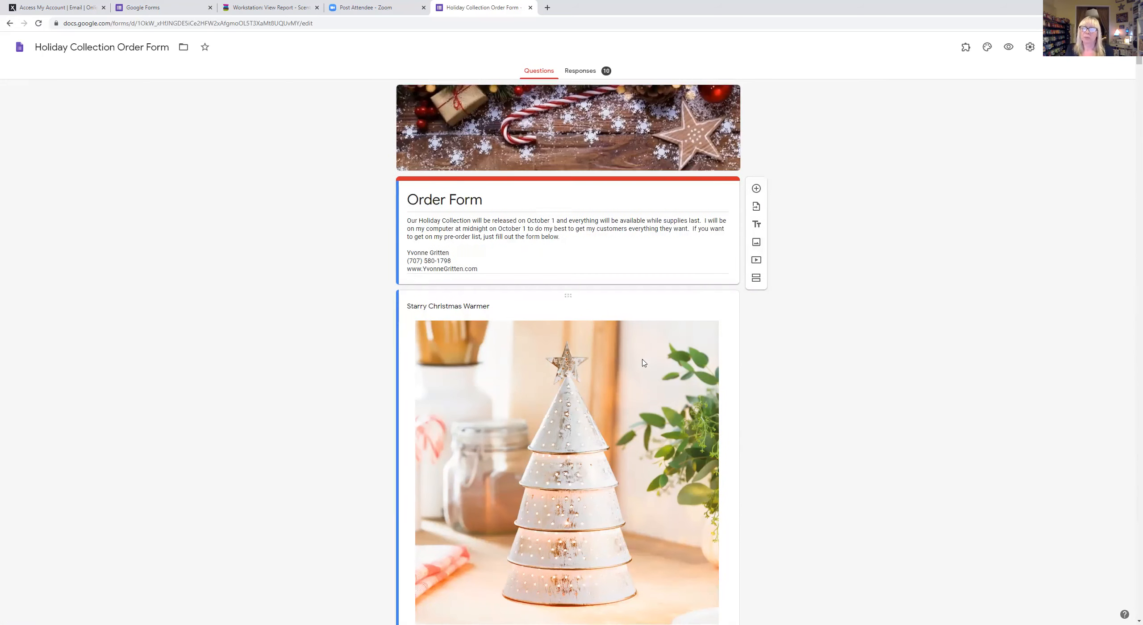
{"action": "scroll", "coordinate": [643, 363], "scroll_direction": "down", "scroll_amount": 3}
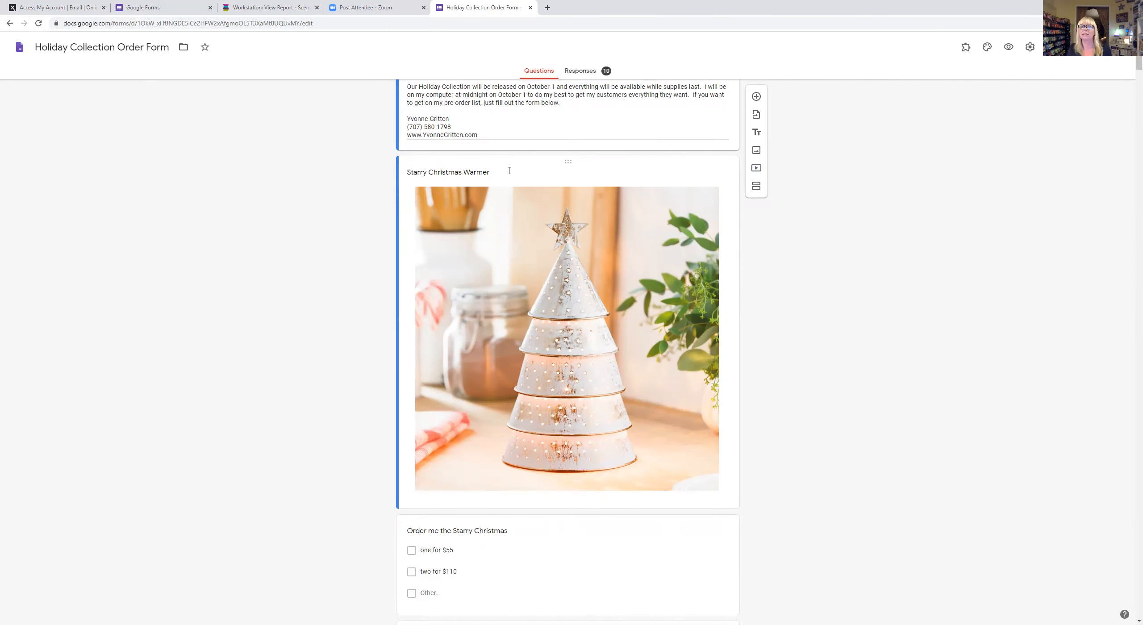
{"action": "scroll", "coordinate": [509, 172], "scroll_direction": "up", "scroll_amount": 3}
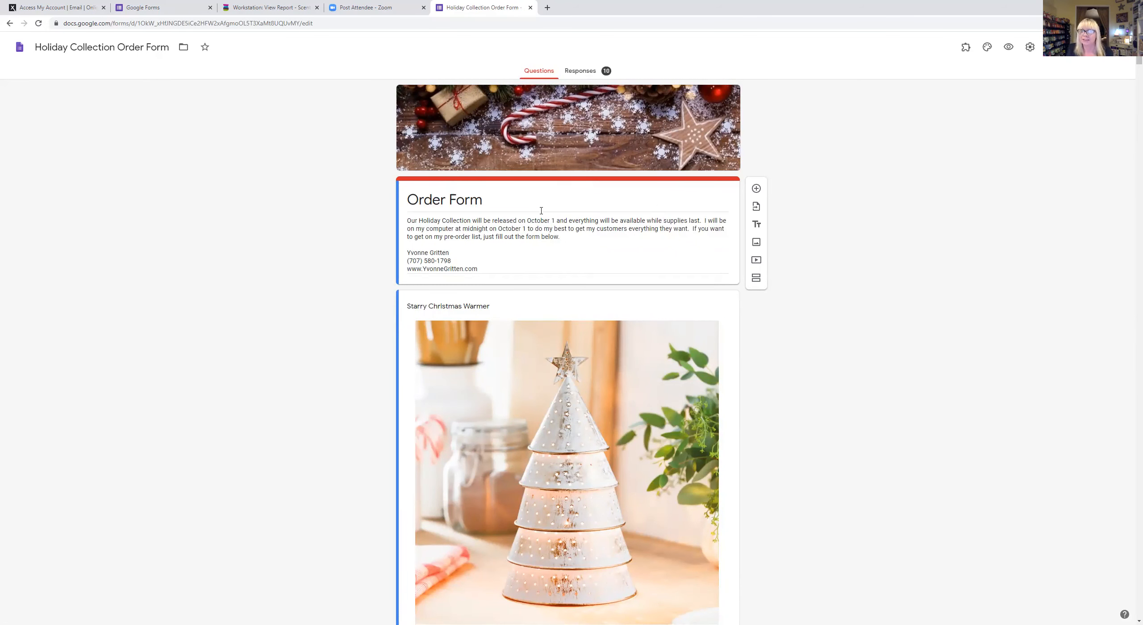
{"action": "scroll", "coordinate": [576, 201], "scroll_direction": "down", "scroll_amount": 4}
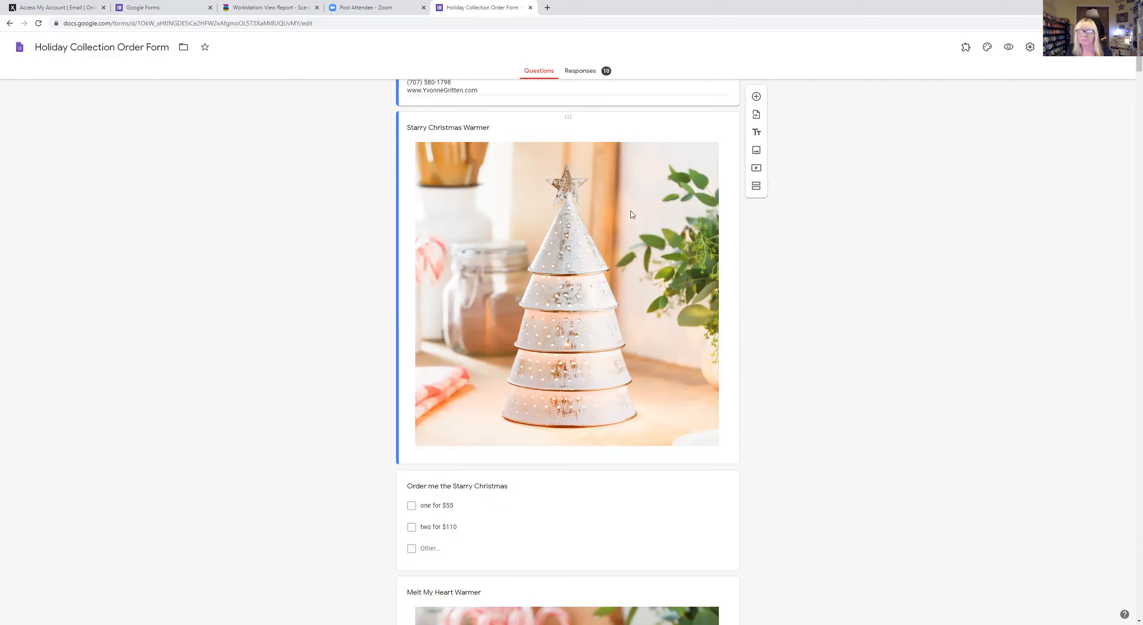
{"action": "scroll", "coordinate": [463, 248], "scroll_direction": "up", "scroll_amount": 4}
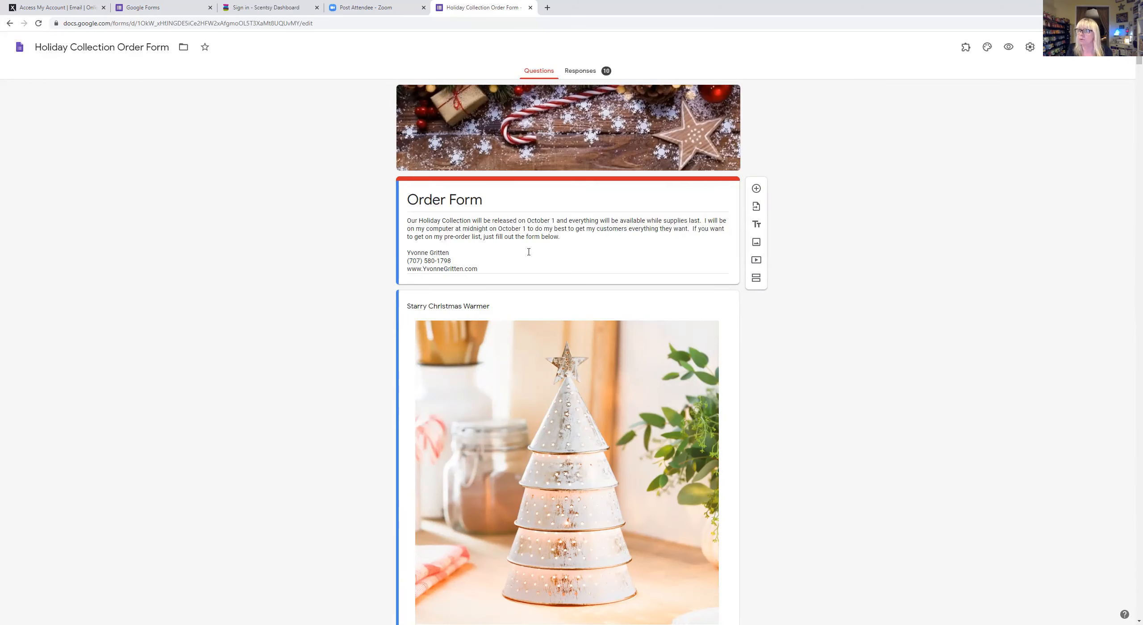
{"action": "scroll", "coordinate": [506, 265], "scroll_direction": "down", "scroll_amount": 5}
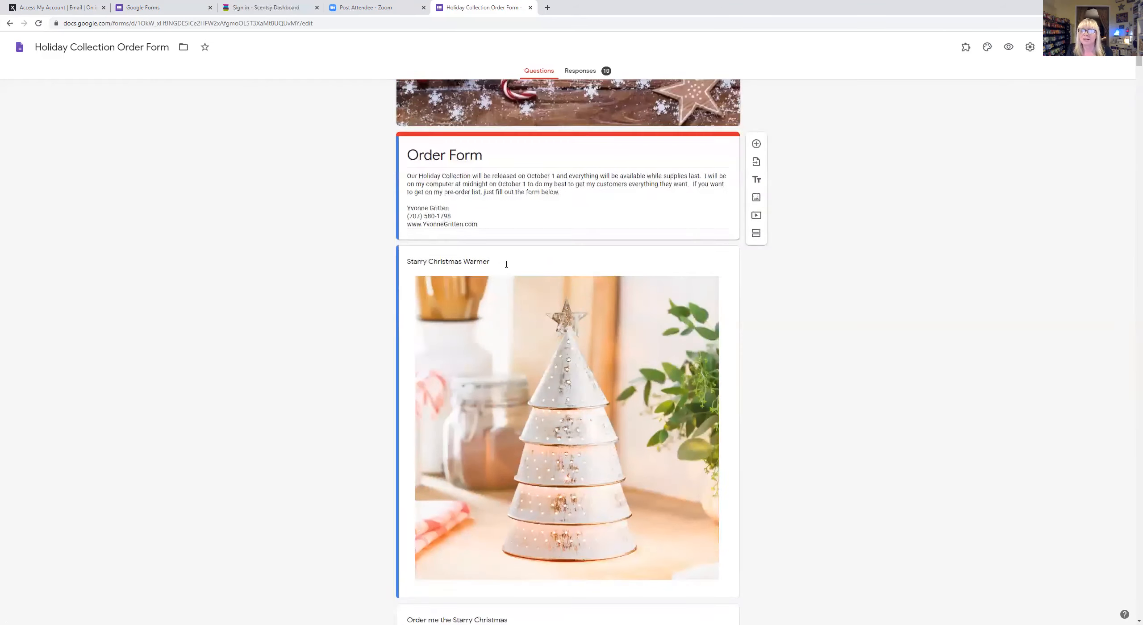
{"action": "scroll", "coordinate": [506, 268], "scroll_direction": "up", "scroll_amount": 1}
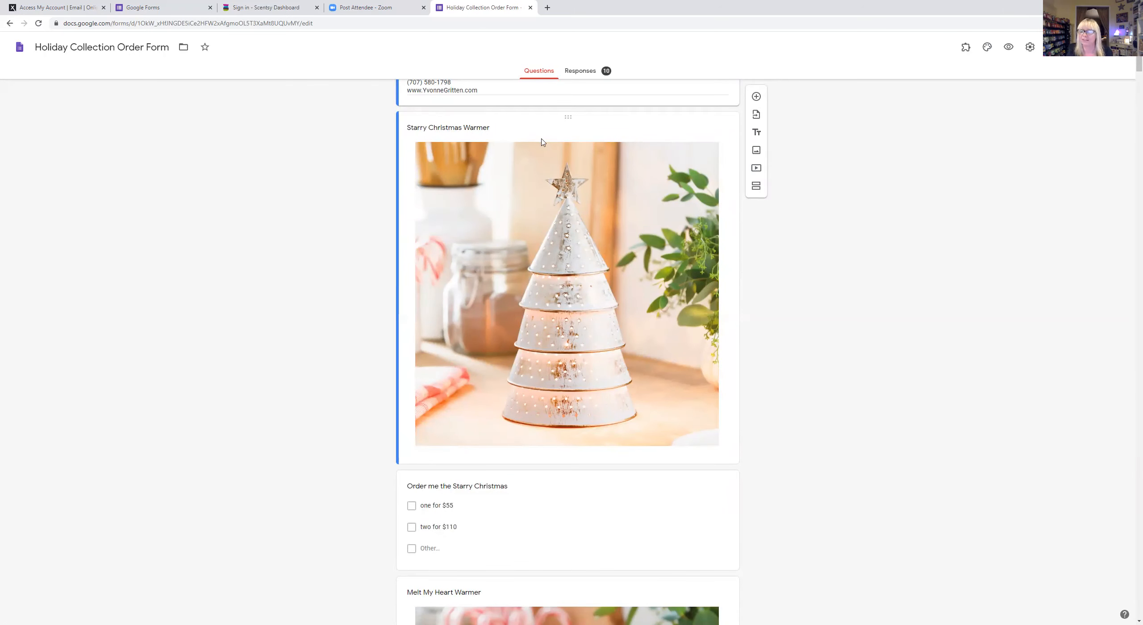
{"action": "scroll", "coordinate": [594, 228], "scroll_direction": "down", "scroll_amount": 4}
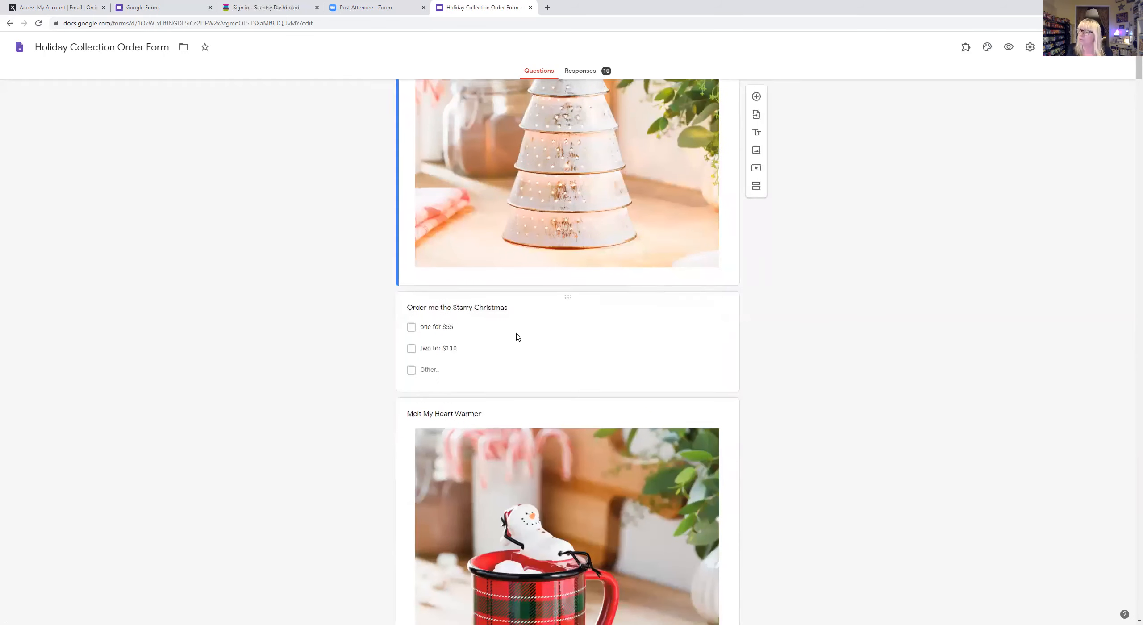
{"action": "scroll", "coordinate": [582, 327], "scroll_direction": "down", "scroll_amount": 4}
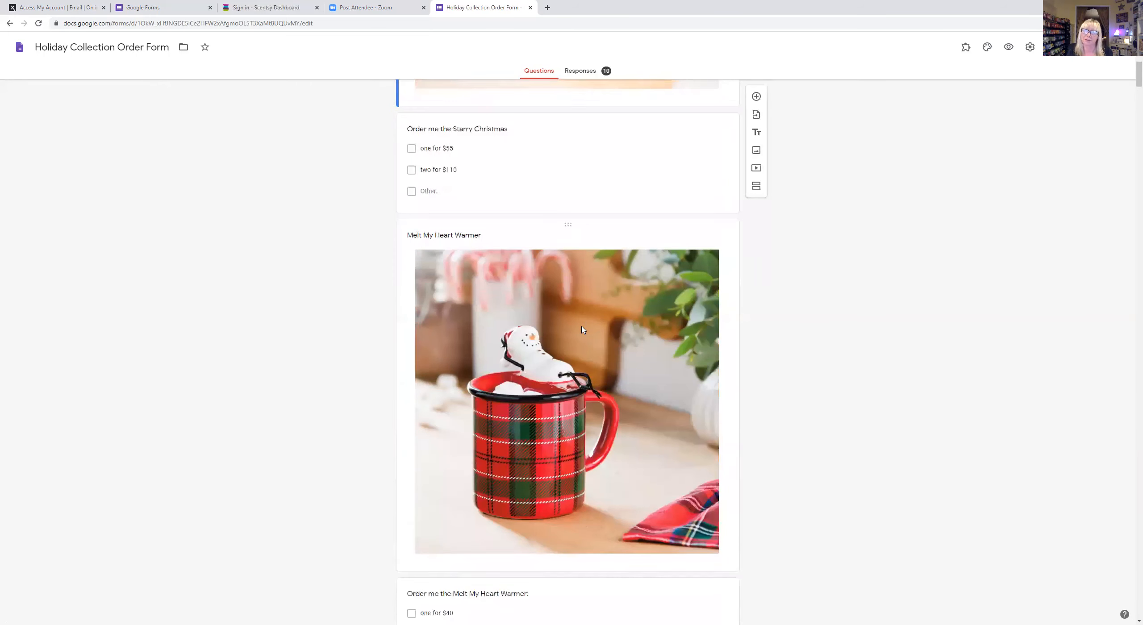
{"action": "scroll", "coordinate": [582, 329], "scroll_direction": "down", "scroll_amount": 4}
{"action": "scroll", "coordinate": [582, 330], "scroll_direction": "up", "scroll_amount": 2}
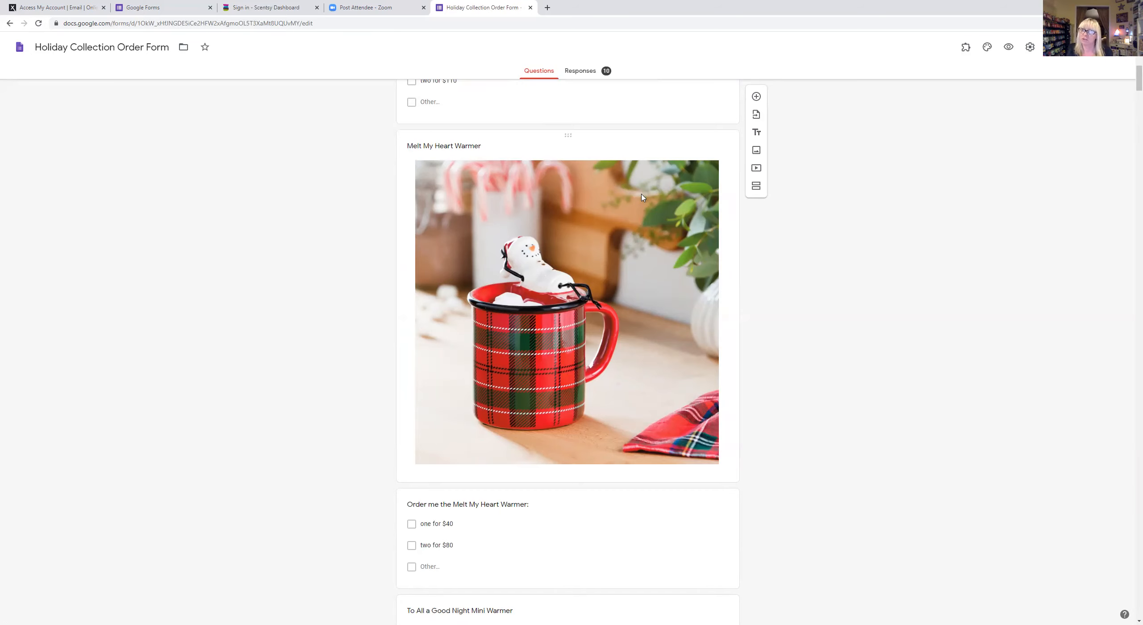
{"action": "scroll", "coordinate": [600, 374], "scroll_direction": "down", "scroll_amount": 3}
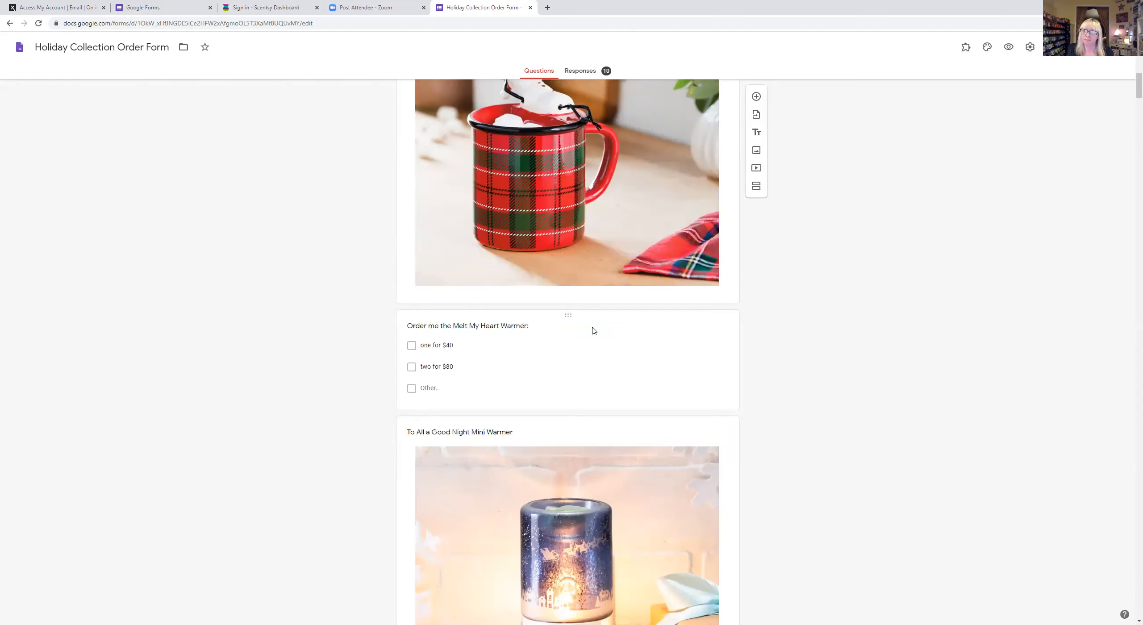
{"action": "scroll", "coordinate": [594, 331], "scroll_direction": "down", "scroll_amount": 2}
{"action": "scroll", "coordinate": [593, 328], "scroll_direction": "down", "scroll_amount": 5}
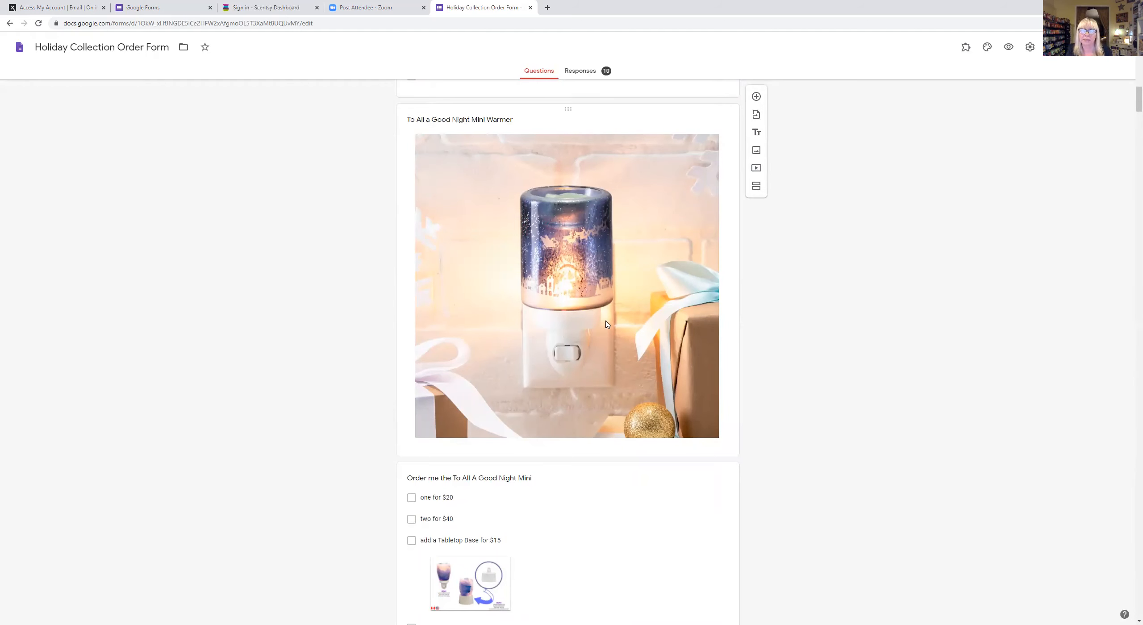
{"action": "scroll", "coordinate": [662, 240], "scroll_direction": "down", "scroll_amount": 3}
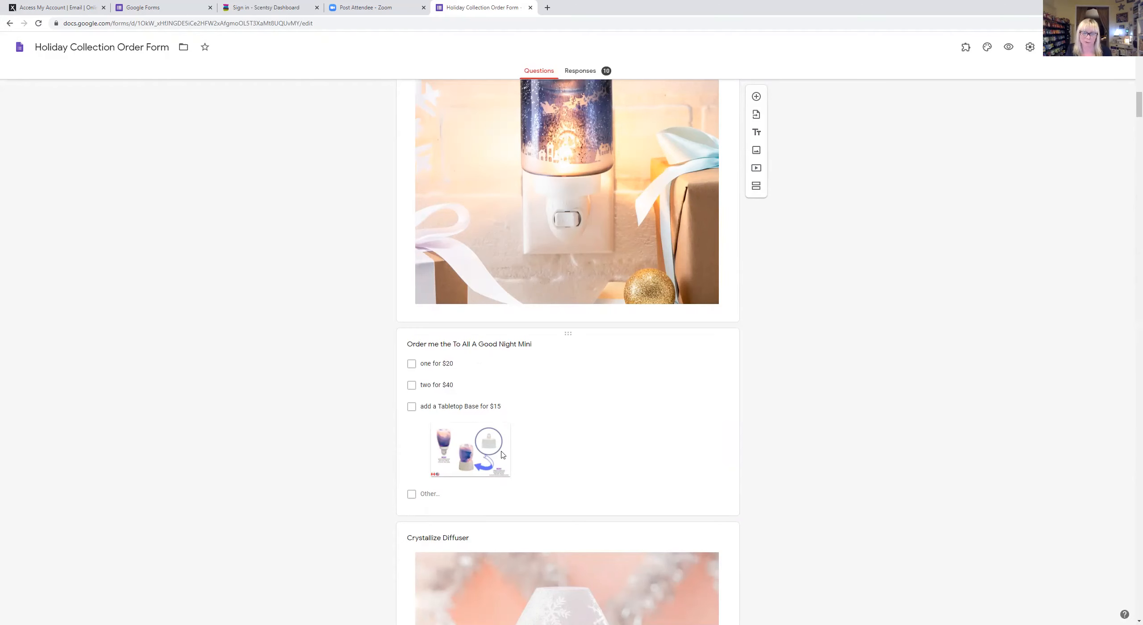
{"action": "scroll", "coordinate": [482, 460], "scroll_direction": "down", "scroll_amount": 10}
{"action": "scroll", "coordinate": [502, 452], "scroll_direction": "down", "scroll_amount": 12}
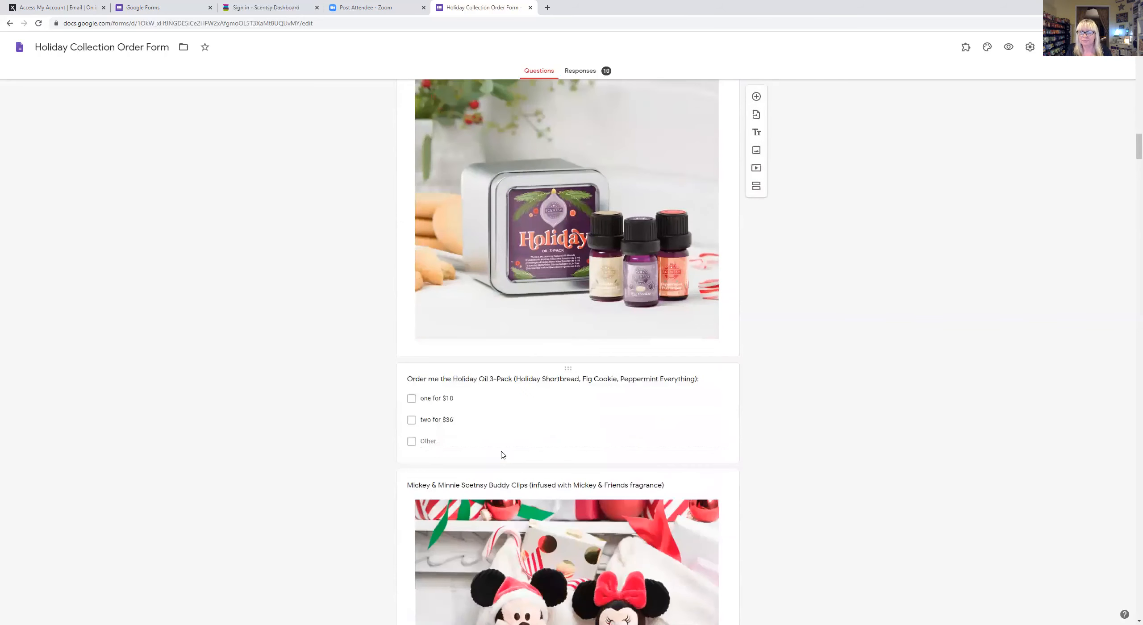
- Scroll past Pod Twin Packs, Fragrance Flowers and the warmer sections to the Bitty Buddies question
{"action": "scroll", "coordinate": [506, 438], "scroll_direction": "down", "scroll_amount": 10}
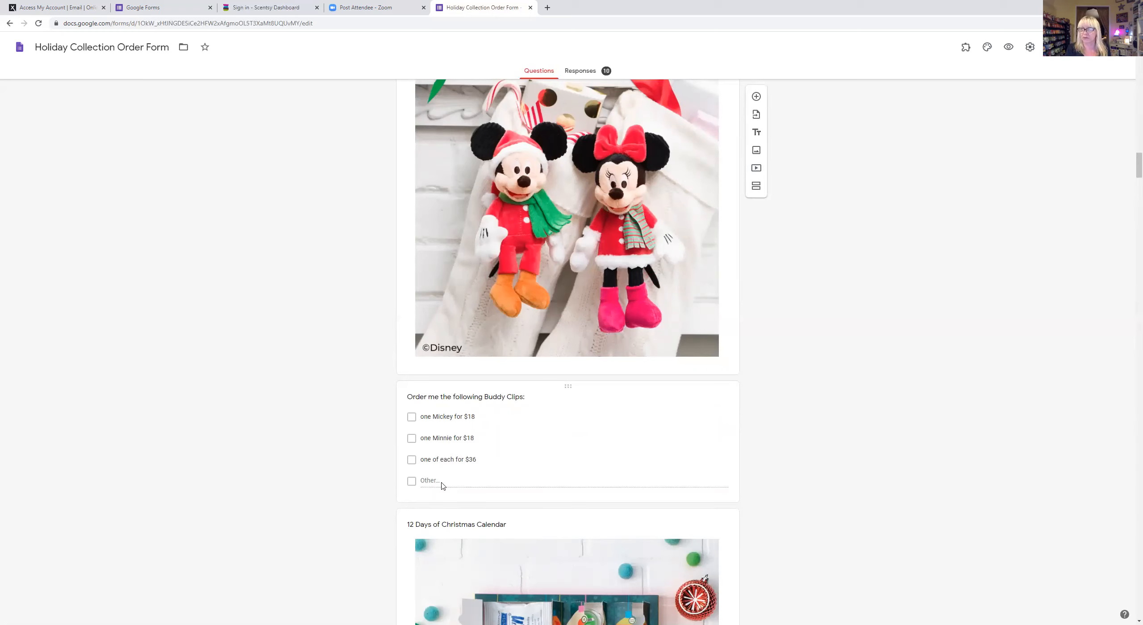
{"action": "scroll", "coordinate": [442, 485], "scroll_direction": "down", "scroll_amount": 10}
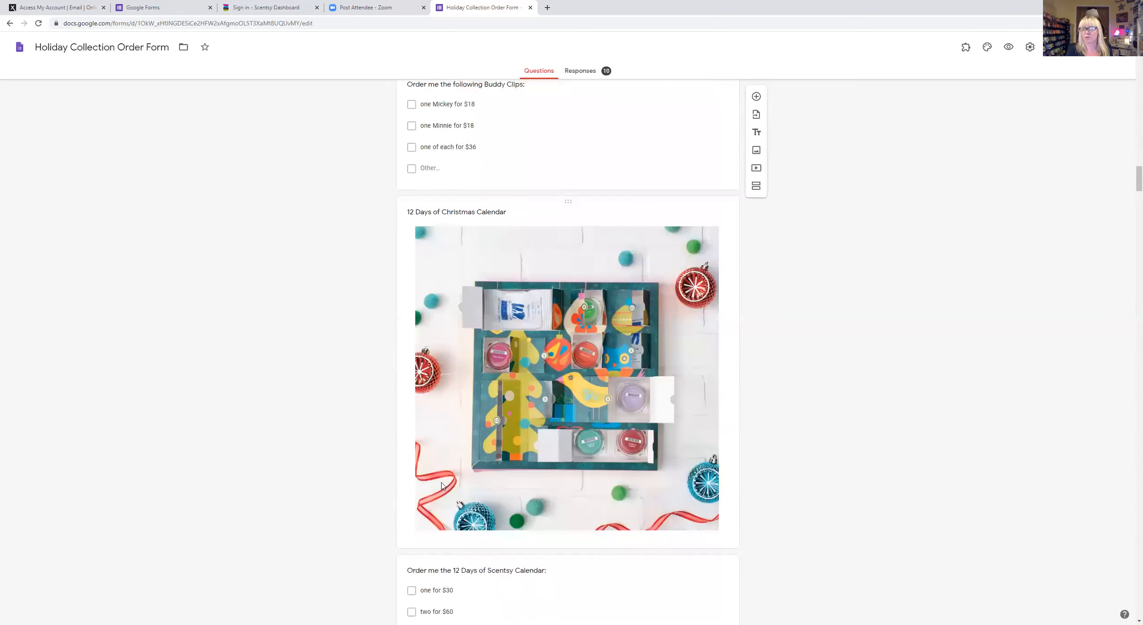
{"action": "scroll", "coordinate": [441, 482], "scroll_direction": "down", "scroll_amount": 3}
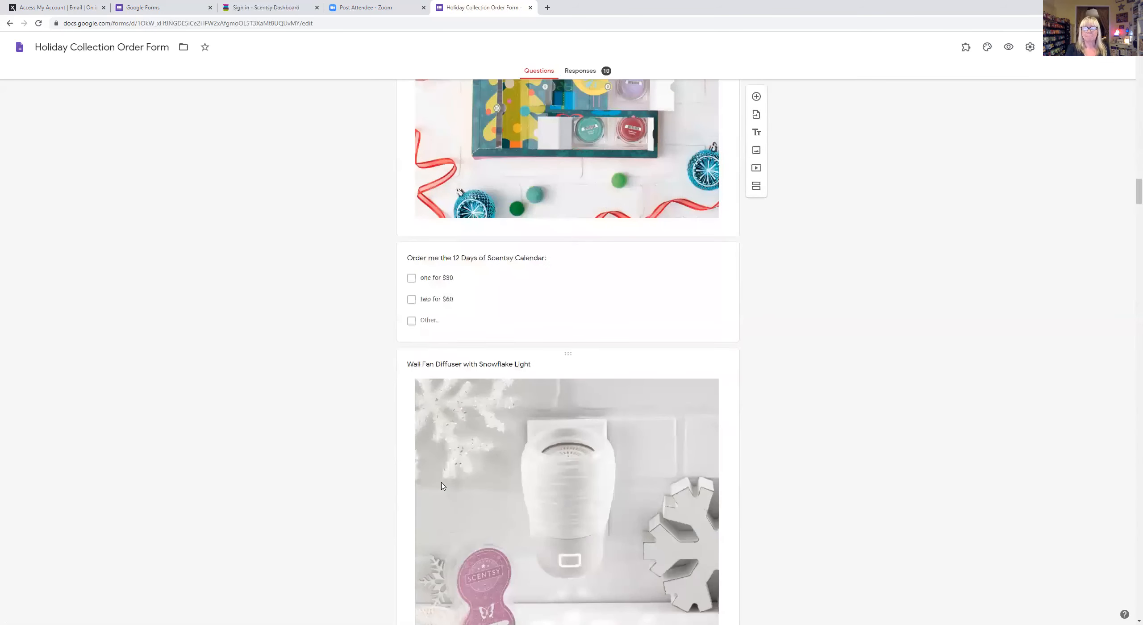
{"action": "scroll", "coordinate": [442, 486], "scroll_direction": "down", "scroll_amount": 13}
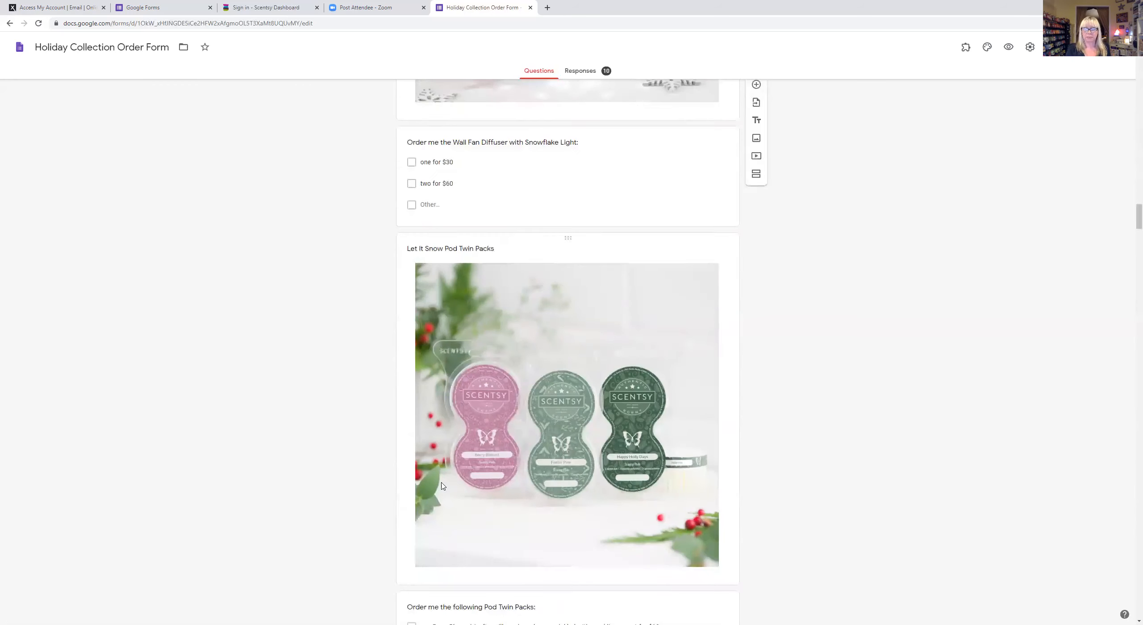
{"action": "scroll", "coordinate": [442, 486], "scroll_direction": "down", "scroll_amount": 5}
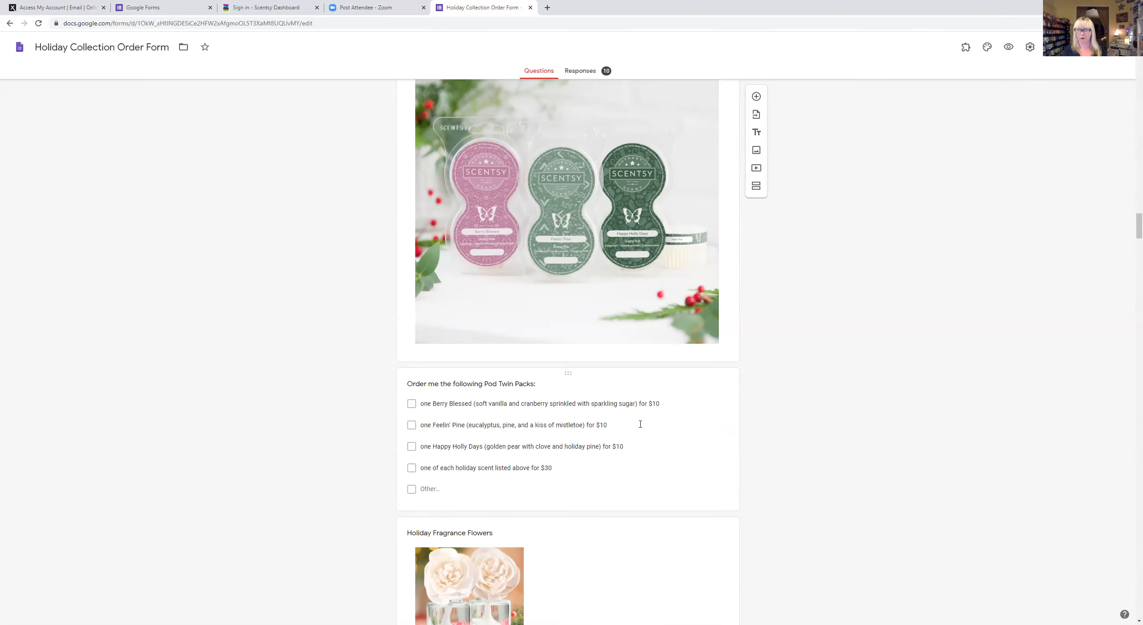
{"action": "scroll", "coordinate": [640, 424], "scroll_direction": "down", "scroll_amount": 7}
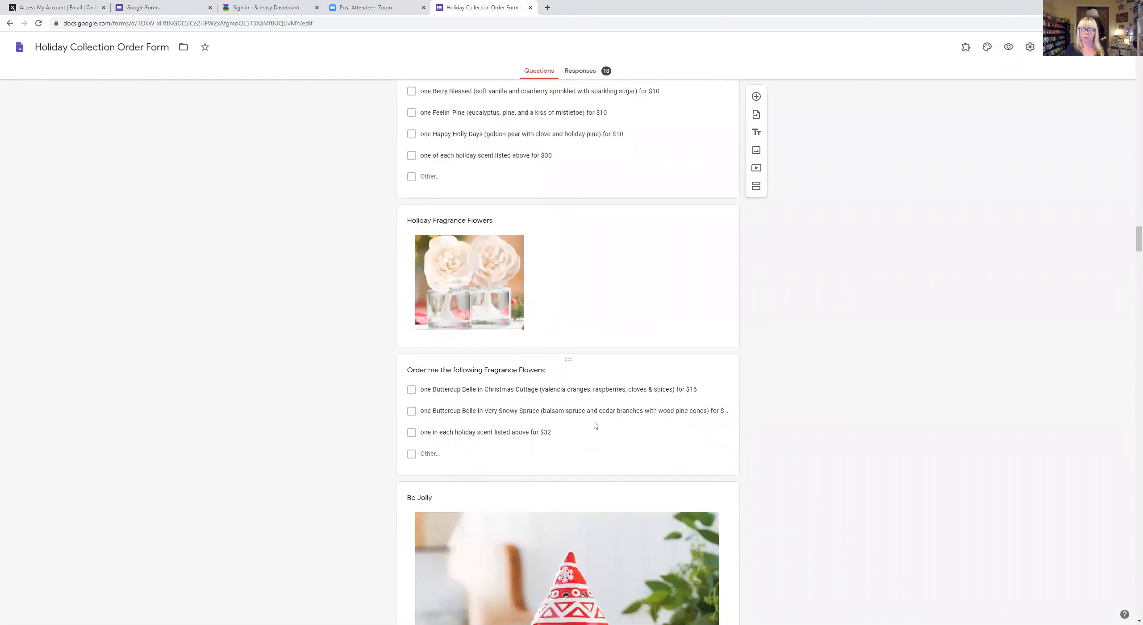
{"action": "scroll", "coordinate": [594, 426], "scroll_direction": "down", "scroll_amount": 16}
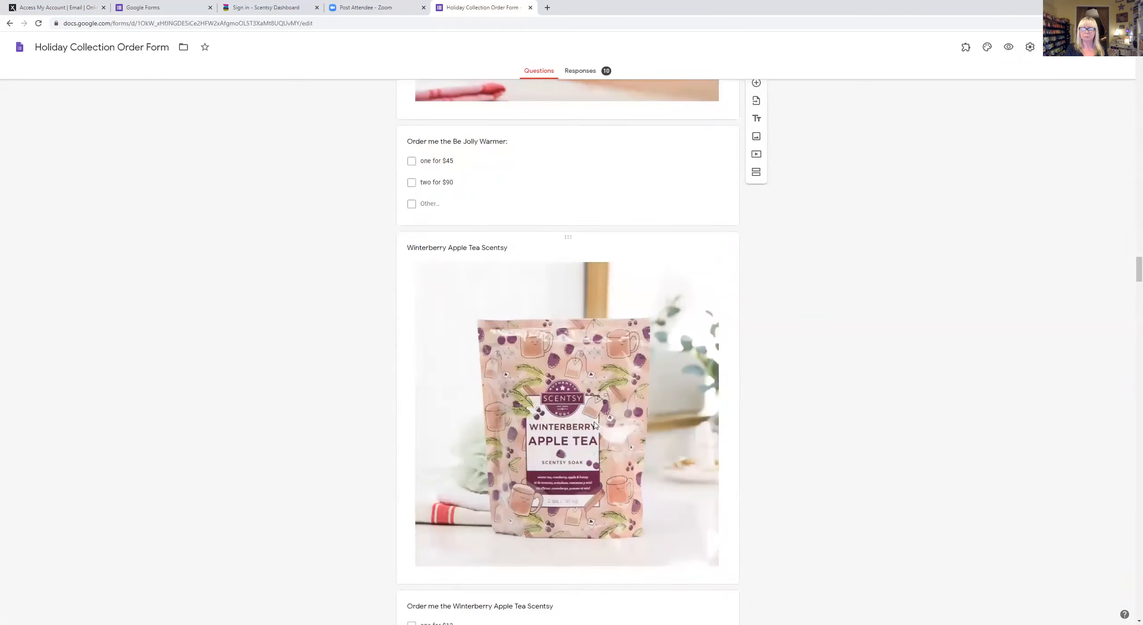
{"action": "scroll", "coordinate": [594, 426], "scroll_direction": "down", "scroll_amount": 13}
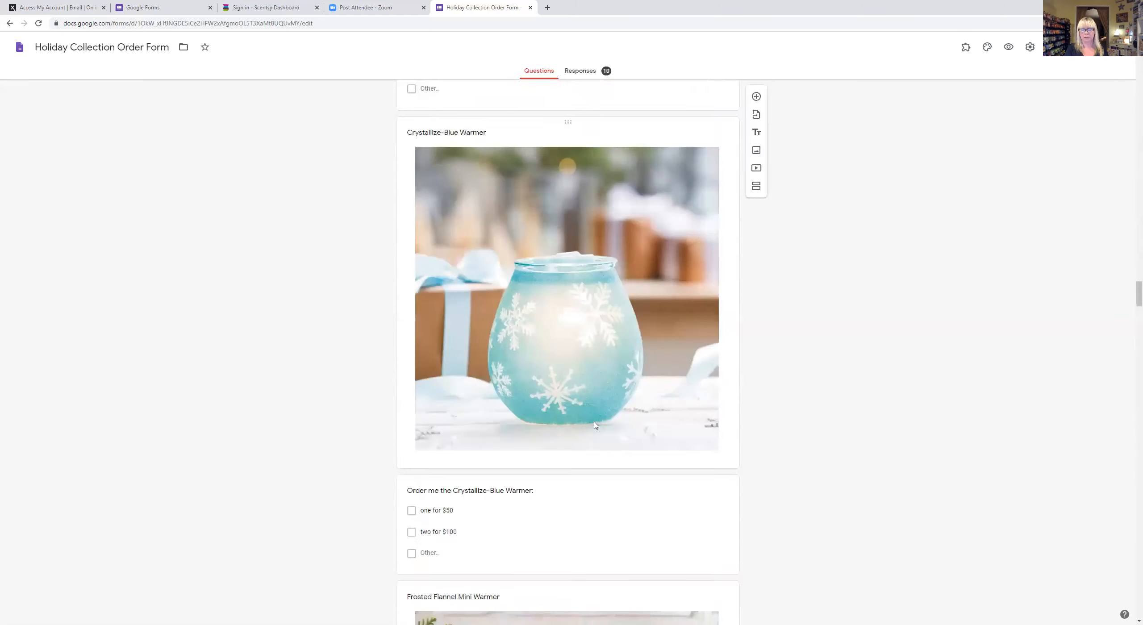
{"action": "scroll", "coordinate": [594, 425], "scroll_direction": "down", "scroll_amount": 16}
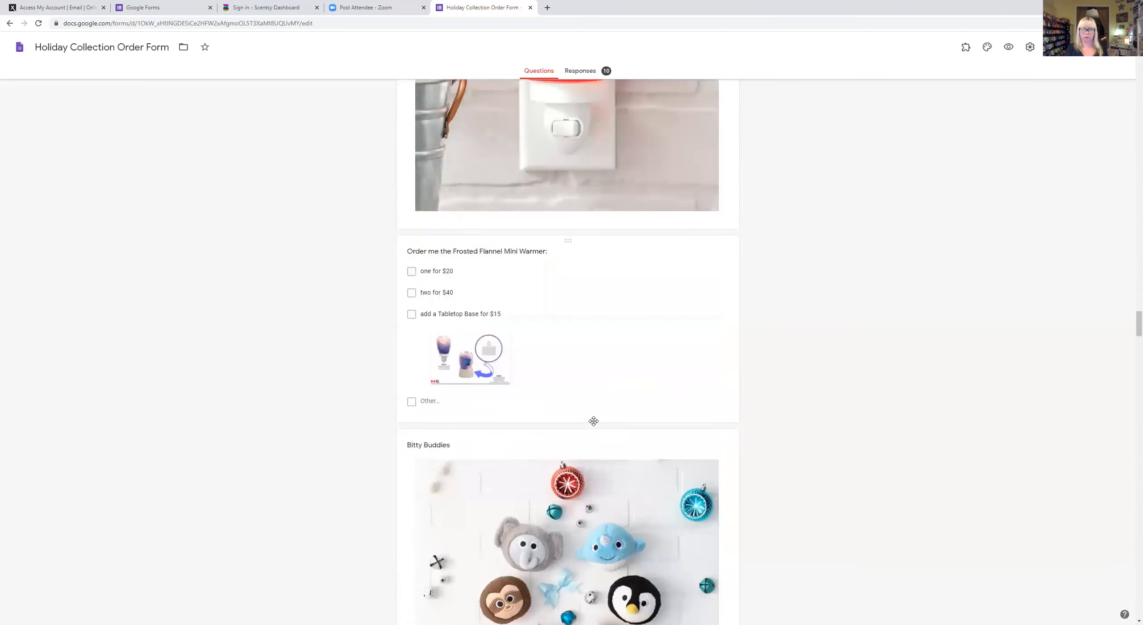
{"action": "scroll", "coordinate": [594, 423], "scroll_direction": "down", "scroll_amount": 11}
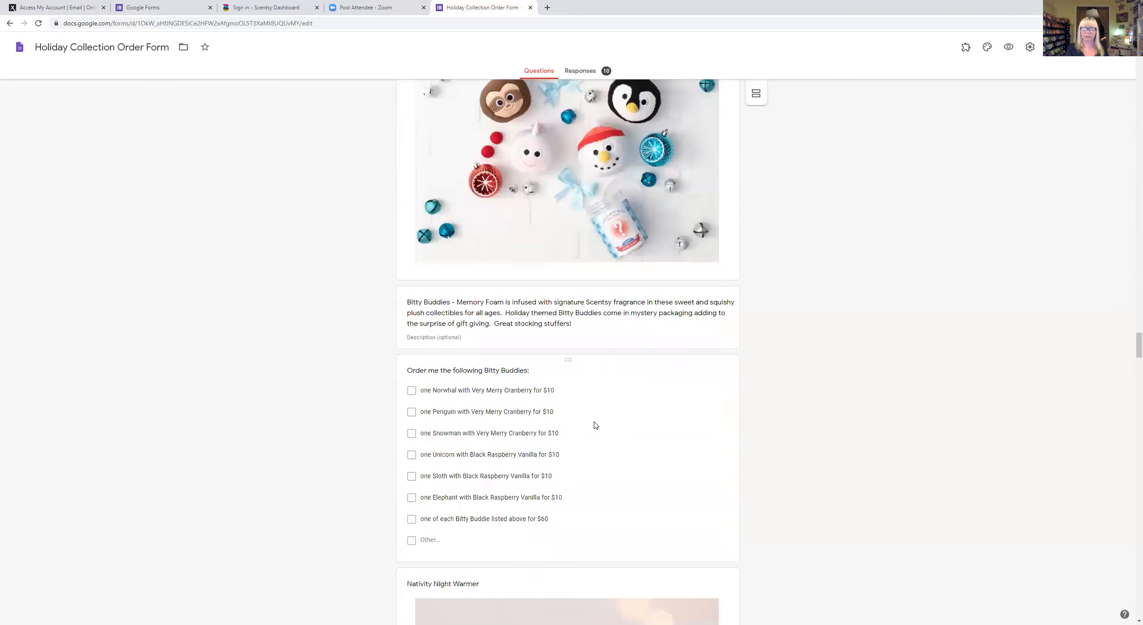
- Scroll past the Nativity Night and Gingerbread Mini Warmers to the $17/$34 Let It Snow 3-Pack
{"action": "scroll", "coordinate": [594, 423], "scroll_direction": "up", "scroll_amount": 4}
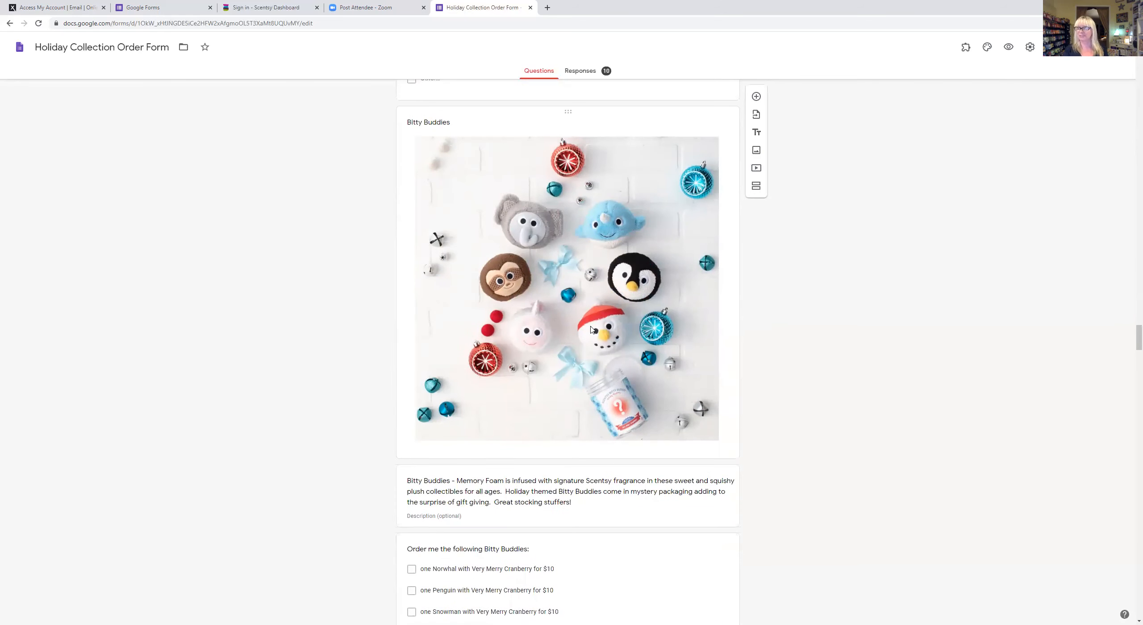
{"action": "scroll", "coordinate": [601, 302], "scroll_direction": "down", "scroll_amount": 2}
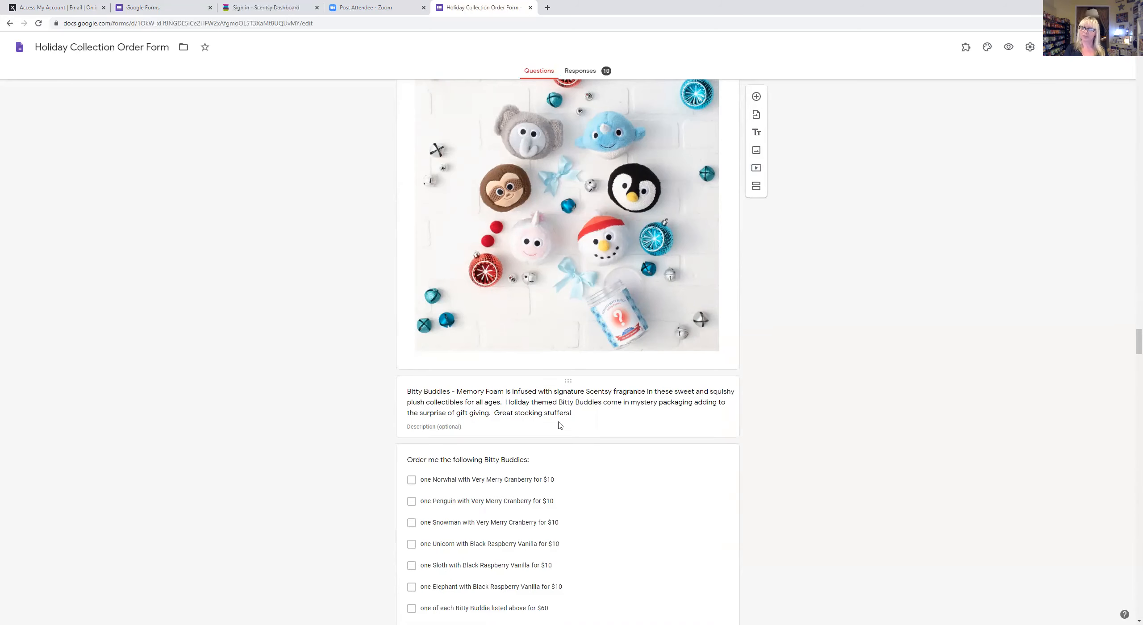
{"action": "scroll", "coordinate": [560, 425], "scroll_direction": "down", "scroll_amount": 5}
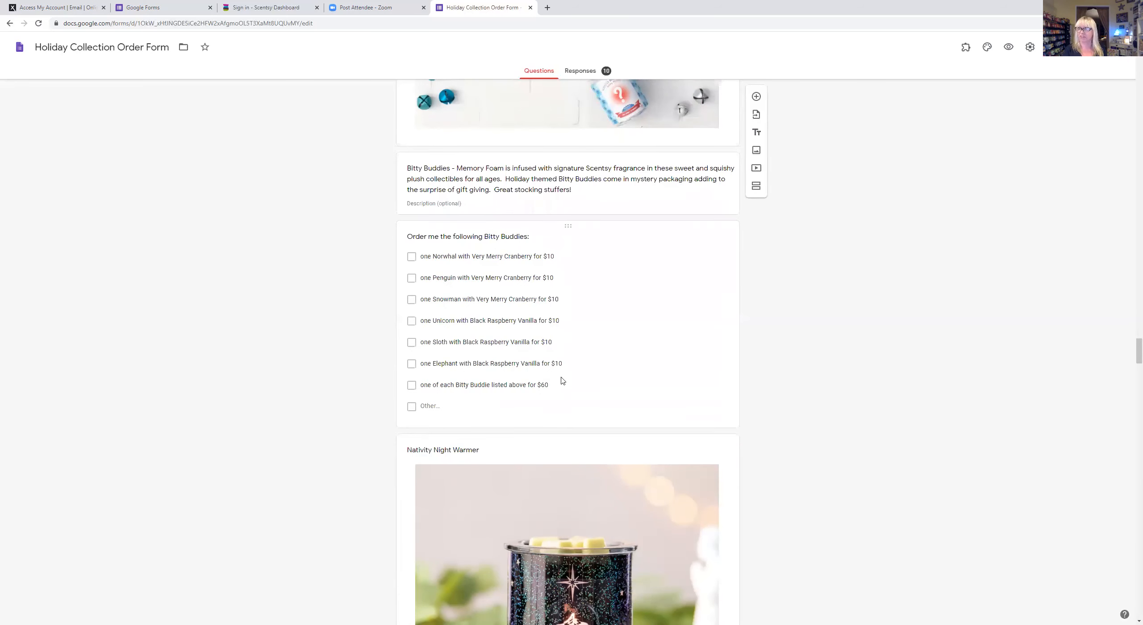
{"action": "scroll", "coordinate": [562, 380], "scroll_direction": "down", "scroll_amount": 20}
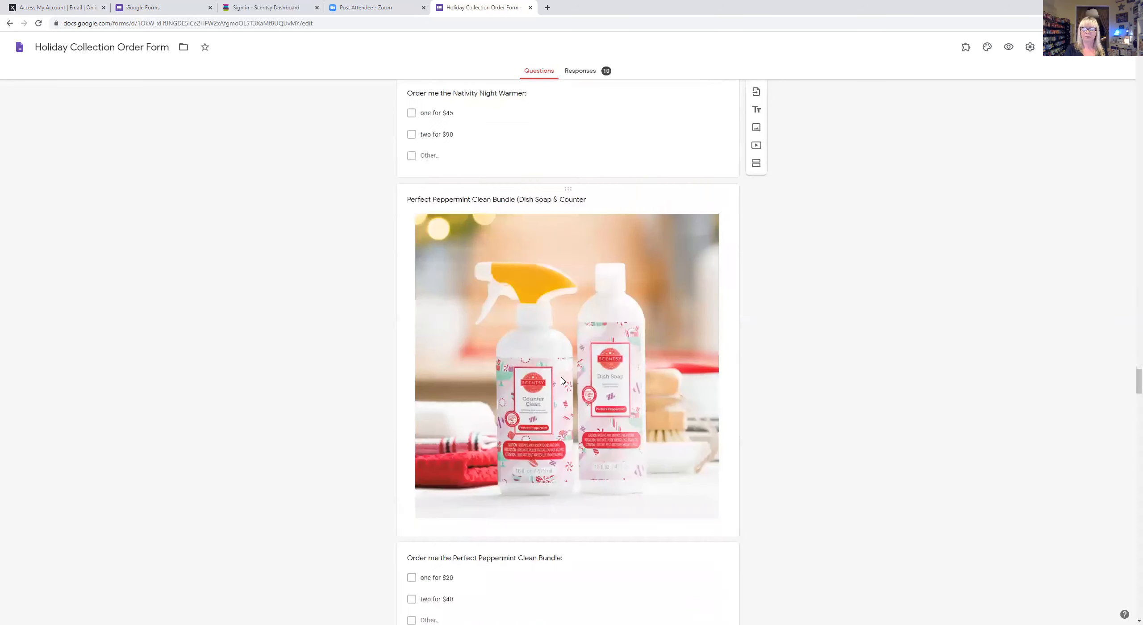
{"action": "scroll", "coordinate": [561, 378], "scroll_direction": "down", "scroll_amount": 18}
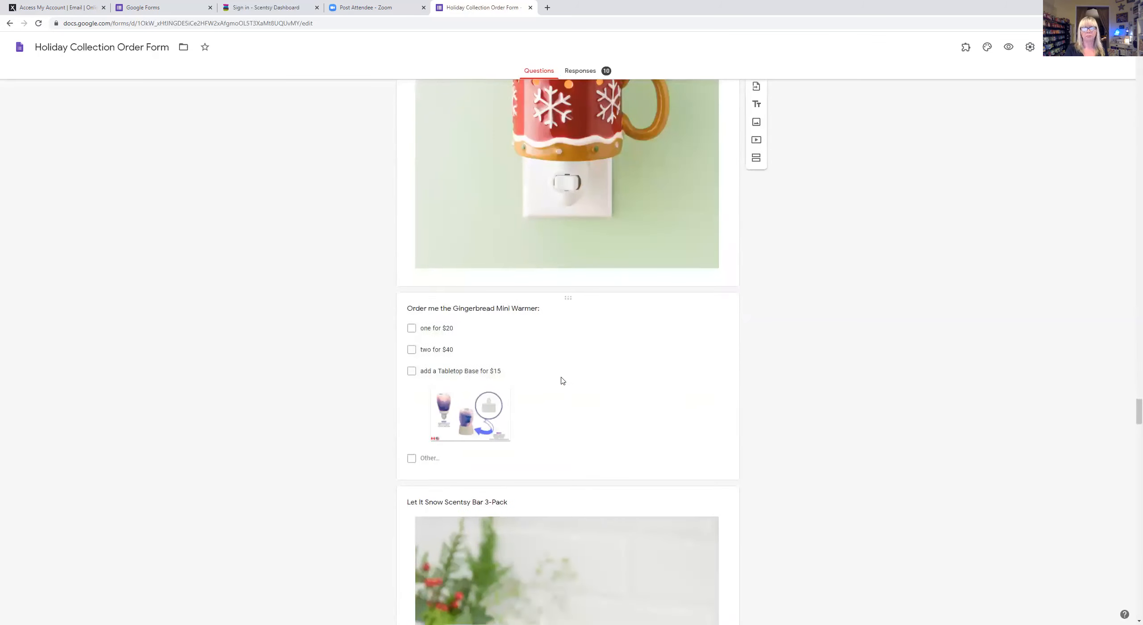
{"action": "scroll", "coordinate": [562, 380], "scroll_direction": "down", "scroll_amount": 5}
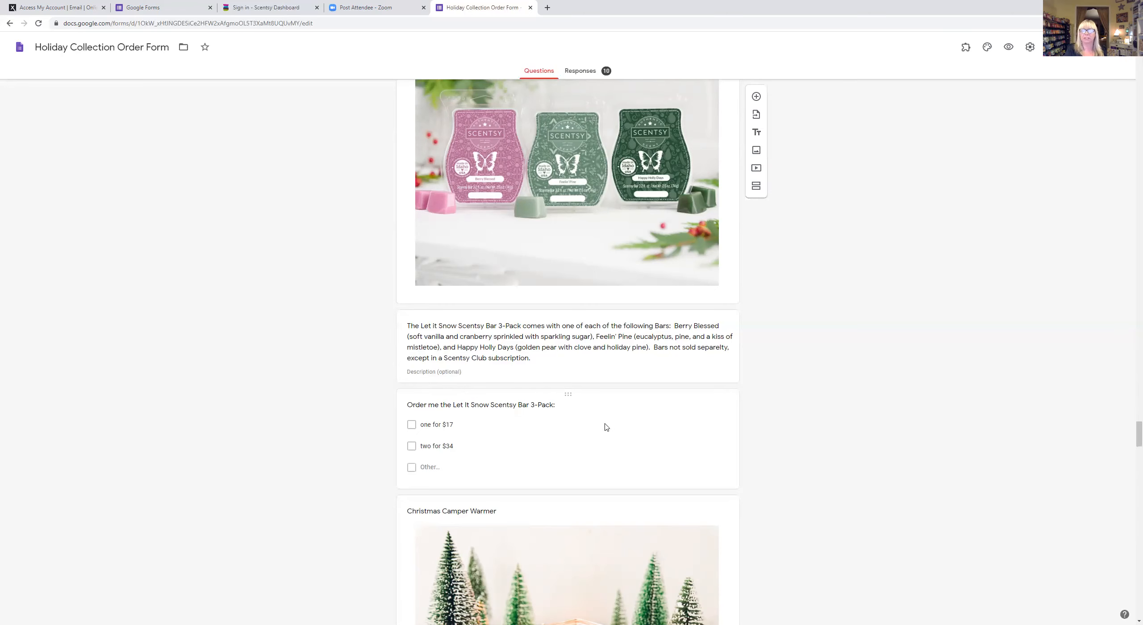
- Scroll past the $58.50/$117 Glimmer n Glow Warmer to the business-info and contact questions
{"action": "scroll", "coordinate": [580, 418], "scroll_direction": "down", "scroll_amount": 15}
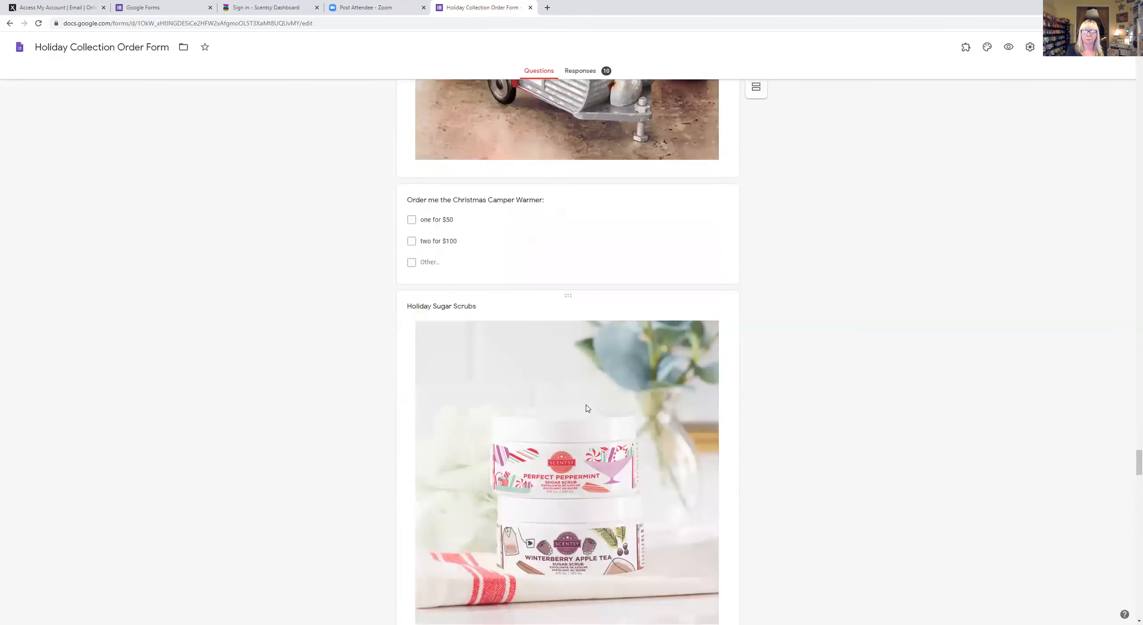
{"action": "scroll", "coordinate": [587, 405], "scroll_direction": "down", "scroll_amount": 4}
{"action": "scroll", "coordinate": [594, 384], "scroll_direction": "down", "scroll_amount": 1}
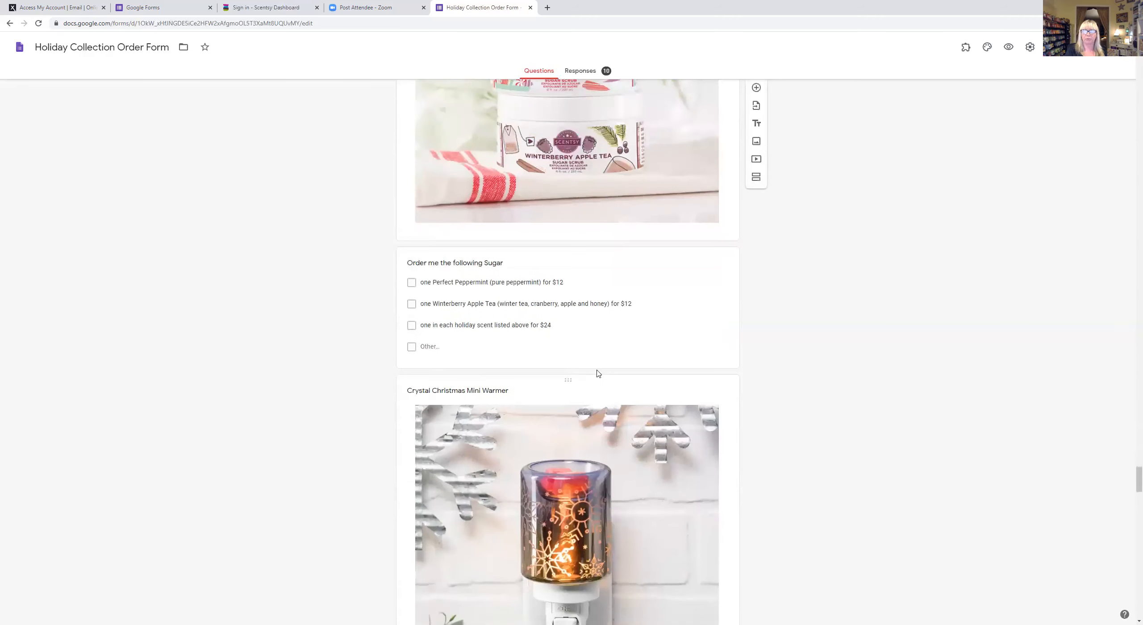
{"action": "scroll", "coordinate": [625, 286], "scroll_direction": "up", "scroll_amount": 3}
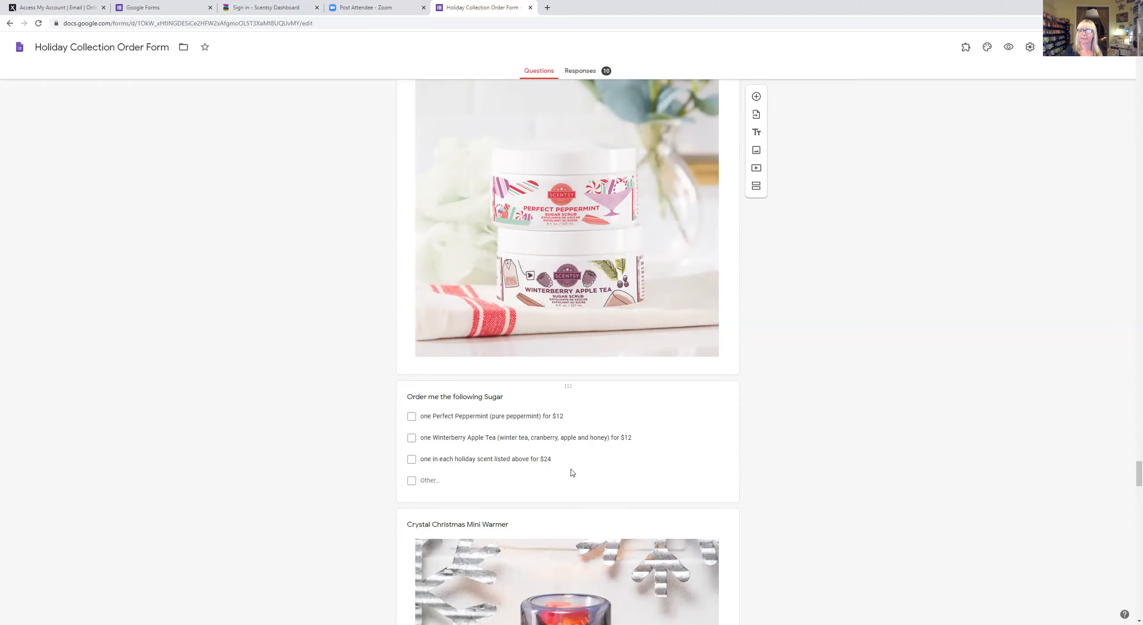
{"action": "scroll", "coordinate": [573, 474], "scroll_direction": "down", "scroll_amount": 15}
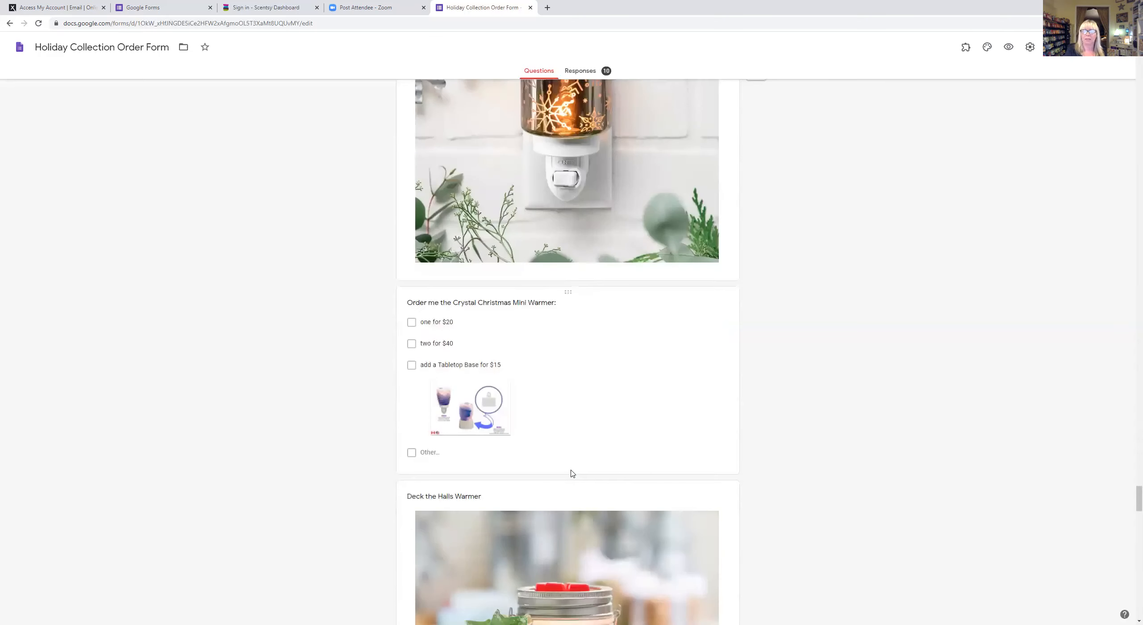
{"action": "scroll", "coordinate": [572, 470], "scroll_direction": "down", "scroll_amount": 10}
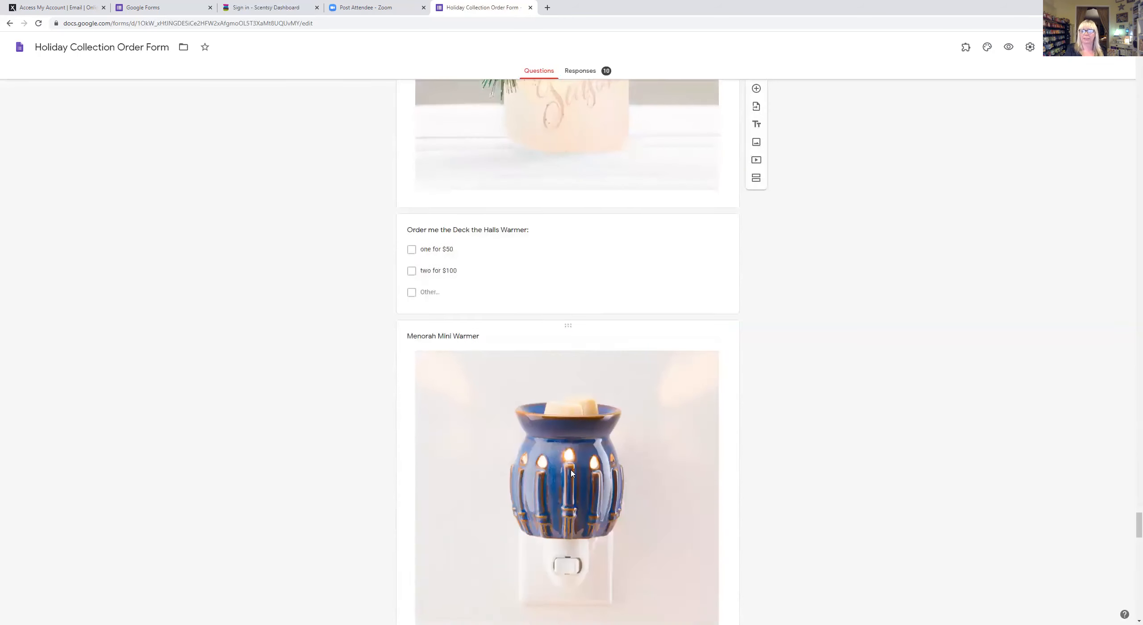
{"action": "scroll", "coordinate": [573, 473], "scroll_direction": "down", "scroll_amount": 10}
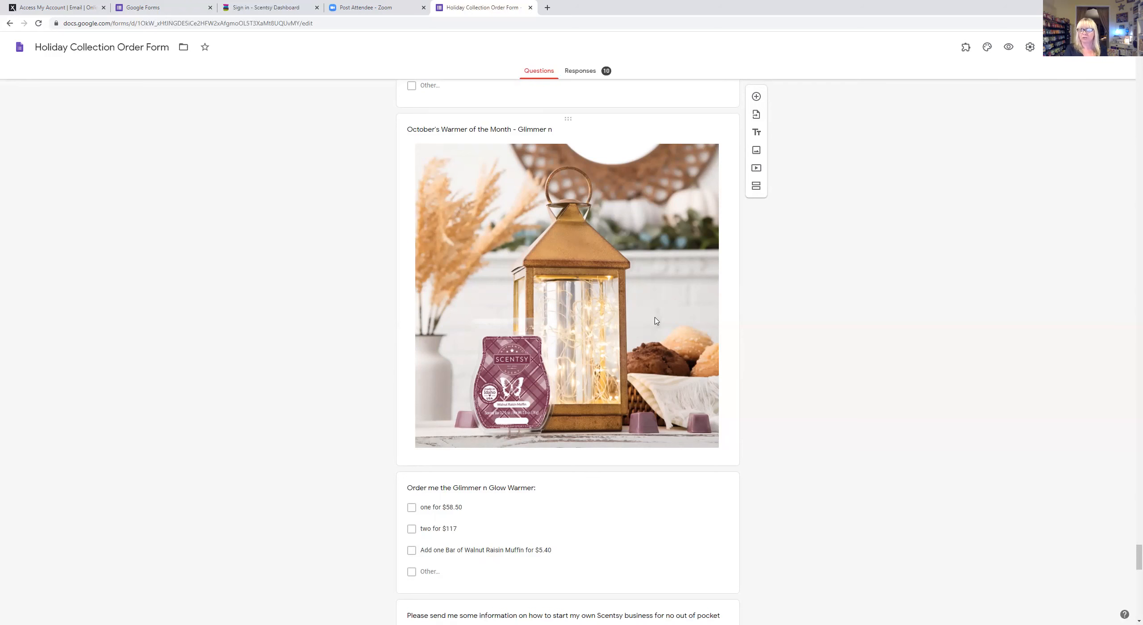
{"action": "scroll", "coordinate": [650, 317], "scroll_direction": "down", "scroll_amount": 3}
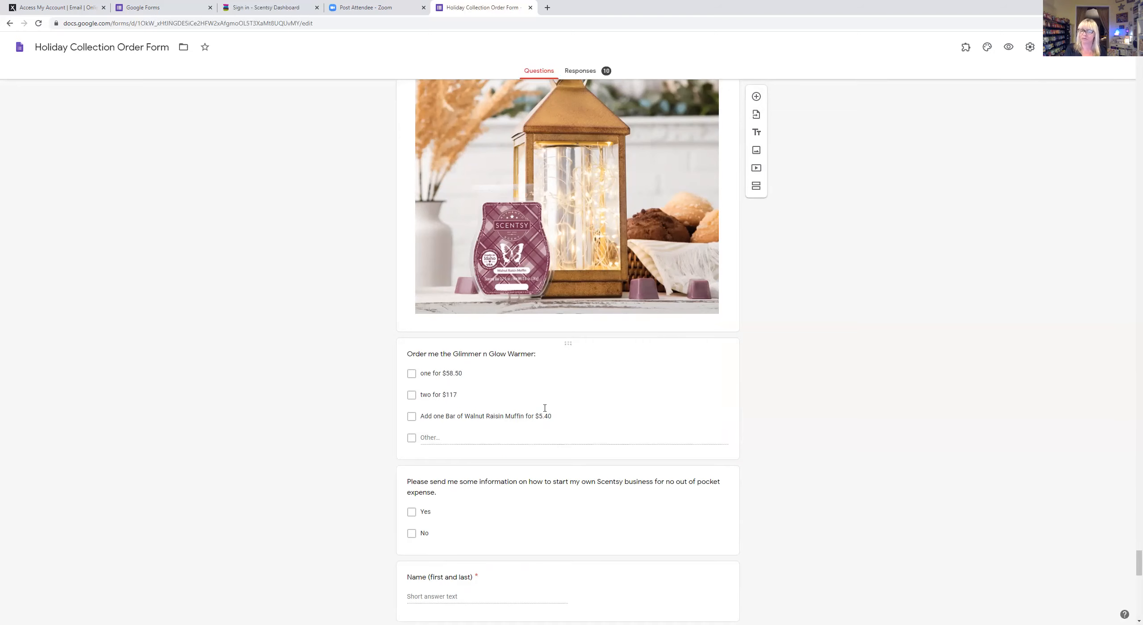
{"action": "scroll", "coordinate": [622, 385], "scroll_direction": "down", "scroll_amount": 4}
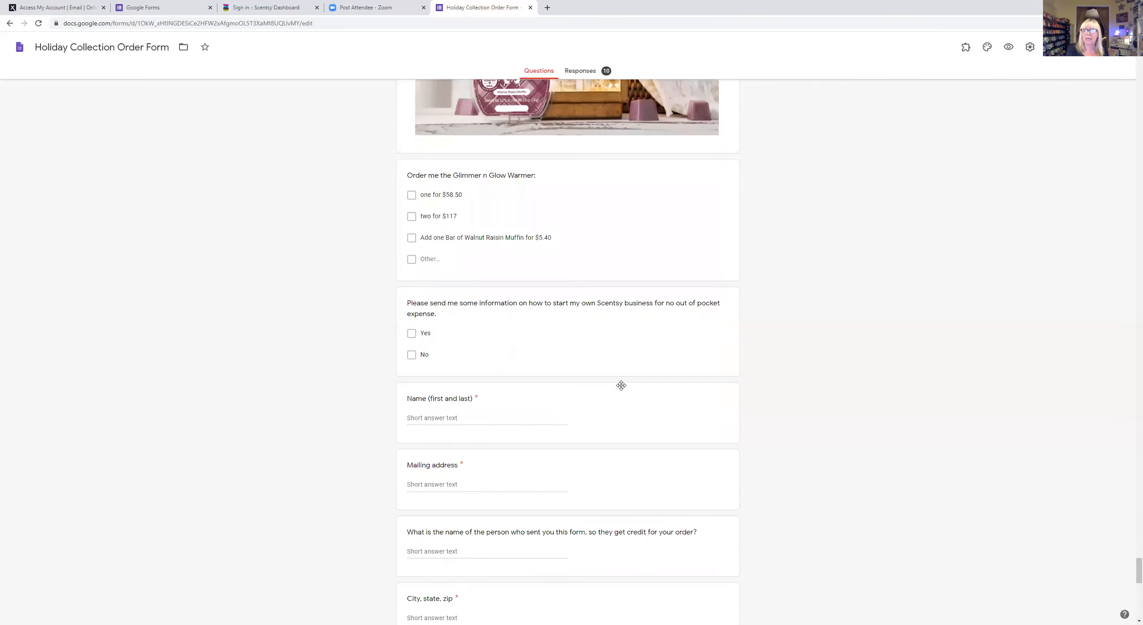
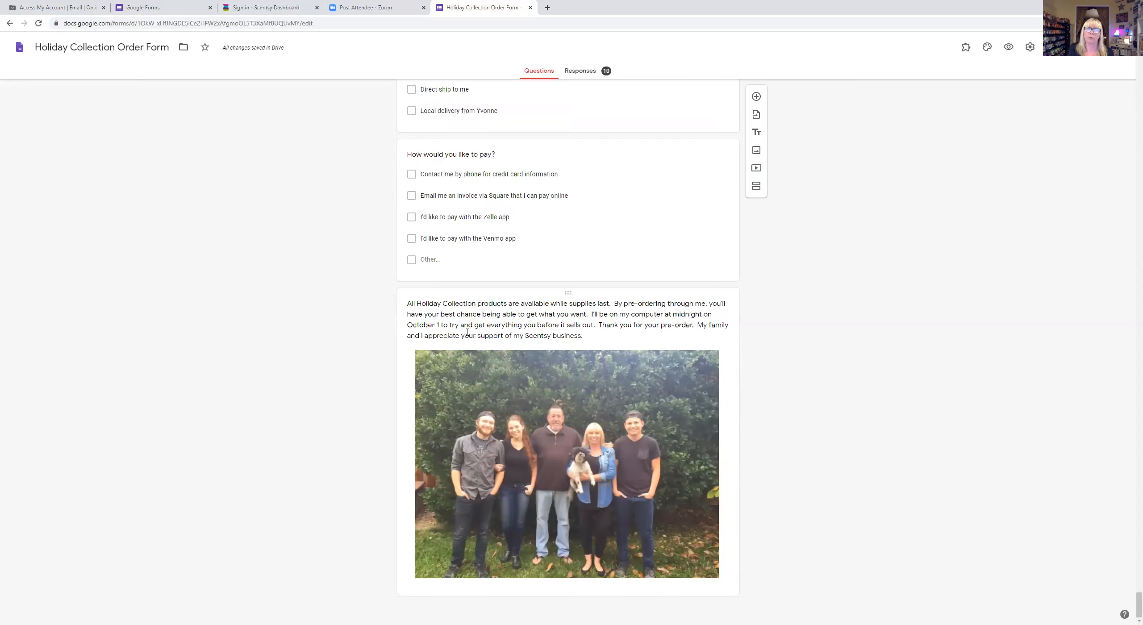
- Scroll back to the top of the Holiday Collection Order Form and close its browser tab
{"action": "scroll", "coordinate": [464, 333], "scroll_direction": "up", "scroll_amount": 20}
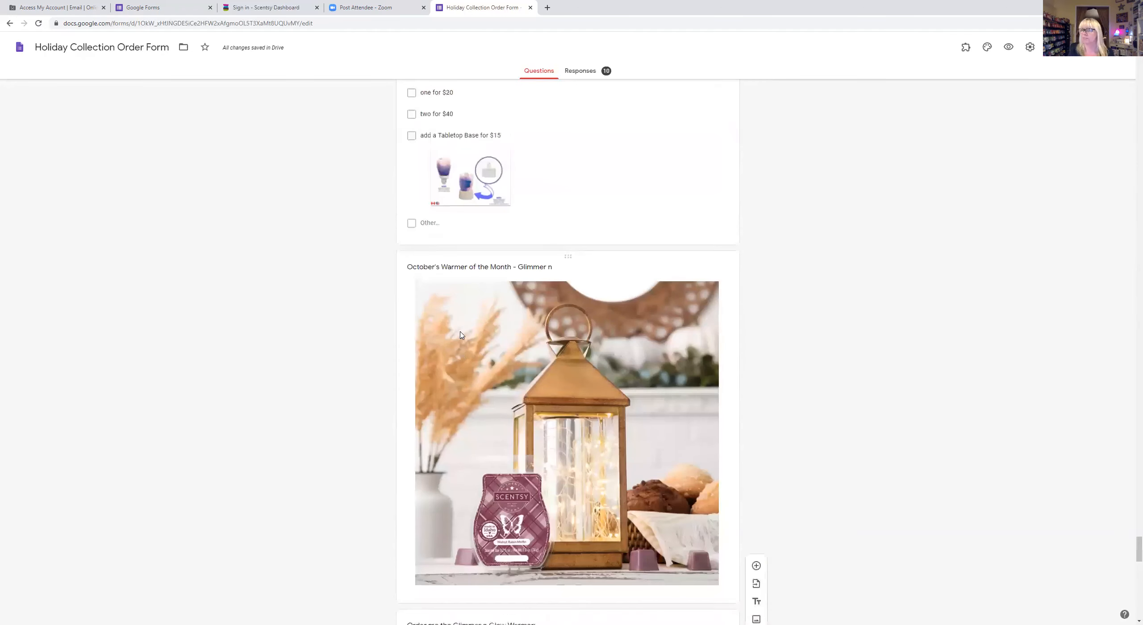
{"action": "scroll", "coordinate": [461, 335], "scroll_direction": "up", "scroll_amount": 20}
{"action": "scroll", "coordinate": [462, 335], "scroll_direction": "up", "scroll_amount": 20}
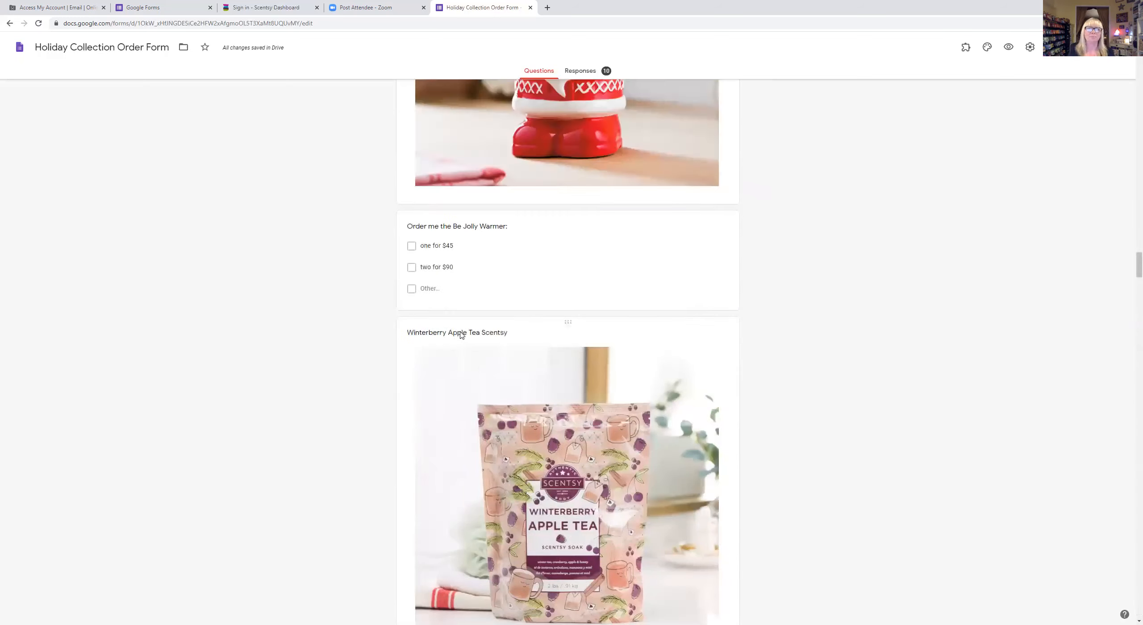
{"action": "scroll", "coordinate": [462, 335], "scroll_direction": "up", "scroll_amount": 20}
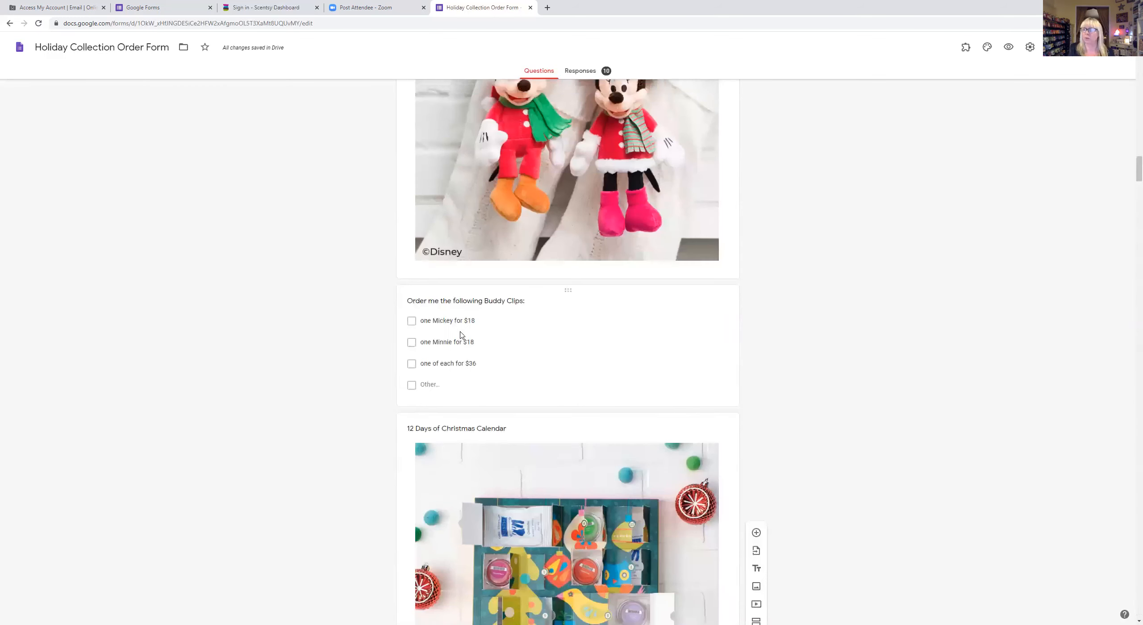
{"action": "scroll", "coordinate": [461, 335], "scroll_direction": "up", "scroll_amount": 20}
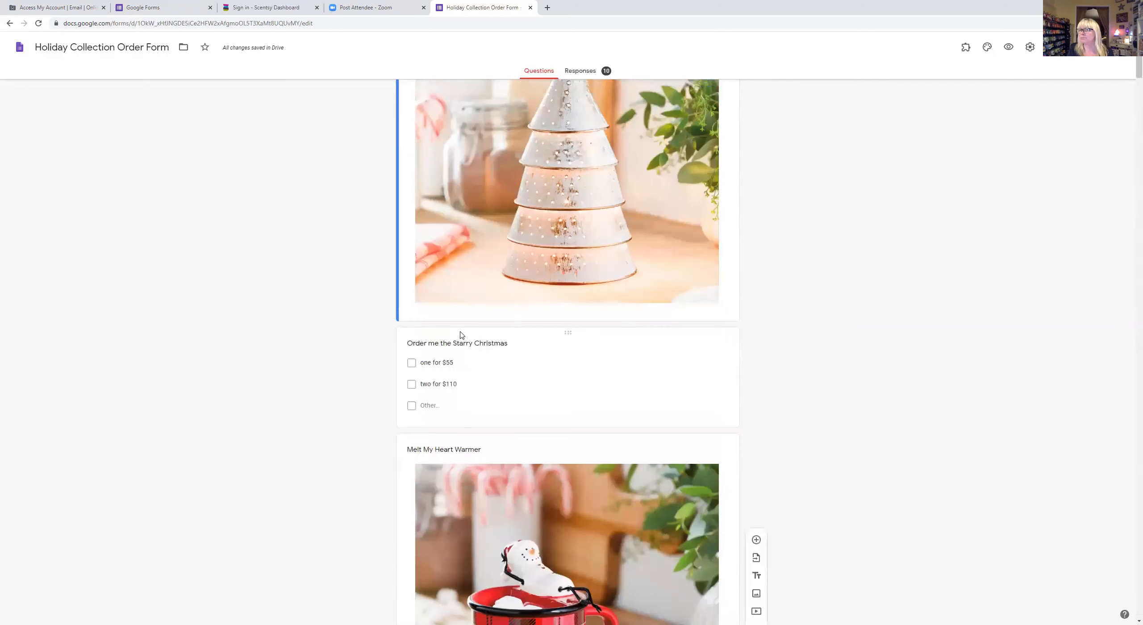
{"action": "scroll", "coordinate": [462, 335], "scroll_direction": "up", "scroll_amount": 6}
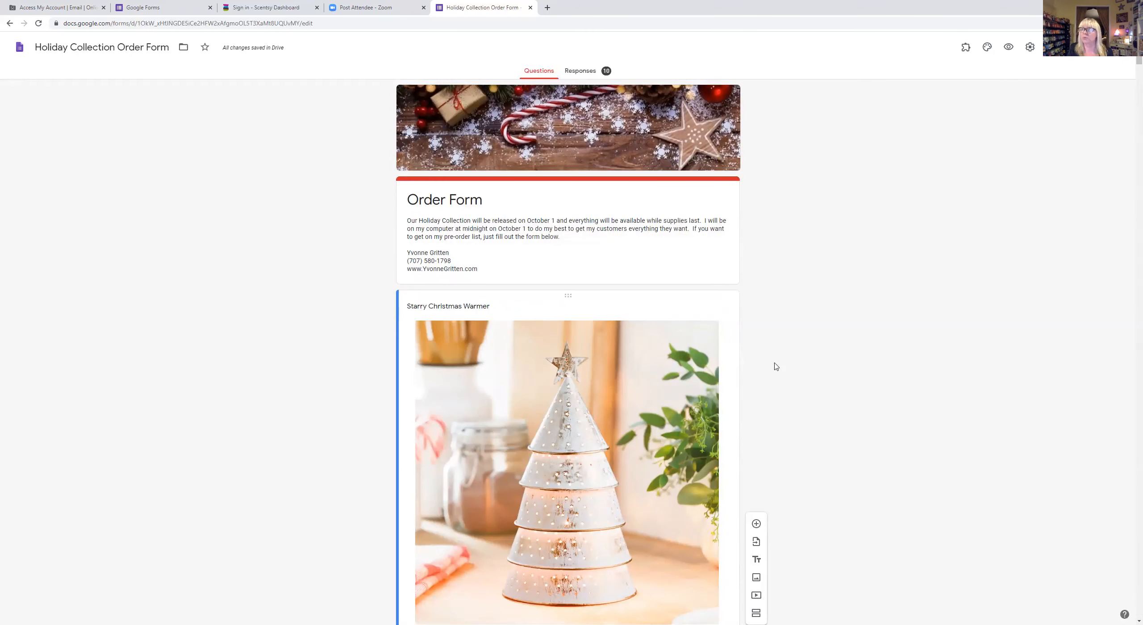
{"action": "left_click", "coordinate": [530, 8]}
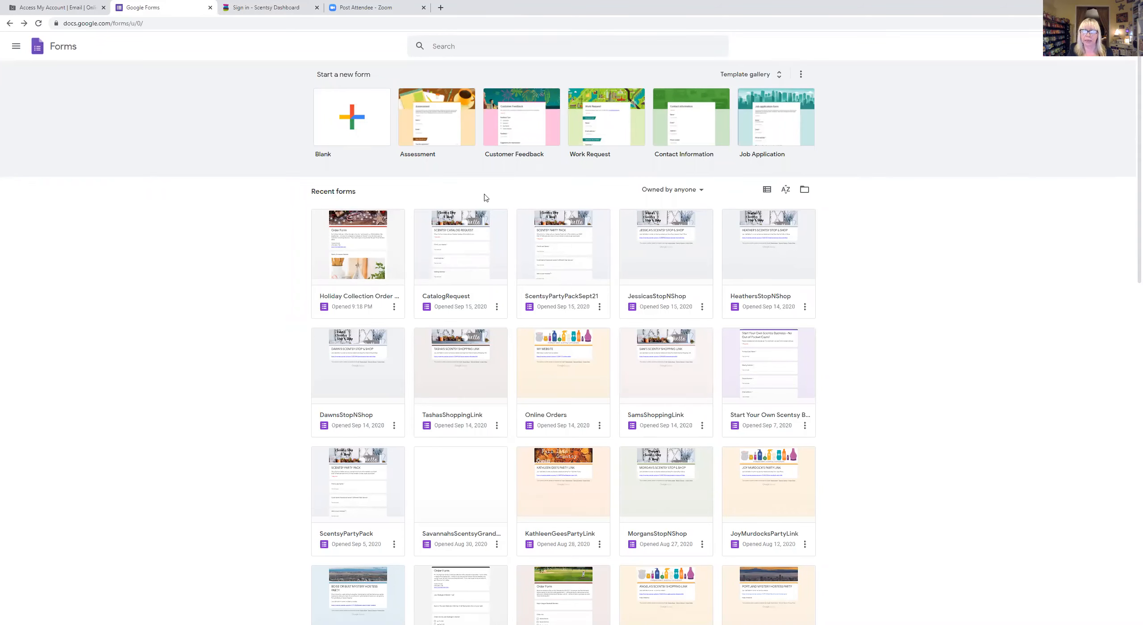
- Reopen the Holiday Collection Order Form and view its Responses summary of 10 responses
{"action": "left_click", "coordinate": [367, 213]}
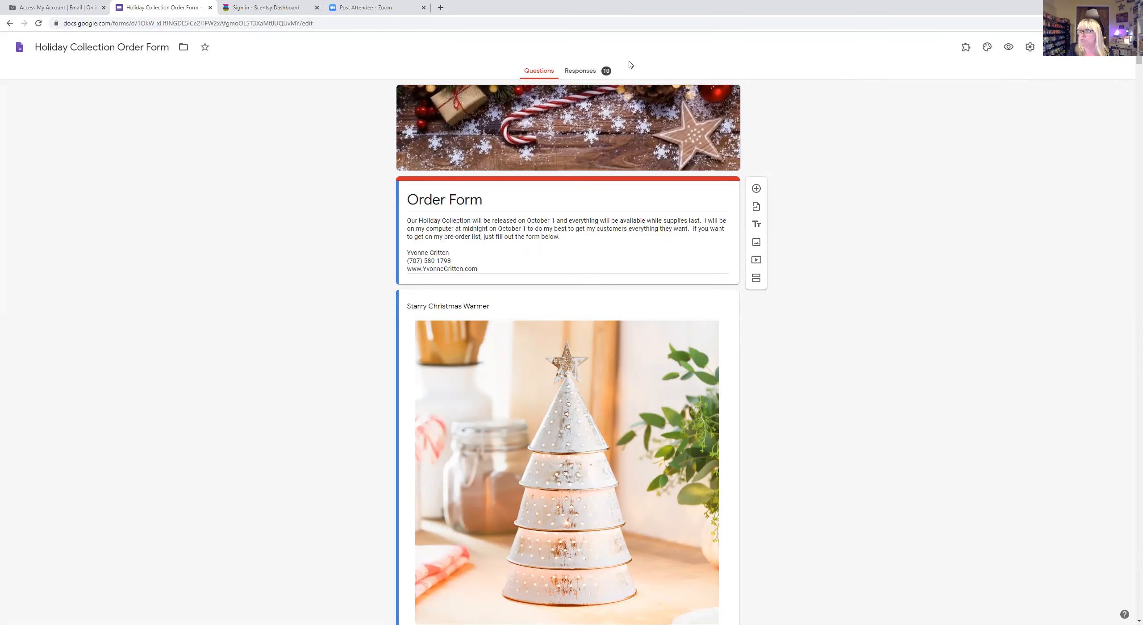
{"action": "left_click", "coordinate": [583, 73]}
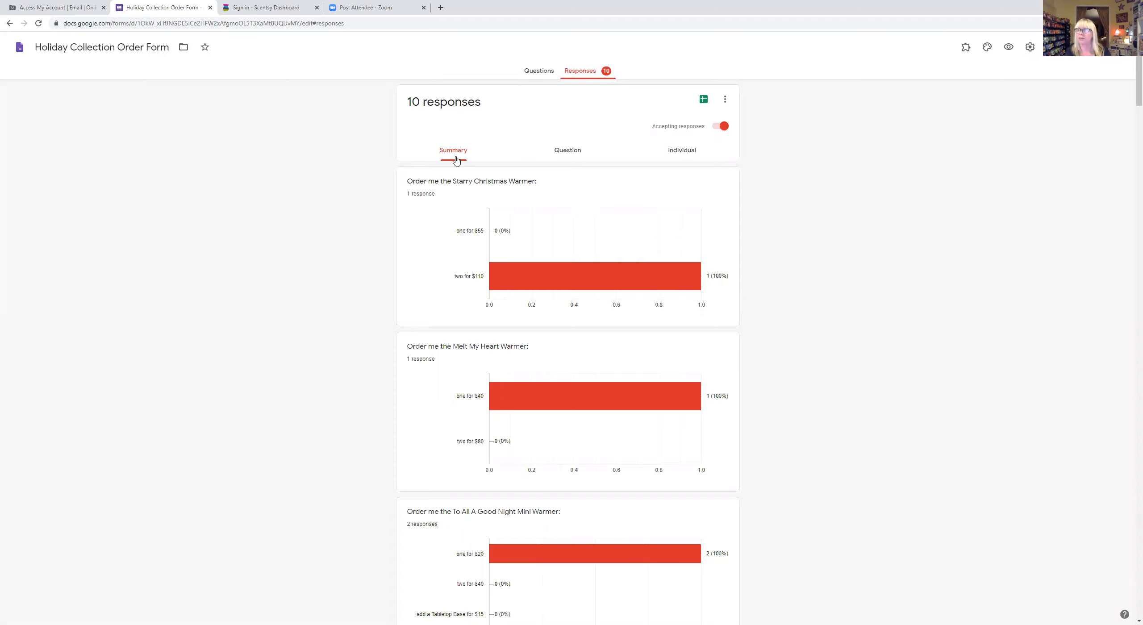
- Switch the responses from the per-question view to the Individual view at response 1 of 10
{"action": "left_click", "coordinate": [570, 153]}
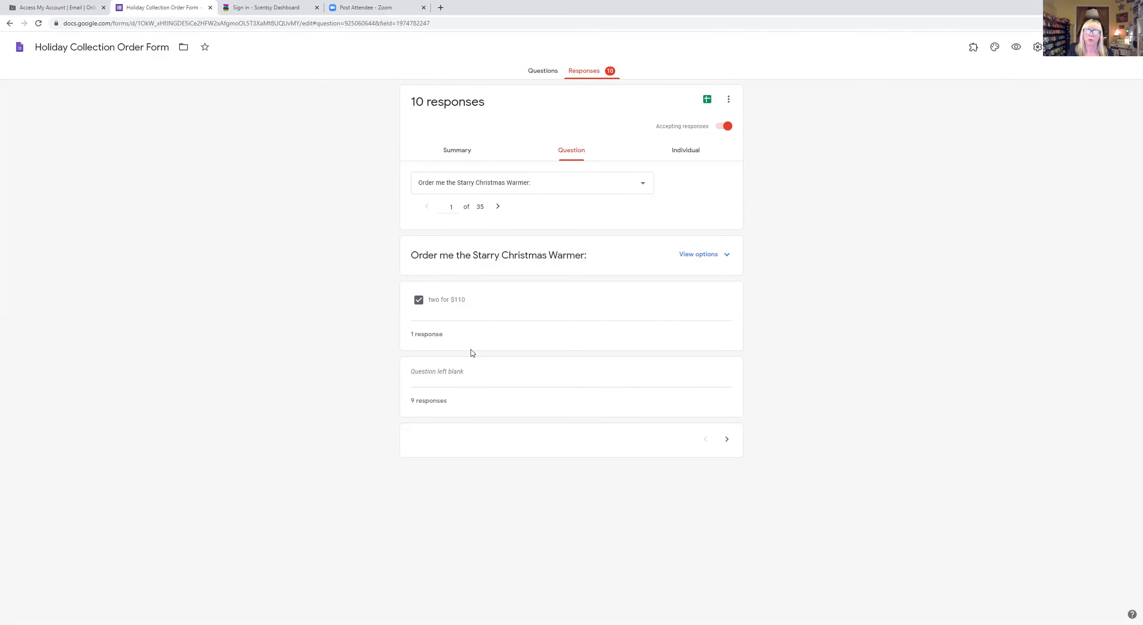
{"action": "left_click", "coordinate": [687, 154]}
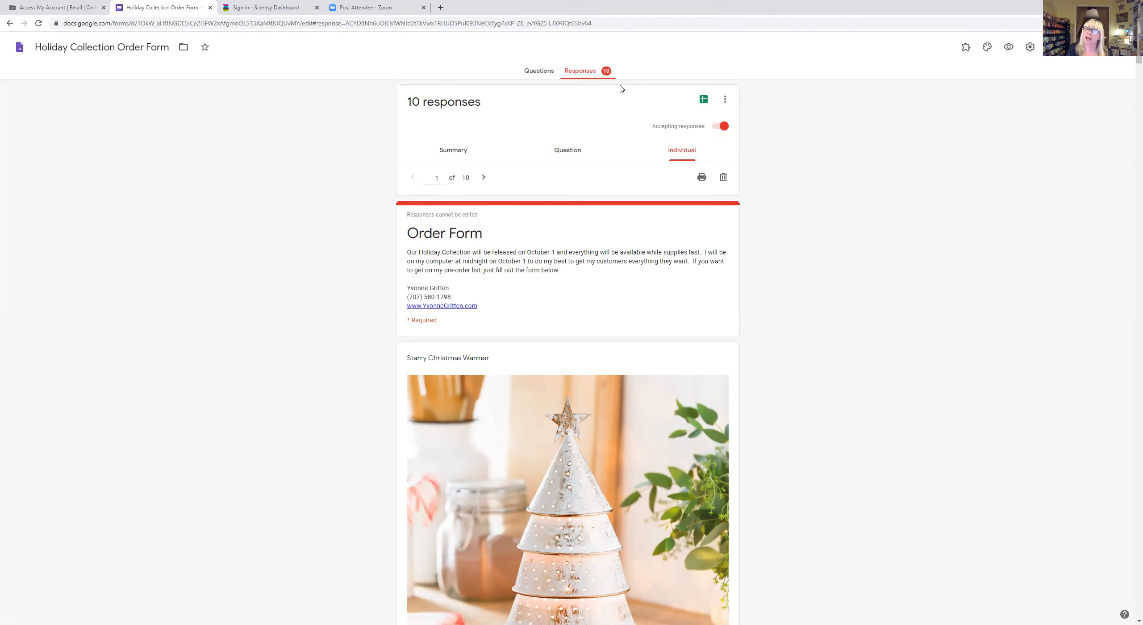
- Step forward through the individual responses to the last one, 10 of 10
{"action": "left_click", "coordinate": [484, 178]}
{"action": "left_click", "coordinate": [484, 178]}
{"action": "left_click", "coordinate": [484, 178]}
{"action": "left_click", "coordinate": [484, 178]}
{"action": "left_click", "coordinate": [484, 179]}
{"action": "left_click", "coordinate": [484, 179]}
{"action": "left_click", "coordinate": [484, 178]}
{"action": "left_click", "coordinate": [484, 179]}
{"action": "left_click", "coordinate": [484, 179]}
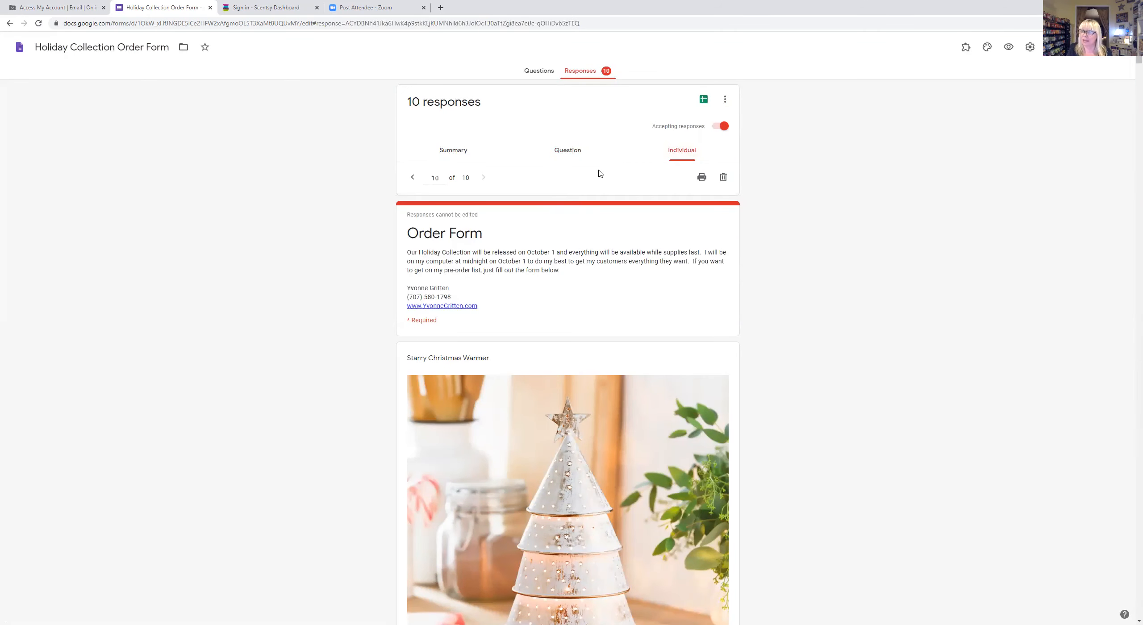
- Scroll through response 10's product choices and contact details, including one $17 Let It Snow 3-Pack
{"action": "scroll", "coordinate": [600, 173], "scroll_direction": "down", "scroll_amount": 4}
{"action": "scroll", "coordinate": [600, 173], "scroll_direction": "down", "scroll_amount": 6}
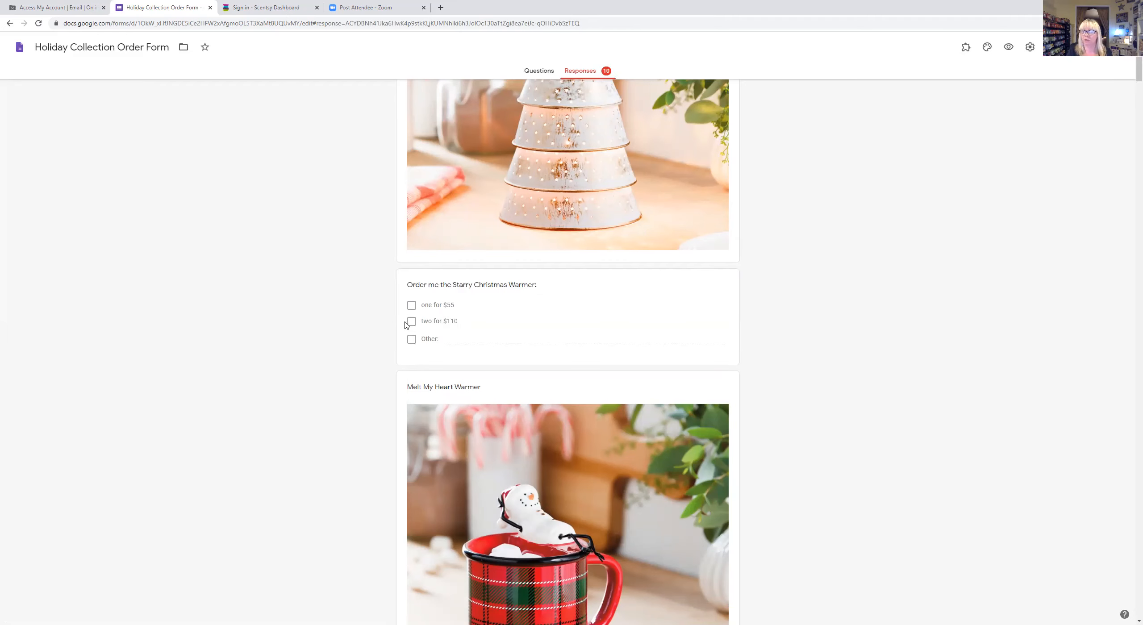
{"action": "scroll", "coordinate": [583, 230], "scroll_direction": "down", "scroll_amount": 6}
{"action": "scroll", "coordinate": [582, 230], "scroll_direction": "down", "scroll_amount": 20}
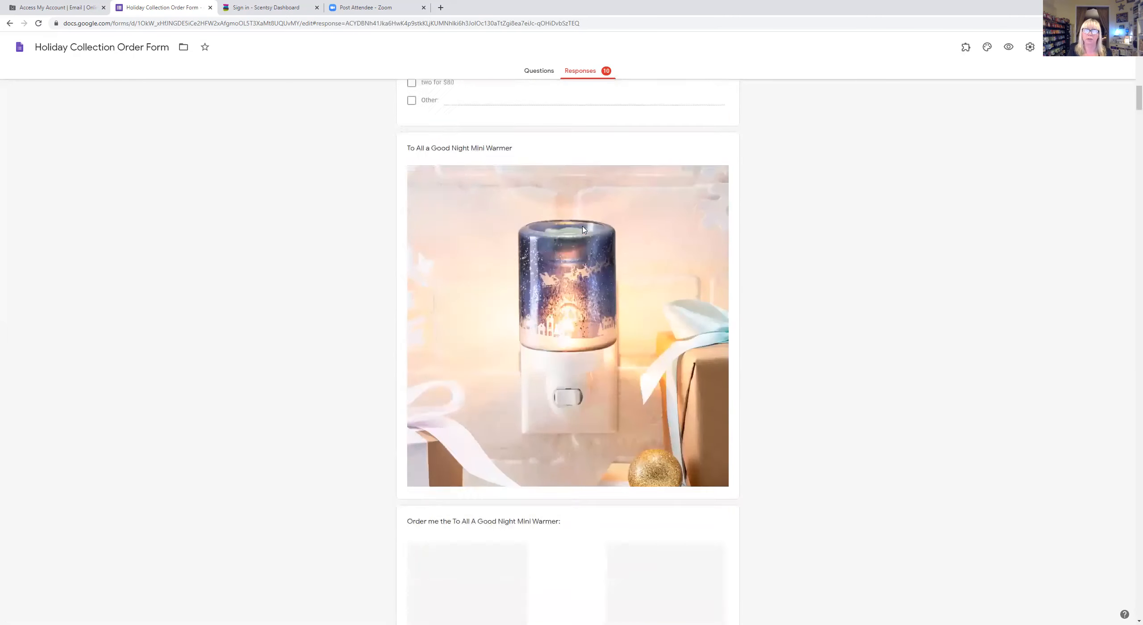
{"action": "scroll", "coordinate": [582, 230], "scroll_direction": "down", "scroll_amount": 13}
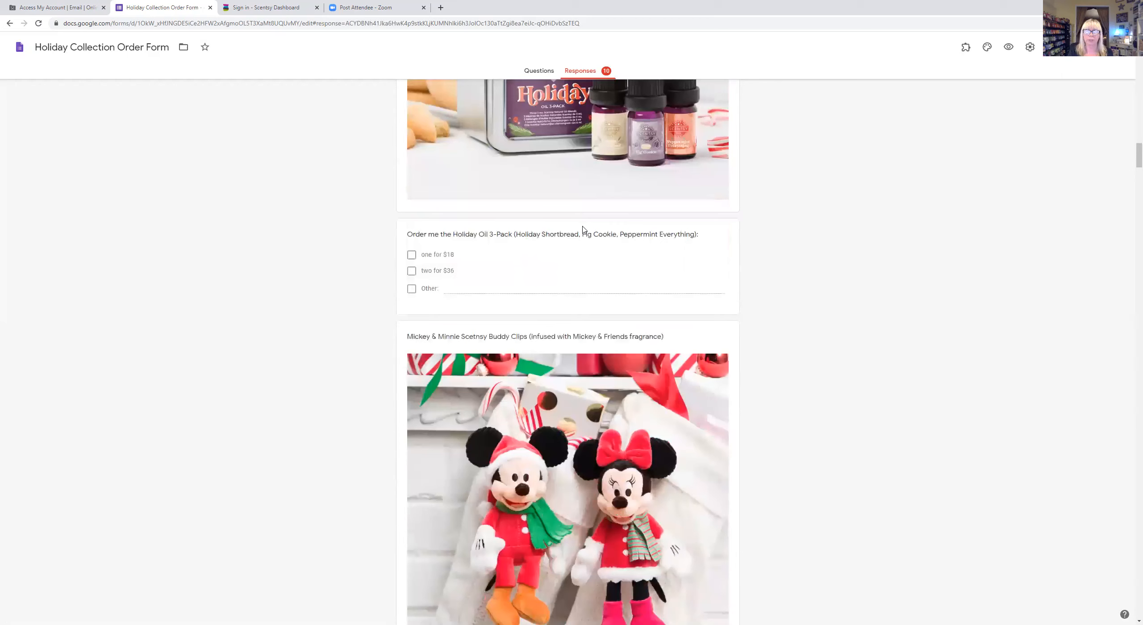
{"action": "scroll", "coordinate": [583, 230], "scroll_direction": "down", "scroll_amount": 3}
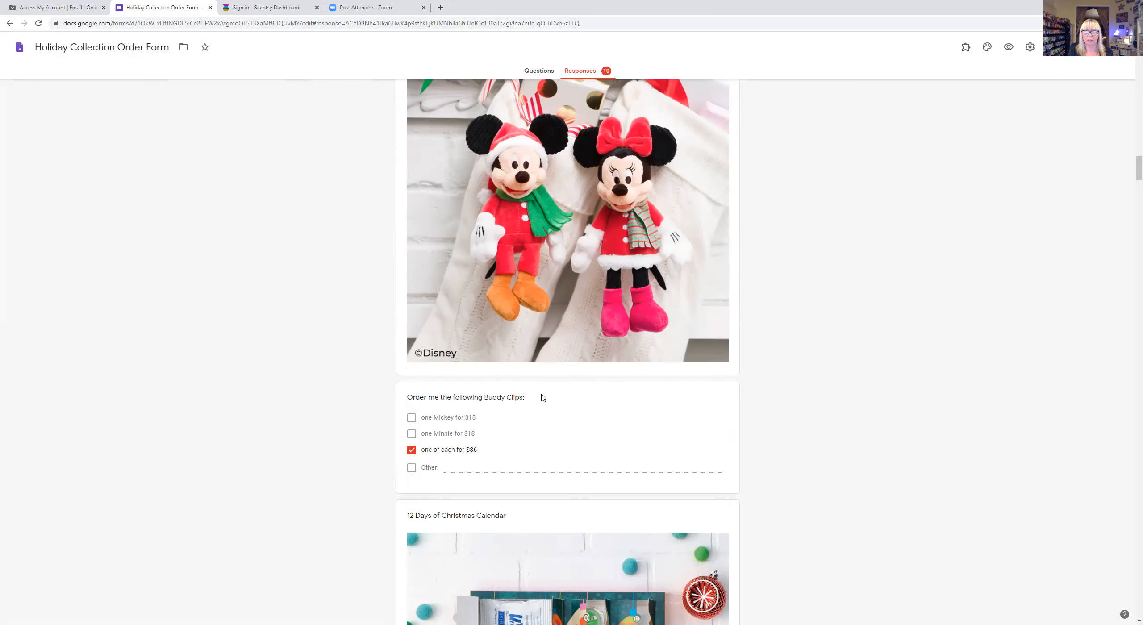
{"action": "scroll", "coordinate": [543, 397], "scroll_direction": "down", "scroll_amount": 20}
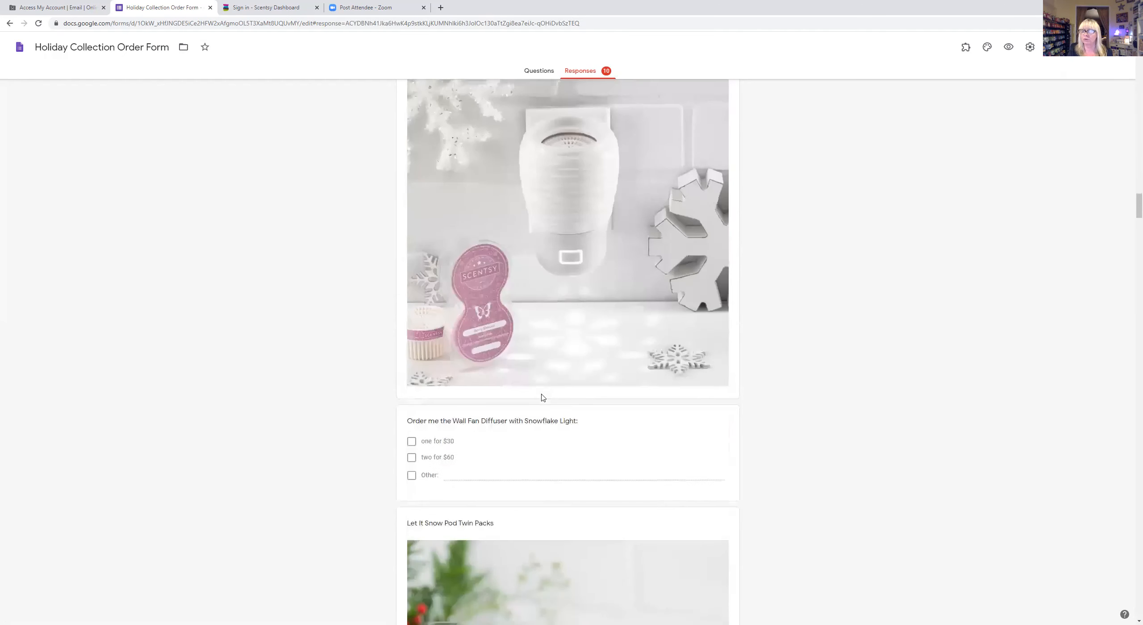
{"action": "scroll", "coordinate": [543, 397], "scroll_direction": "down", "scroll_amount": 15}
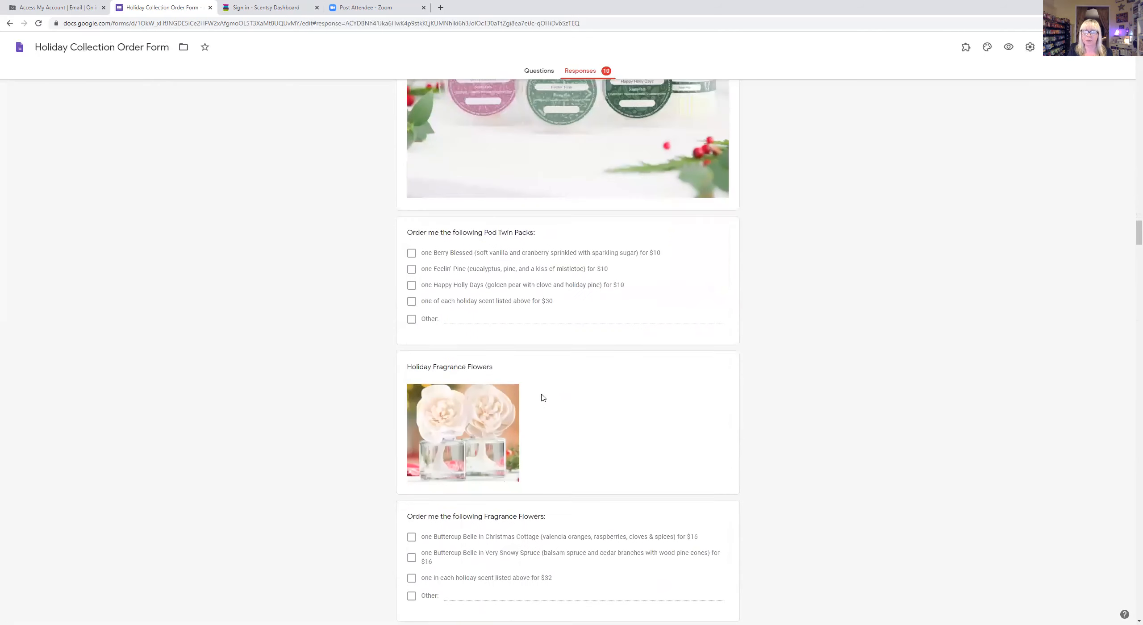
{"action": "scroll", "coordinate": [543, 398], "scroll_direction": "down", "scroll_amount": 15}
{"action": "scroll", "coordinate": [542, 397], "scroll_direction": "down", "scroll_amount": 15}
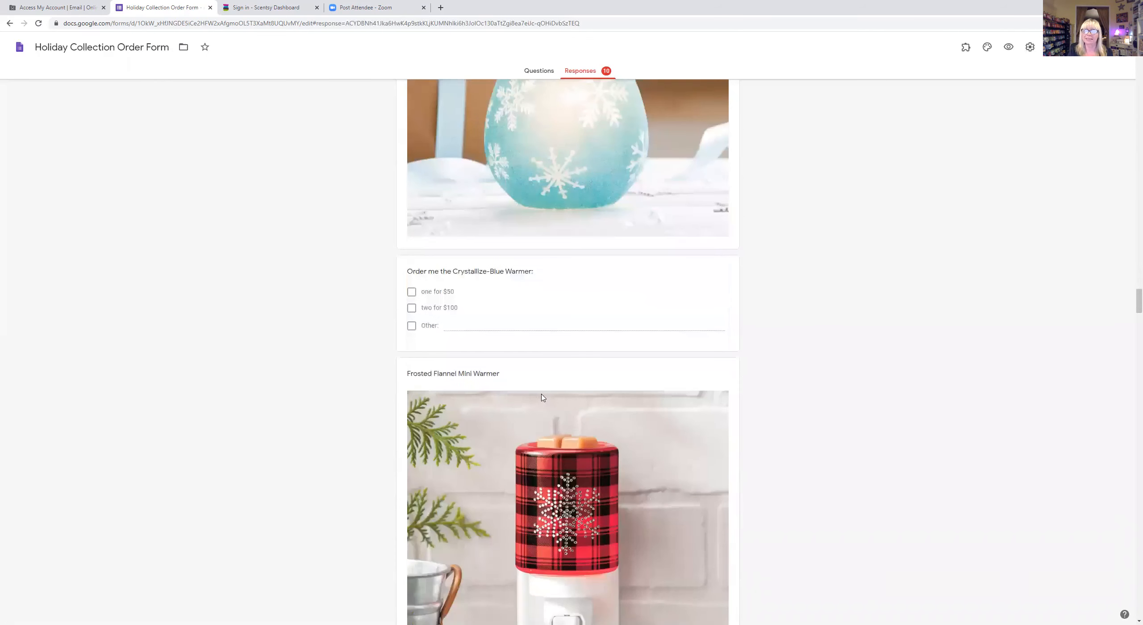
{"action": "scroll", "coordinate": [543, 397], "scroll_direction": "down", "scroll_amount": 4}
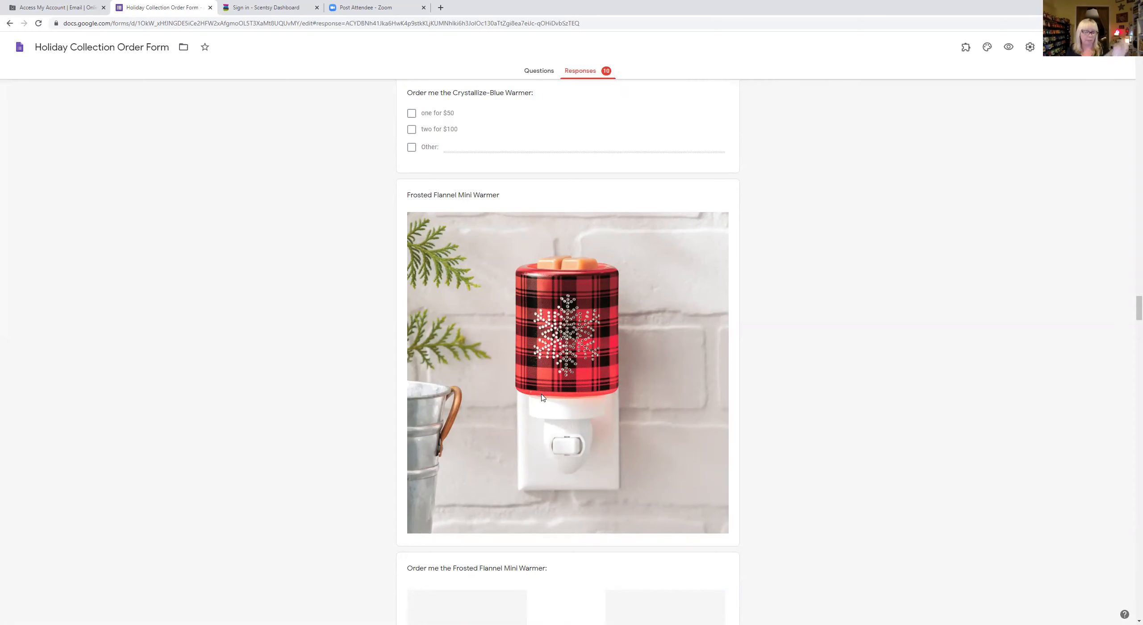
{"action": "scroll", "coordinate": [543, 397], "scroll_direction": "down", "scroll_amount": 20}
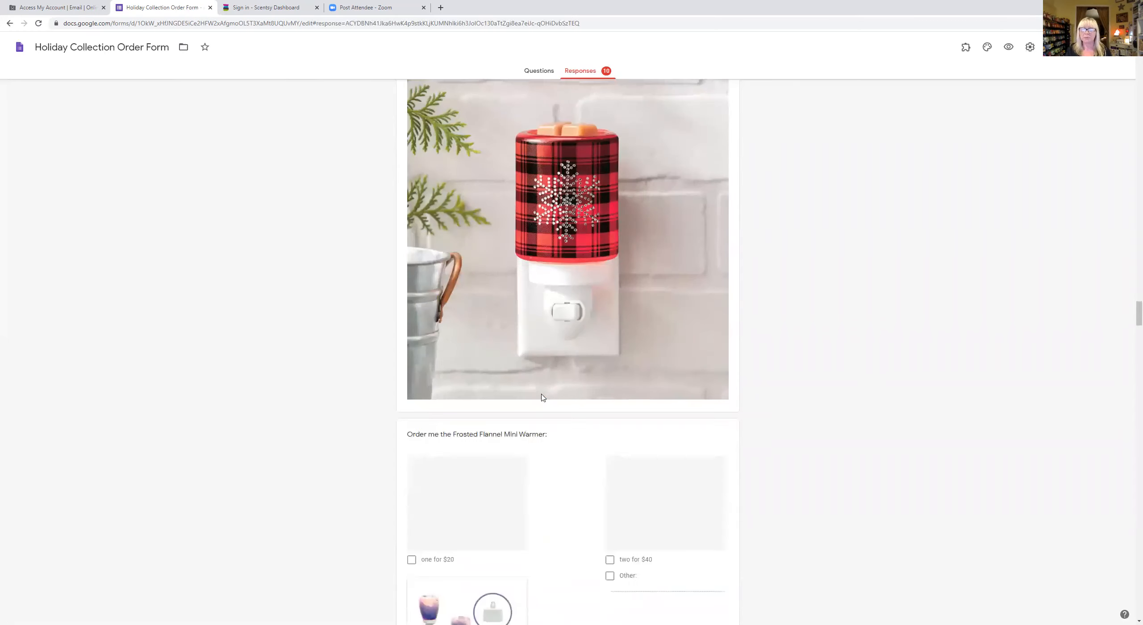
{"action": "scroll", "coordinate": [543, 397], "scroll_direction": "down", "scroll_amount": 20}
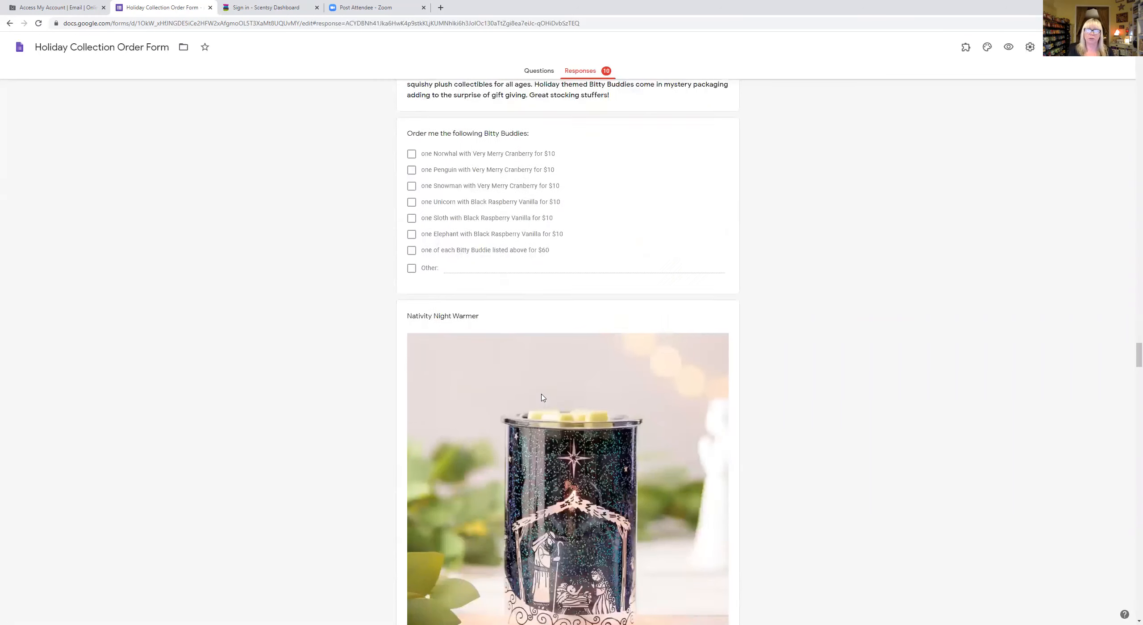
{"action": "scroll", "coordinate": [543, 397], "scroll_direction": "down", "scroll_amount": 20}
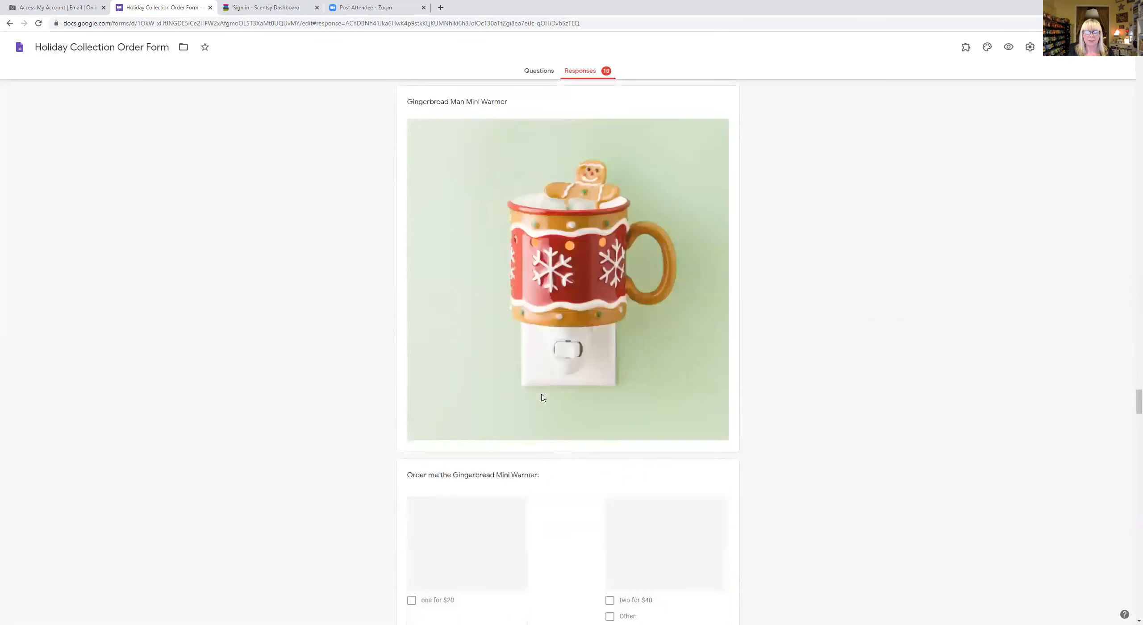
{"action": "scroll", "coordinate": [543, 398], "scroll_direction": "down", "scroll_amount": 3}
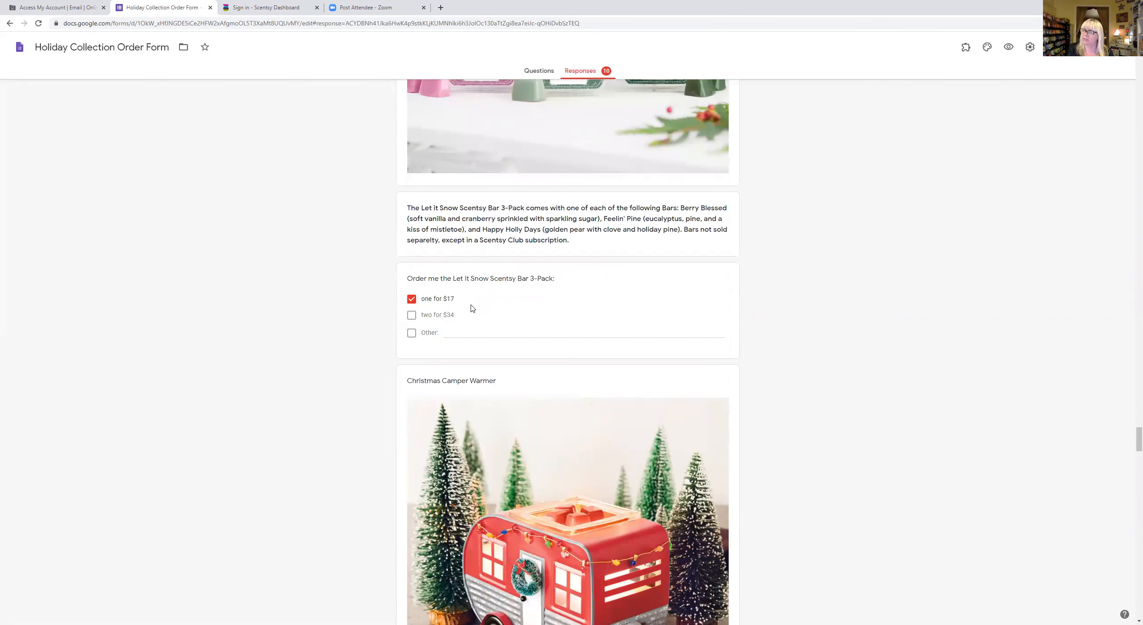
{"action": "scroll", "coordinate": [521, 277], "scroll_direction": "down", "scroll_amount": 4}
{"action": "scroll", "coordinate": [521, 277], "scroll_direction": "down", "scroll_amount": 20}
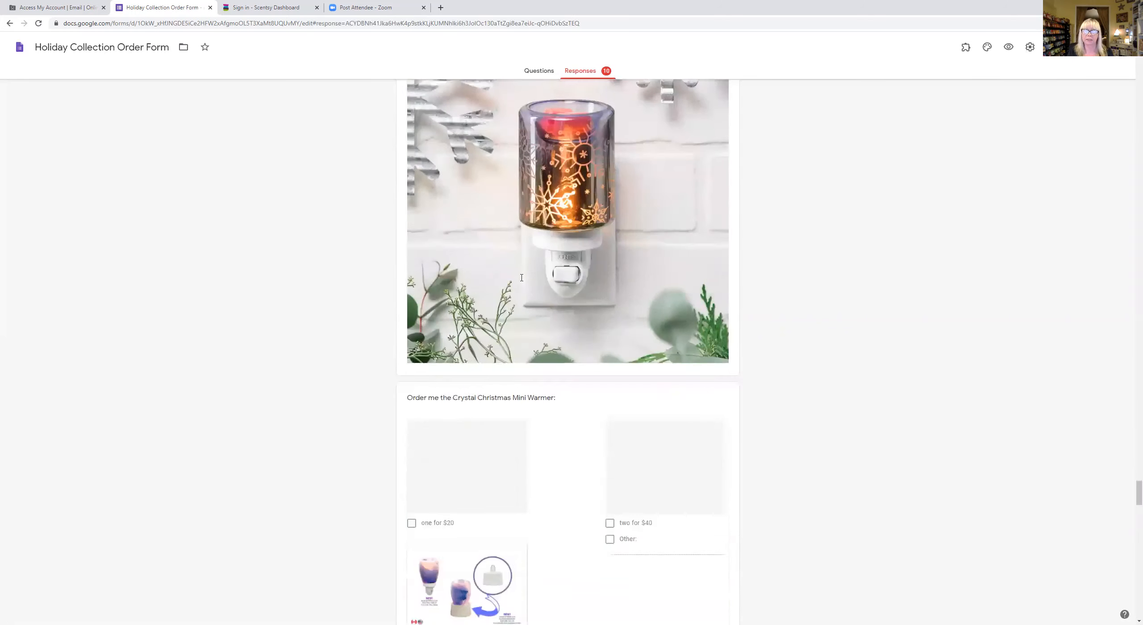
{"action": "scroll", "coordinate": [521, 277], "scroll_direction": "down", "scroll_amount": 20}
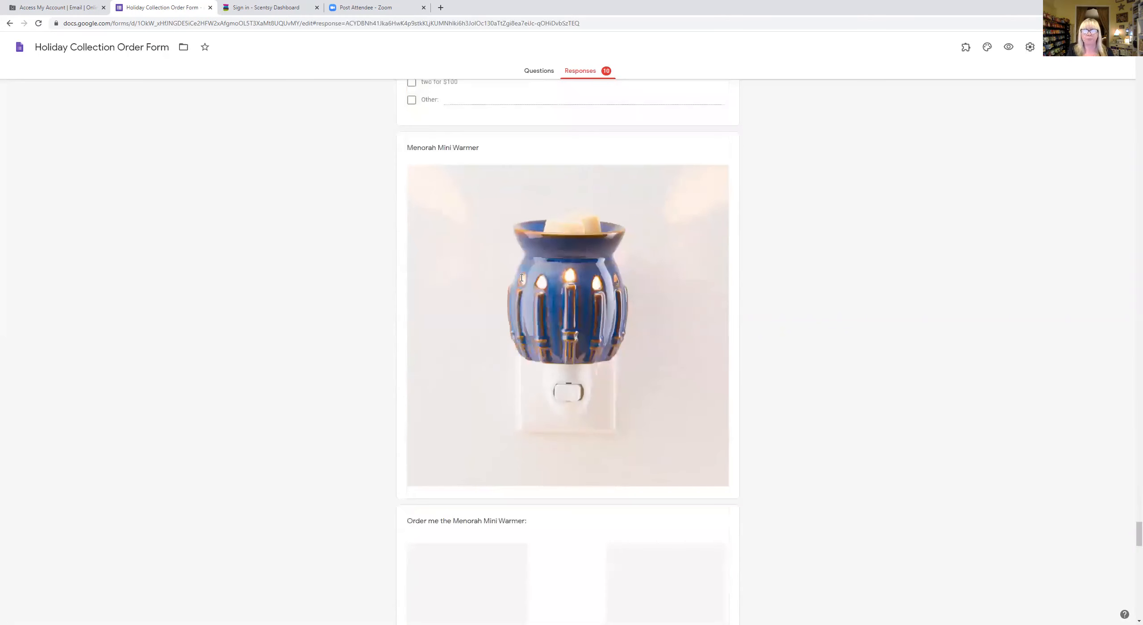
{"action": "scroll", "coordinate": [521, 278], "scroll_direction": "down", "scroll_amount": 20}
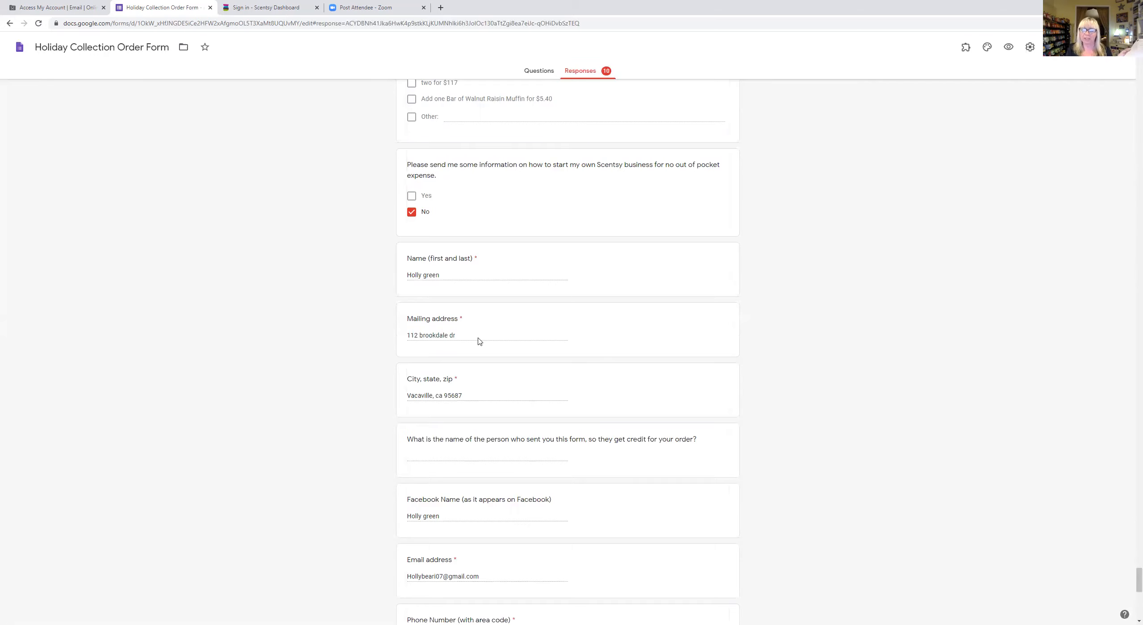
{"action": "scroll", "coordinate": [479, 341], "scroll_direction": "down", "scroll_amount": 5}
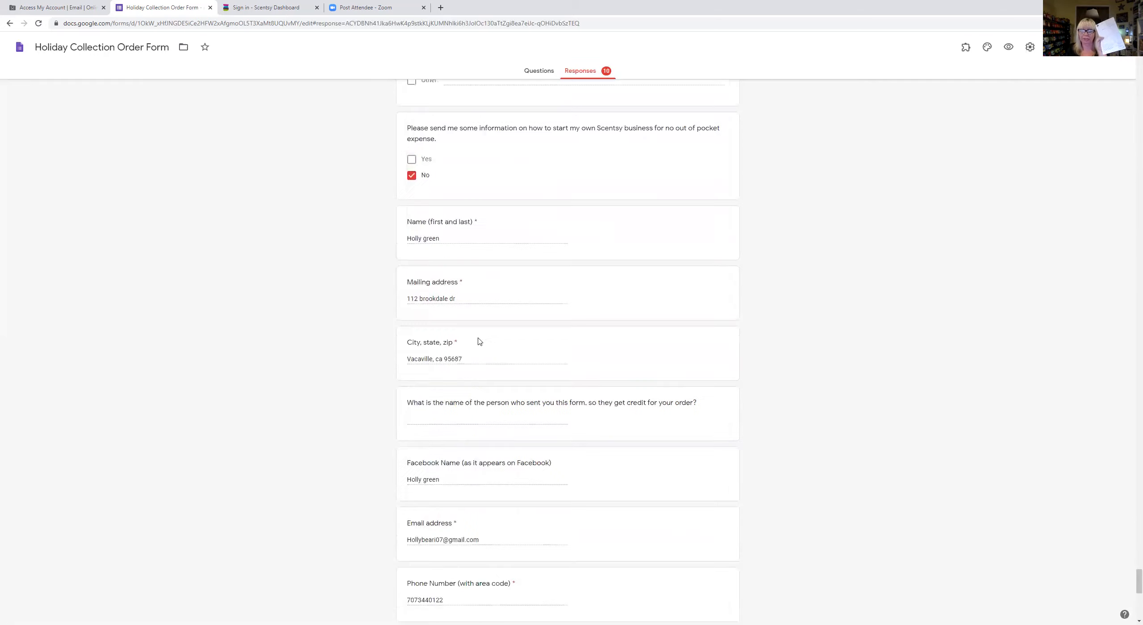
{"action": "scroll", "coordinate": [470, 372], "scroll_direction": "down", "scroll_amount": 3}
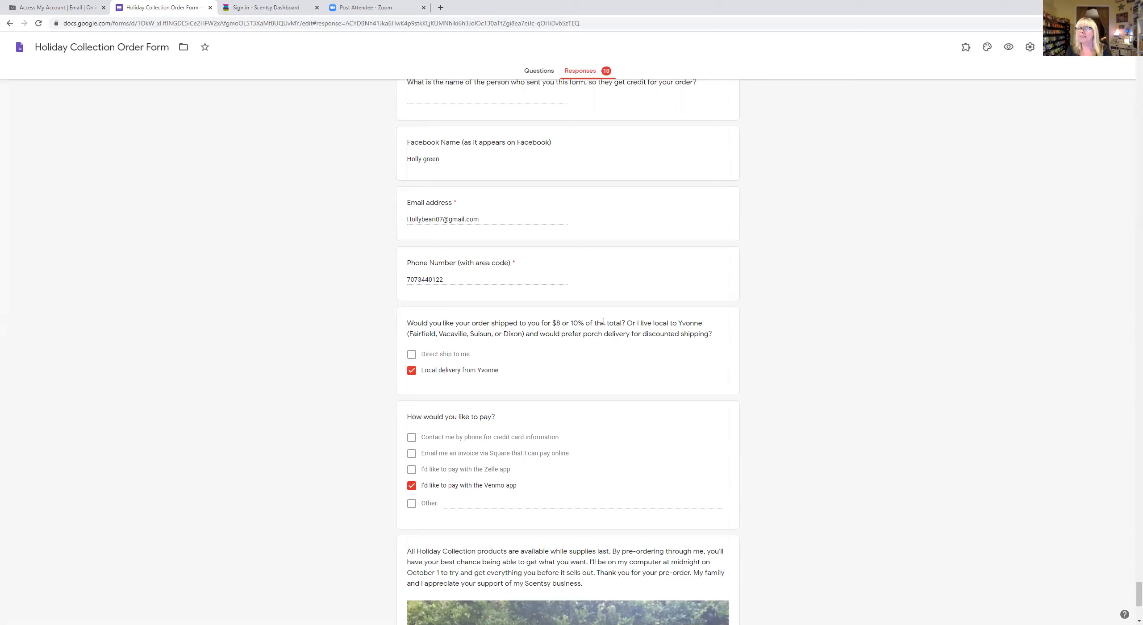
{"action": "scroll", "coordinate": [588, 275], "scroll_direction": "up", "scroll_amount": 1}
{"action": "scroll", "coordinate": [587, 275], "scroll_direction": "up", "scroll_amount": 20}
{"action": "scroll", "coordinate": [588, 276], "scroll_direction": "up", "scroll_amount": 20}
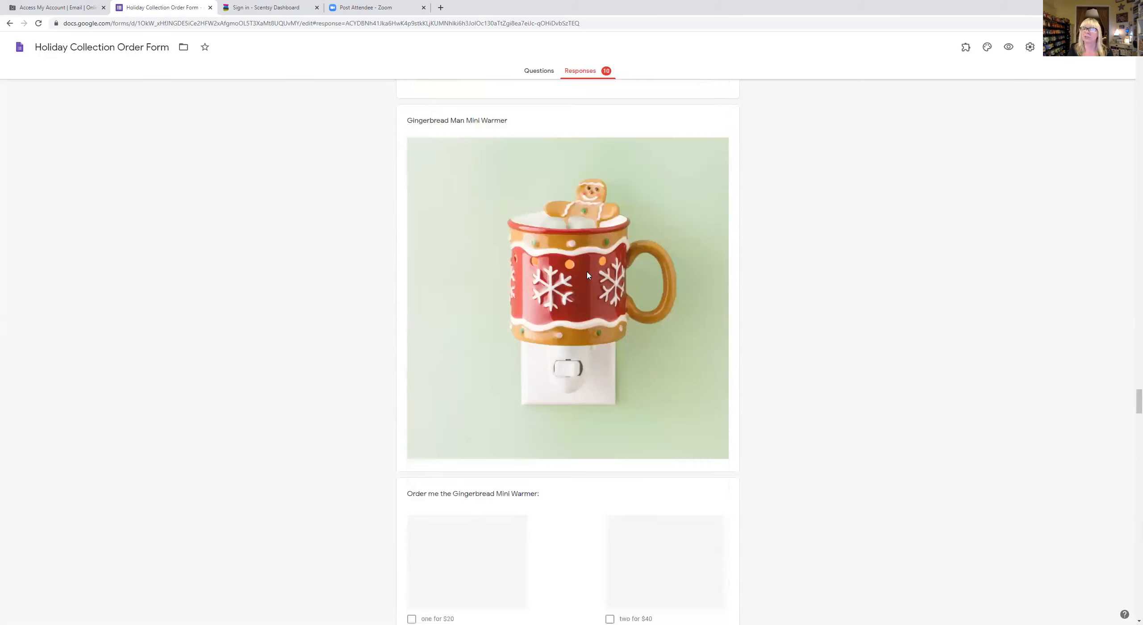
{"action": "scroll", "coordinate": [588, 275], "scroll_direction": "up", "scroll_amount": 20}
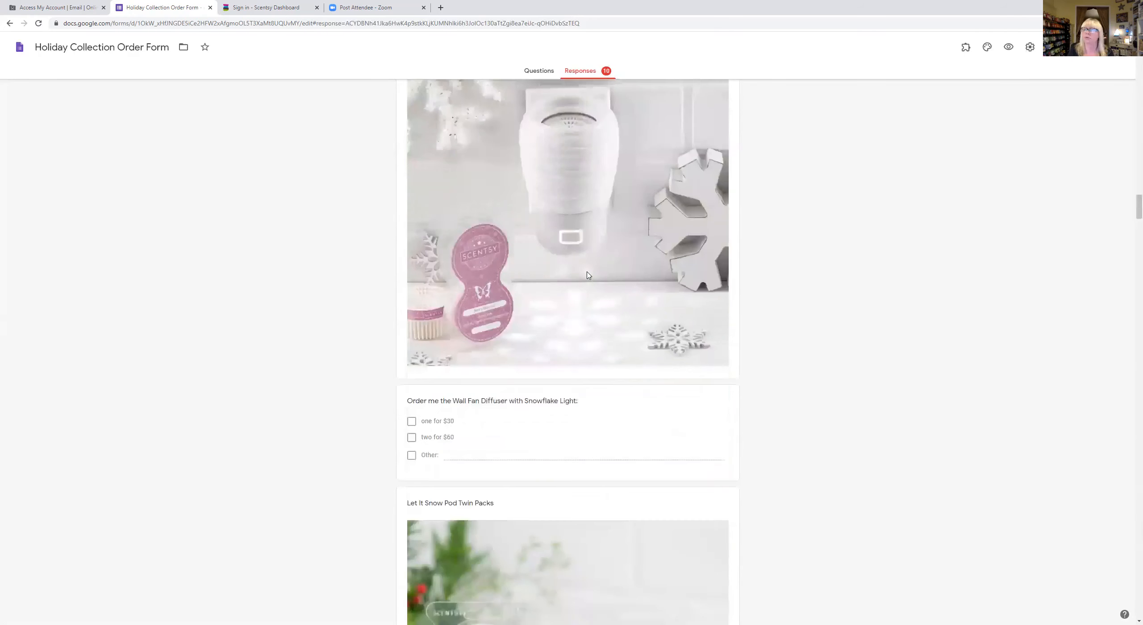
{"action": "scroll", "coordinate": [588, 275], "scroll_direction": "up", "scroll_amount": 20}
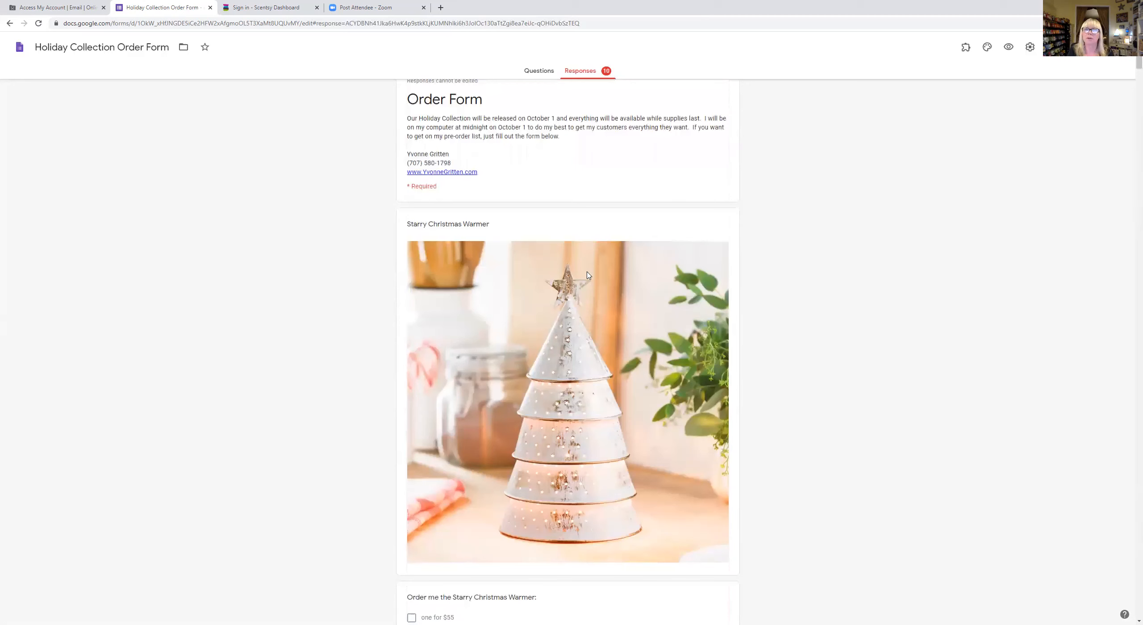
{"action": "scroll", "coordinate": [587, 276], "scroll_direction": "up", "scroll_amount": 3}
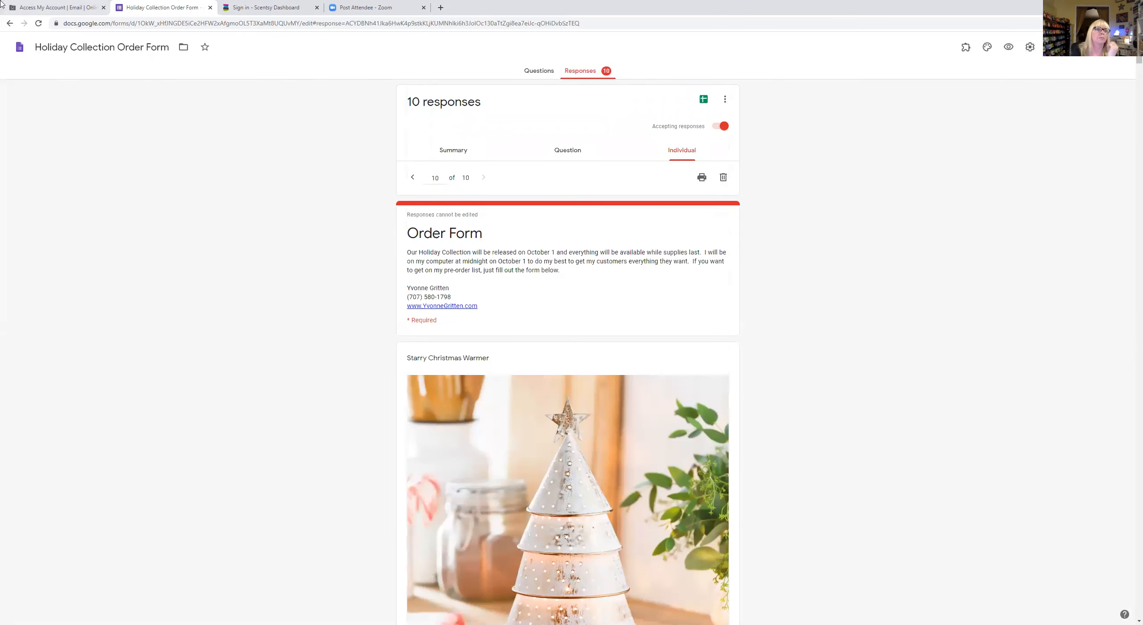
- Go back to the recent forms list and open the NFL Warmers form
{"action": "left_click", "coordinate": [10, 24]}
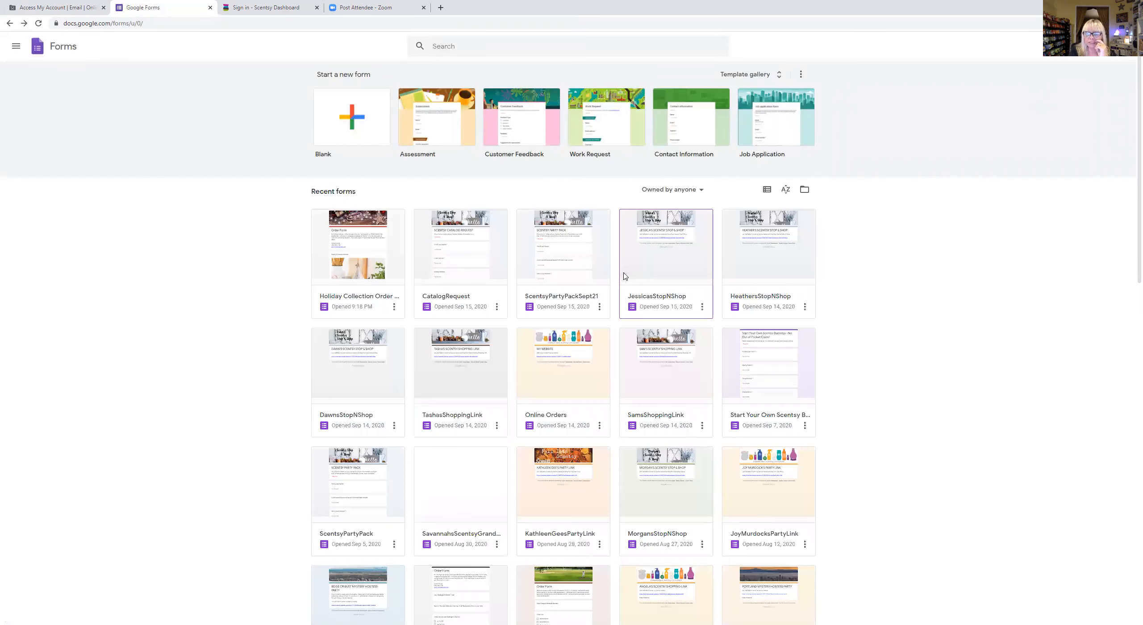
{"action": "scroll", "coordinate": [620, 272], "scroll_direction": "down", "scroll_amount": 4}
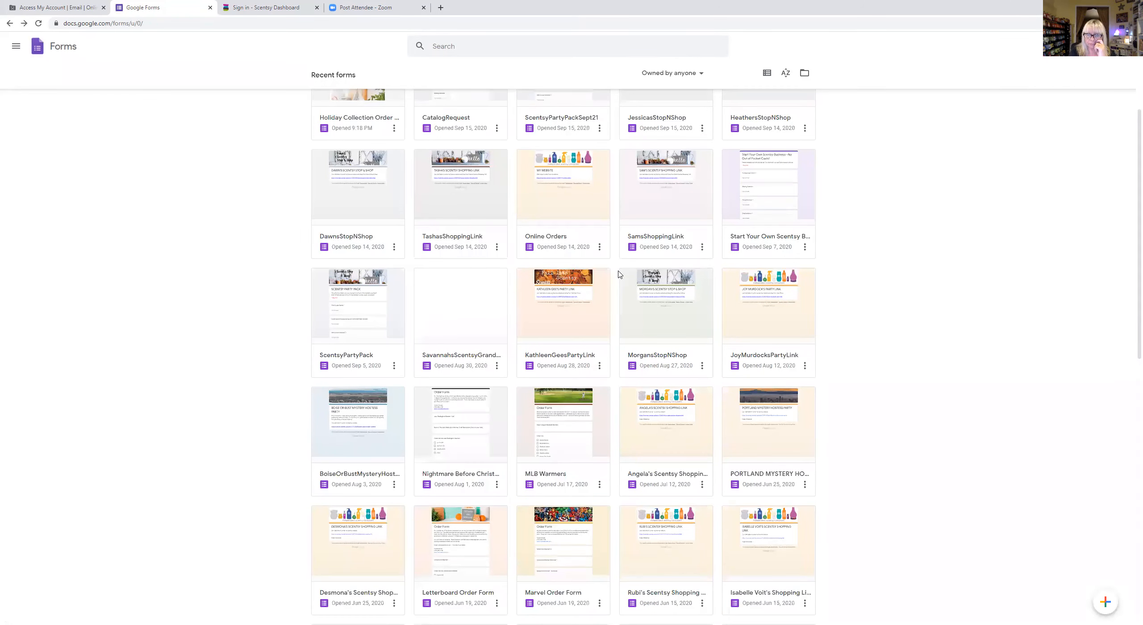
{"action": "scroll", "coordinate": [620, 274], "scroll_direction": "down", "scroll_amount": 4}
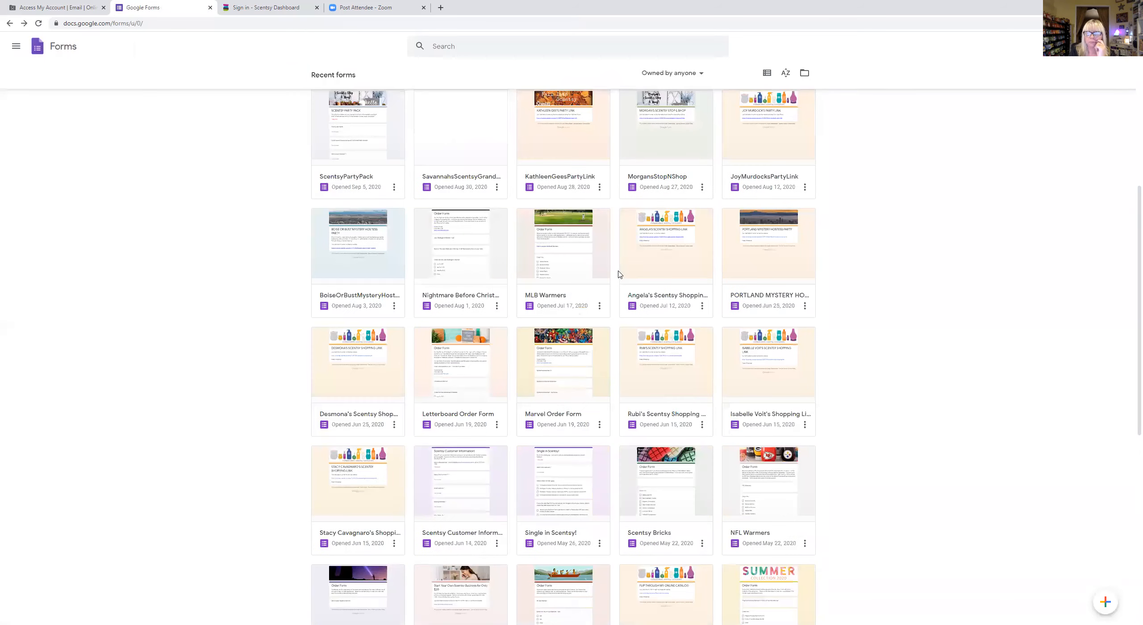
{"action": "left_click", "coordinate": [756, 459]}
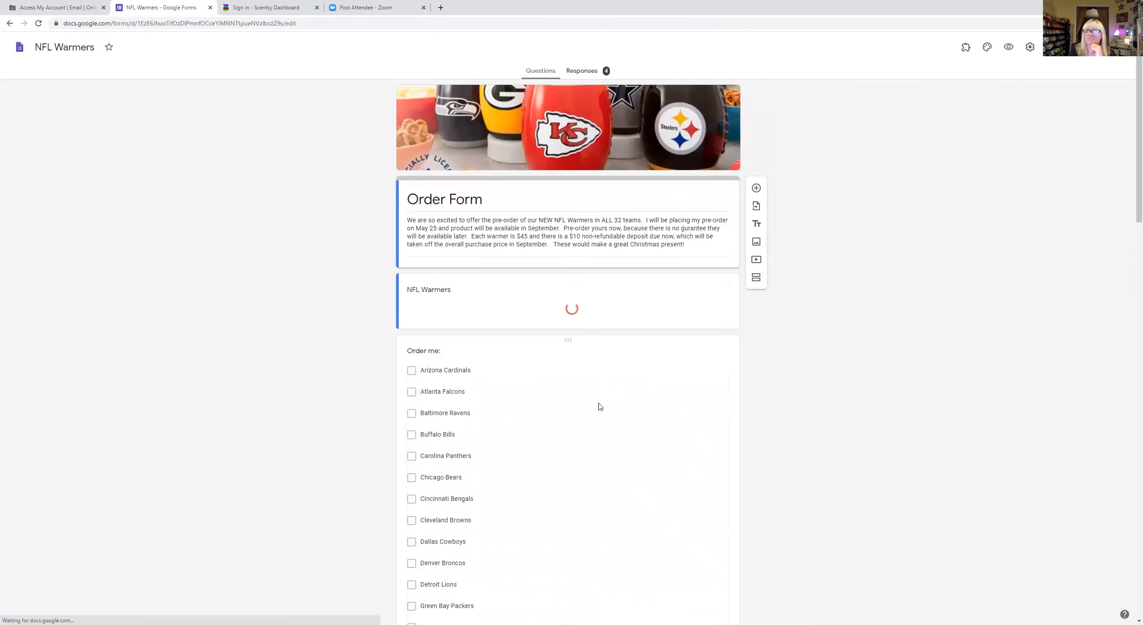
{"action": "scroll", "coordinate": [584, 305], "scroll_direction": "down", "scroll_amount": 10}
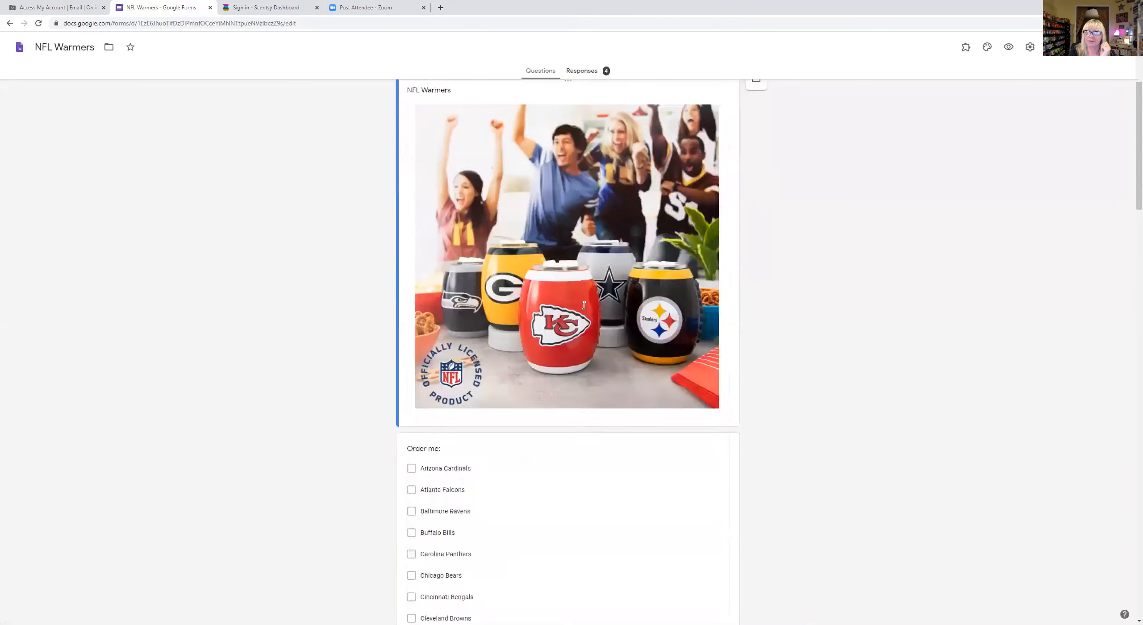
{"action": "scroll", "coordinate": [551, 209], "scroll_direction": "up", "scroll_amount": 2}
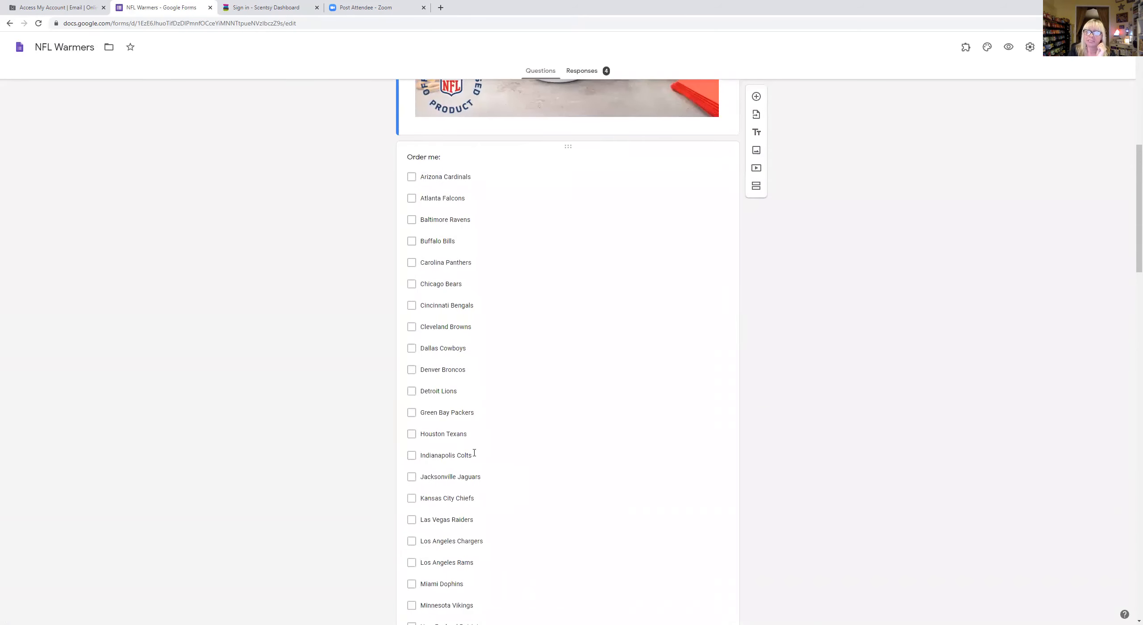
{"action": "scroll", "coordinate": [527, 343], "scroll_direction": "down", "scroll_amount": 12}
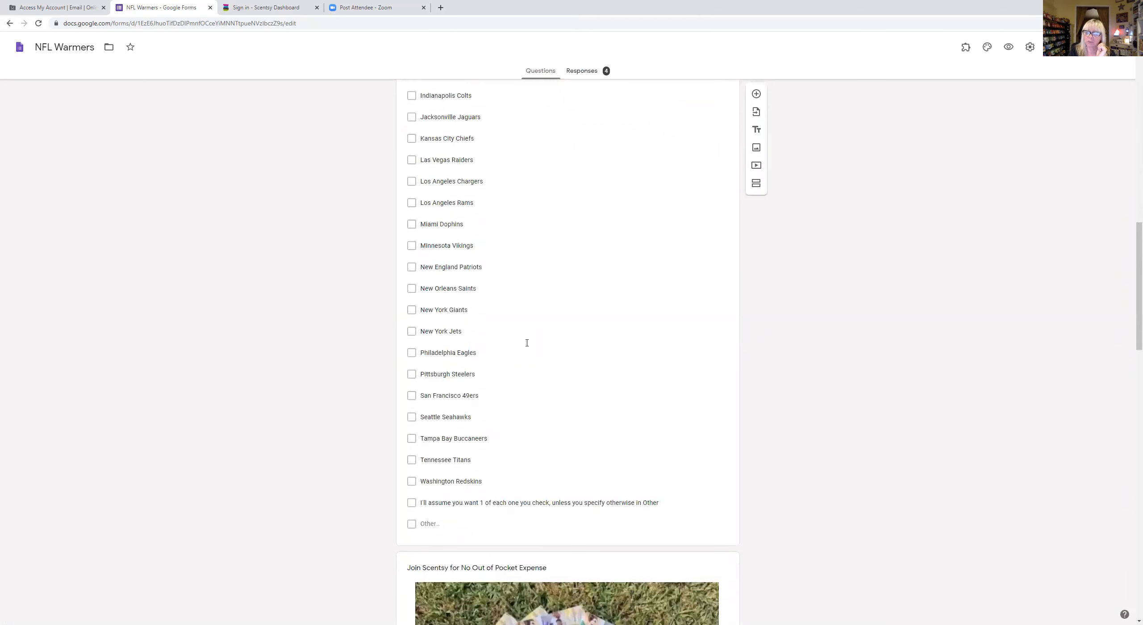
{"action": "scroll", "coordinate": [527, 346], "scroll_direction": "up", "scroll_amount": 15}
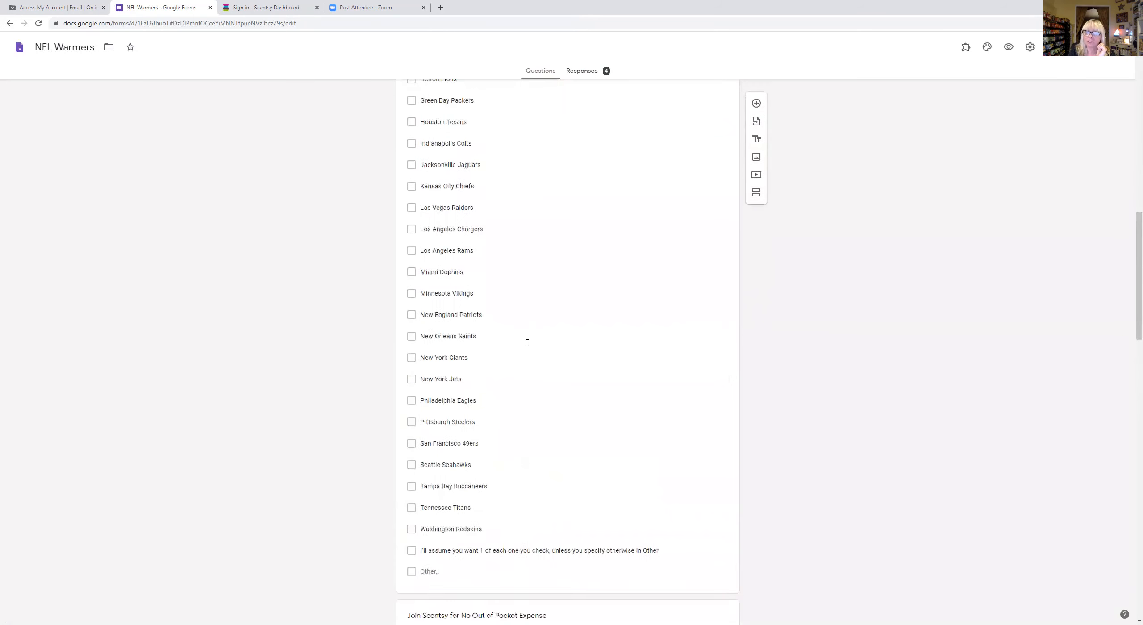
{"action": "left_click", "coordinate": [11, 23]}
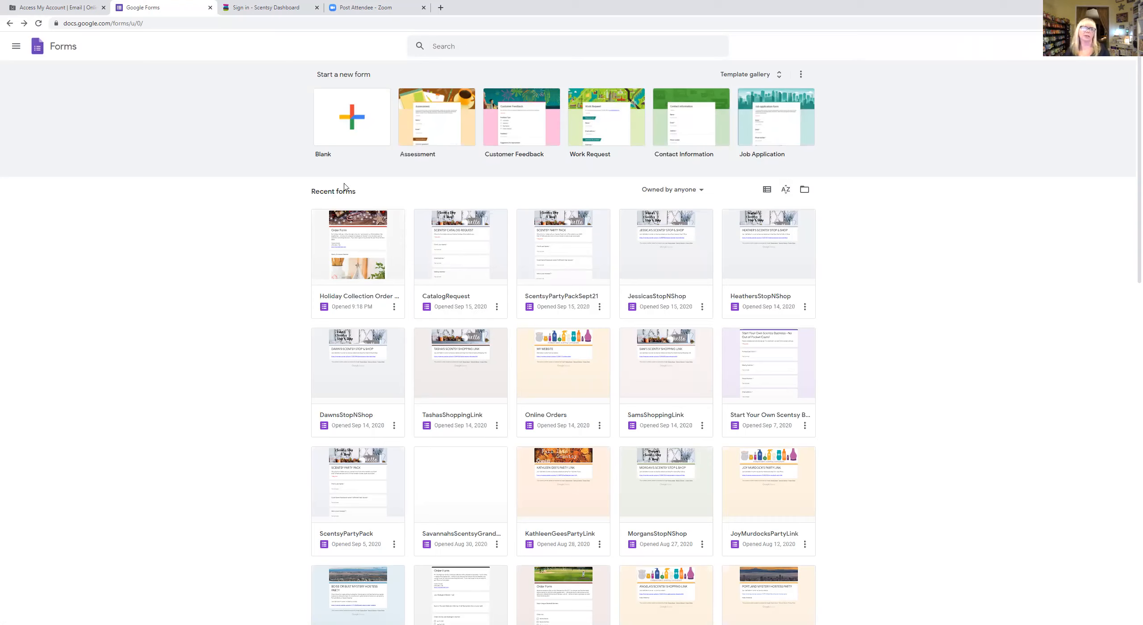
- Open the Holiday Collection Order Form and scroll down through its product and contact questions
{"action": "left_click", "coordinate": [362, 222]}
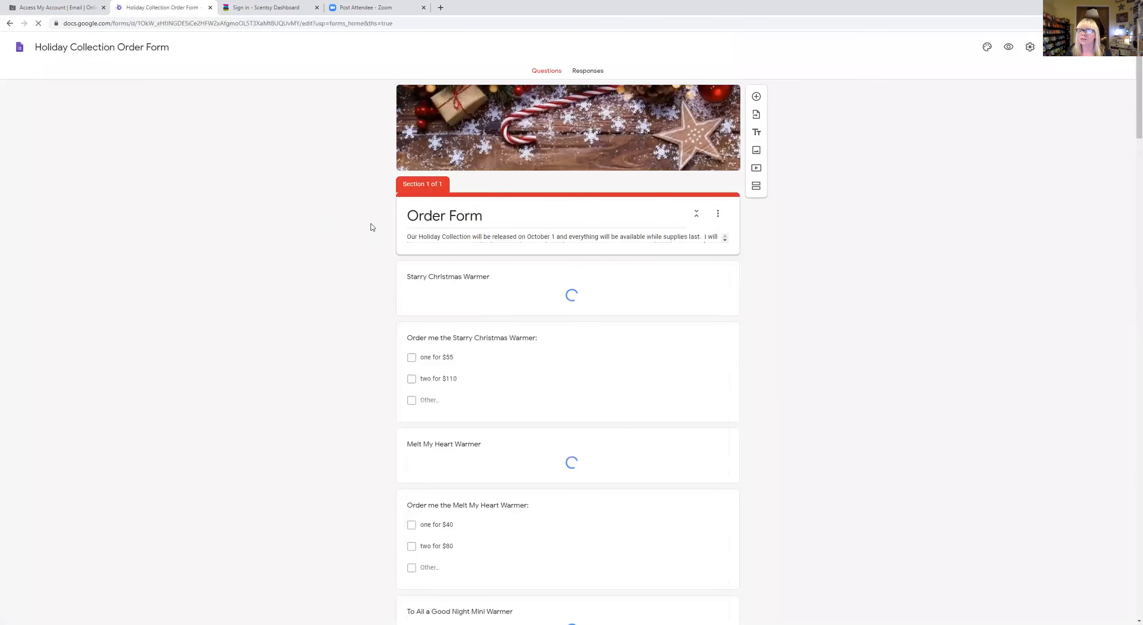
{"action": "scroll", "coordinate": [565, 273], "scroll_direction": "down", "scroll_amount": 1}
{"action": "scroll", "coordinate": [564, 270], "scroll_direction": "down", "scroll_amount": 9}
{"action": "left_click_drag", "start_coordinate": [1138, 115], "coordinate": [1105, 624]}
{"action": "left_click_drag", "start_coordinate": [1139, 381], "coordinate": [1053, 487]}
{"action": "scroll", "coordinate": [858, 427], "scroll_direction": "down", "scroll_amount": 20}
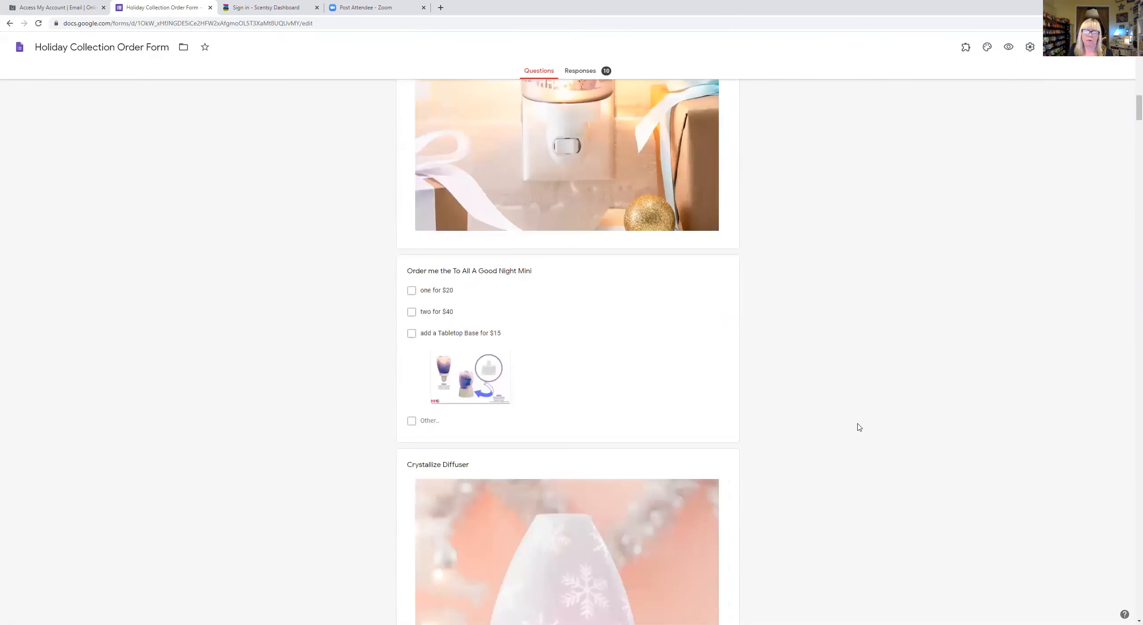
{"action": "scroll", "coordinate": [858, 427], "scroll_direction": "down", "scroll_amount": 20}
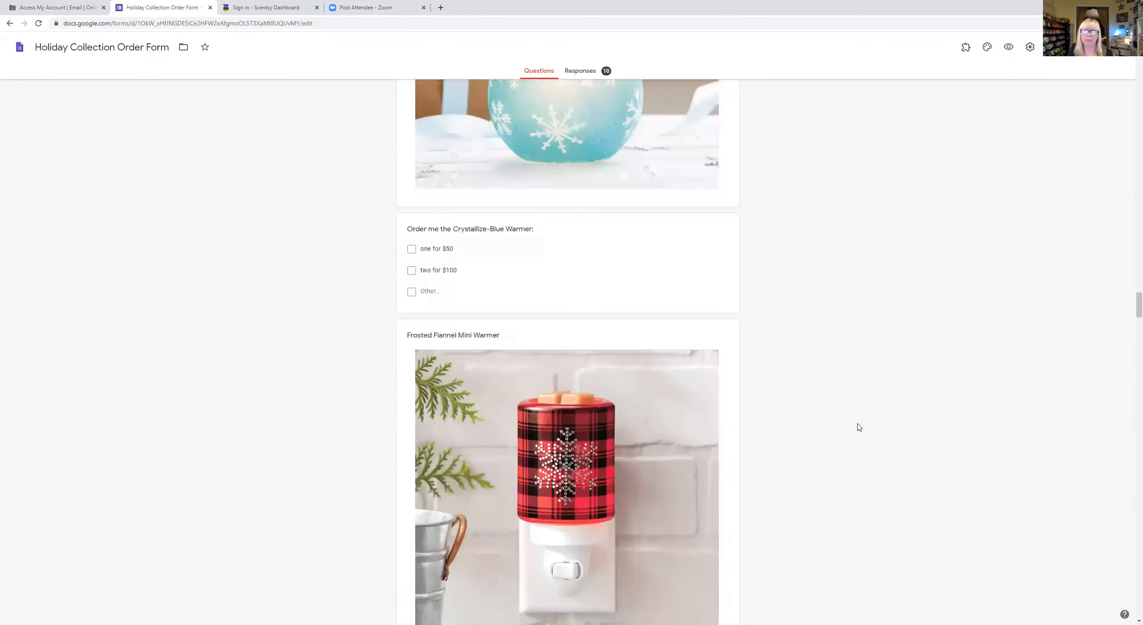
{"action": "scroll", "coordinate": [858, 426], "scroll_direction": "down", "scroll_amount": 20}
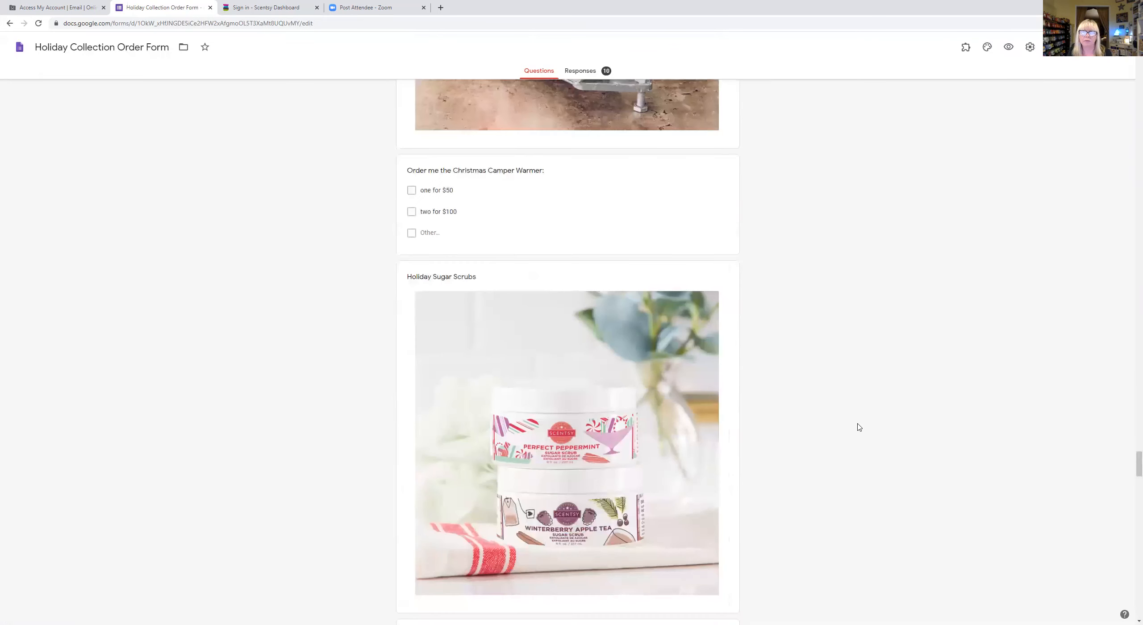
{"action": "scroll", "coordinate": [858, 426], "scroll_direction": "down", "scroll_amount": 10}
- Return to the top of the form at the Starry Christmas Warmer question
{"action": "scroll", "coordinate": [858, 427], "scroll_direction": "up", "scroll_amount": 10}
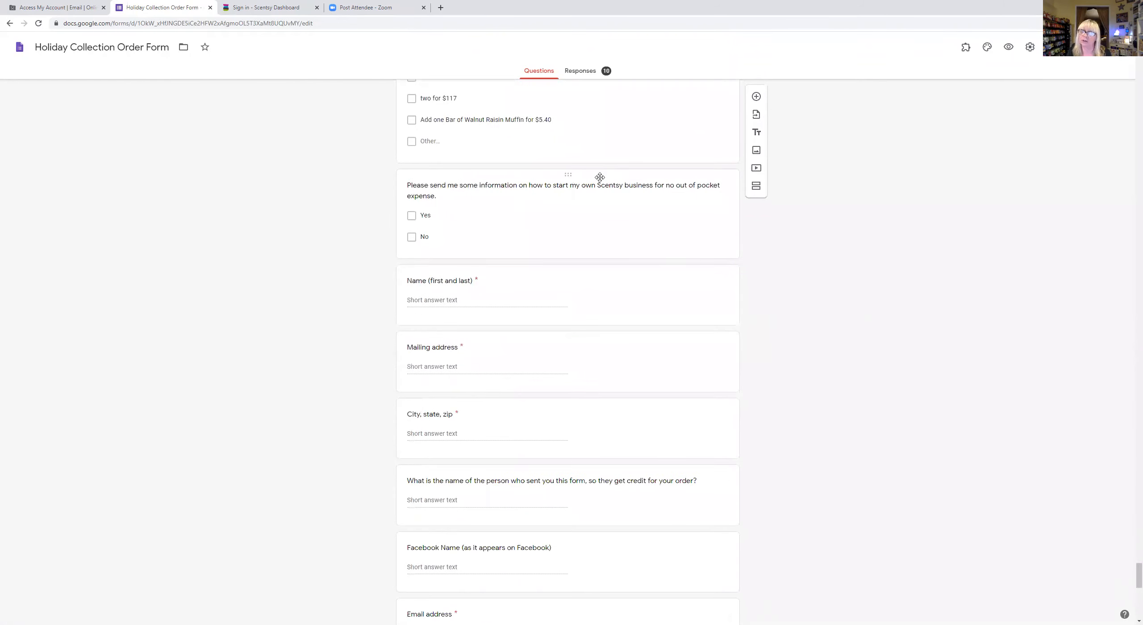
{"action": "scroll", "coordinate": [601, 556], "scroll_direction": "down", "scroll_amount": 14}
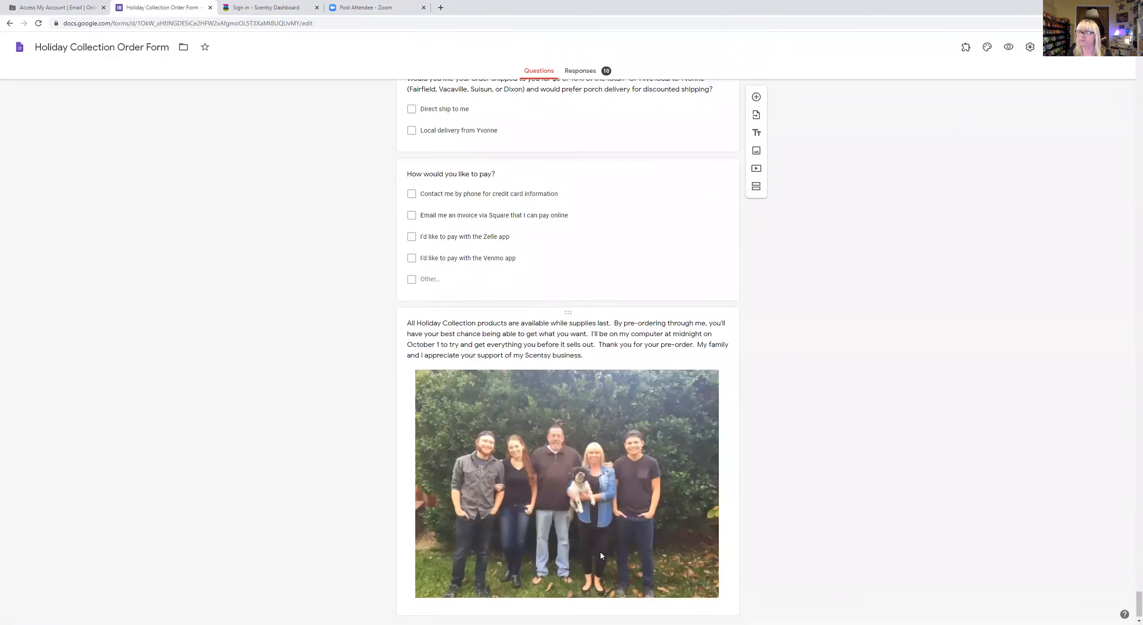
{"action": "scroll", "coordinate": [601, 555], "scroll_direction": "up", "scroll_amount": 7}
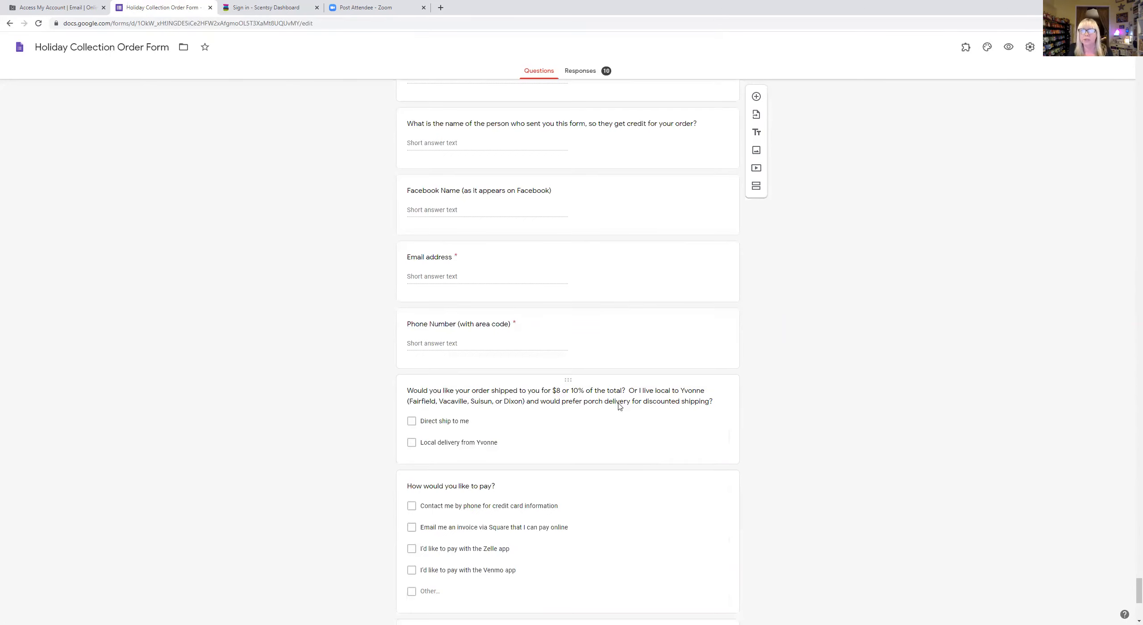
{"action": "scroll", "coordinate": [618, 405], "scroll_direction": "up", "scroll_amount": 20}
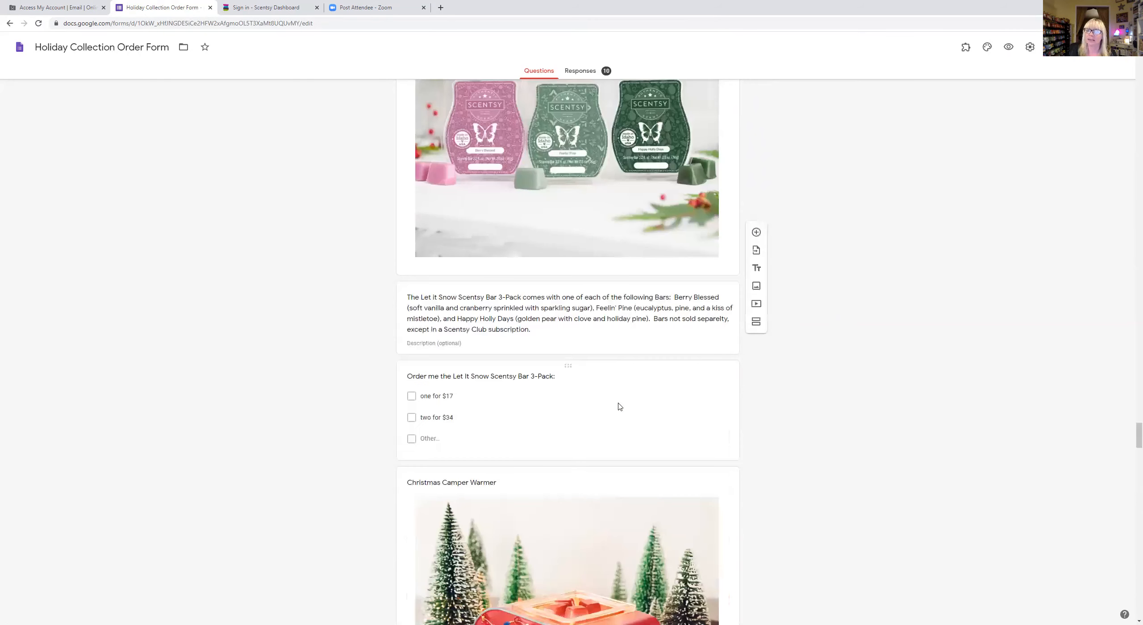
{"action": "scroll", "coordinate": [619, 405], "scroll_direction": "up", "scroll_amount": 20}
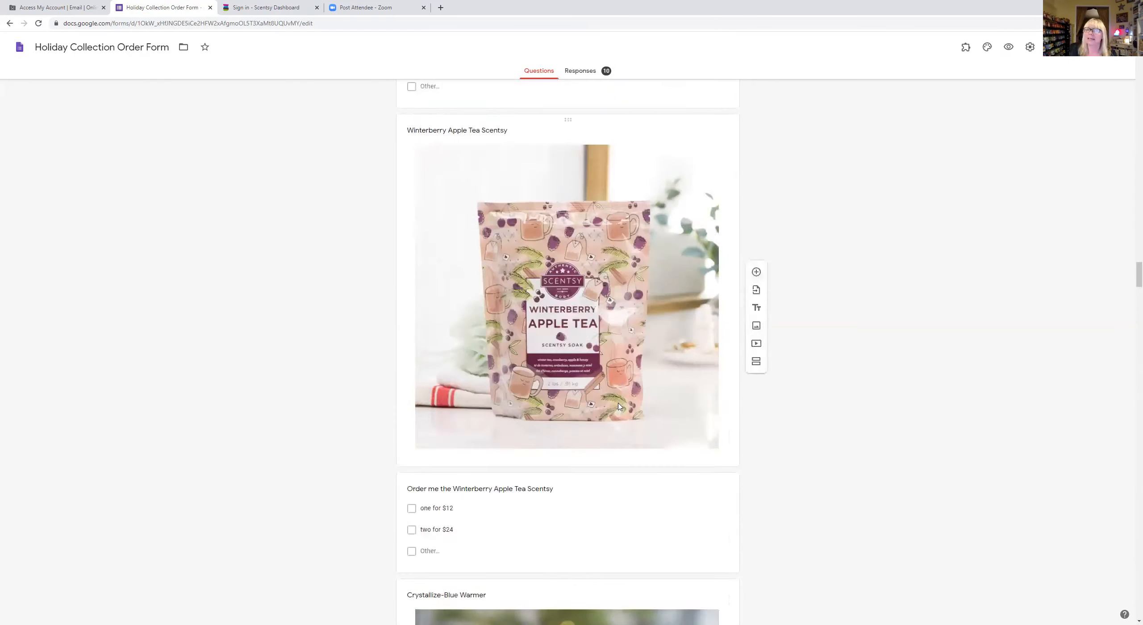
{"action": "scroll", "coordinate": [618, 406], "scroll_direction": "up", "scroll_amount": 10}
{"action": "left_click_drag", "start_coordinate": [1130, 210], "coordinate": [1130, 60]}
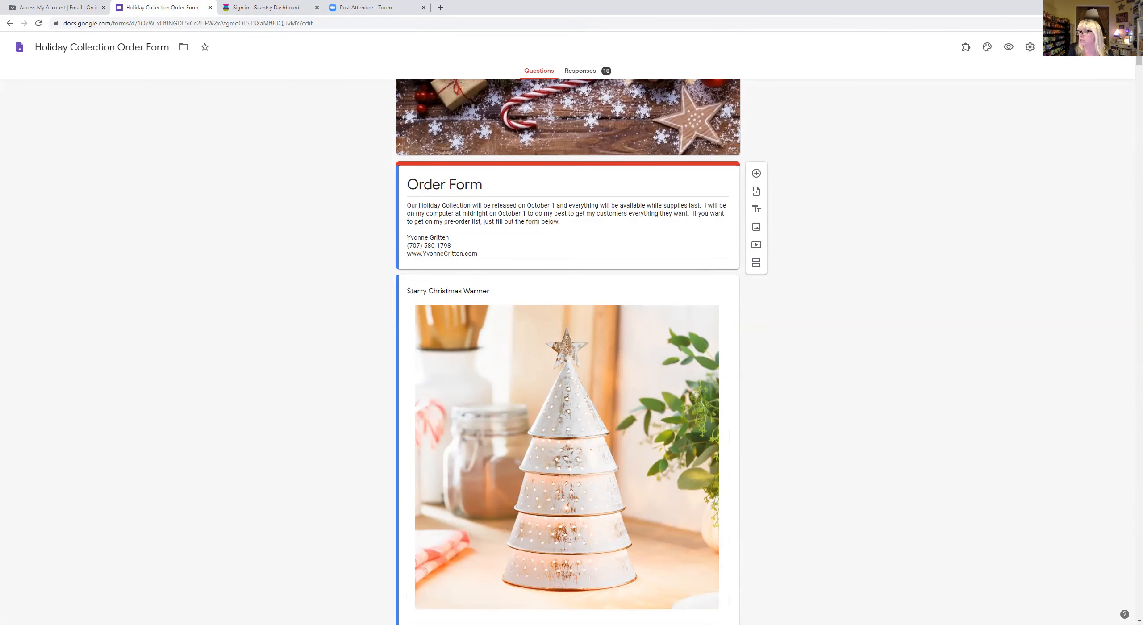
- Make a copy of the form named 'KidsStockingStufferOrder Form'
{"action": "left_click", "coordinate": [1099, 48]}
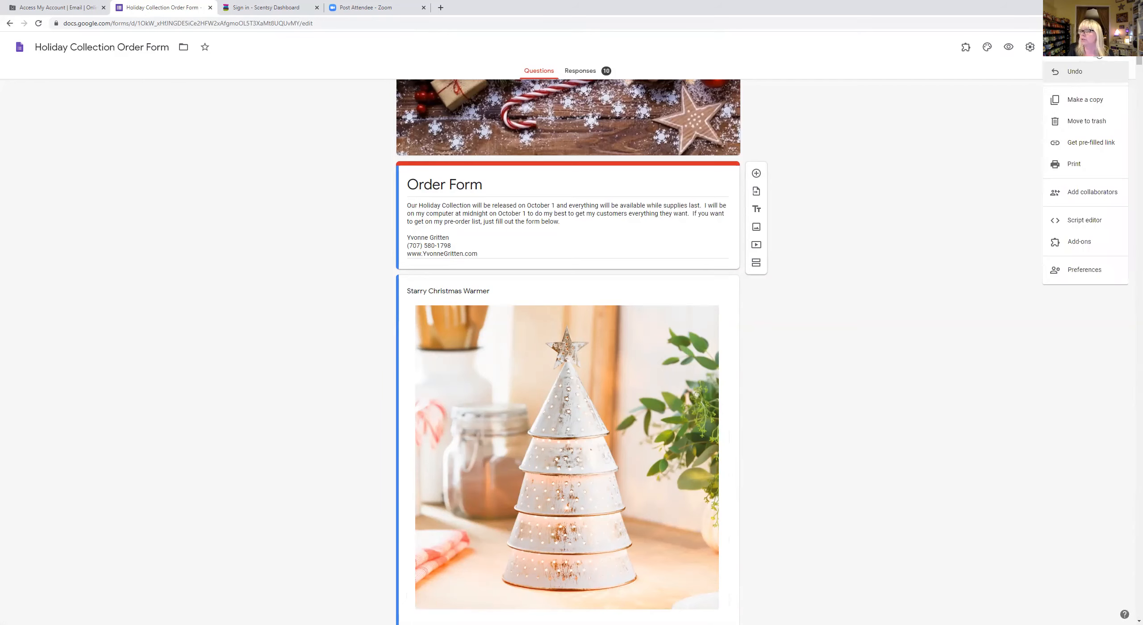
{"action": "left_click", "coordinate": [1089, 100]}
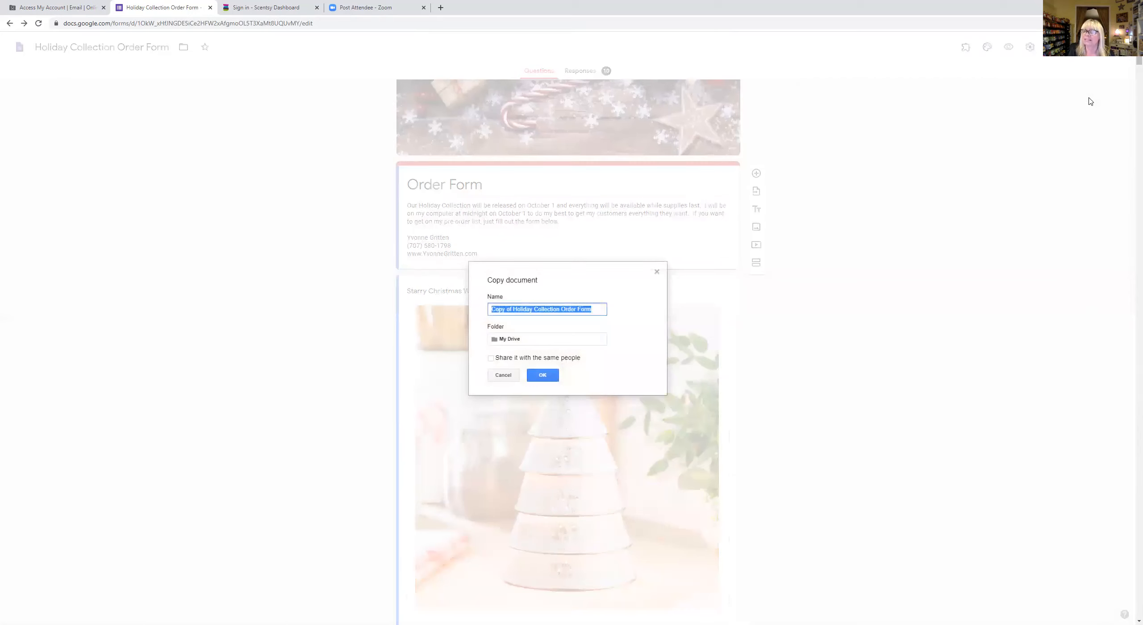
{"action": "left_click", "coordinate": [535, 308]}
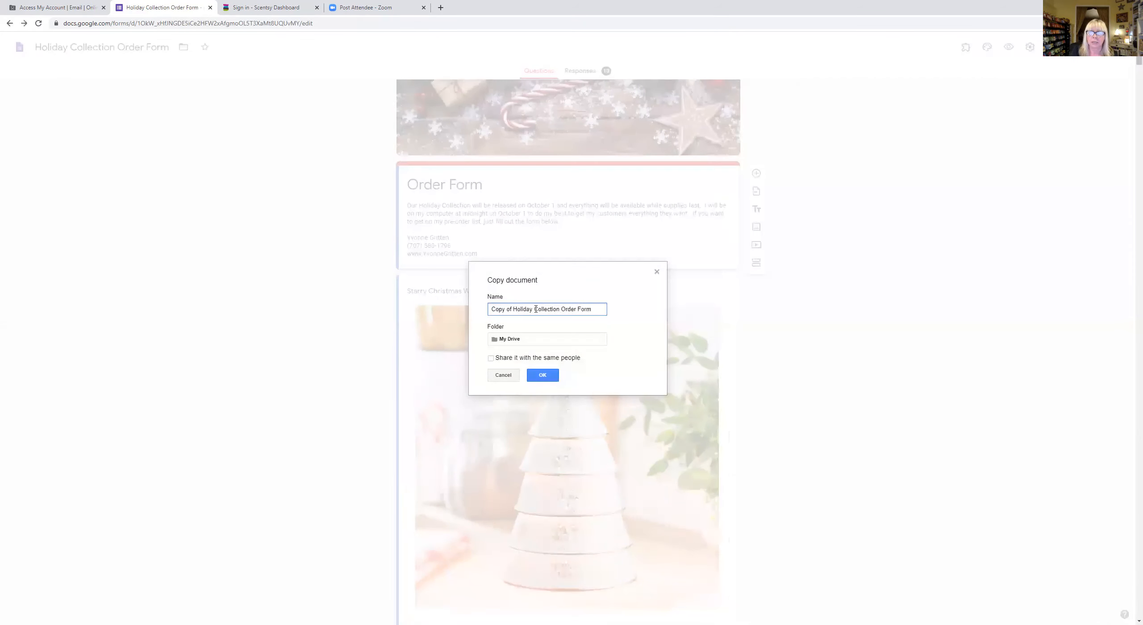
{"action": "key", "text": "BackSpace"}
{"action": "key", "text": "BackSpace"}
{"action": "key", "text": "BackSpace"}
{"action": "key", "text": "BackSpace"}
{"action": "key", "text": "BackSpace"}
{"action": "key", "text": "BackSpace"}
{"action": "key", "text": "BackSpace"}
{"action": "key", "text": "BackSpace"}
{"action": "key", "text": "BackSpace"}
{"action": "key", "text": "BackSpace"}
{"action": "key", "text": "BackSpace"}
{"action": "key", "text": "BackSpace"}
{"action": "key", "text": "BackSpace"}
{"action": "key", "text": "BackSpace"}
{"action": "key", "text": "BackSpace"}
{"action": "key", "text": "BackSpace"}
{"action": "key", "text": "BackSpace"}
{"action": "key", "text": "BackSpace"}
{"action": "key", "text": "BackSpace"}
{"action": "key", "text": "BackSpace"}
{"action": "key", "text": "BackSpace"}
{"action": "type", "text": "KKid"}
{"action": "key", "text": "BackSpace"}
{"action": "key", "text": "BackSpace"}
{"action": "key", "text": "BackSpace"}
{"action": "key", "text": "BackSpace"}
{"action": "type", "text": "KidsStockingStuffer"}
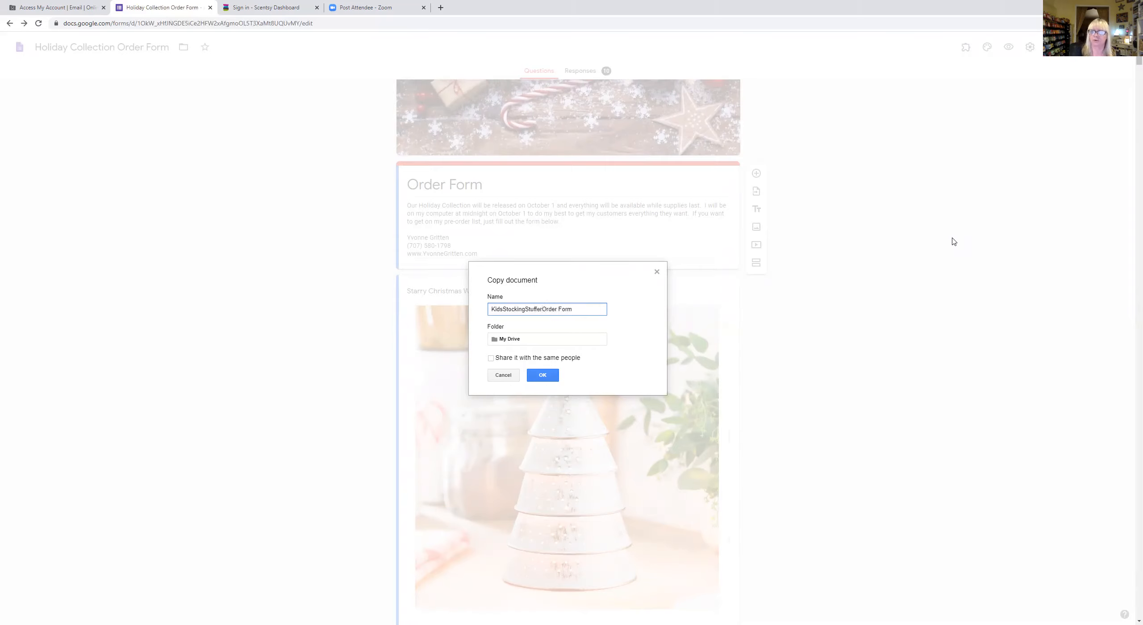
{"action": "left_click", "coordinate": [542, 376]}
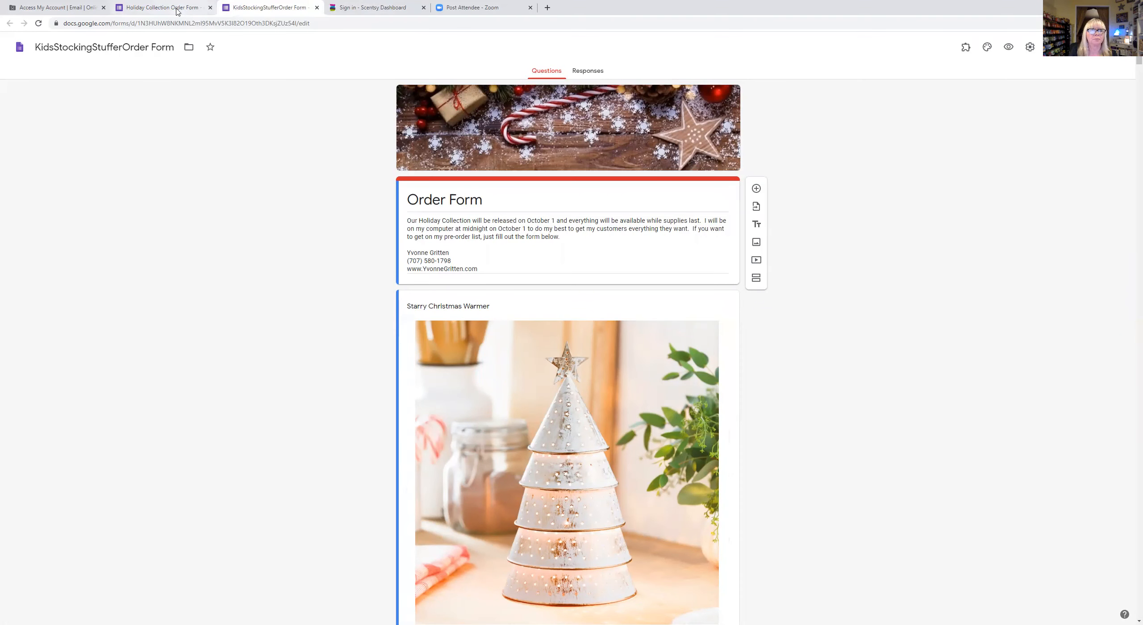
- Close the copy's separate tab and open KidsStockingStufferOrder Form from the recent forms list
{"action": "left_click", "coordinate": [317, 8]}
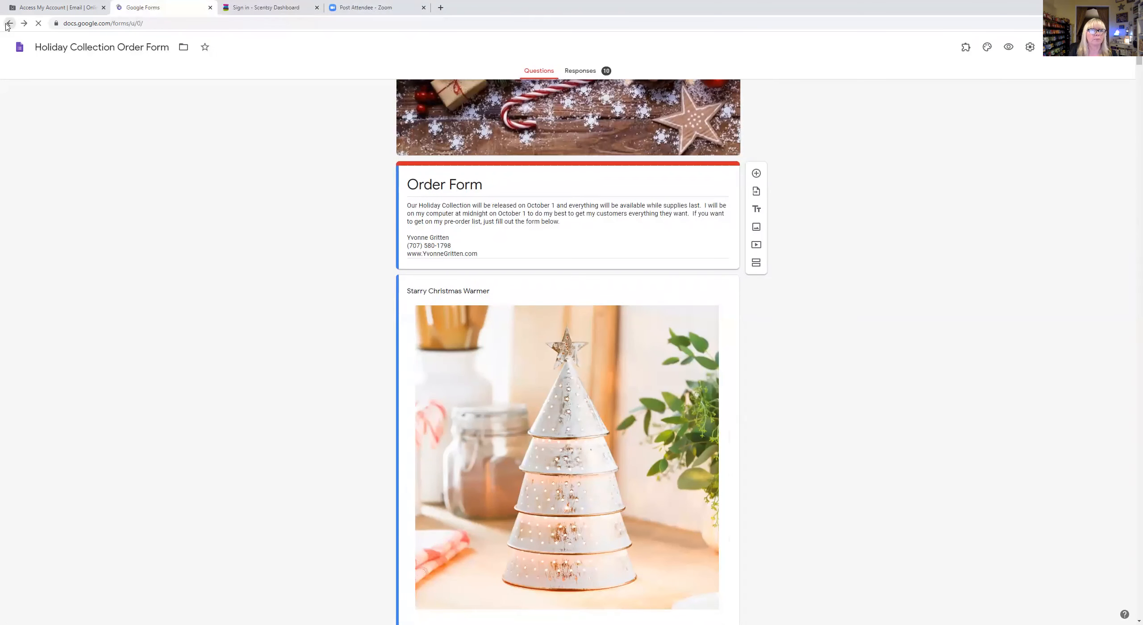
{"action": "left_click", "coordinate": [9, 24]}
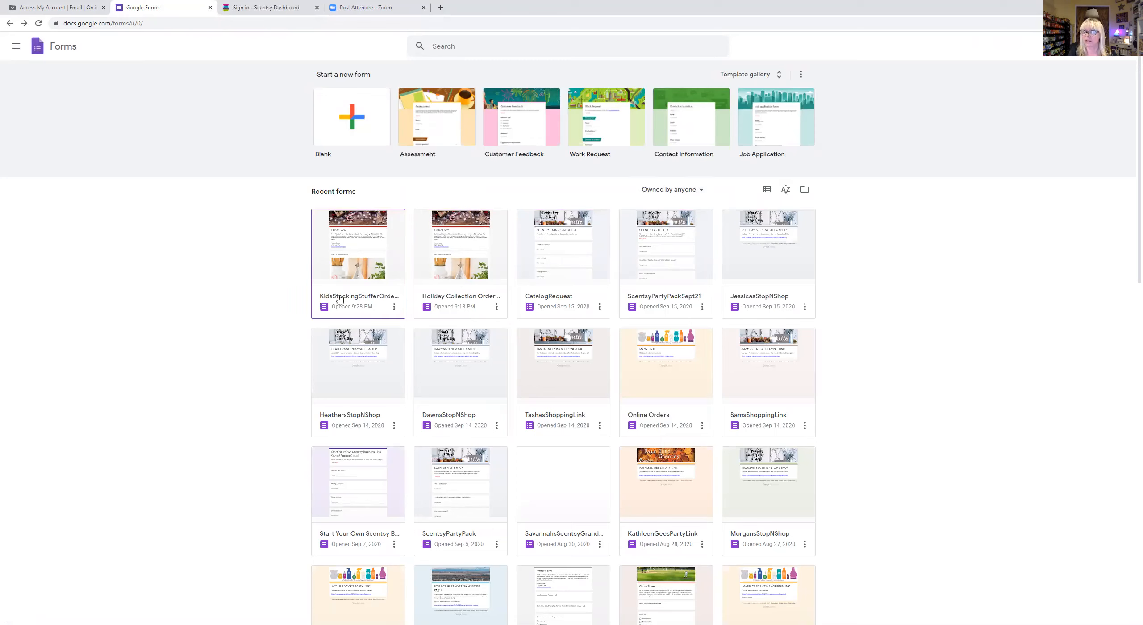
{"action": "left_click", "coordinate": [349, 218]}
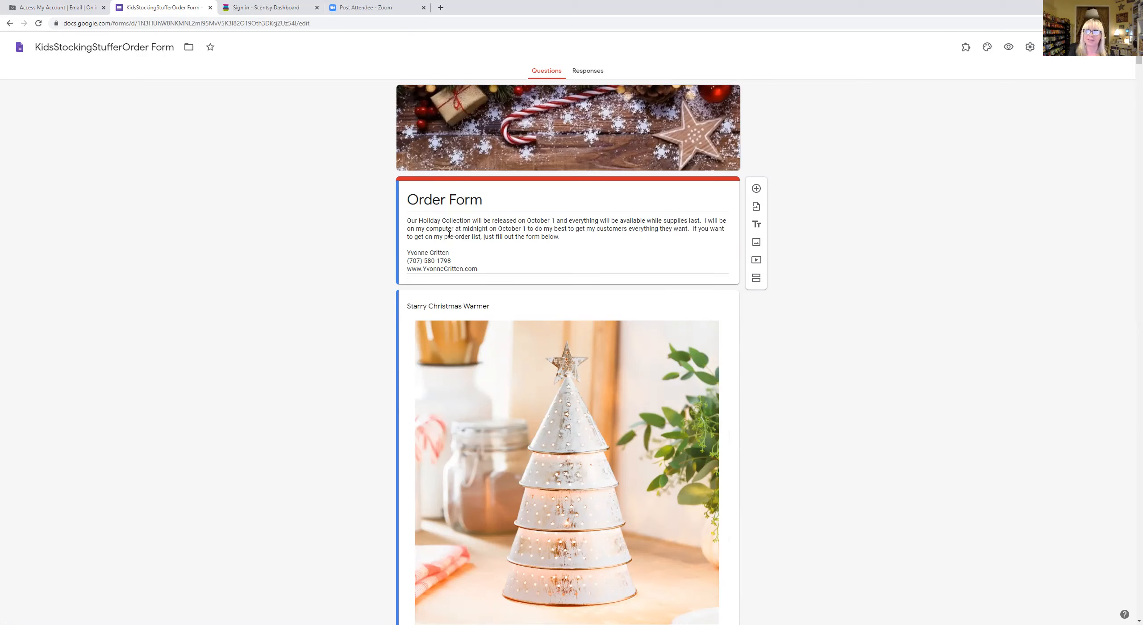
- Replace the first paragraph of the form description with 'TEST'
{"action": "left_click", "coordinate": [519, 228]}
{"action": "key", "text": "ctrl+a"}
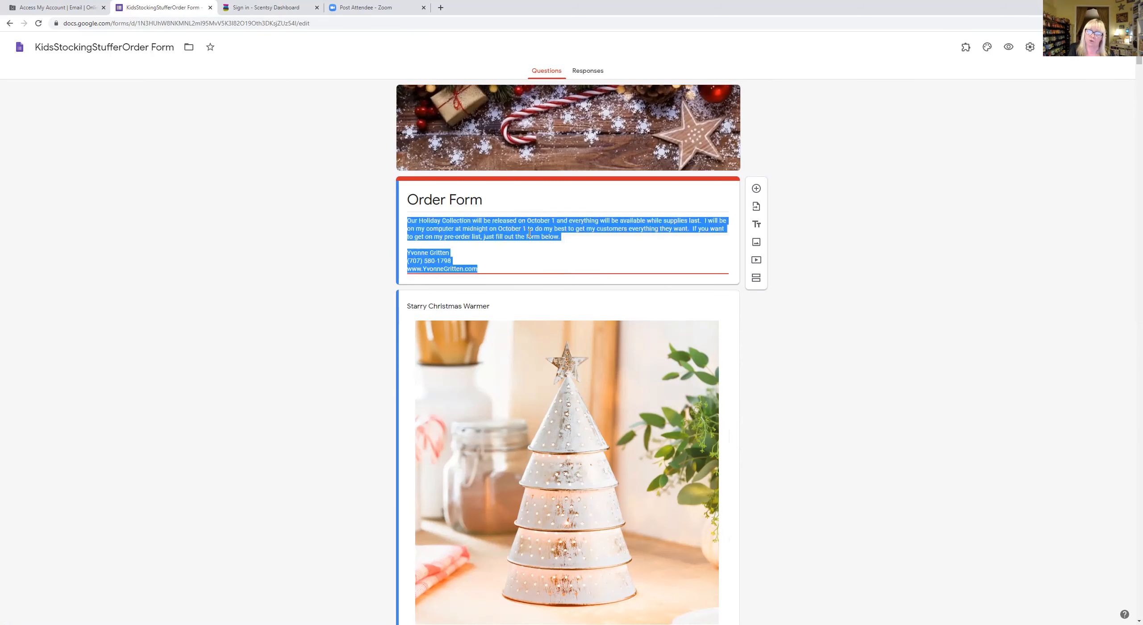
{"action": "left_click", "coordinate": [530, 232]}
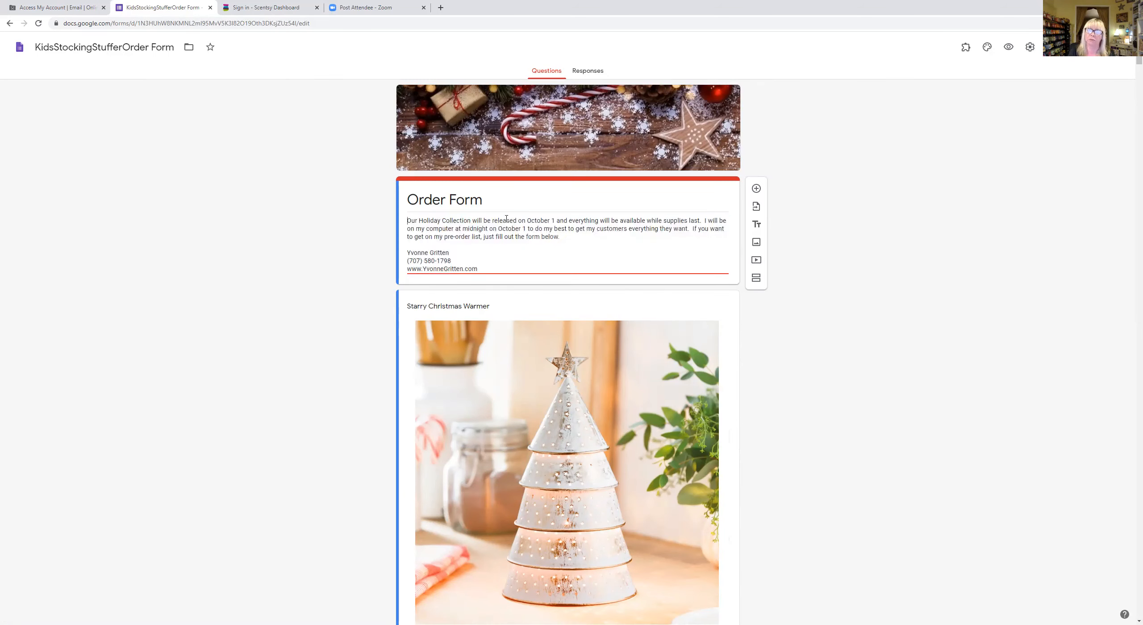
{"action": "left_click_drag", "start_coordinate": [506, 219], "coordinate": [563, 239]}
{"action": "type", "text": "TEST"}
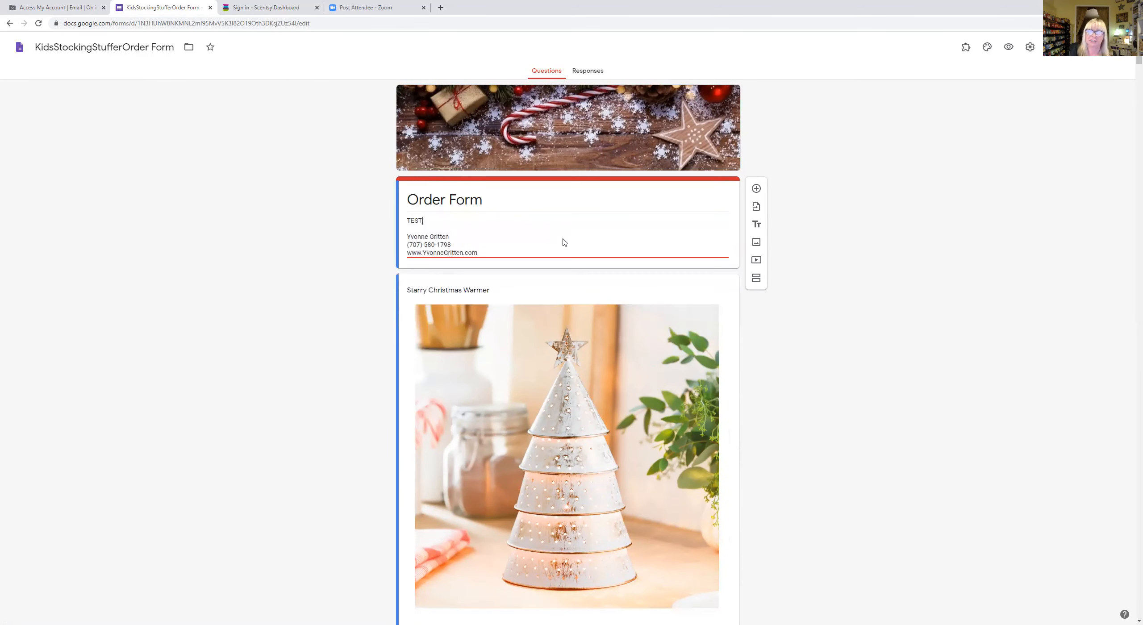
- Prefix the form title with 'Kids/Stocking Stuffer' ahead of 'Order Form'
{"action": "left_click", "coordinate": [525, 200]}
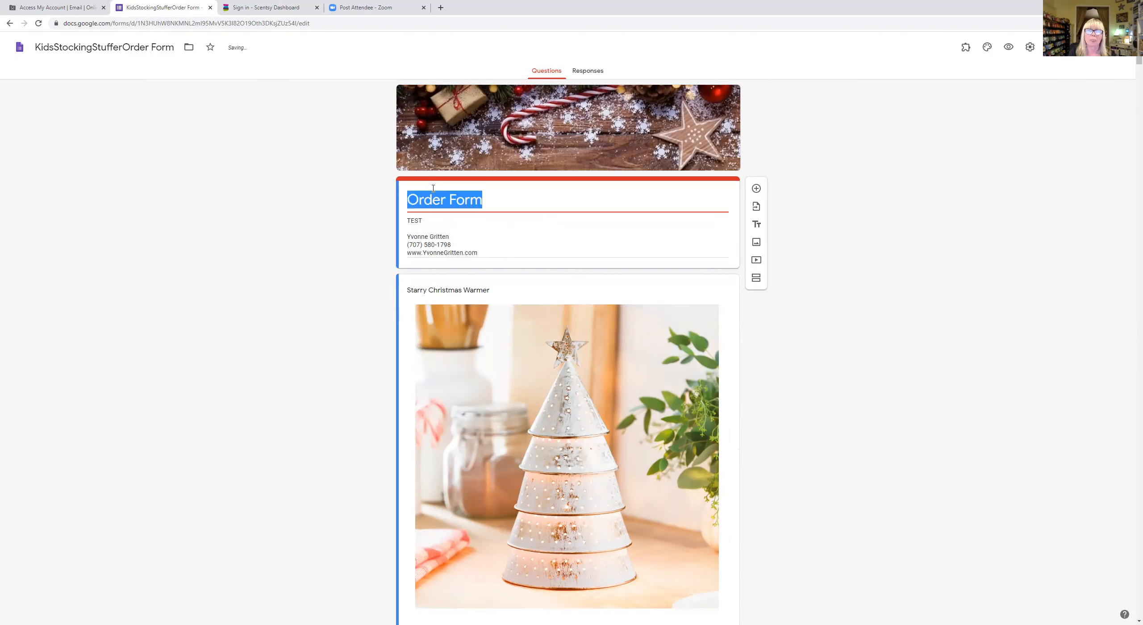
{"action": "left_click", "coordinate": [410, 200]}
{"action": "type", "text": "Kids/Stoc"}
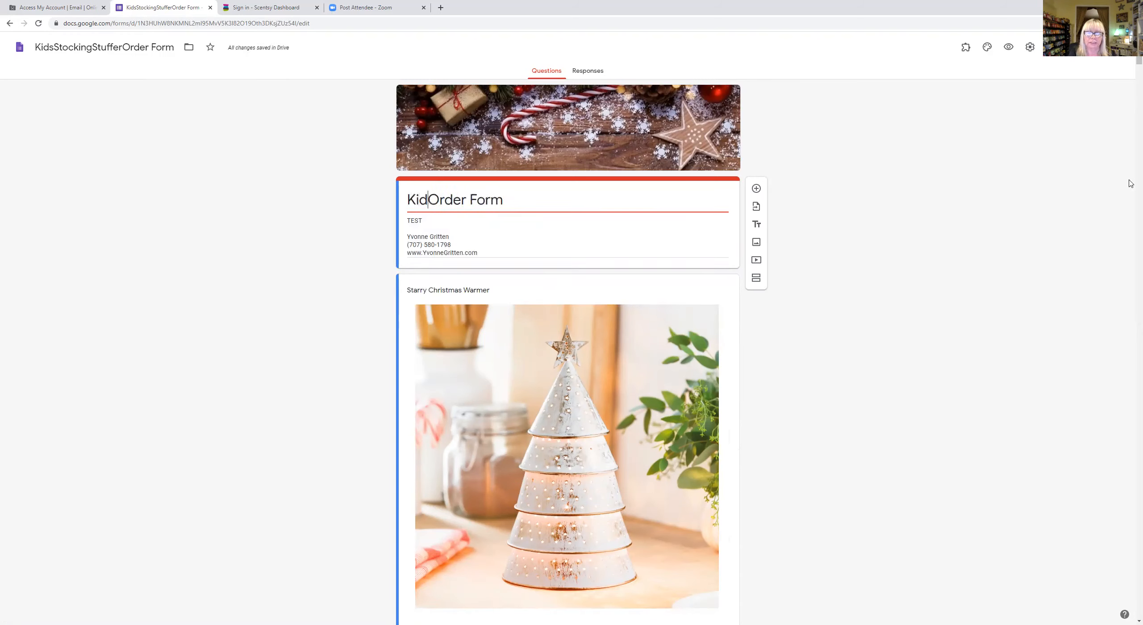
{"action": "type", "text": "king Stu"}
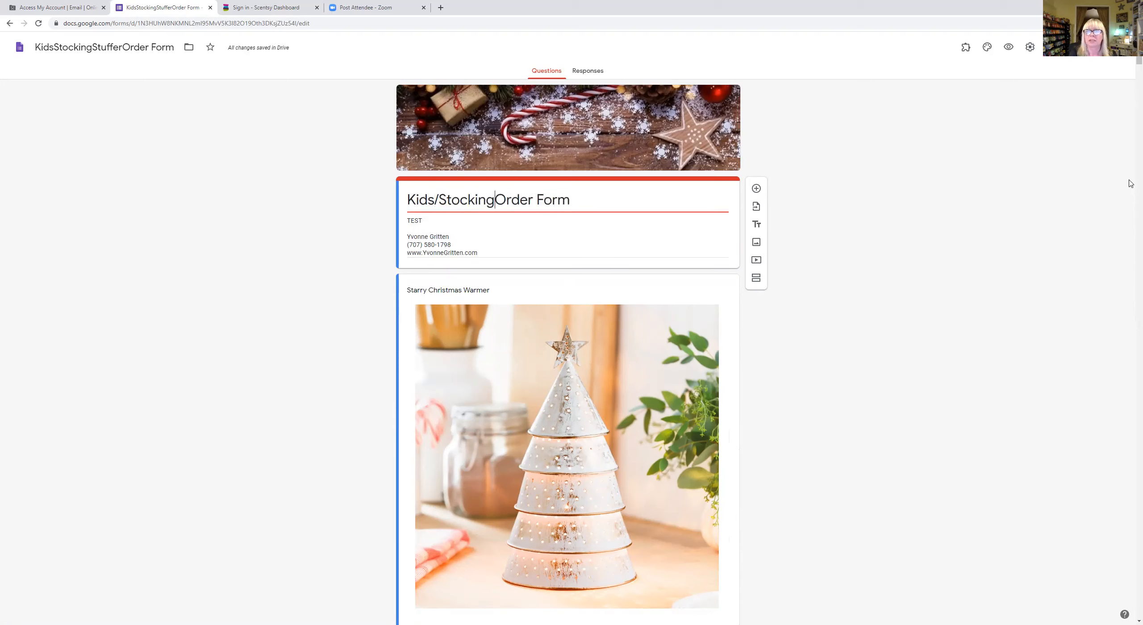
{"action": "type", "text": "ffer"}
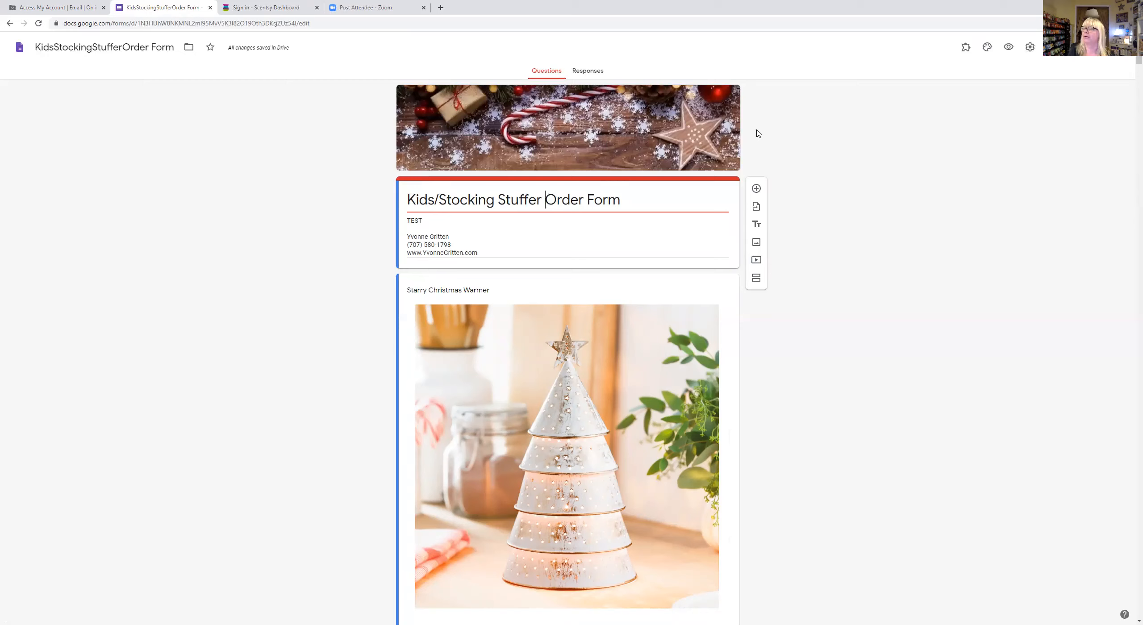
- From the theme's header image chooser, open the Upload tab's file picker to browse for an image
{"action": "left_click", "coordinate": [987, 47]}
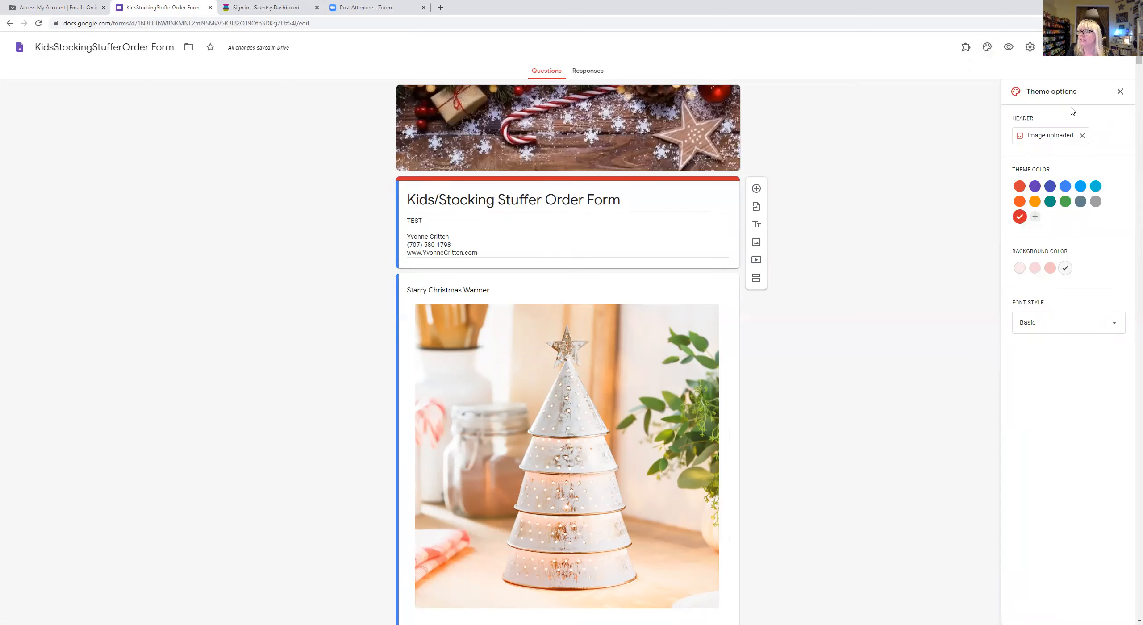
{"action": "left_click", "coordinate": [1035, 135]}
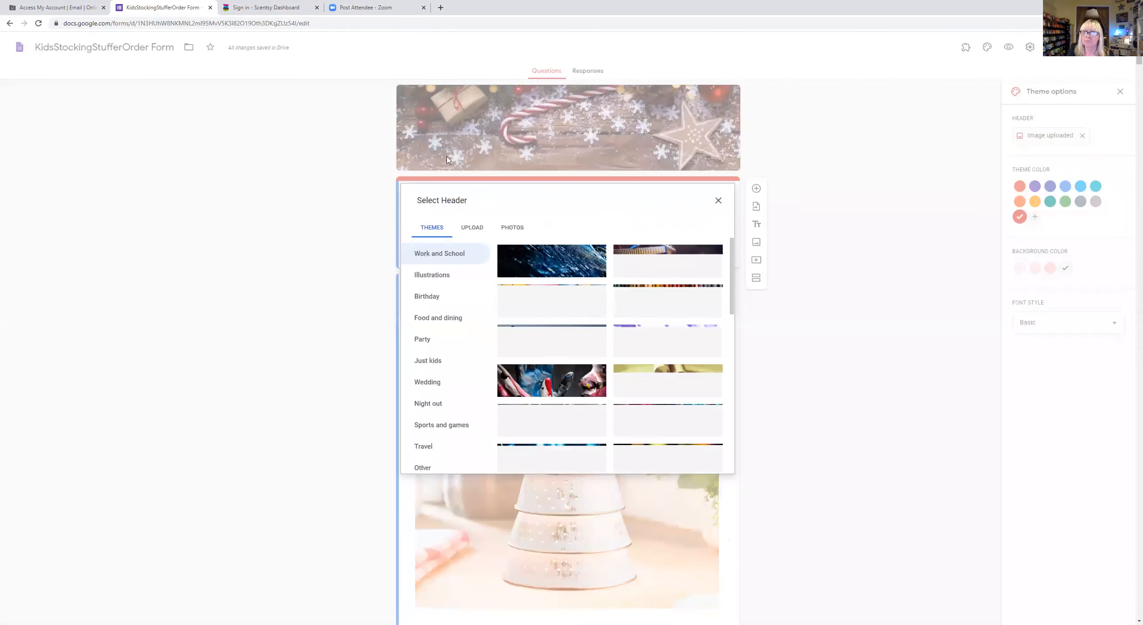
{"action": "scroll", "coordinate": [646, 306], "scroll_direction": "down", "scroll_amount": 1}
{"action": "scroll", "coordinate": [646, 306], "scroll_direction": "down", "scroll_amount": 10}
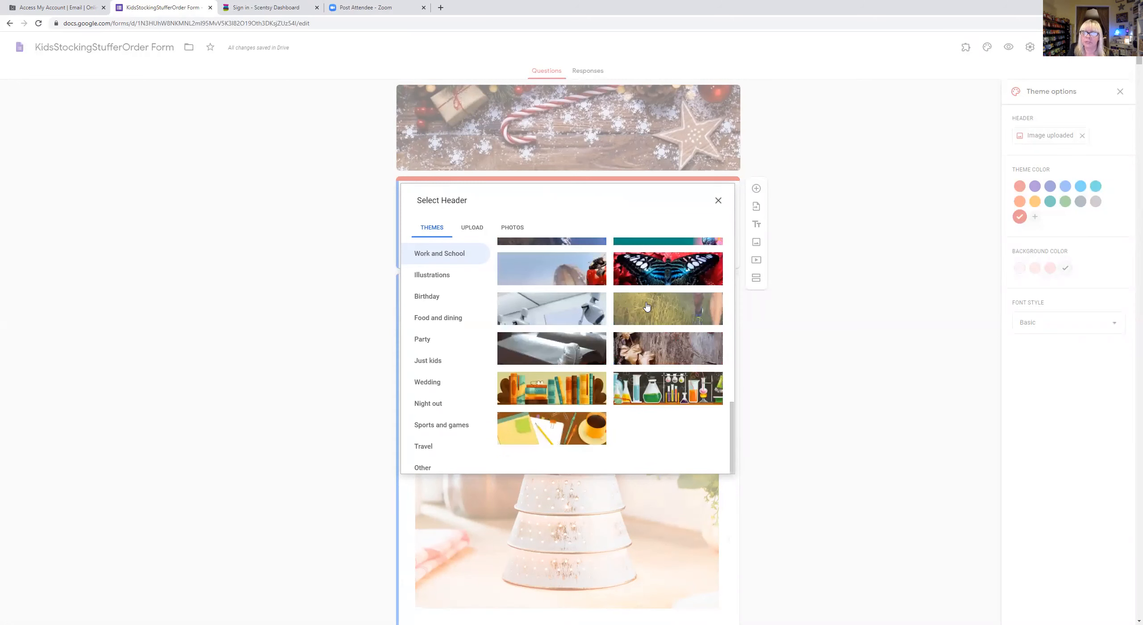
{"action": "scroll", "coordinate": [646, 305], "scroll_direction": "up", "scroll_amount": 5}
{"action": "scroll", "coordinate": [645, 305], "scroll_direction": "up", "scroll_amount": 5}
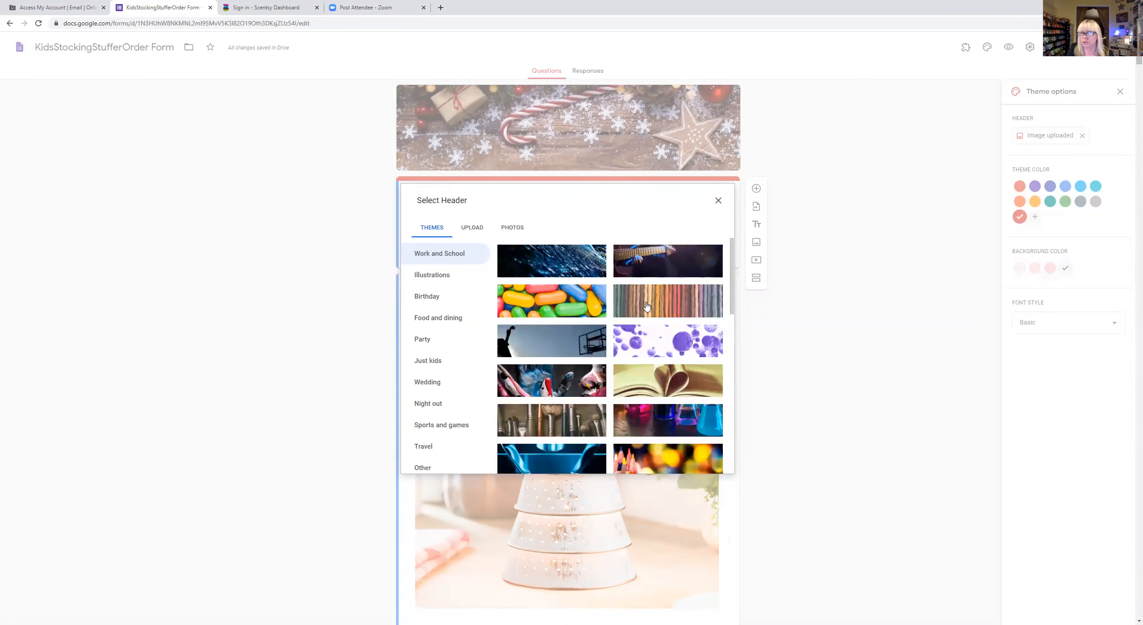
{"action": "left_click", "coordinate": [472, 228]}
{"action": "left_click", "coordinate": [568, 387]}
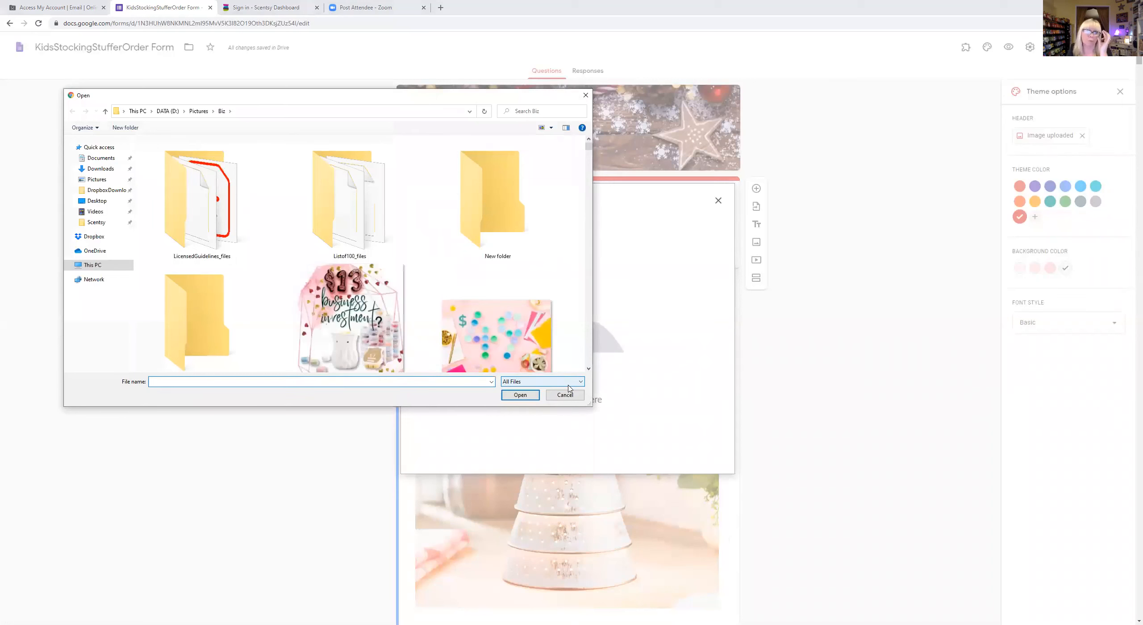
- Navigate to the Pictures > Biz folder in the Open dialog
{"action": "left_click", "coordinate": [94, 181]}
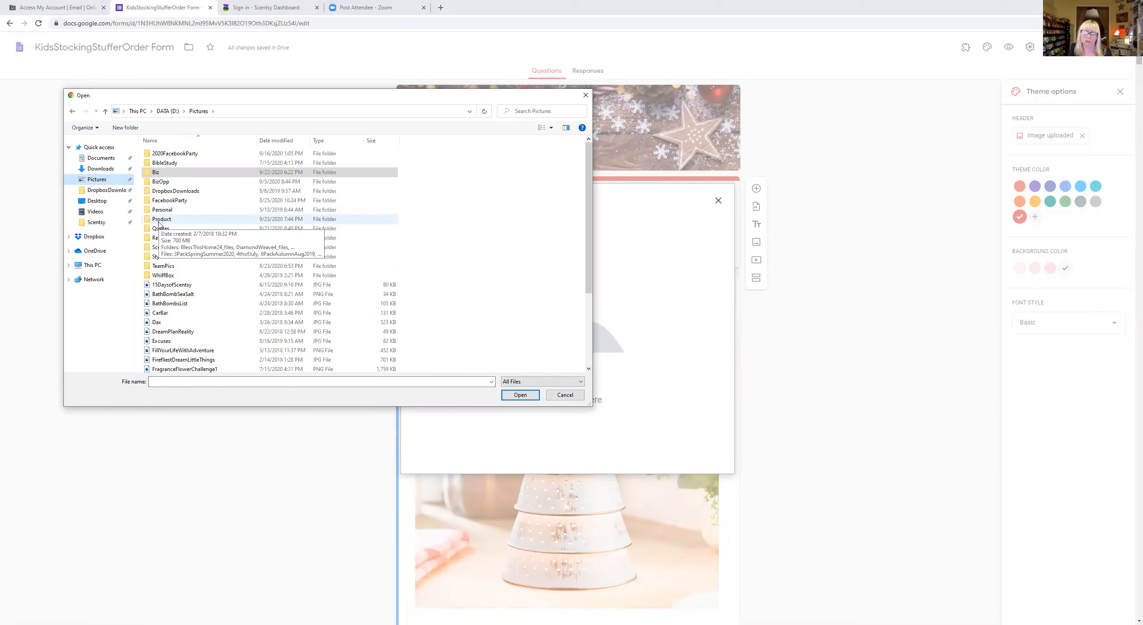
{"action": "left_click", "coordinate": [164, 175]}
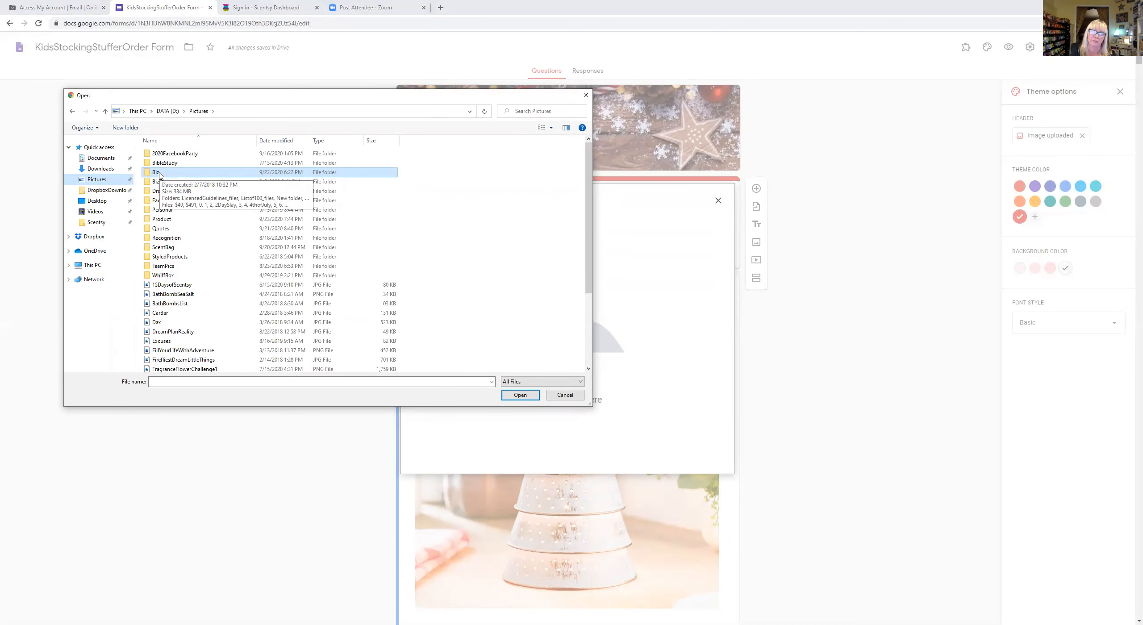
{"action": "double_click", "coordinate": [157, 173]}
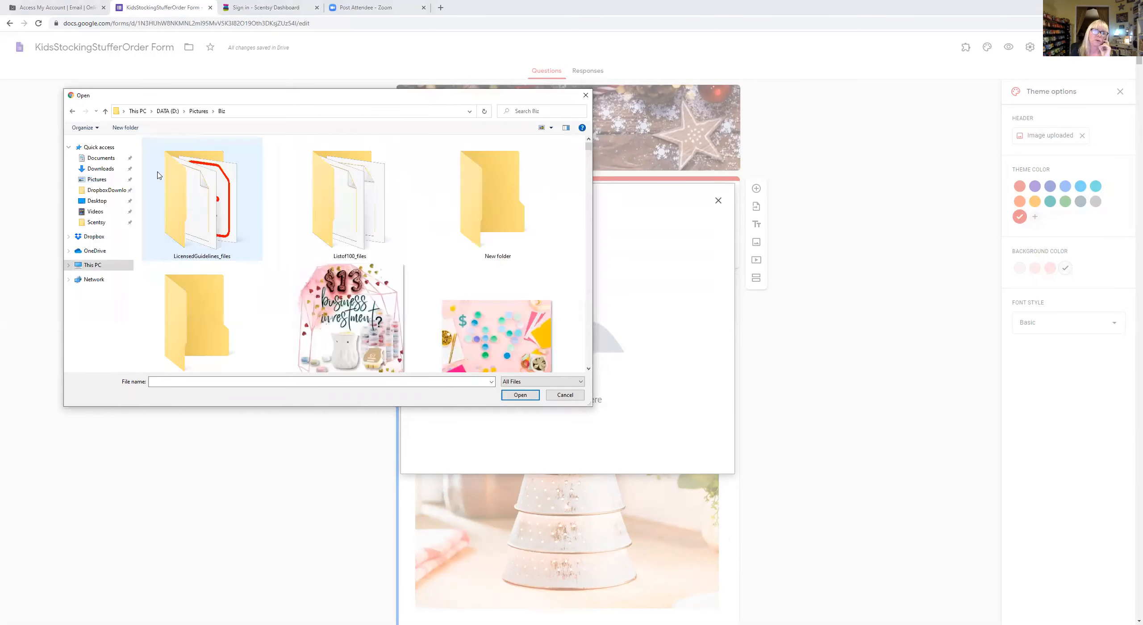
- Select the coverphotofall4 image and upload it as the header
{"action": "scroll", "coordinate": [274, 193], "scroll_direction": "down", "scroll_amount": 15}
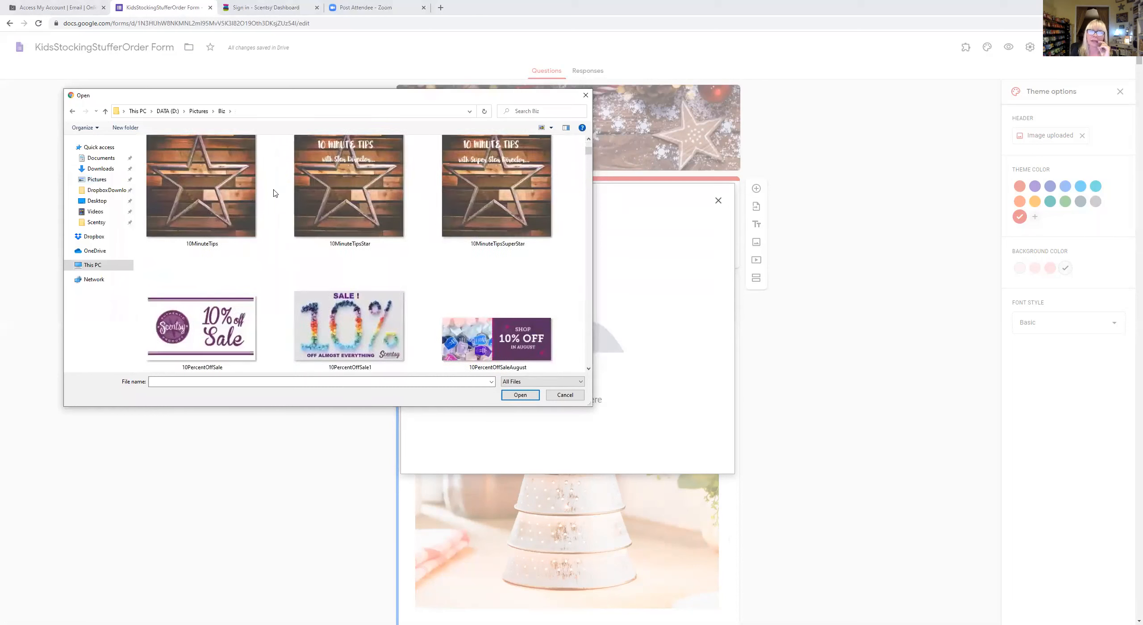
{"action": "left_click_drag", "start_coordinate": [589, 157], "coordinate": [587, 198]}
{"action": "scroll", "coordinate": [439, 227], "scroll_direction": "down", "scroll_amount": 6}
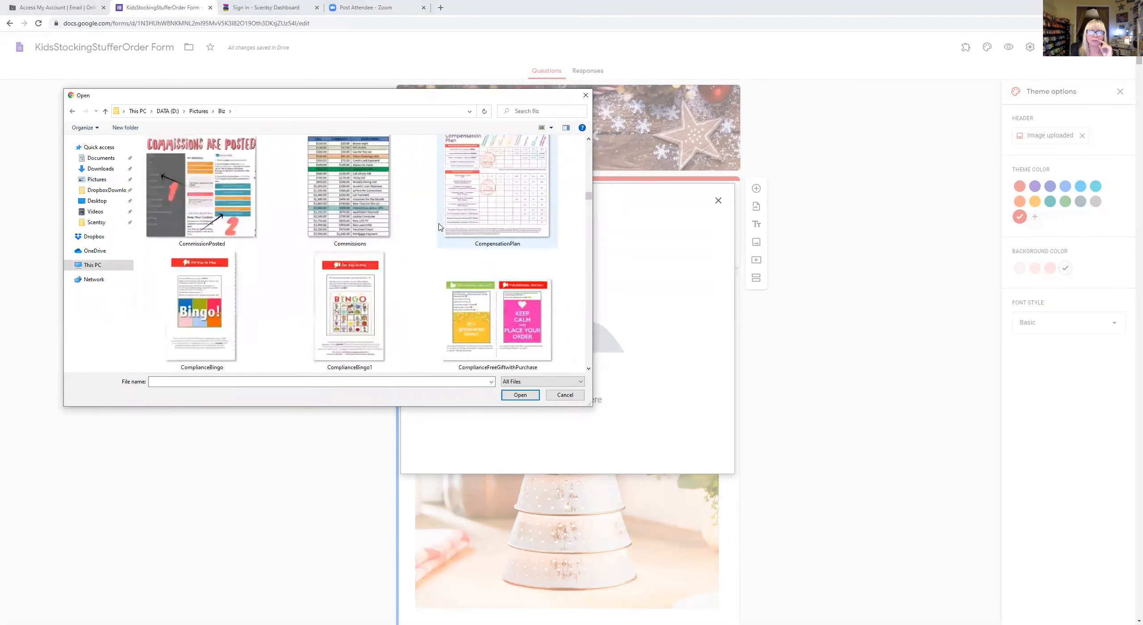
{"action": "scroll", "coordinate": [439, 228], "scroll_direction": "down", "scroll_amount": 4}
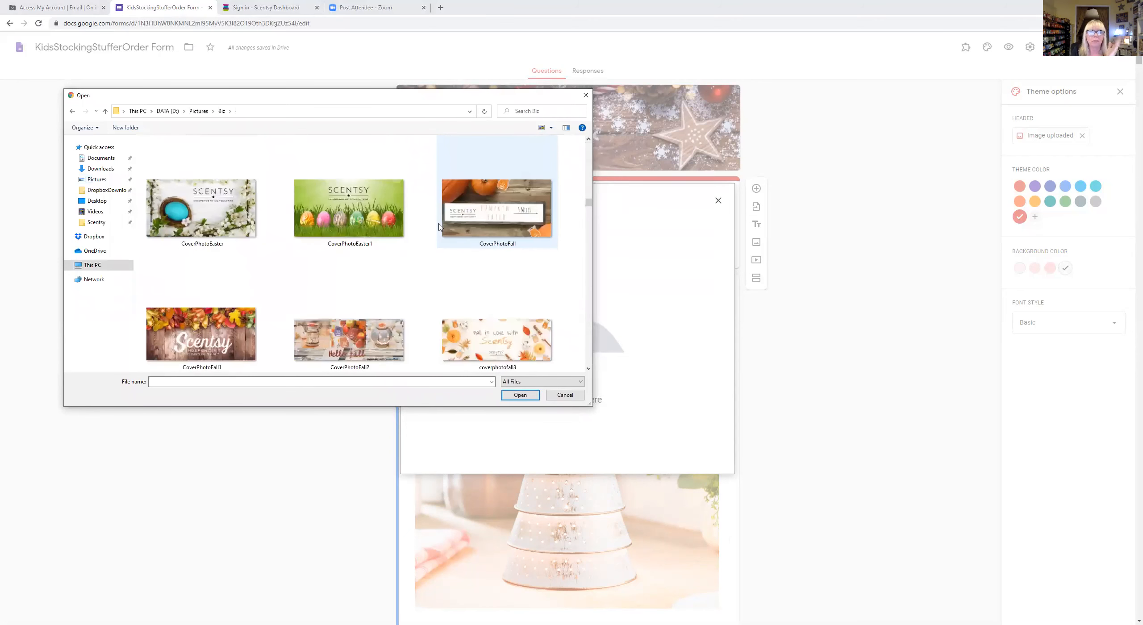
{"action": "scroll", "coordinate": [439, 227], "scroll_direction": "down", "scroll_amount": 2}
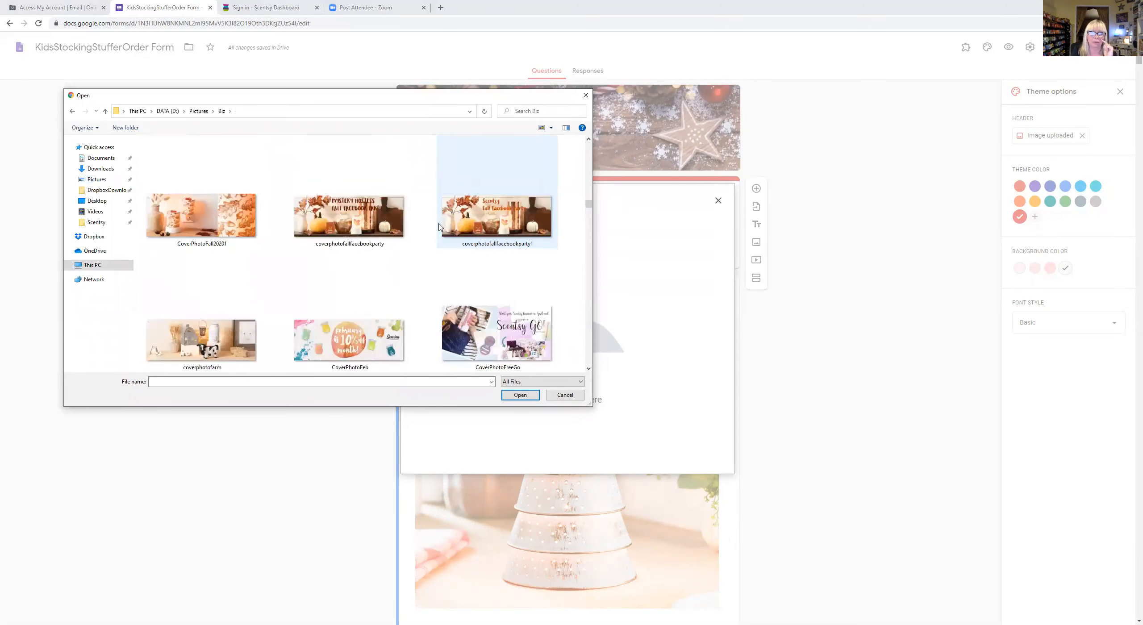
{"action": "scroll", "coordinate": [439, 227], "scroll_direction": "down", "scroll_amount": 4}
{"action": "scroll", "coordinate": [439, 227], "scroll_direction": "down", "scroll_amount": 4}
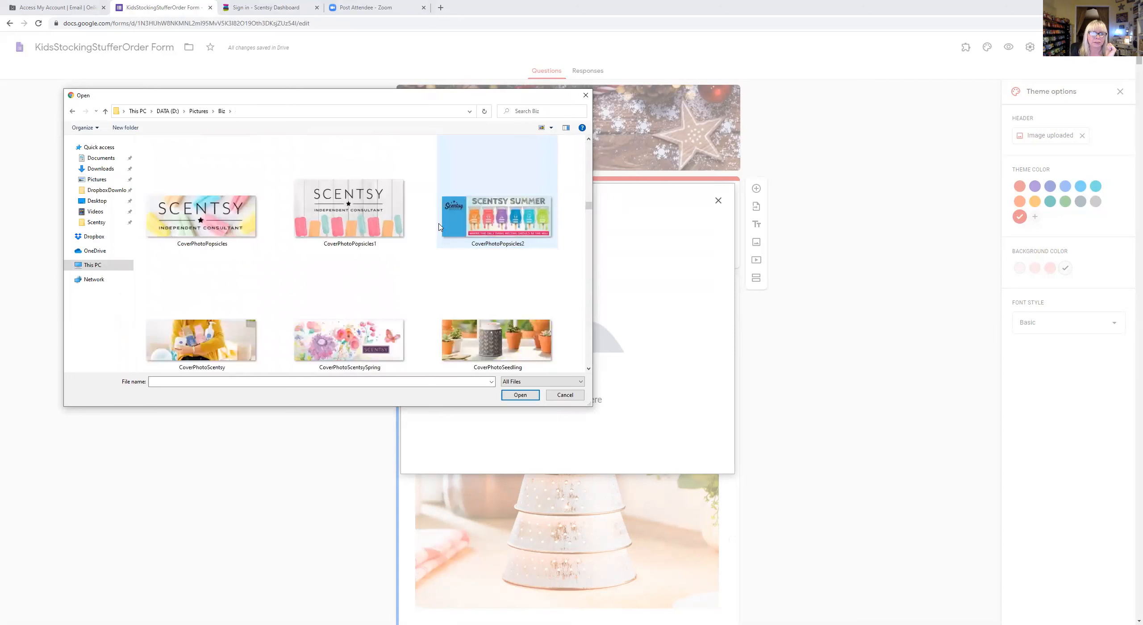
{"action": "scroll", "coordinate": [439, 228], "scroll_direction": "down", "scroll_amount": 3}
{"action": "scroll", "coordinate": [439, 227], "scroll_direction": "up", "scroll_amount": 10}
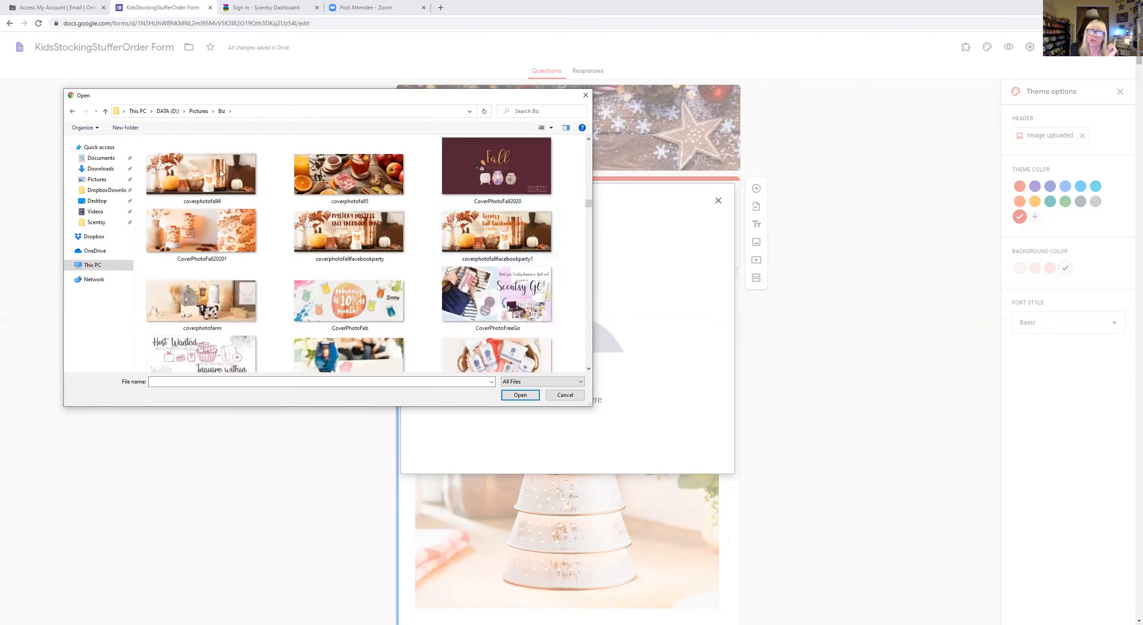
{"action": "left_click", "coordinate": [204, 167]}
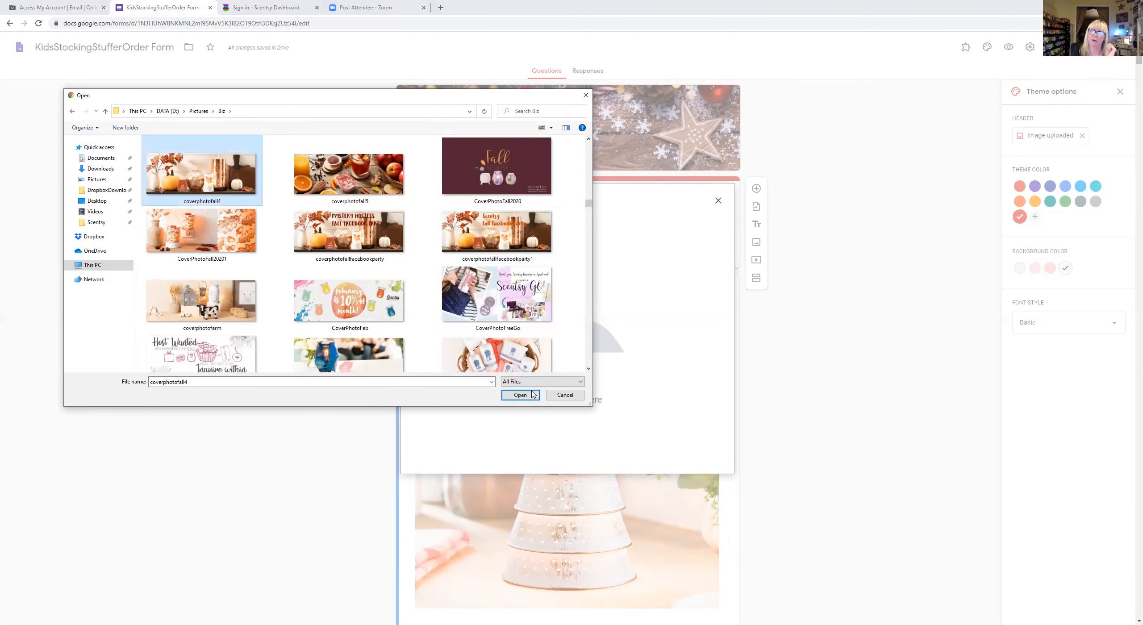
{"action": "left_click", "coordinate": [520, 395]}
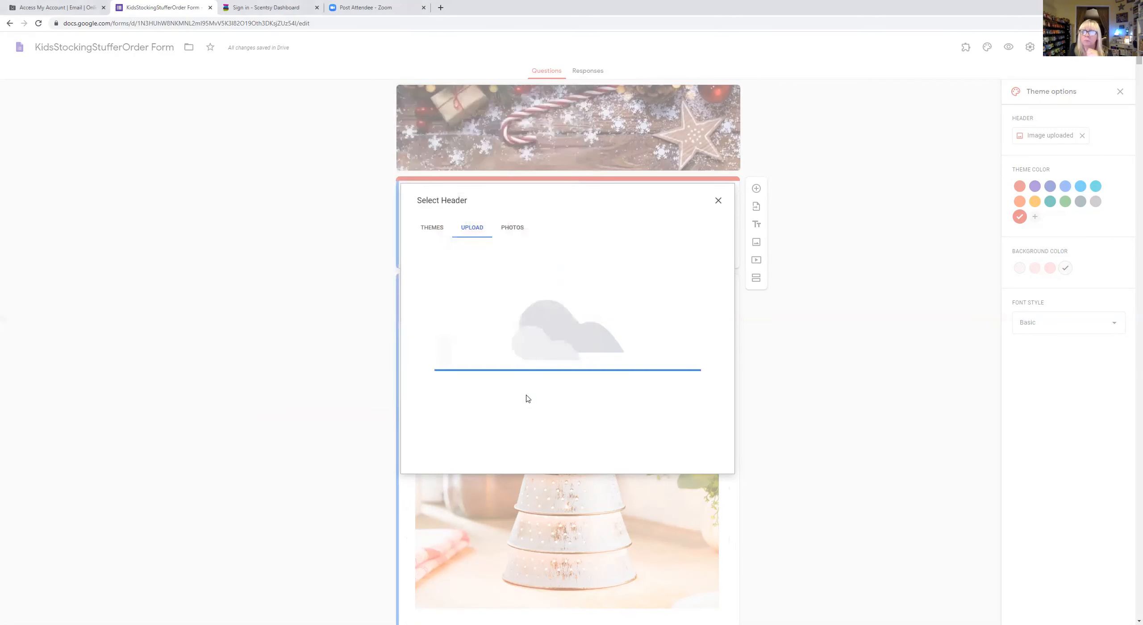
- Raise the crop on the fall photo, confirm it, and settle on the brown theme colour
{"action": "mouse_move", "coordinate": [585, 319]}
{"action": "left_mouse_down"}
{"action": "mouse_move", "coordinate": [585, 341]}
{"action": "mouse_move", "coordinate": [587, 293]}
{"action": "mouse_move", "coordinate": [590, 335]}
{"action": "left_mouse_up"}
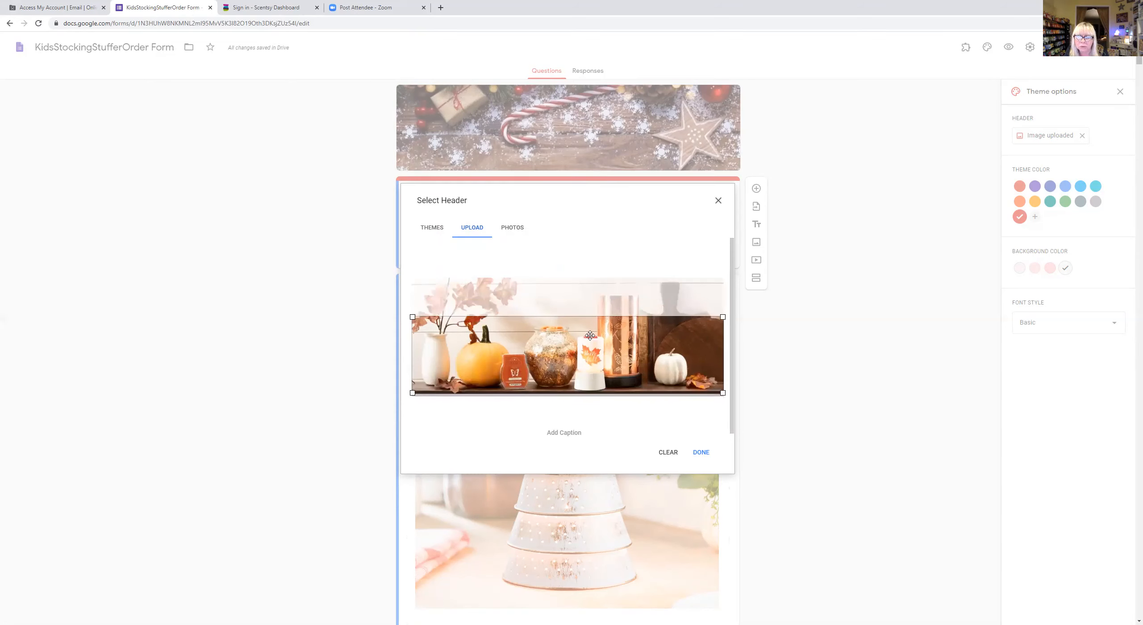
{"action": "left_click", "coordinate": [700, 452]}
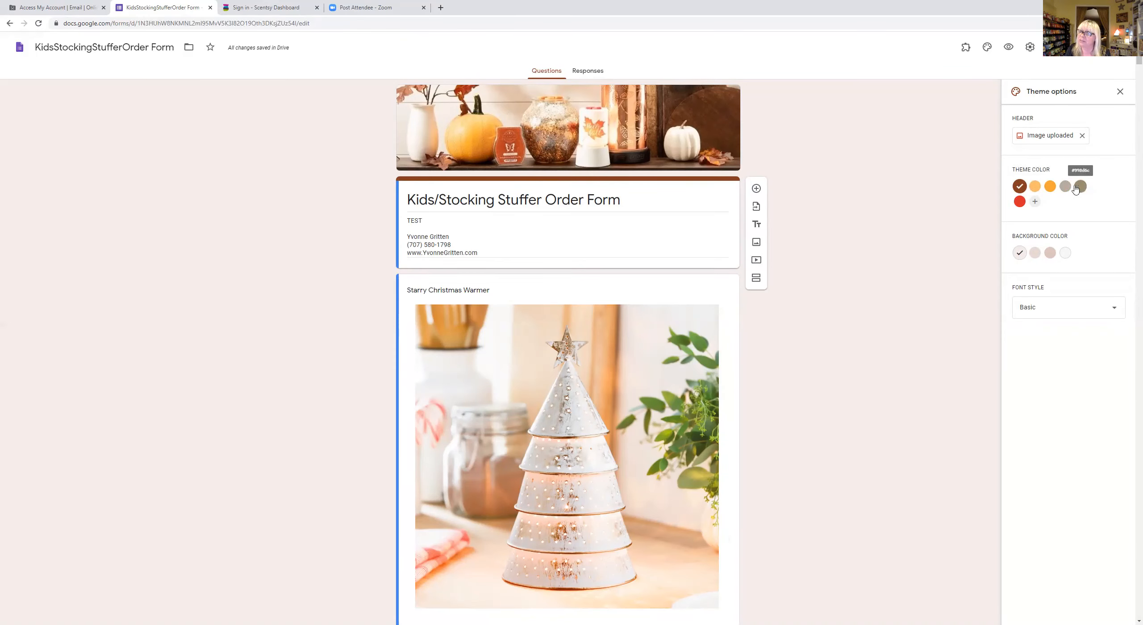
{"action": "left_click", "coordinate": [1036, 186]}
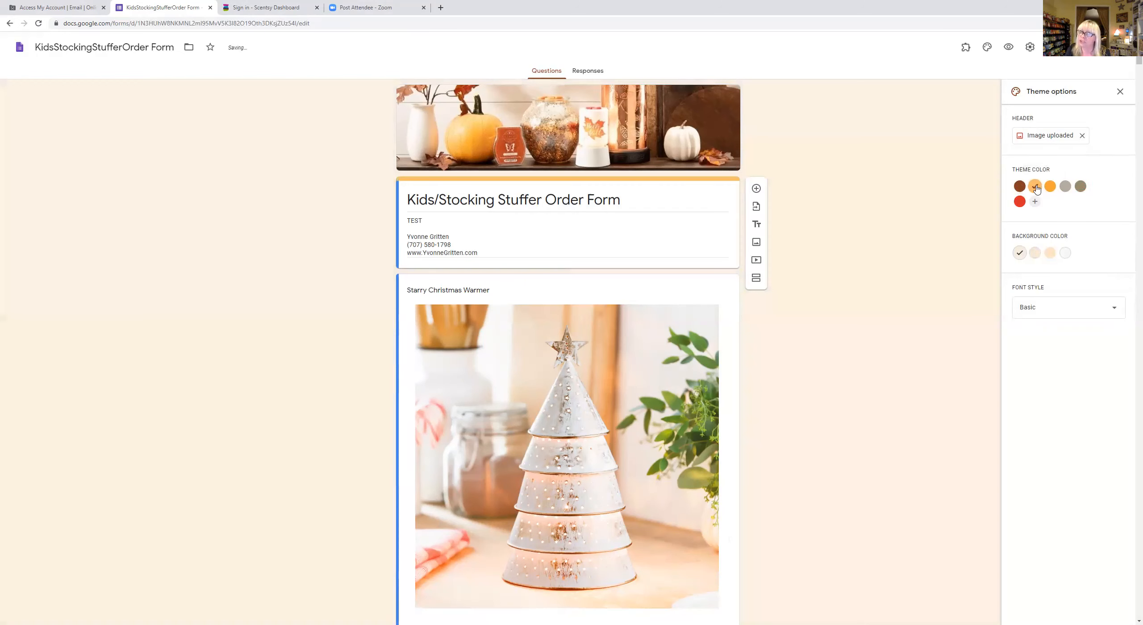
{"action": "left_click", "coordinate": [1079, 187]}
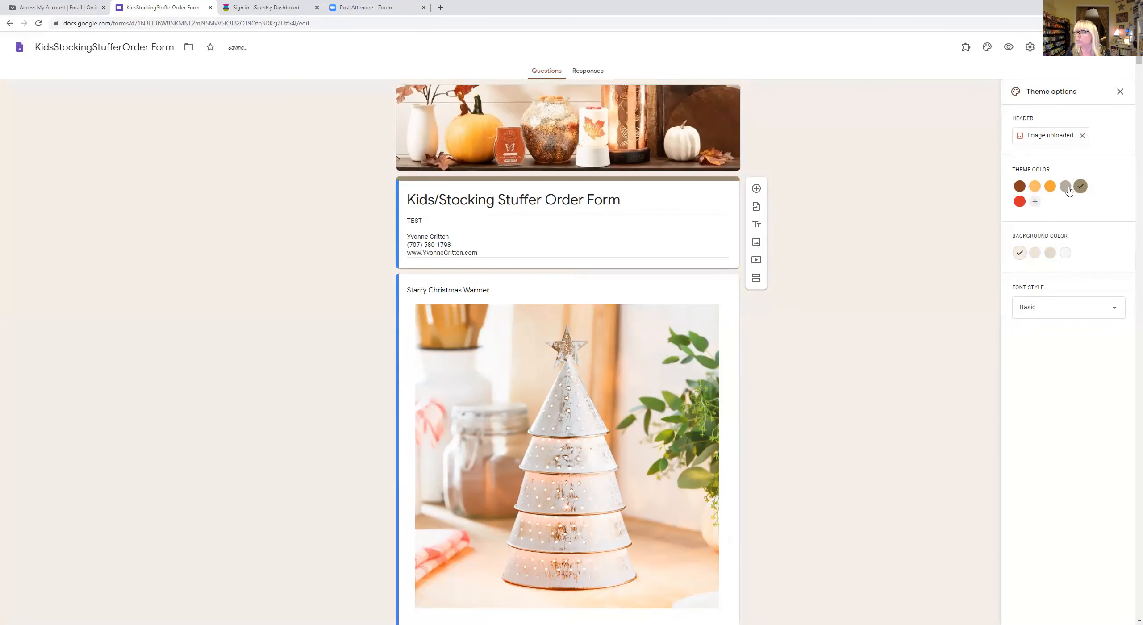
{"action": "left_click", "coordinate": [1050, 187]}
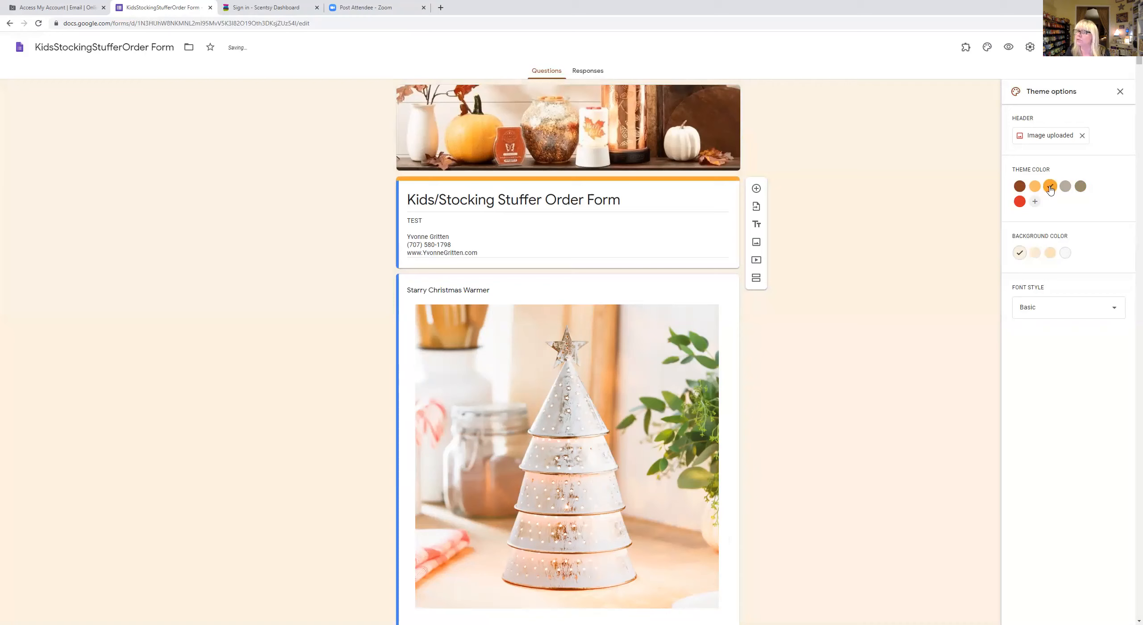
{"action": "left_click", "coordinate": [1019, 186]}
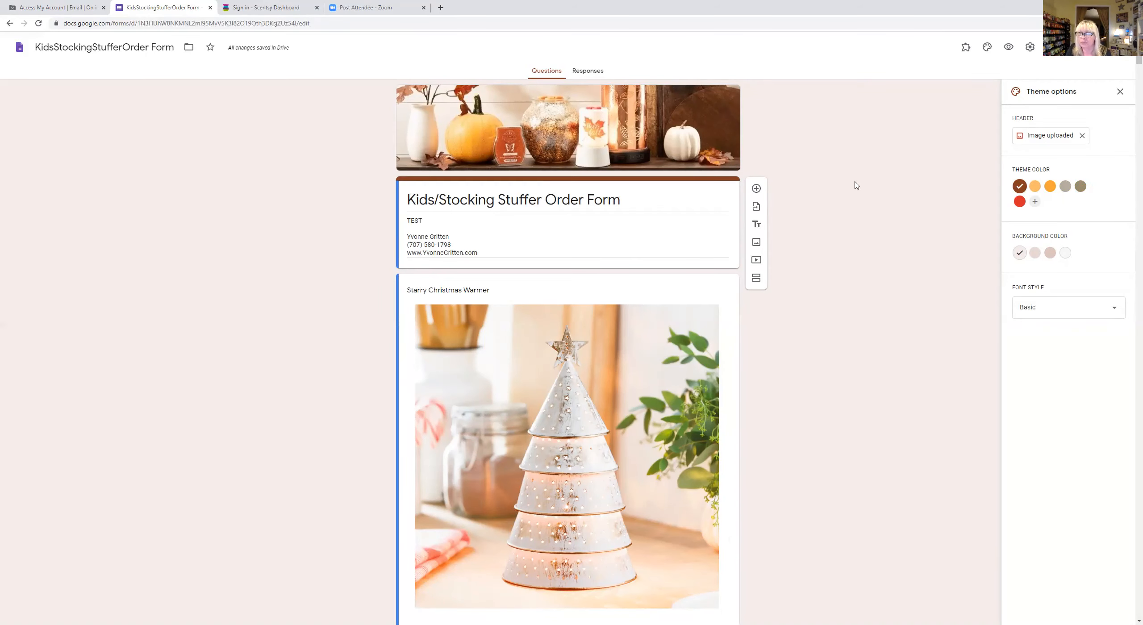
- Select the Starry Christmas Warmer image item in the form
{"action": "scroll", "coordinate": [856, 186], "scroll_direction": "down", "scroll_amount": 2}
{"action": "scroll", "coordinate": [856, 185], "scroll_direction": "down", "scroll_amount": 2}
{"action": "scroll", "coordinate": [855, 186], "scroll_direction": "up", "scroll_amount": 1}
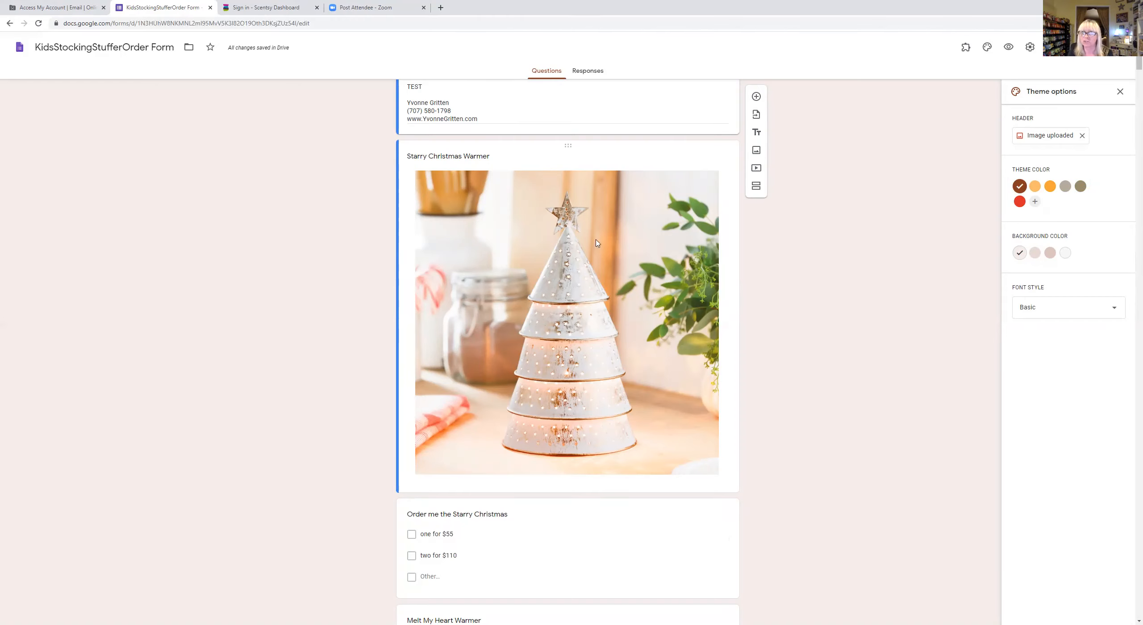
{"action": "left_click", "coordinate": [567, 147]}
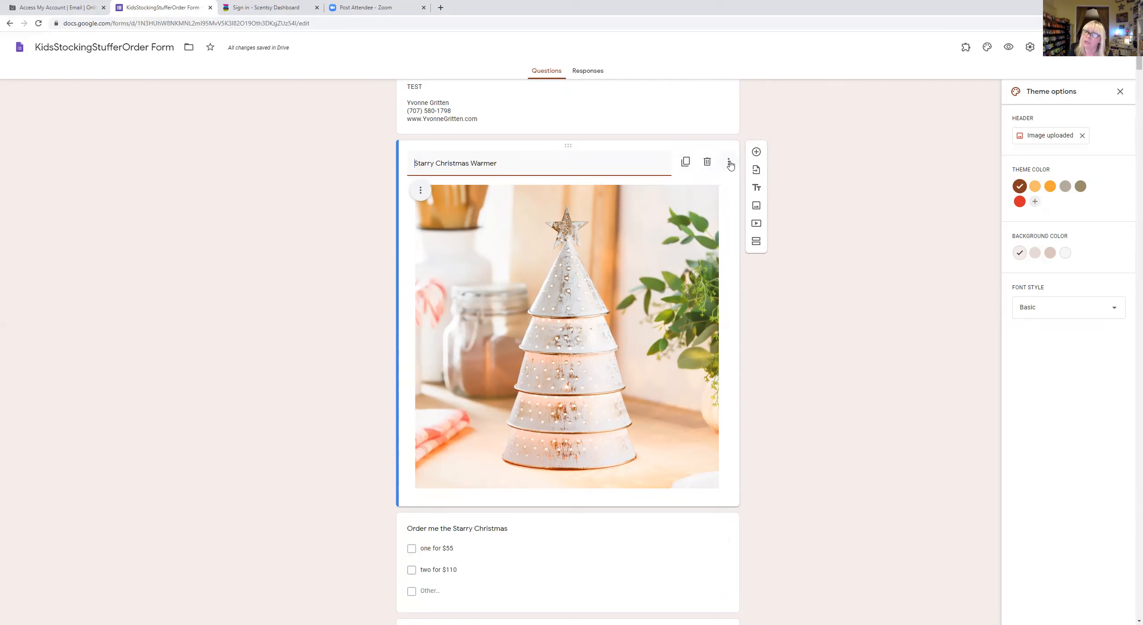
- Delete the Starry Christmas Warmer image item and start inserting a new image
{"action": "left_click", "coordinate": [706, 162]}
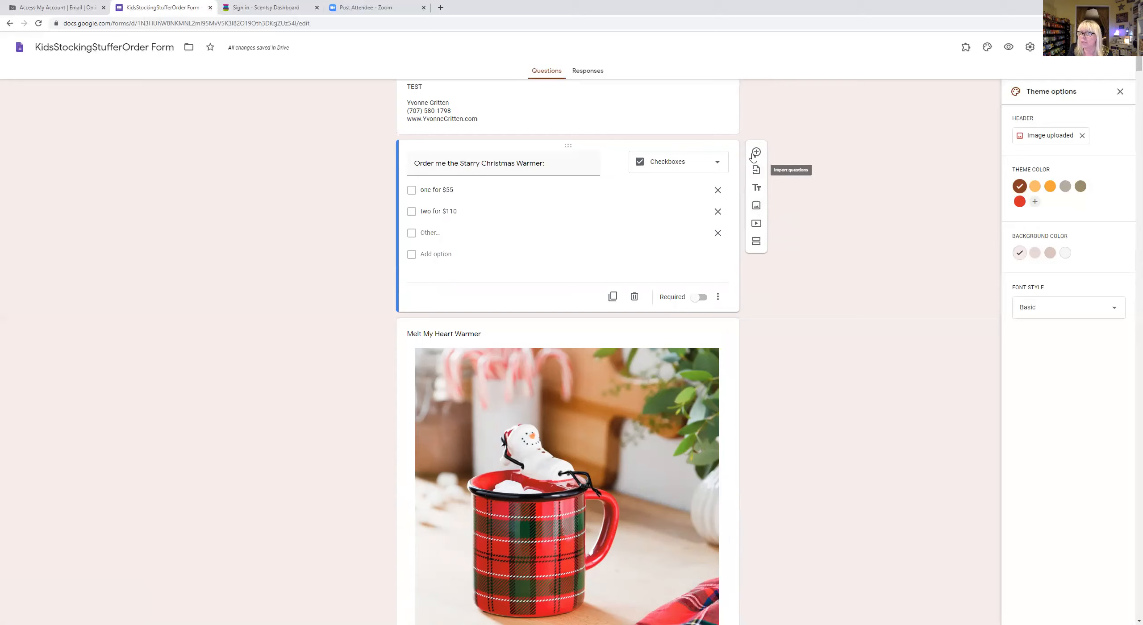
{"action": "left_click", "coordinate": [756, 207]}
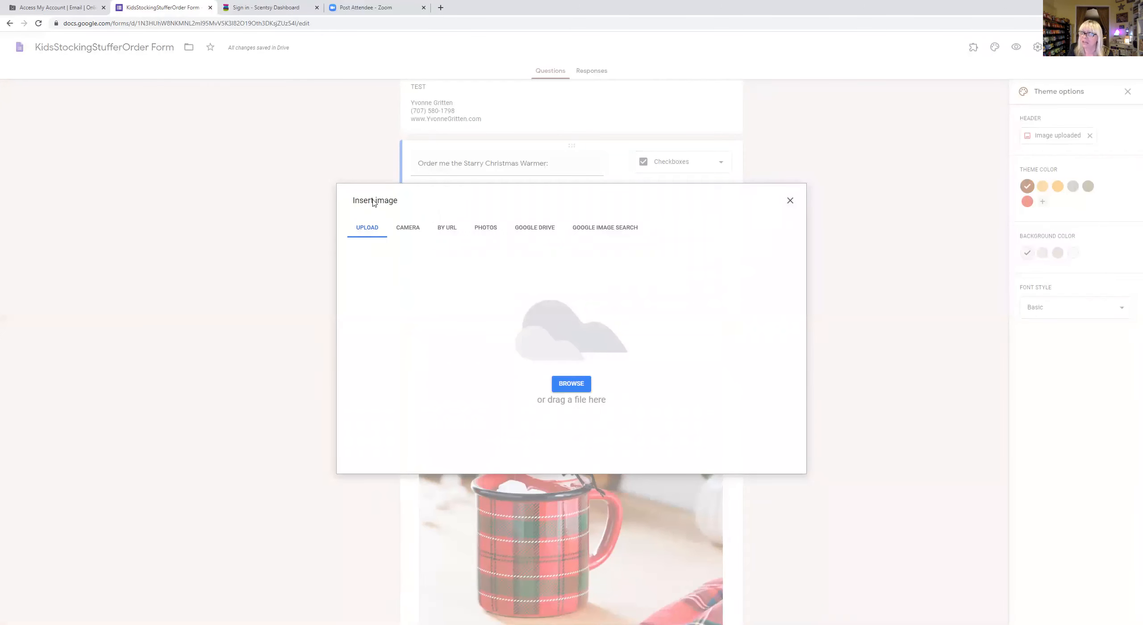
- Upload the Eliza elephant photo from Pictures > Product as a new image item
{"action": "left_click", "coordinate": [570, 384]}
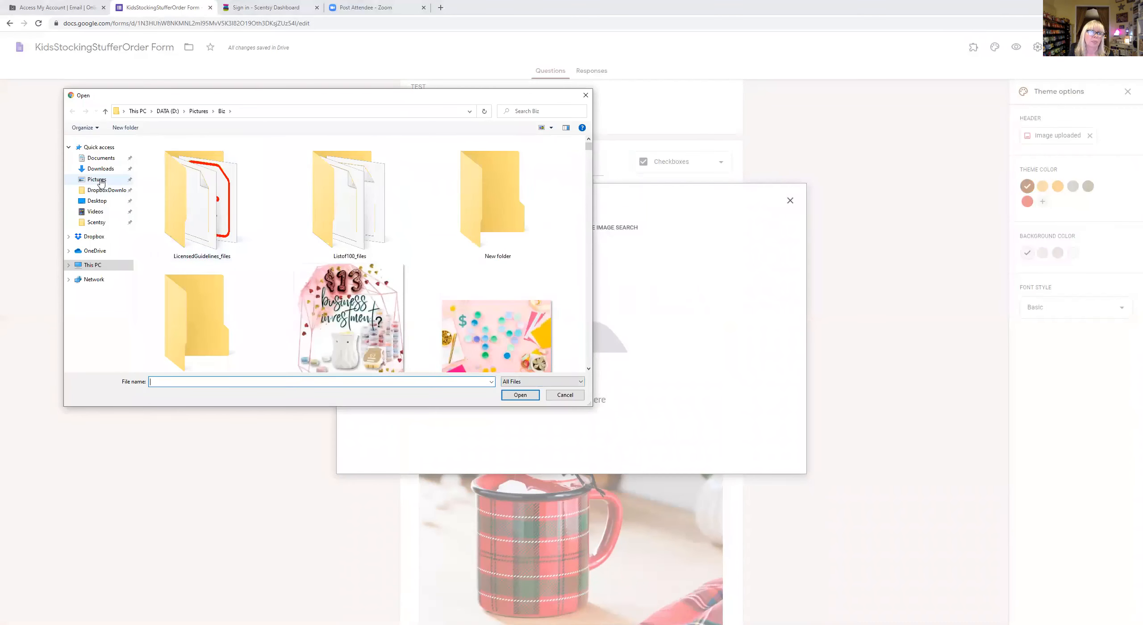
{"action": "left_click", "coordinate": [97, 179]}
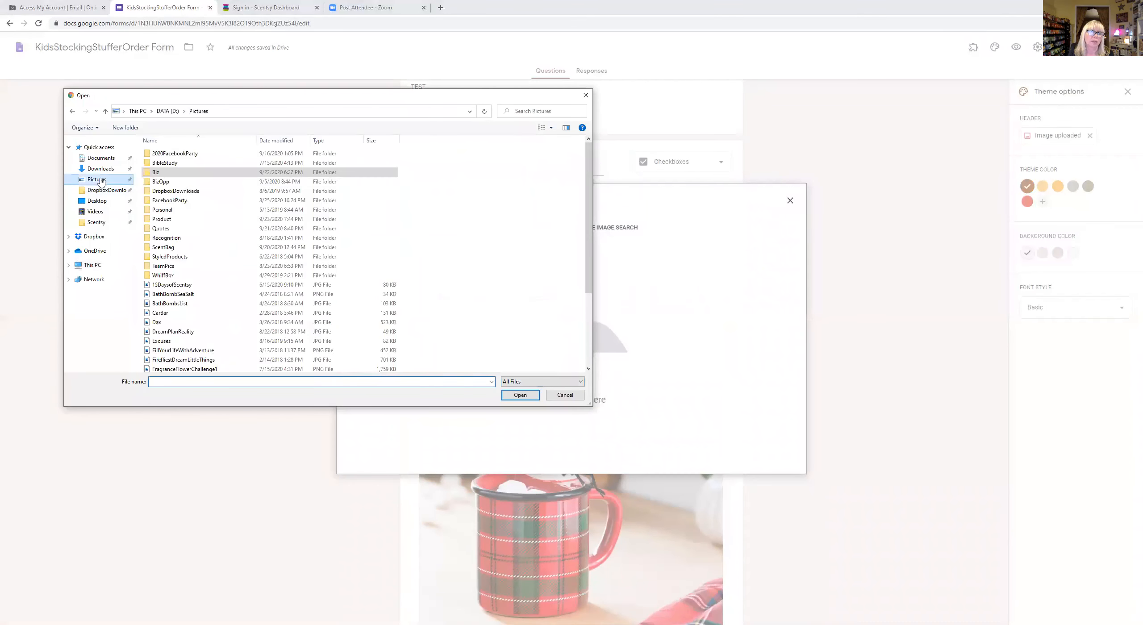
{"action": "double_click", "coordinate": [173, 223]}
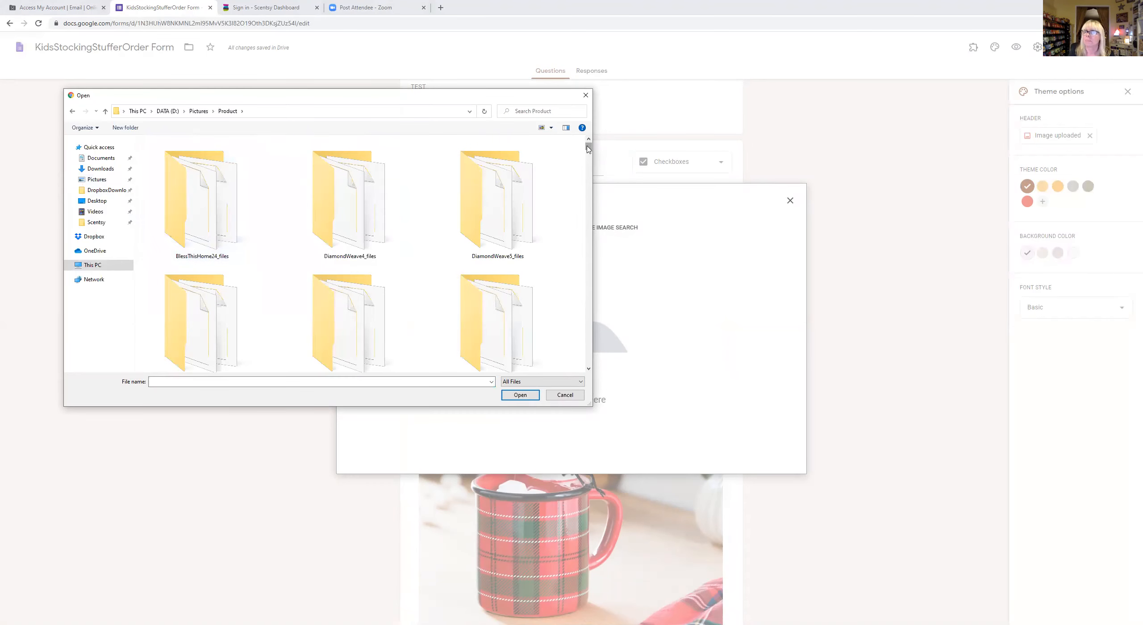
{"action": "left_click_drag", "start_coordinate": [587, 150], "coordinate": [587, 224]}
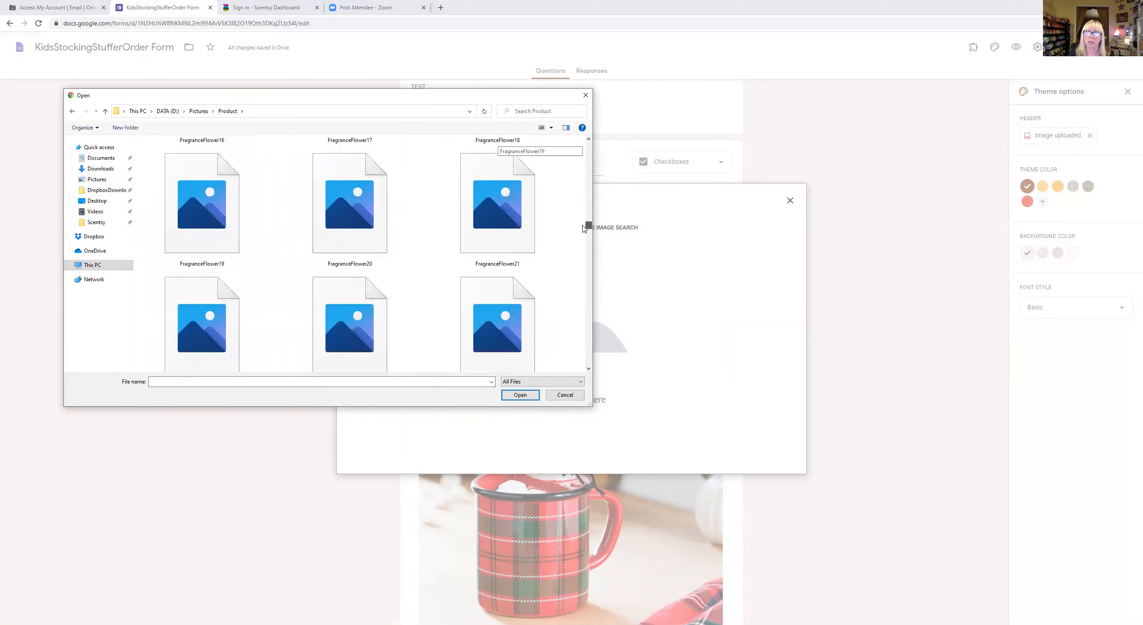
{"action": "scroll", "coordinate": [583, 253], "scroll_direction": "down", "scroll_amount": 5}
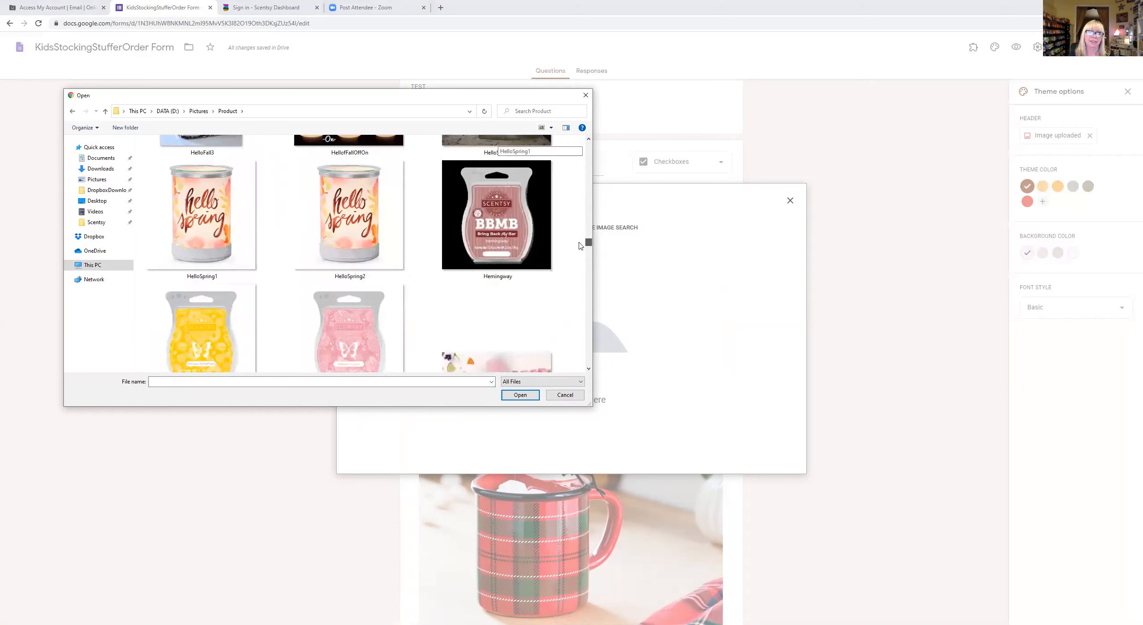
{"action": "left_click_drag", "start_coordinate": [576, 234], "coordinate": [576, 220]}
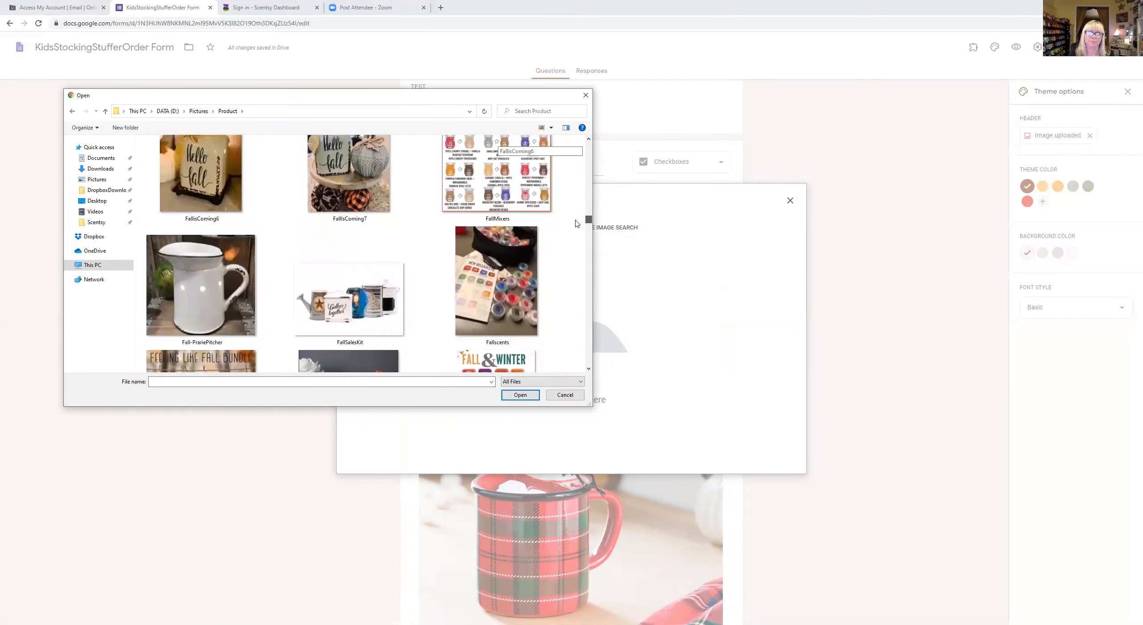
{"action": "scroll", "coordinate": [449, 230], "scroll_direction": "up", "scroll_amount": 10}
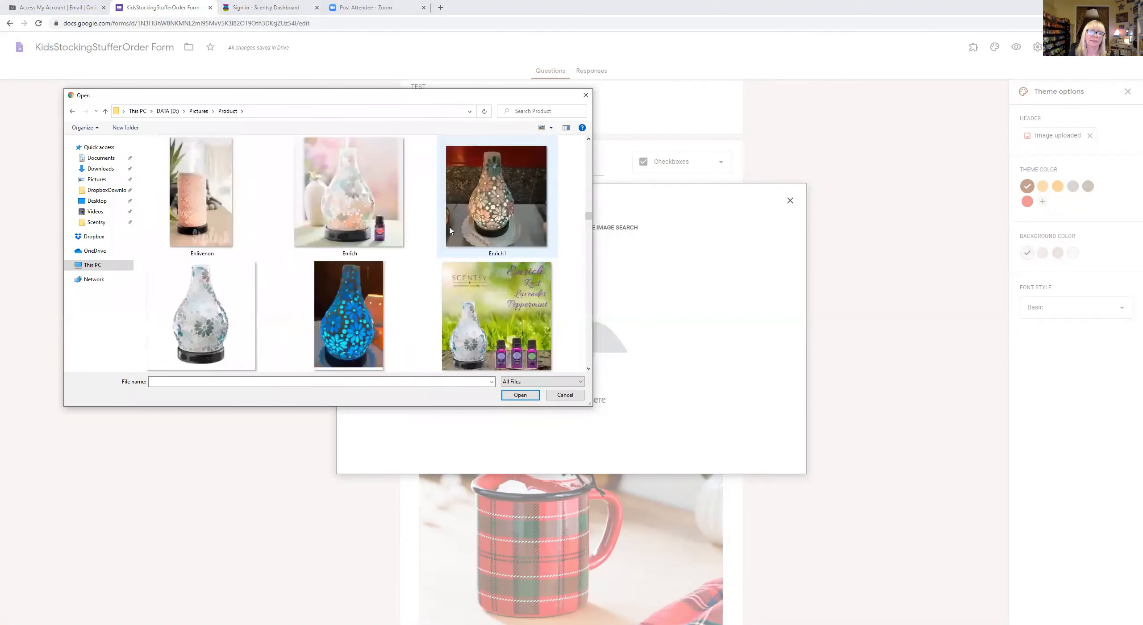
{"action": "scroll", "coordinate": [450, 230], "scroll_direction": "up", "scroll_amount": 8}
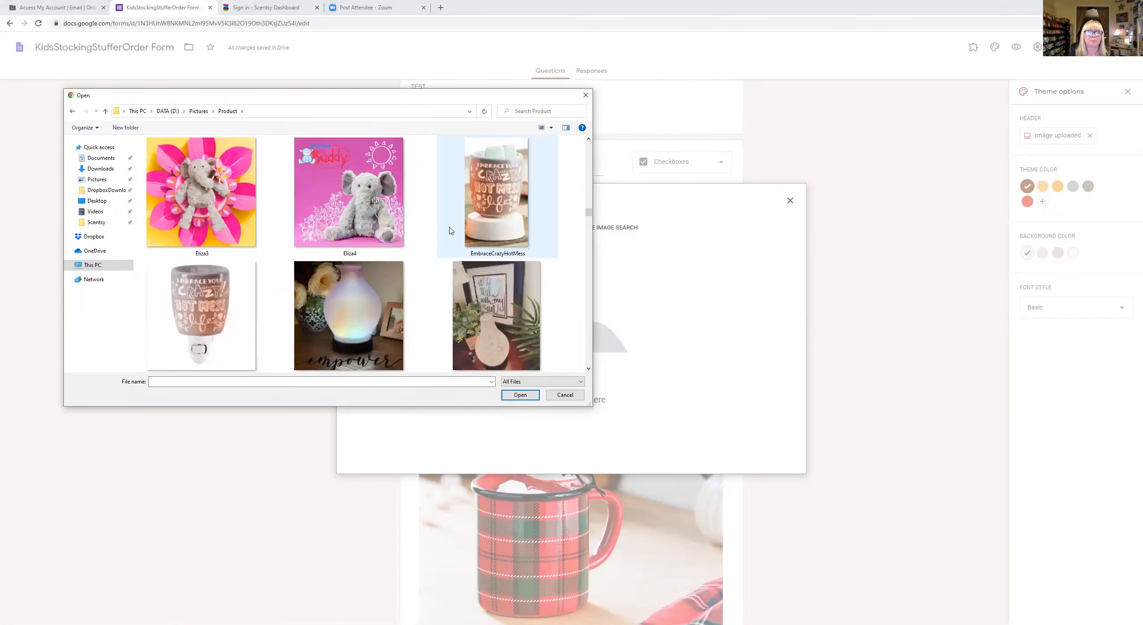
{"action": "scroll", "coordinate": [450, 230], "scroll_direction": "up", "scroll_amount": 2}
{"action": "left_click", "coordinate": [344, 168]}
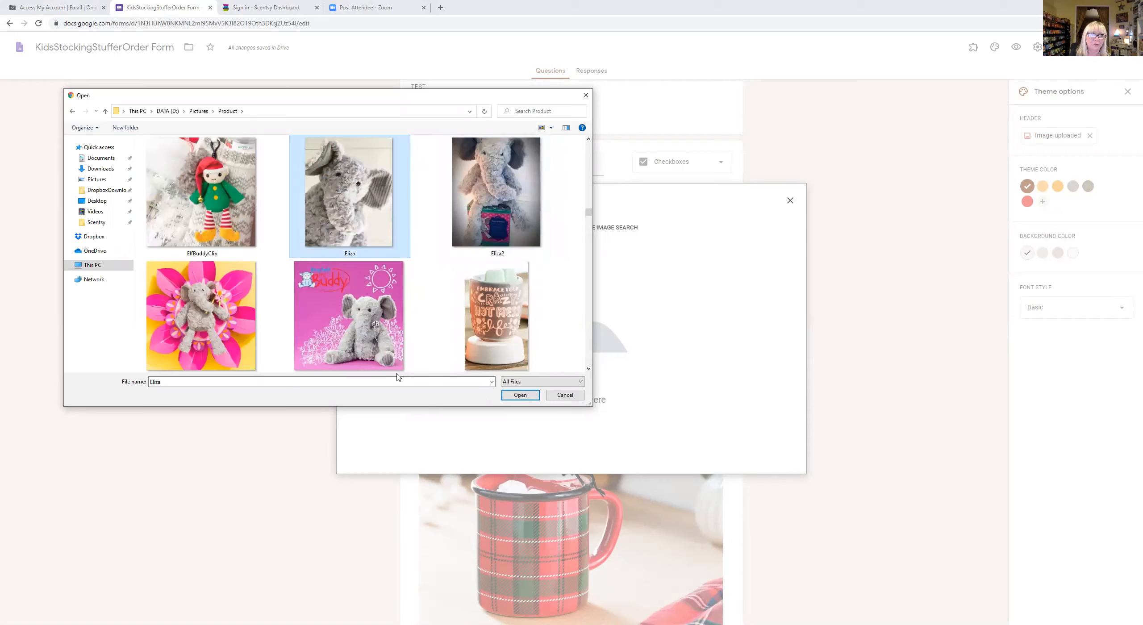
{"action": "left_click", "coordinate": [519, 395]}
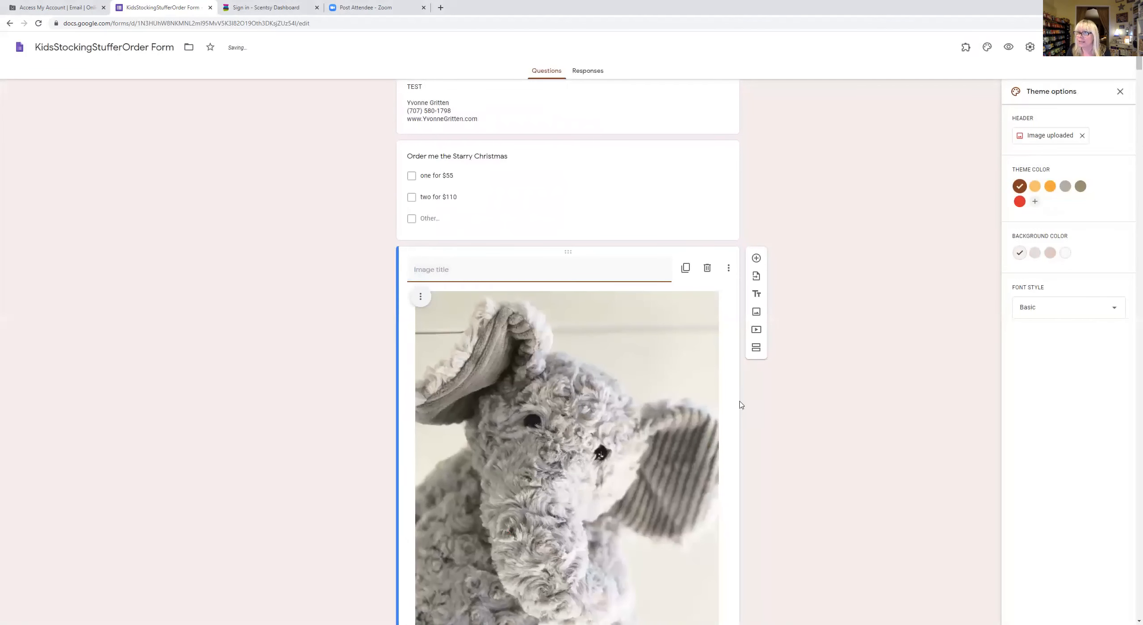
- Title the elephant image 'Eliza the Elephant'
{"action": "scroll", "coordinate": [761, 417], "scroll_direction": "down", "scroll_amount": 2}
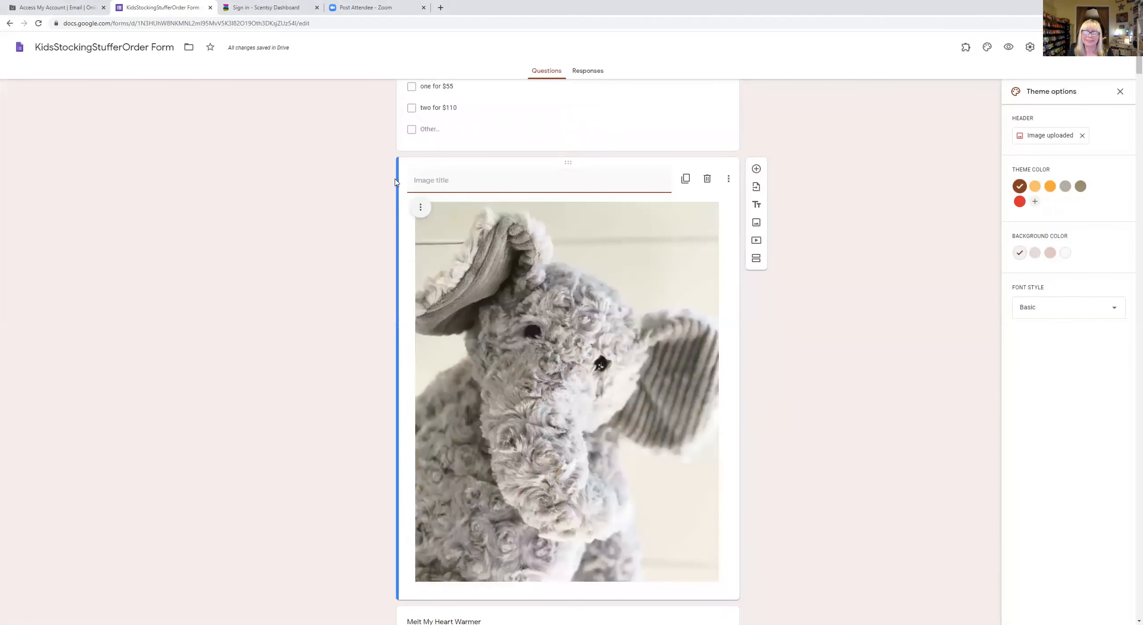
{"action": "type", "text": "E"}
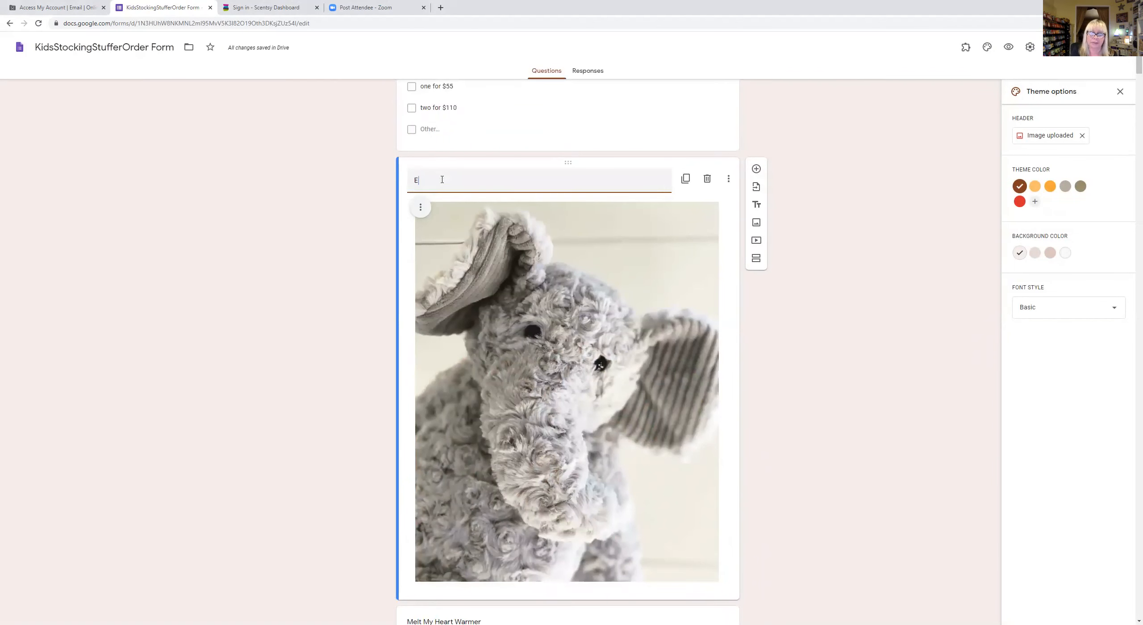
{"action": "type", "text": "liza the Elephant"}
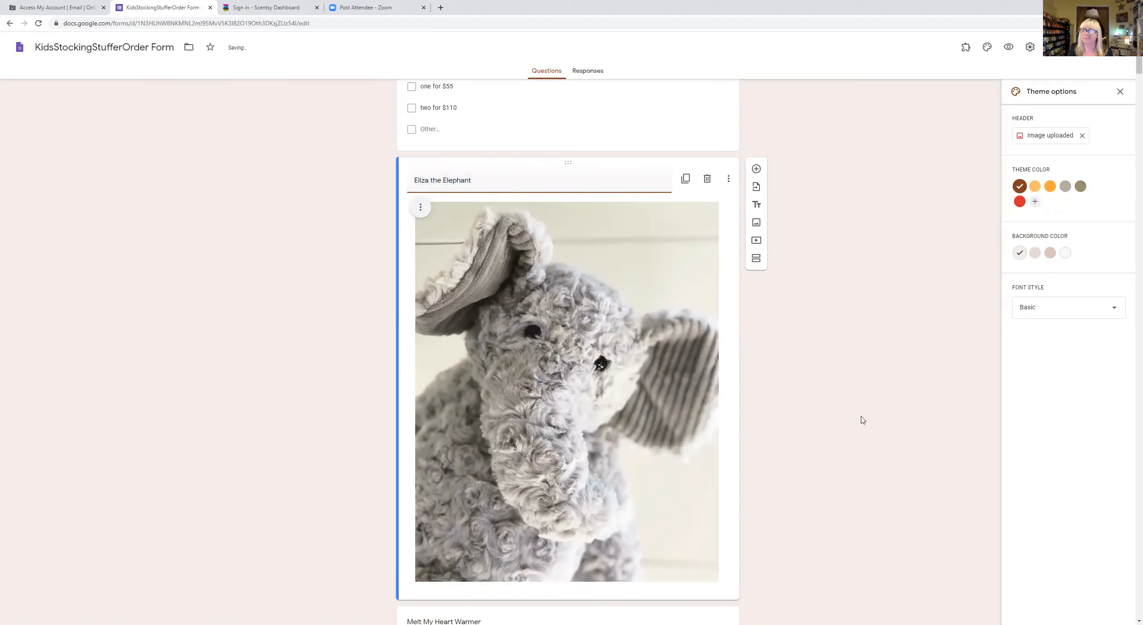
{"action": "left_click", "coordinate": [790, 423]}
- Move the Eliza the Elephant image card above the Starry Christmas question
{"action": "left_click", "coordinate": [715, 383]}
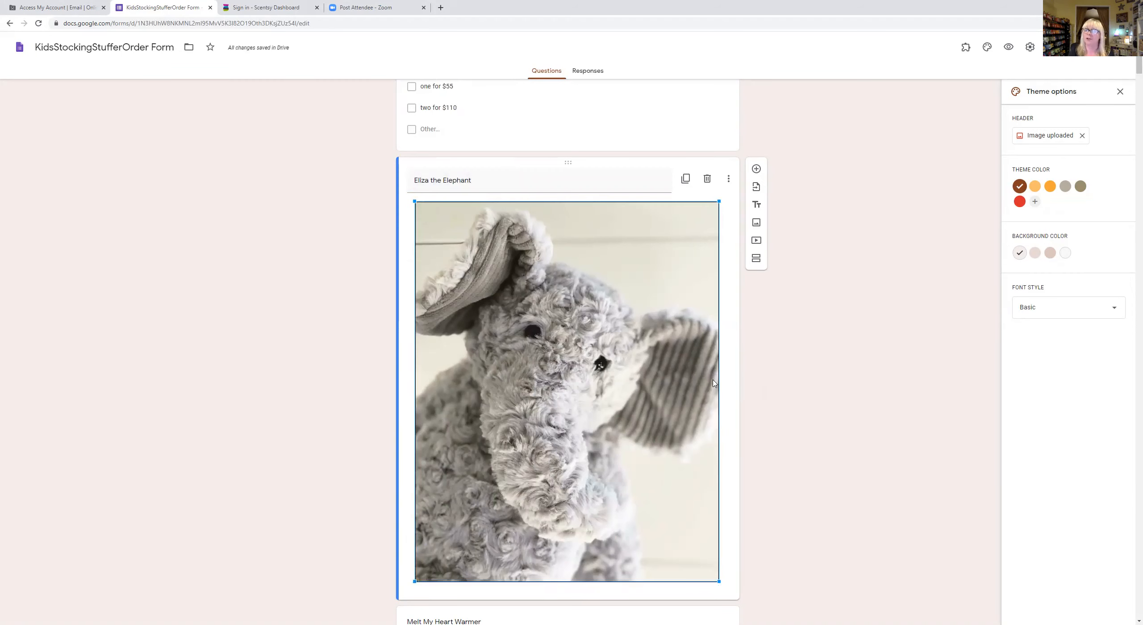
{"action": "scroll", "coordinate": [867, 261], "scroll_direction": "down", "scroll_amount": 3}
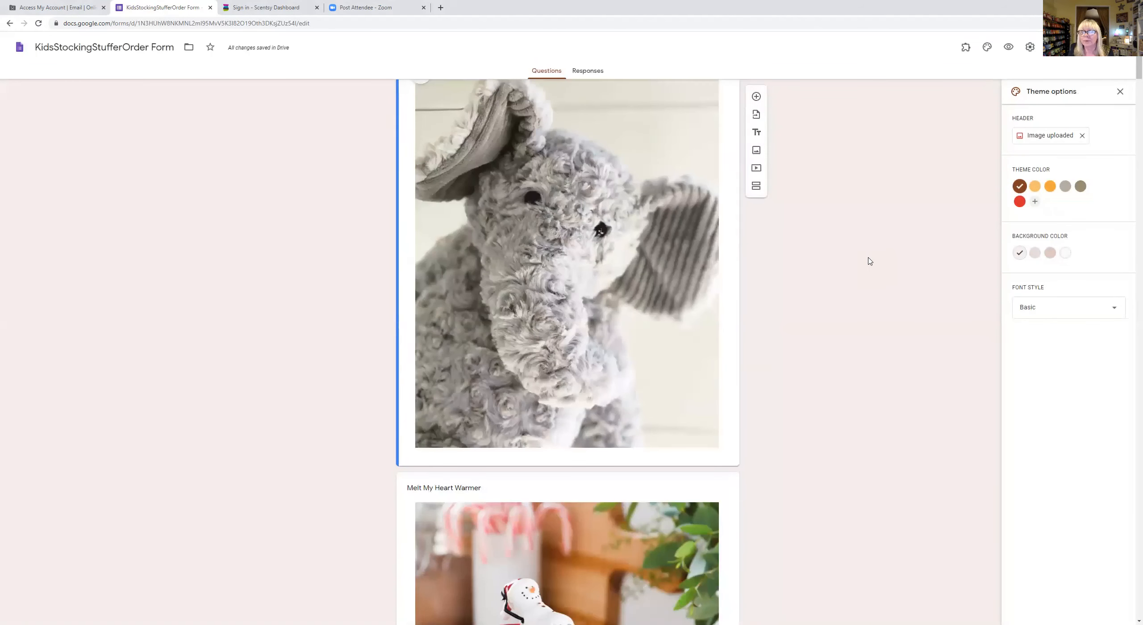
{"action": "scroll", "coordinate": [868, 260], "scroll_direction": "up", "scroll_amount": 8}
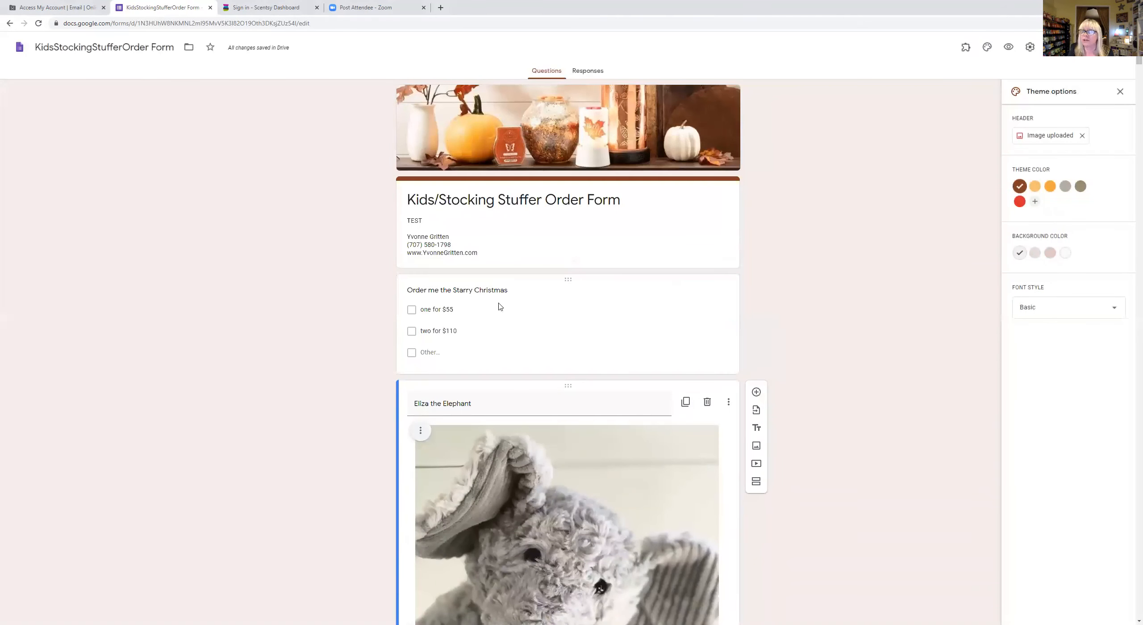
{"action": "left_click_drag", "start_coordinate": [566, 385], "coordinate": [567, 187]}
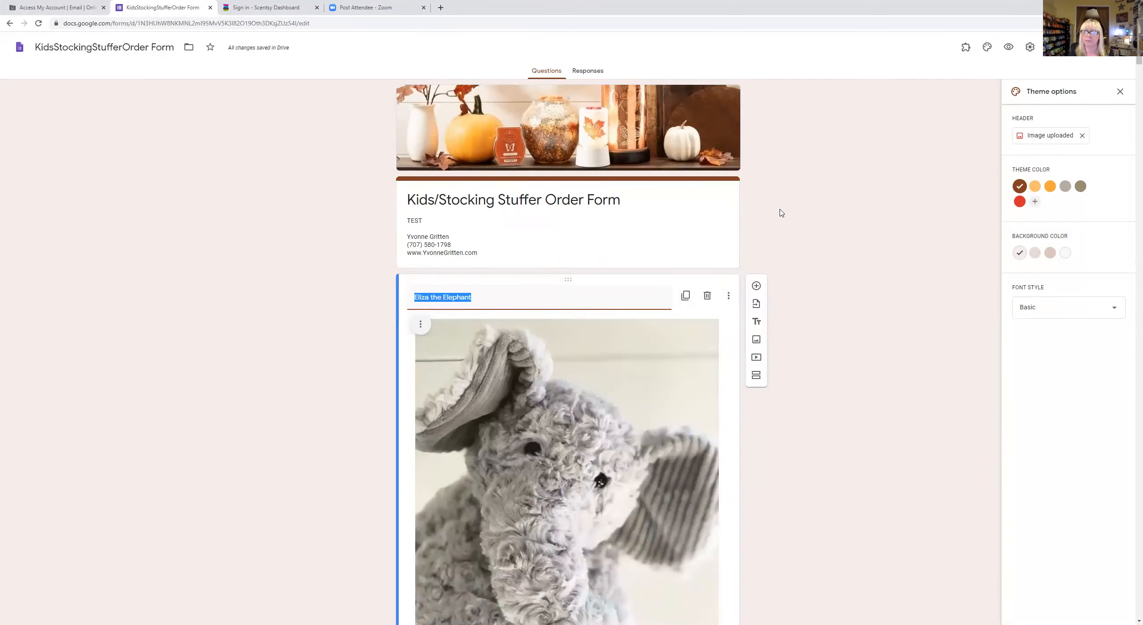
{"action": "scroll", "coordinate": [780, 214], "scroll_direction": "down", "scroll_amount": 10}
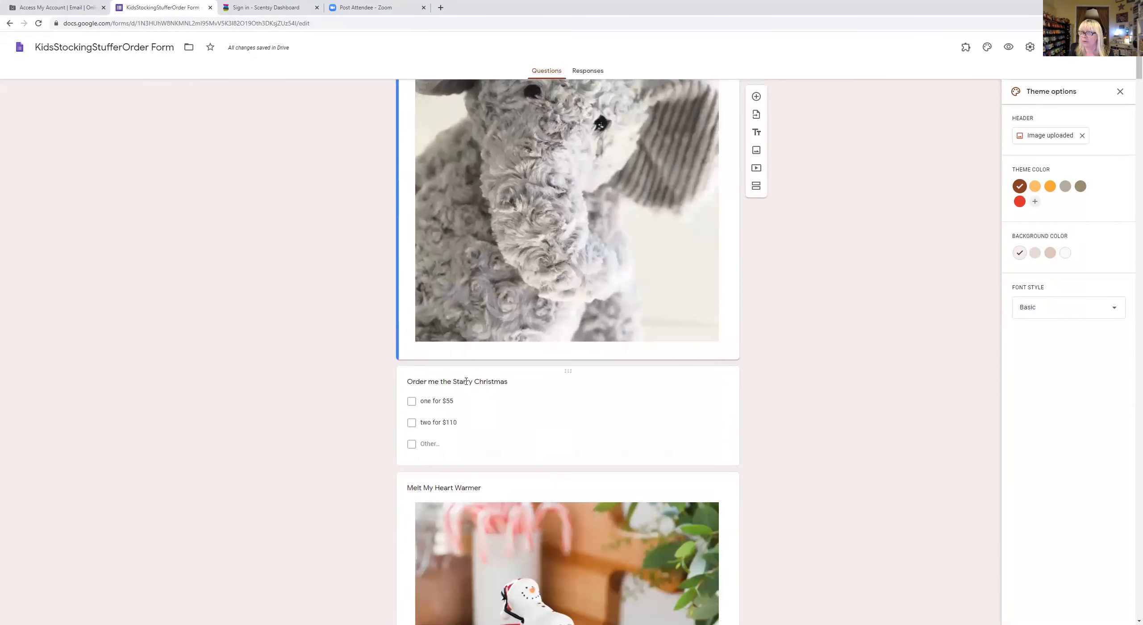
- Remove the old product name from the order question's title
{"action": "left_click", "coordinate": [466, 381]}
{"action": "left_click", "coordinate": [462, 374]}
{"action": "left_click_drag", "start_coordinate": [484, 374], "coordinate": [540, 376]}
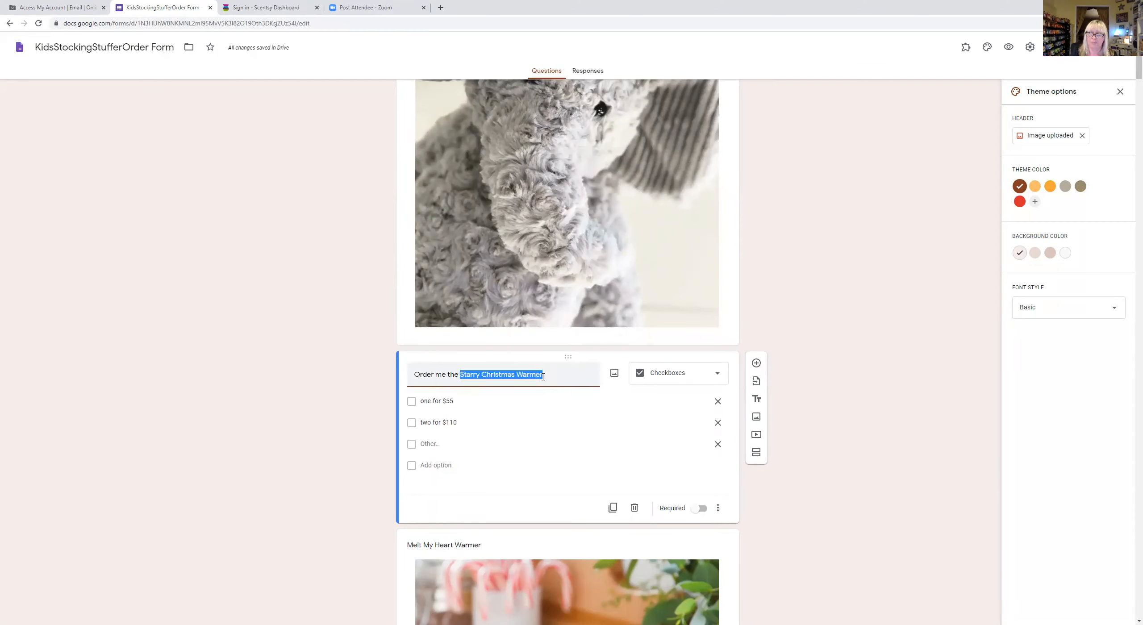
{"action": "key", "text": "BackSpace"}
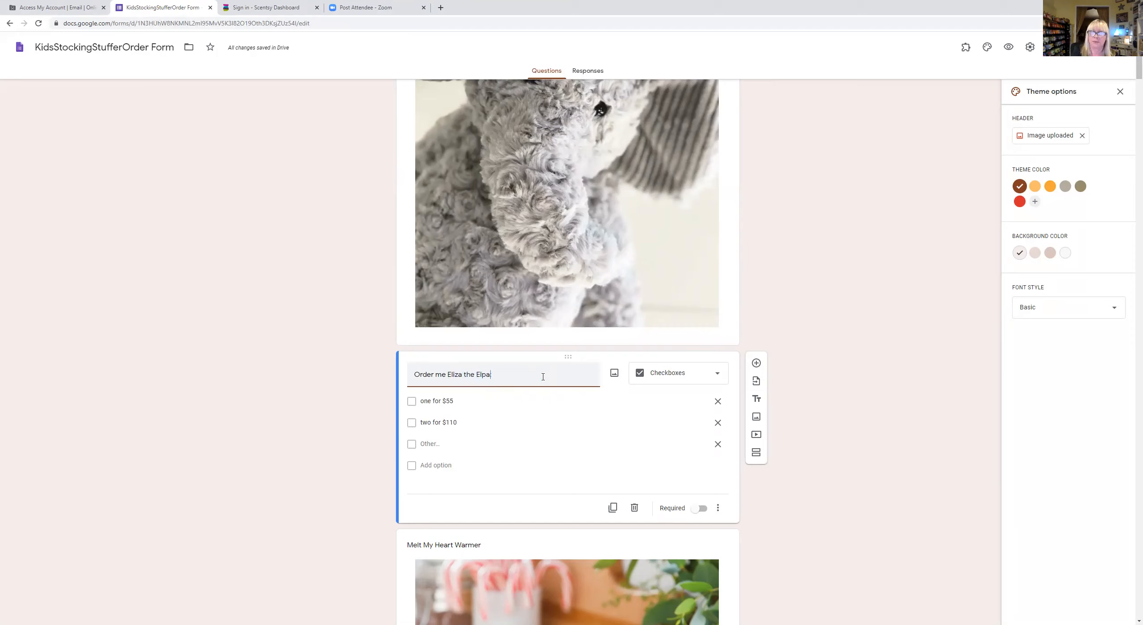
- Change the first option's price to $35 and clear the second option's old price
{"action": "left_click", "coordinate": [461, 399]}
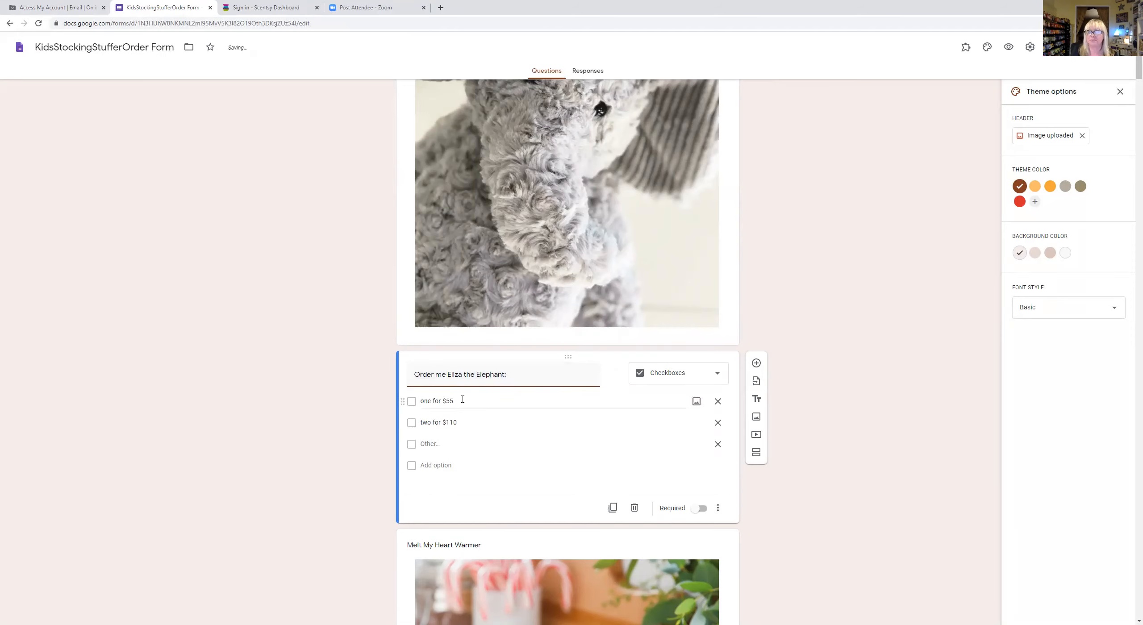
{"action": "key", "text": "Right"}
{"action": "key", "text": "BackSpace"}
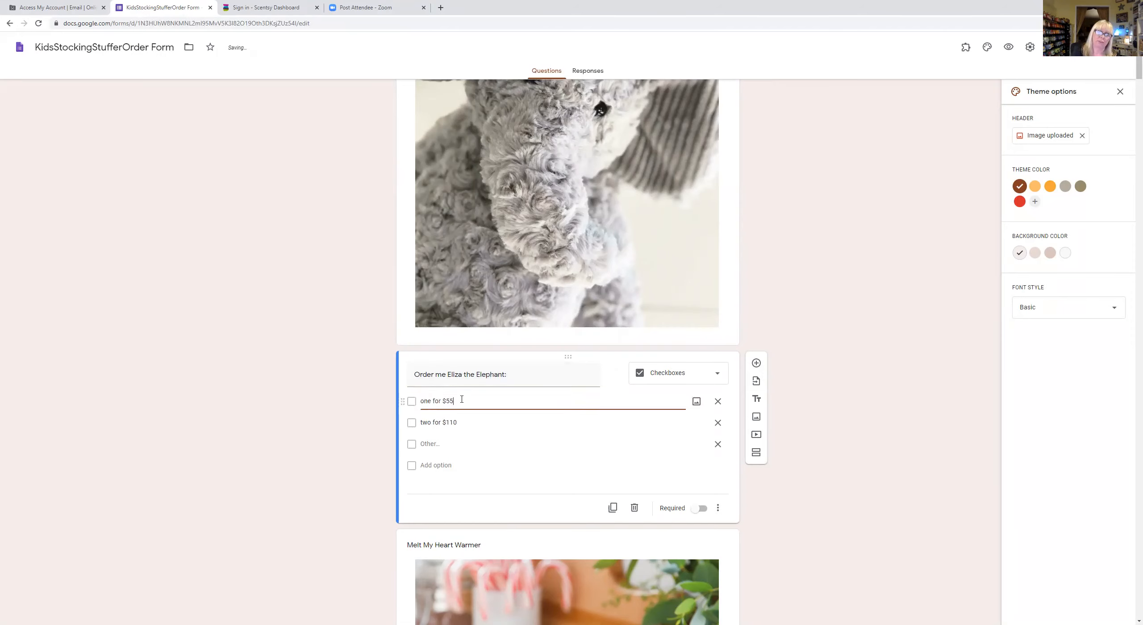
{"action": "type", "text": "35"}
{"action": "left_click", "coordinate": [458, 422]}
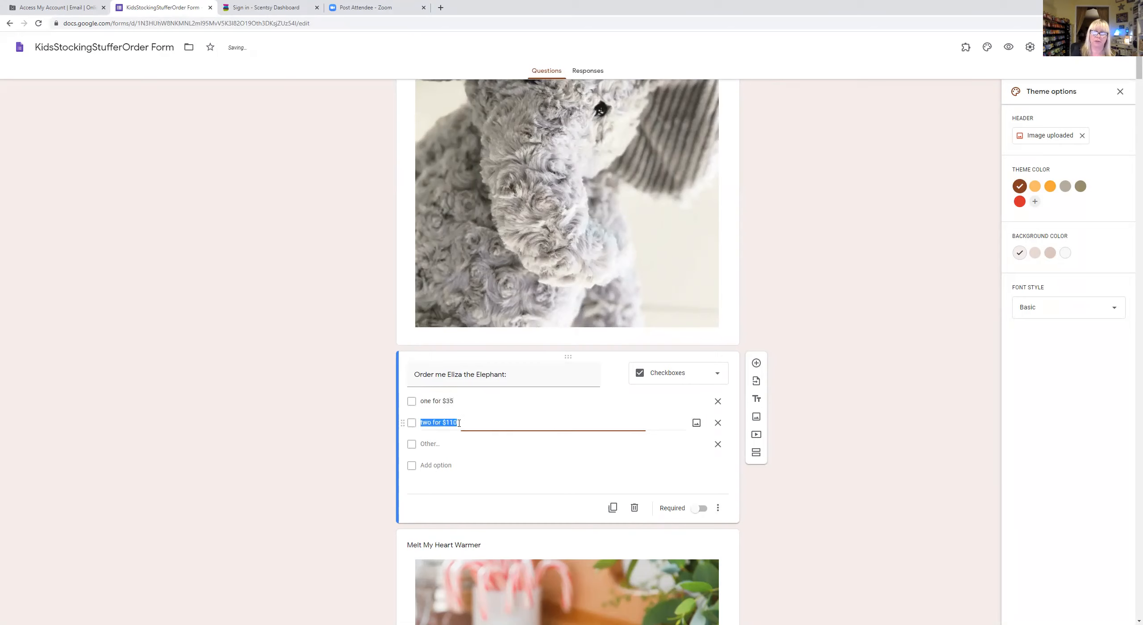
{"action": "key", "text": "Right"}
{"action": "key", "text": "BackSpace"}
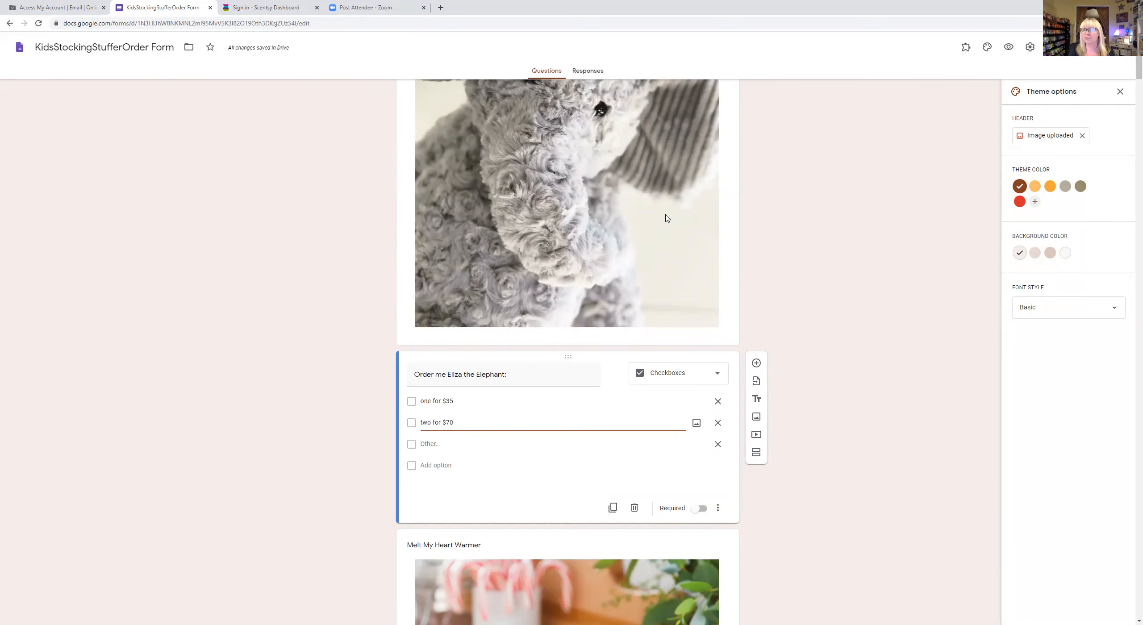
{"action": "scroll", "coordinate": [667, 218], "scroll_direction": "up", "scroll_amount": 6}
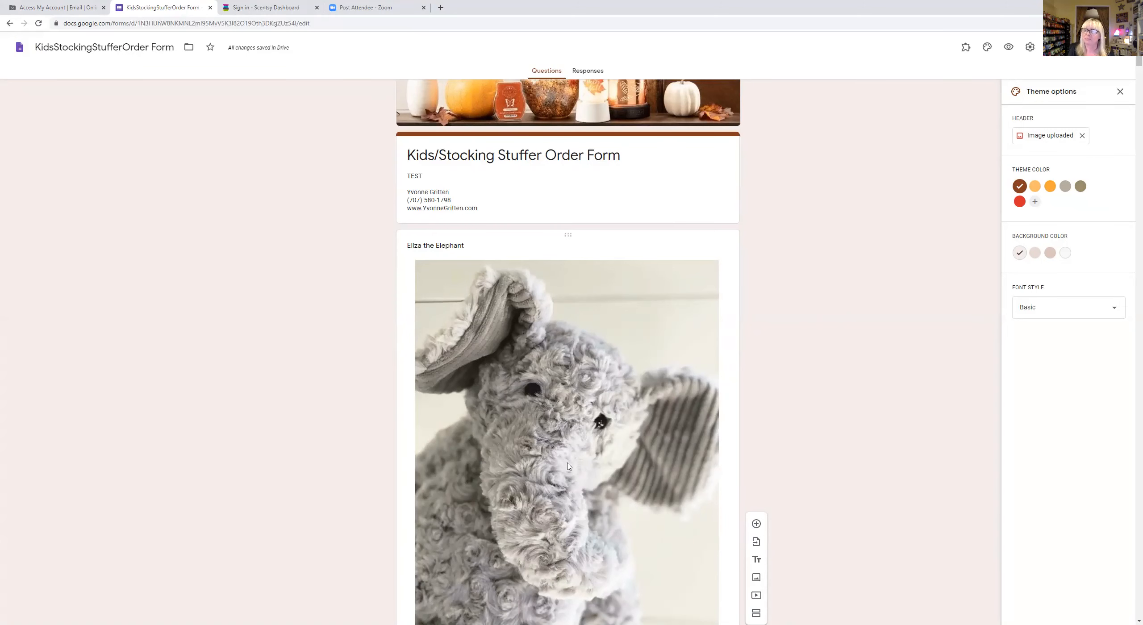
{"action": "scroll", "coordinate": [567, 467], "scroll_direction": "down", "scroll_amount": 10}
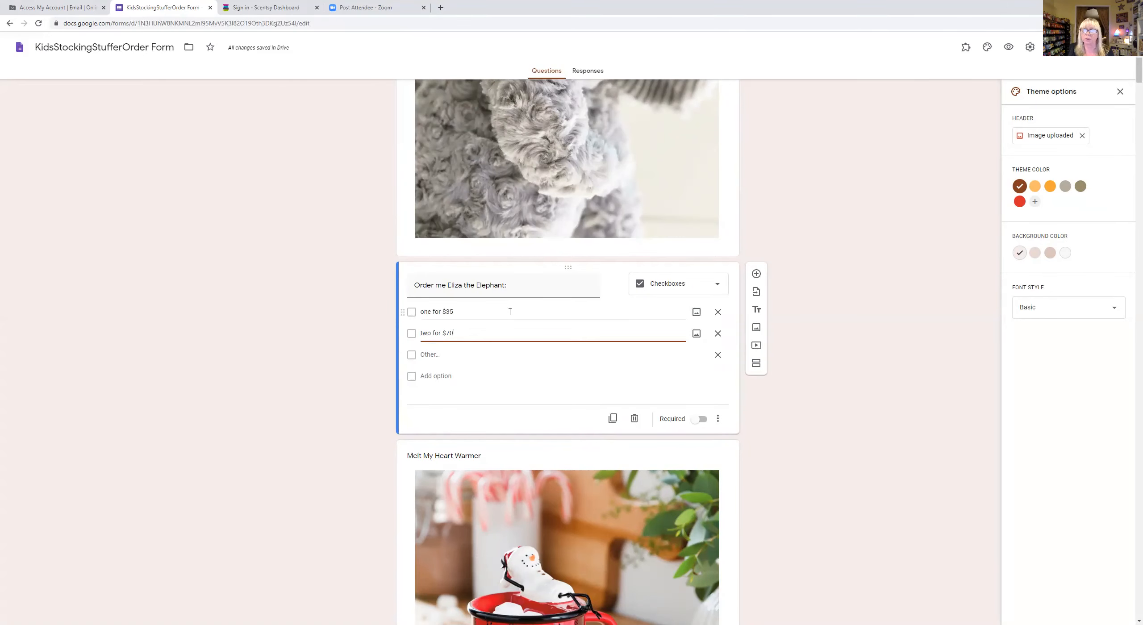
{"action": "scroll", "coordinate": [510, 314], "scroll_direction": "up", "scroll_amount": 6}
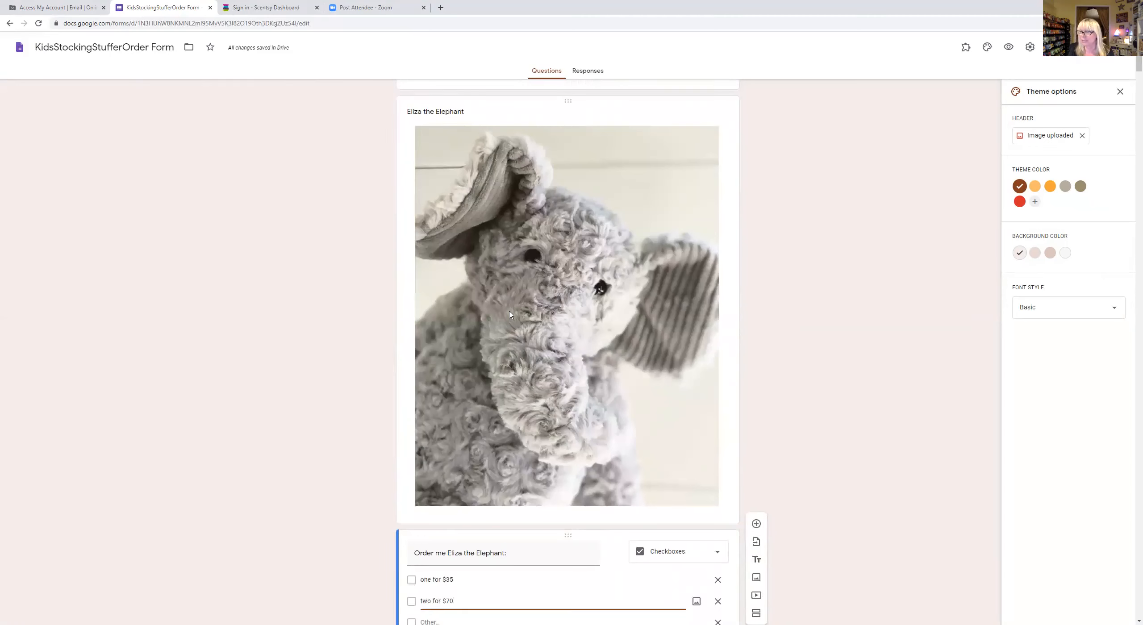
{"action": "scroll", "coordinate": [538, 311], "scroll_direction": "up", "scroll_amount": 4}
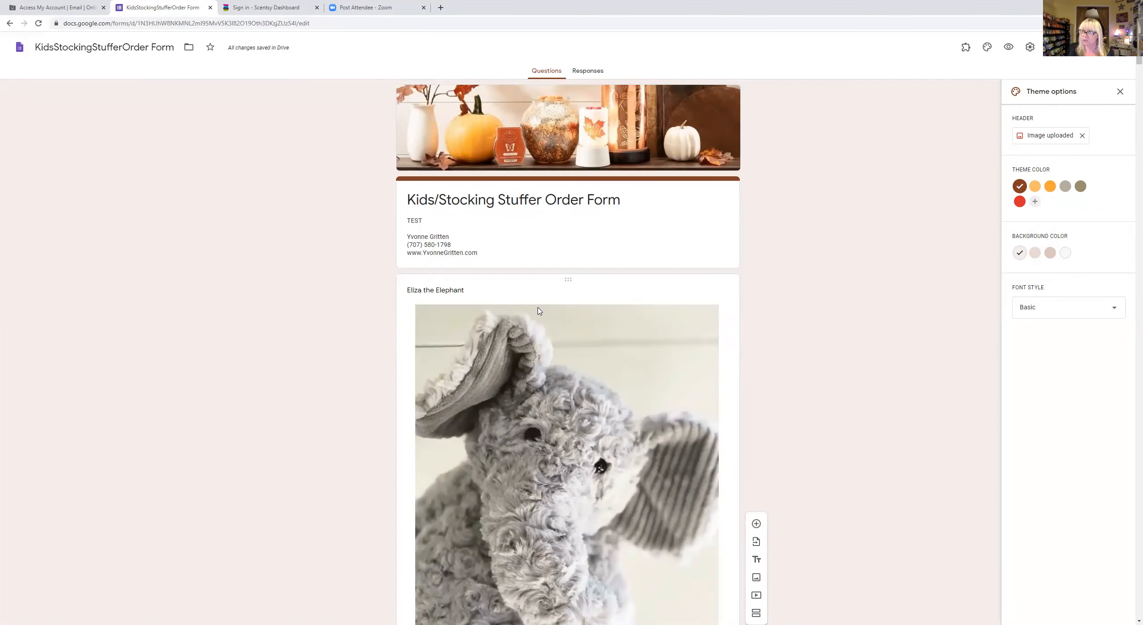
{"action": "scroll", "coordinate": [590, 332], "scroll_direction": "down", "scroll_amount": 5}
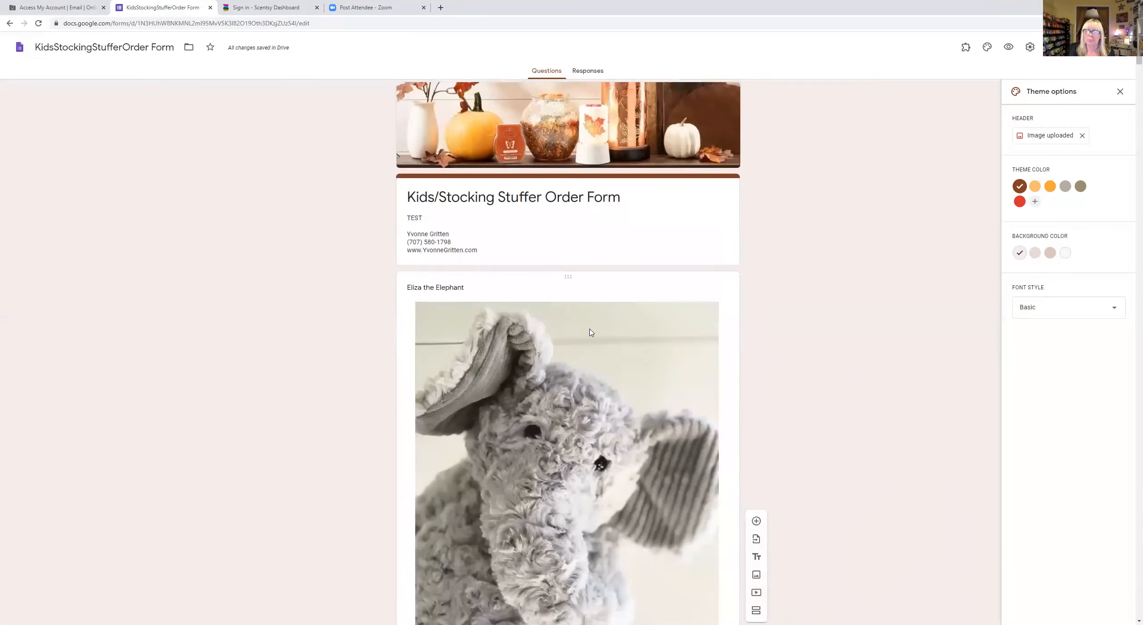
{"action": "scroll", "coordinate": [590, 333], "scroll_direction": "up", "scroll_amount": 5}
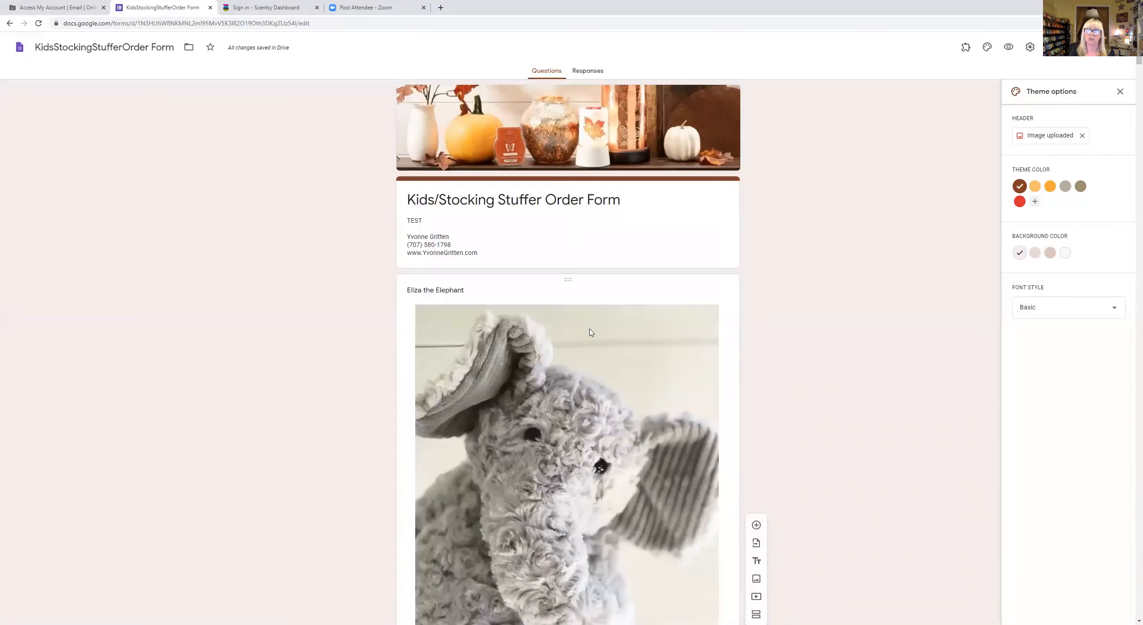
{"action": "scroll", "coordinate": [590, 332], "scroll_direction": "down", "scroll_amount": 10}
{"action": "scroll", "coordinate": [589, 331], "scroll_direction": "up", "scroll_amount": 10}
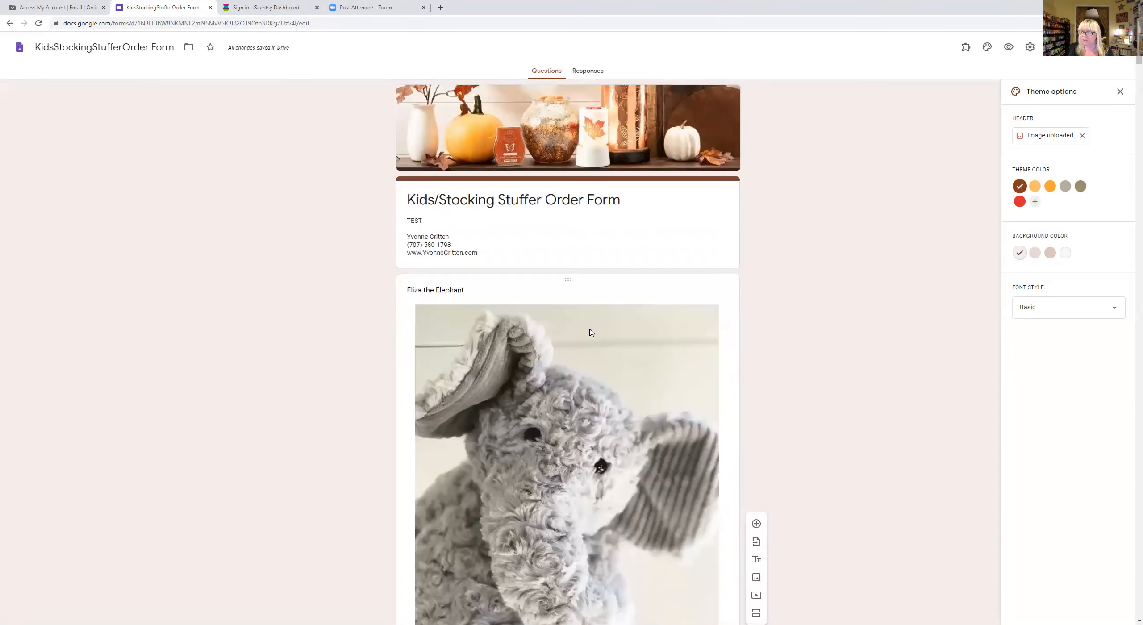
{"action": "scroll", "coordinate": [673, 303], "scroll_direction": "down", "scroll_amount": 20}
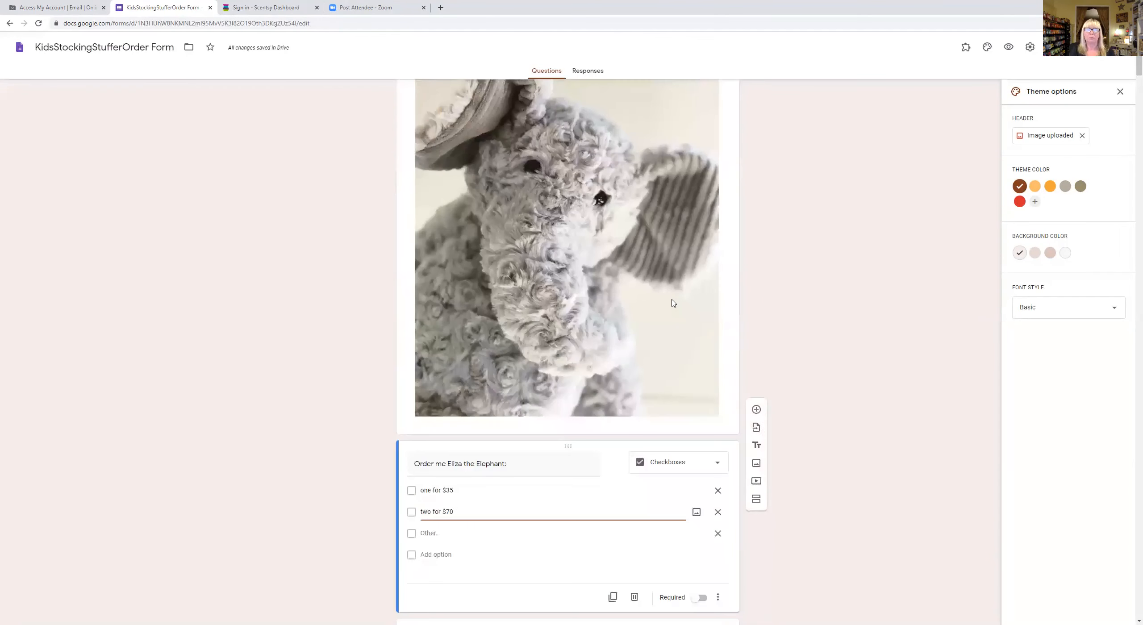
{"action": "scroll", "coordinate": [673, 302], "scroll_direction": "up", "scroll_amount": 20}
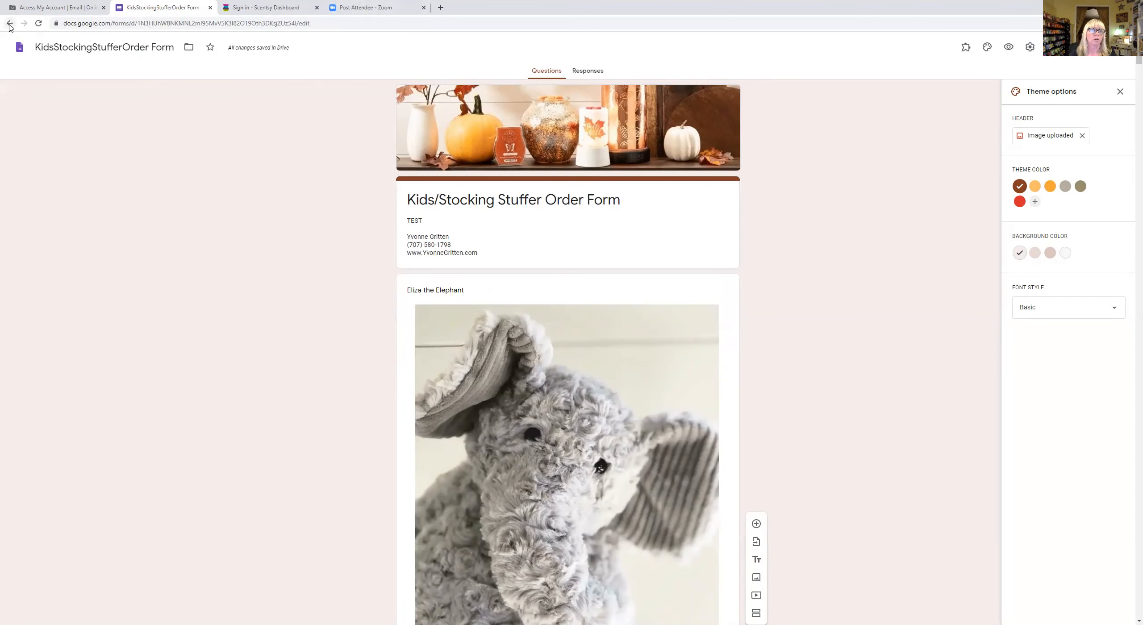
- Return to the Forms home page and open the Holiday Collection Order form
{"action": "left_click", "coordinate": [9, 24]}
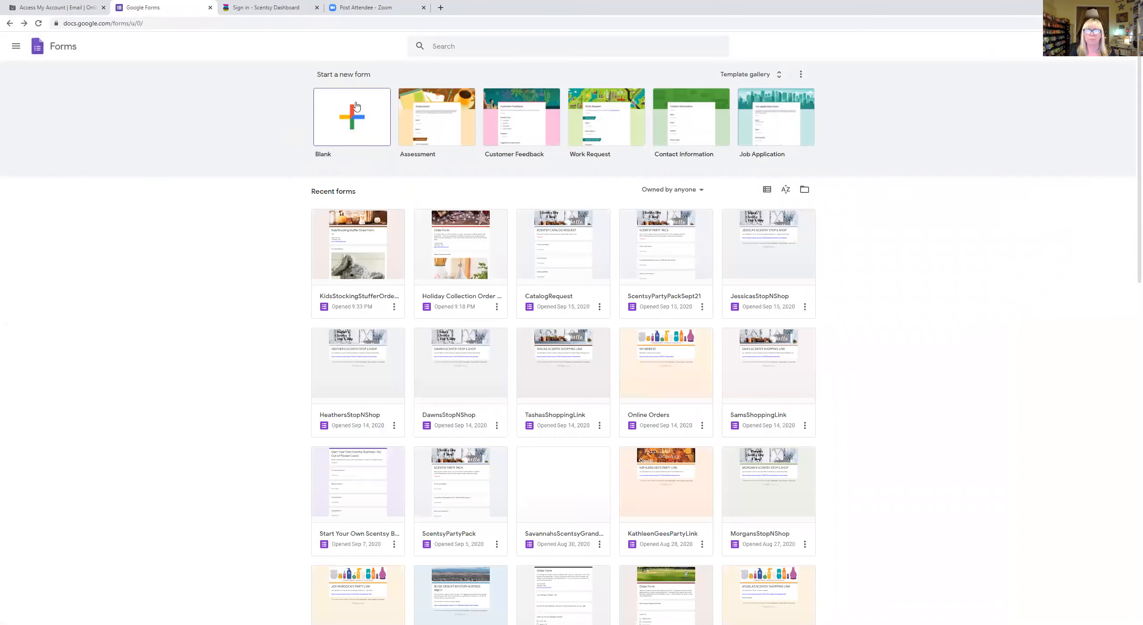
{"action": "left_click", "coordinate": [350, 124]}
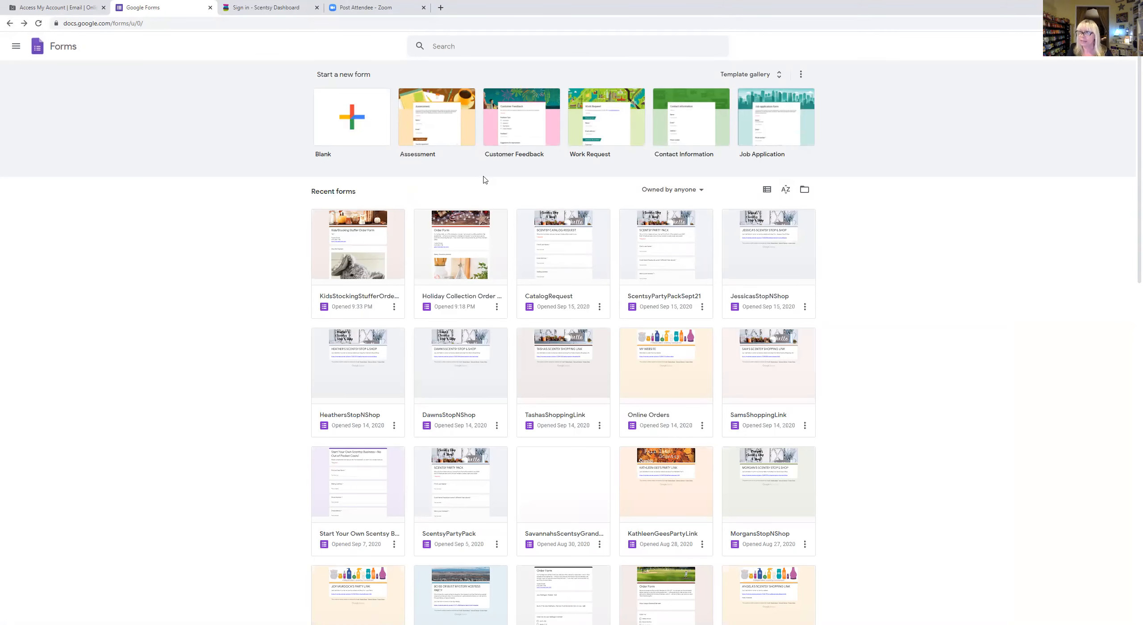
{"action": "left_click", "coordinate": [465, 219]}
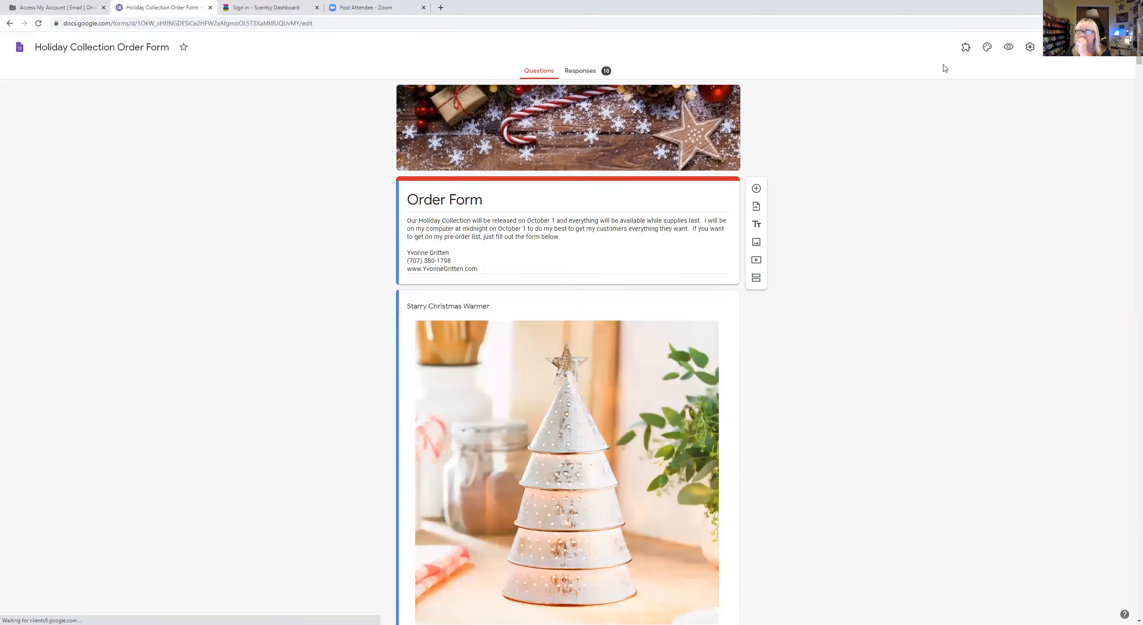
- Print the Holiday Collection Order form via More > Print, then return to the Forms home page
{"action": "left_click", "coordinate": [1066, 47]}
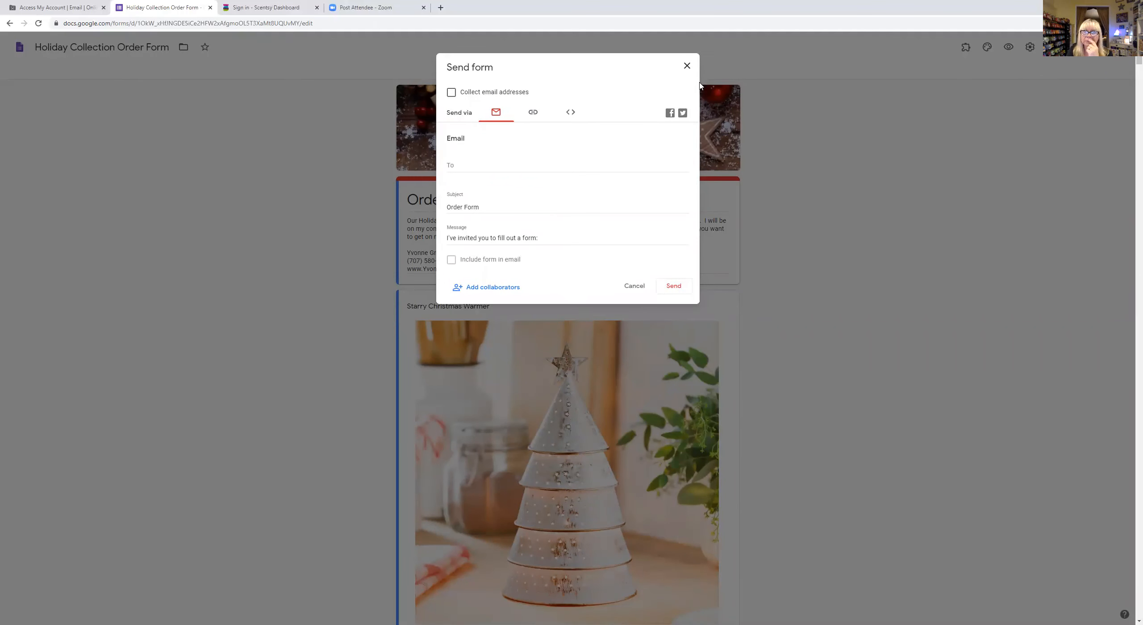
{"action": "left_click", "coordinate": [687, 67]}
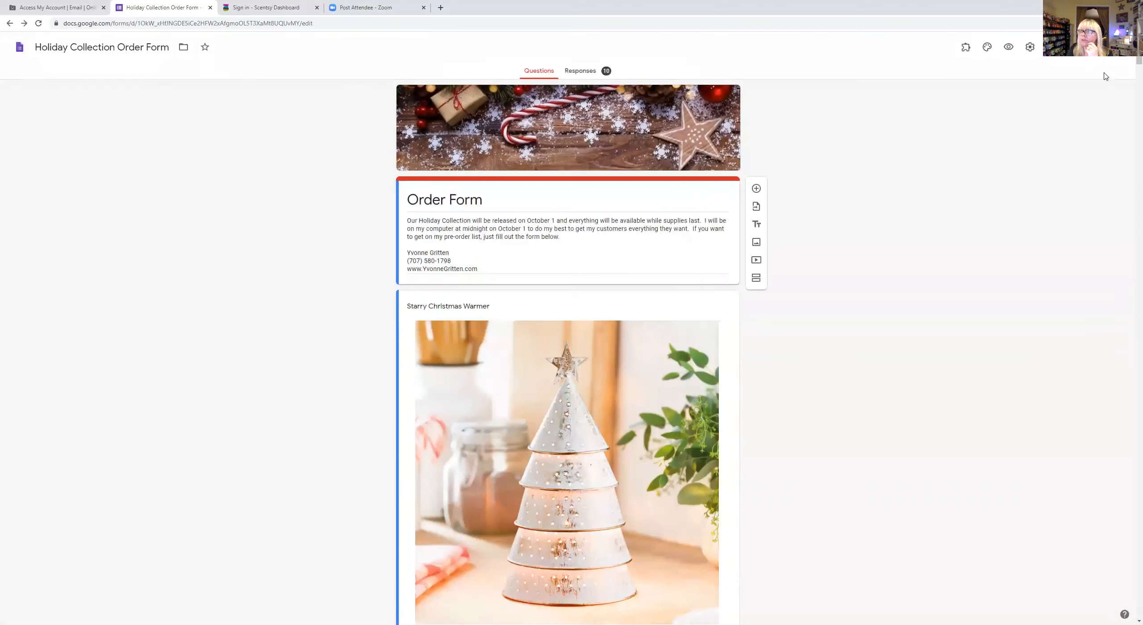
{"action": "left_click", "coordinate": [1097, 55]}
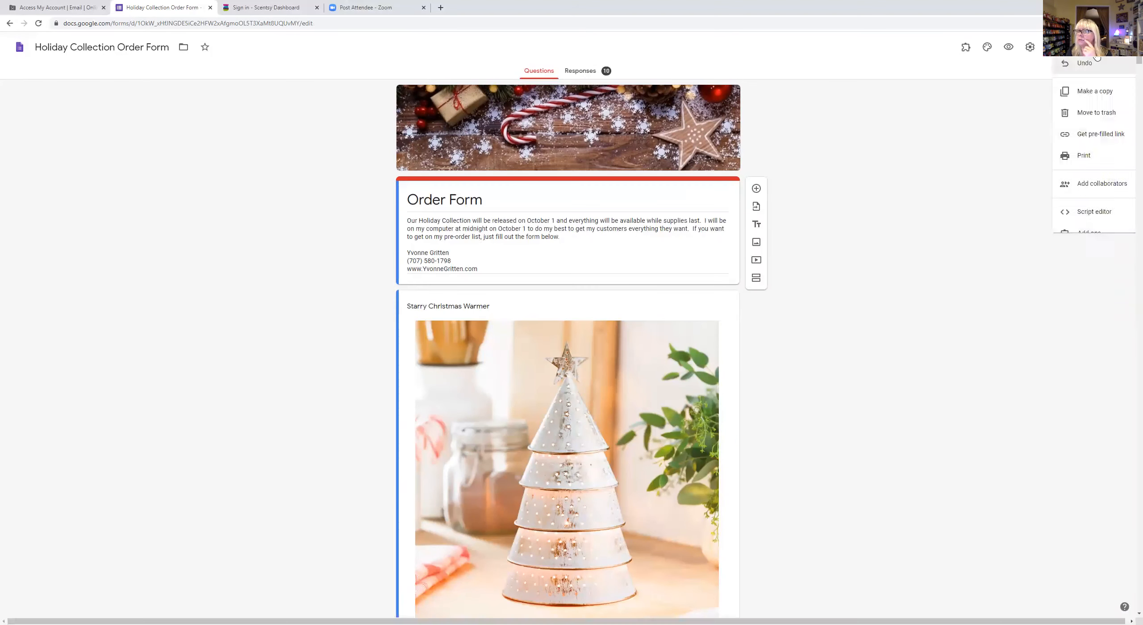
{"action": "left_click", "coordinate": [1076, 165]}
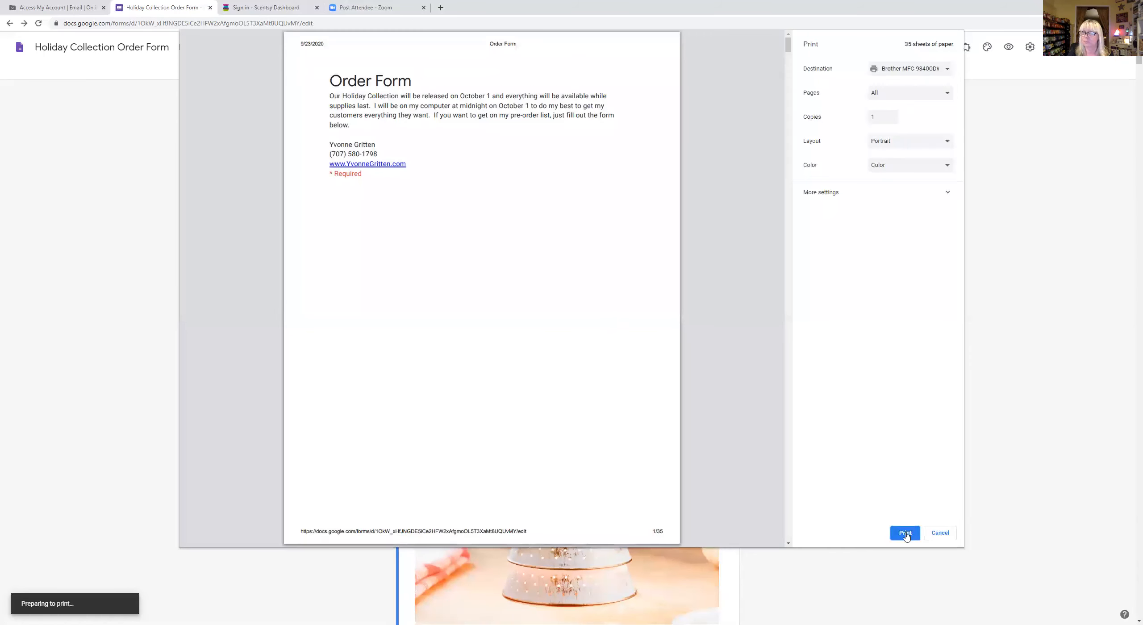
{"action": "scroll", "coordinate": [472, 288], "scroll_direction": "down", "scroll_amount": 8}
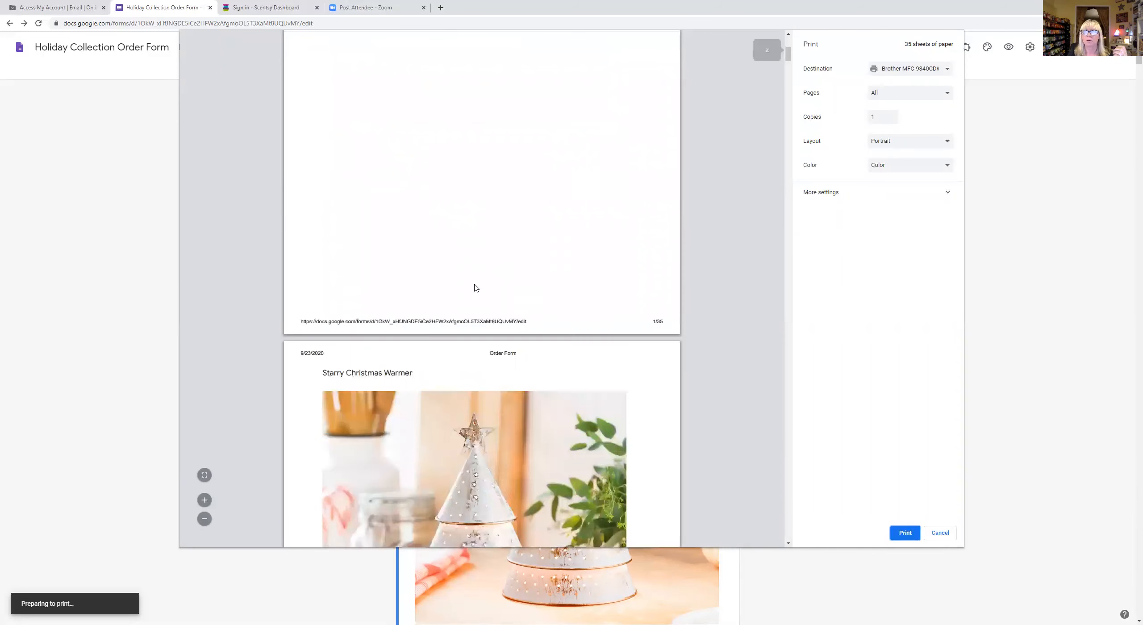
{"action": "left_click", "coordinate": [901, 532]}
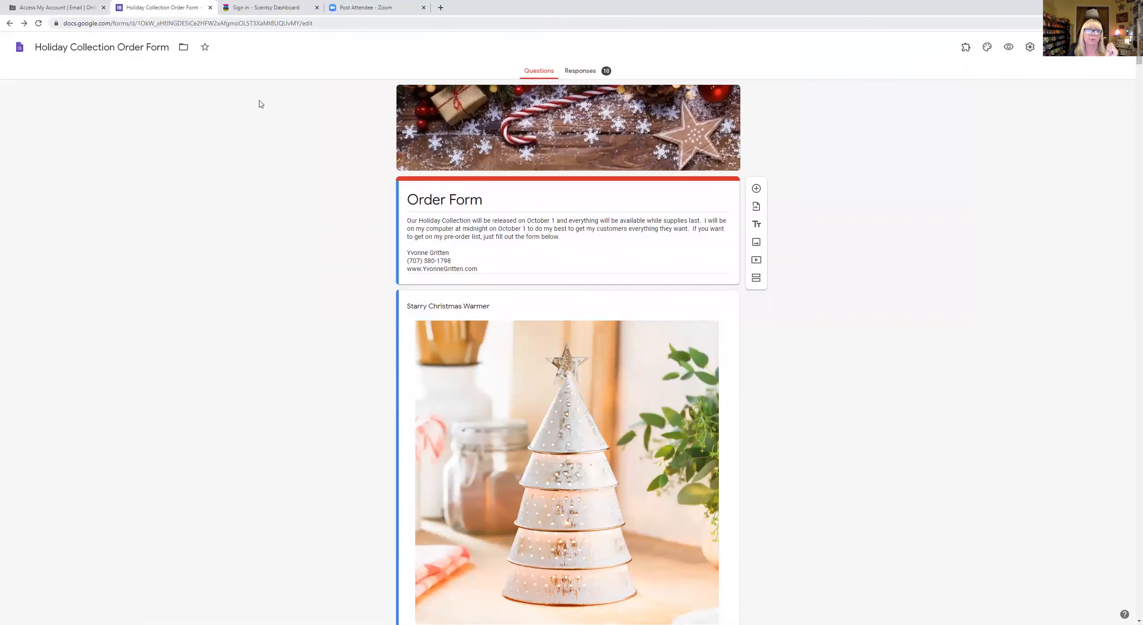
{"action": "left_click", "coordinate": [10, 24]}
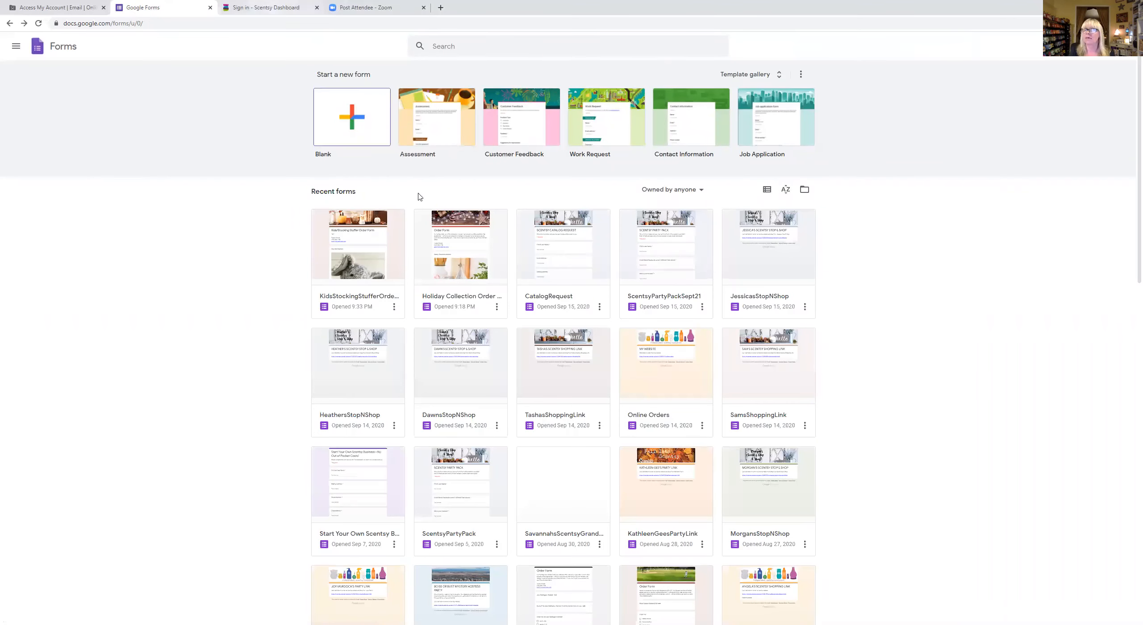
- Create a blank form titled 'HOLIDAY COLLECTION PRE-ORDER FORM'
{"action": "left_click", "coordinate": [352, 118]}
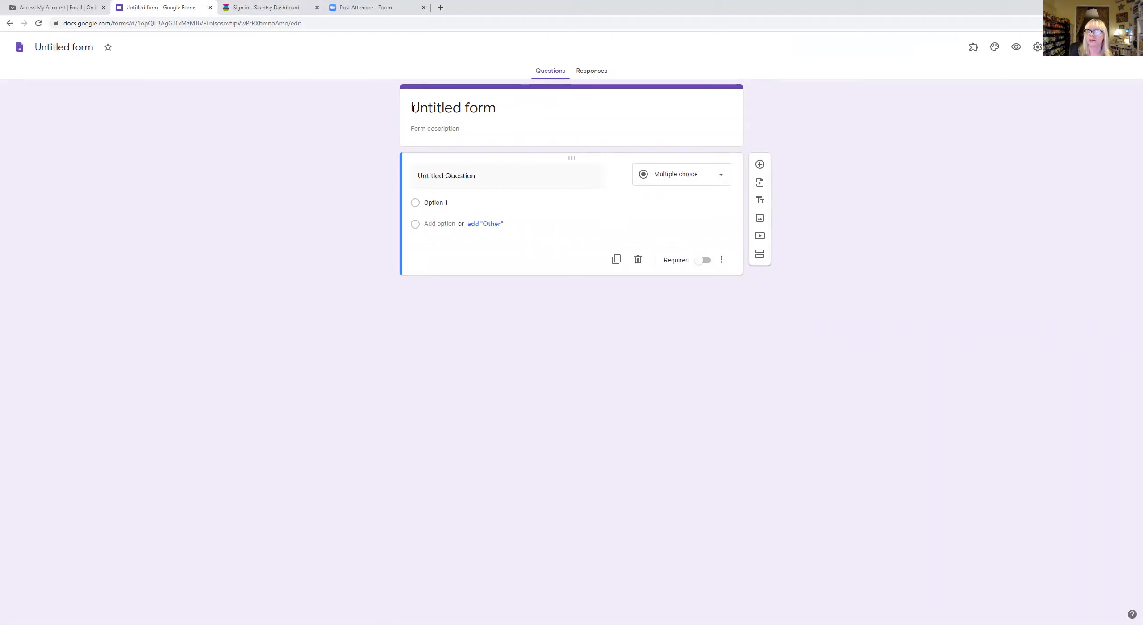
{"action": "left_click_drag", "start_coordinate": [413, 108], "coordinate": [501, 100]}
{"action": "type", "text": "HOLI"}
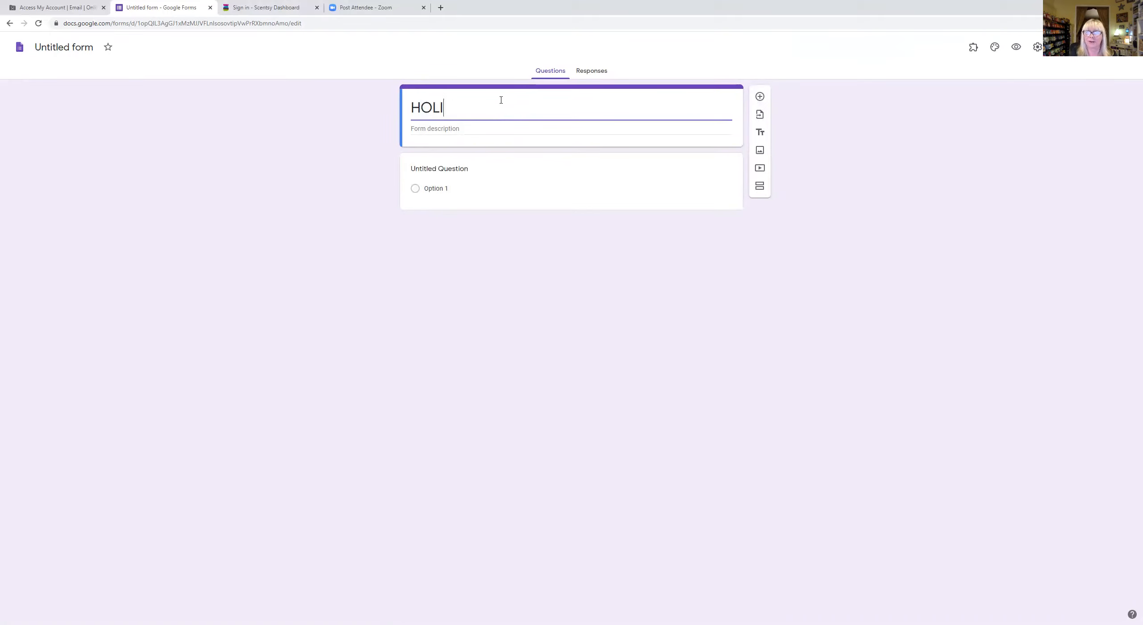
{"action": "type", "text": "DAY COLLECTION "}
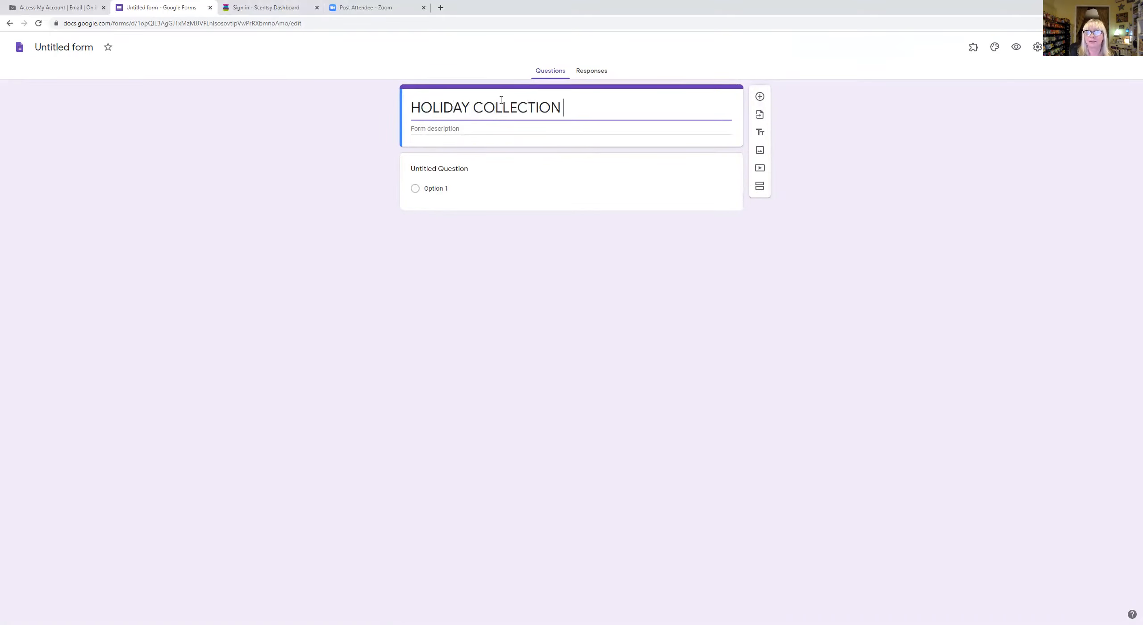
{"action": "type", "text": "PRE-ORDER FORM"}
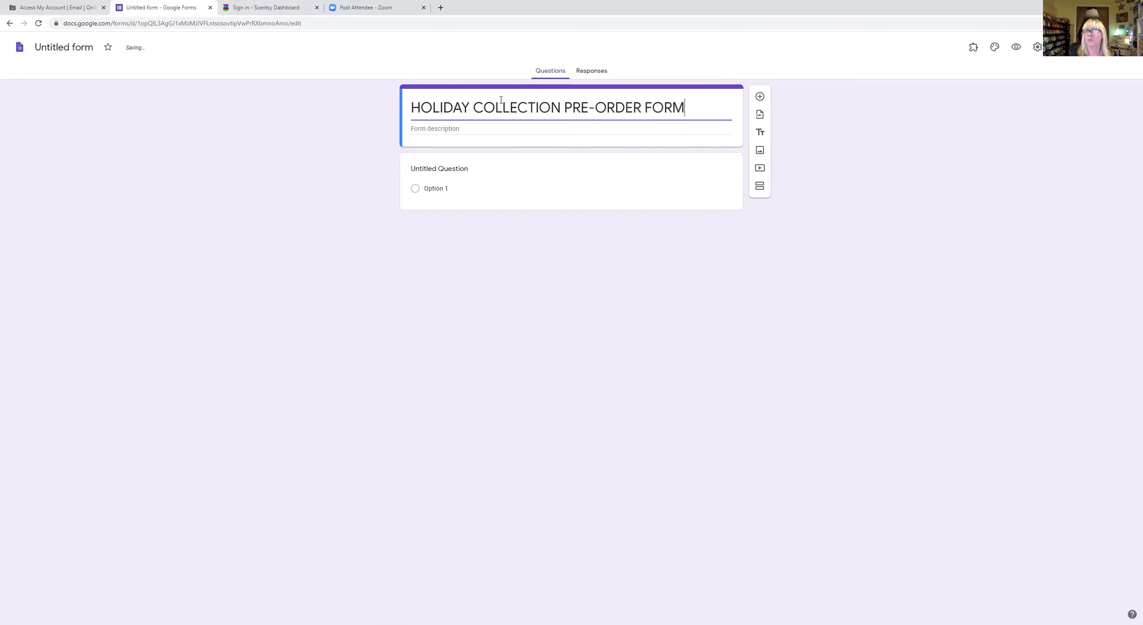
- Start the description with 'Our Holiday Collection will be released October 1.'
{"action": "left_click", "coordinate": [453, 129]}
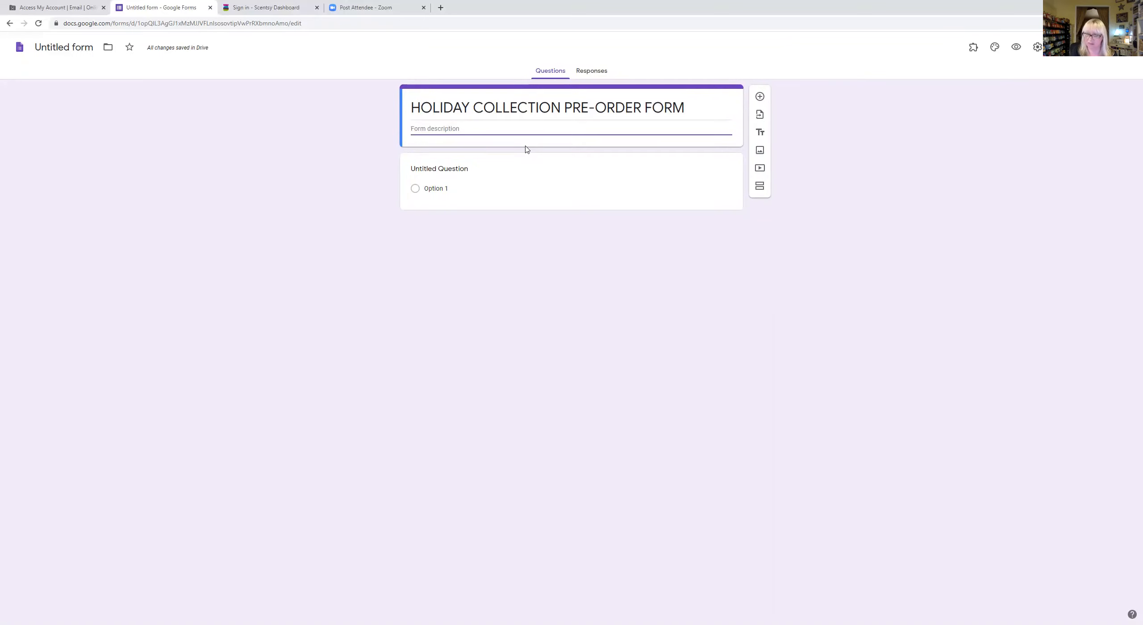
{"action": "type", "text": "oUR hOLI"}
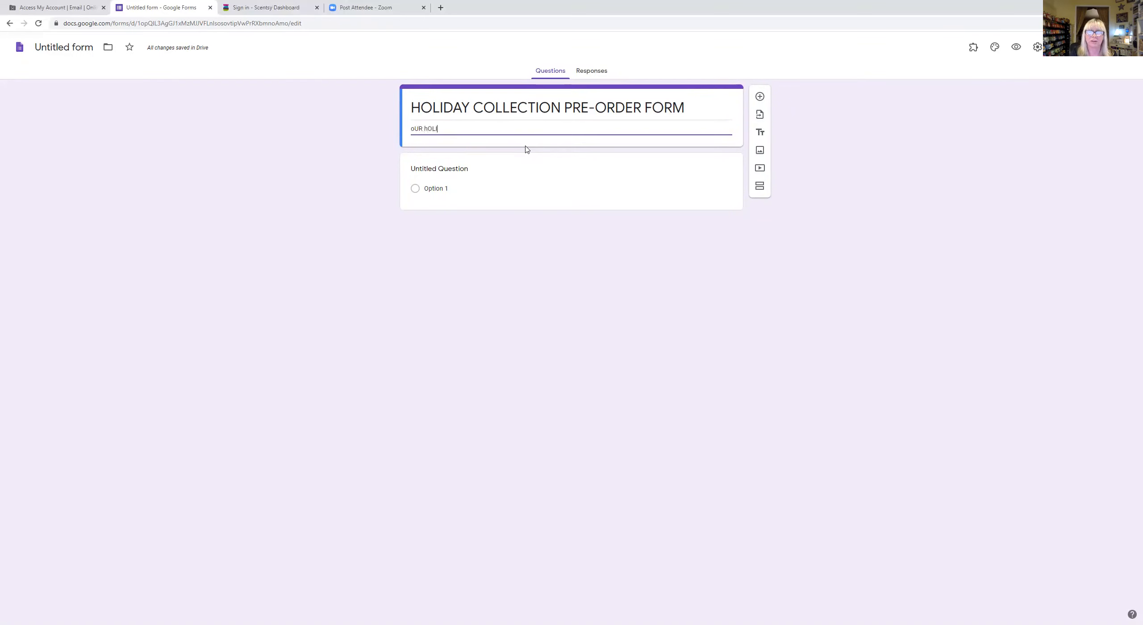
{"action": "key", "text": "BackSpace"}
{"action": "key", "text": "BackSpace"}
{"action": "key", "text": "BackSpace"}
{"action": "key", "text": "BackSpace"}
{"action": "key", "text": "BackSpace"}
{"action": "key", "text": "BackSpace"}
{"action": "key", "text": "BackSpace"}
{"action": "type", "text": "Our H"}
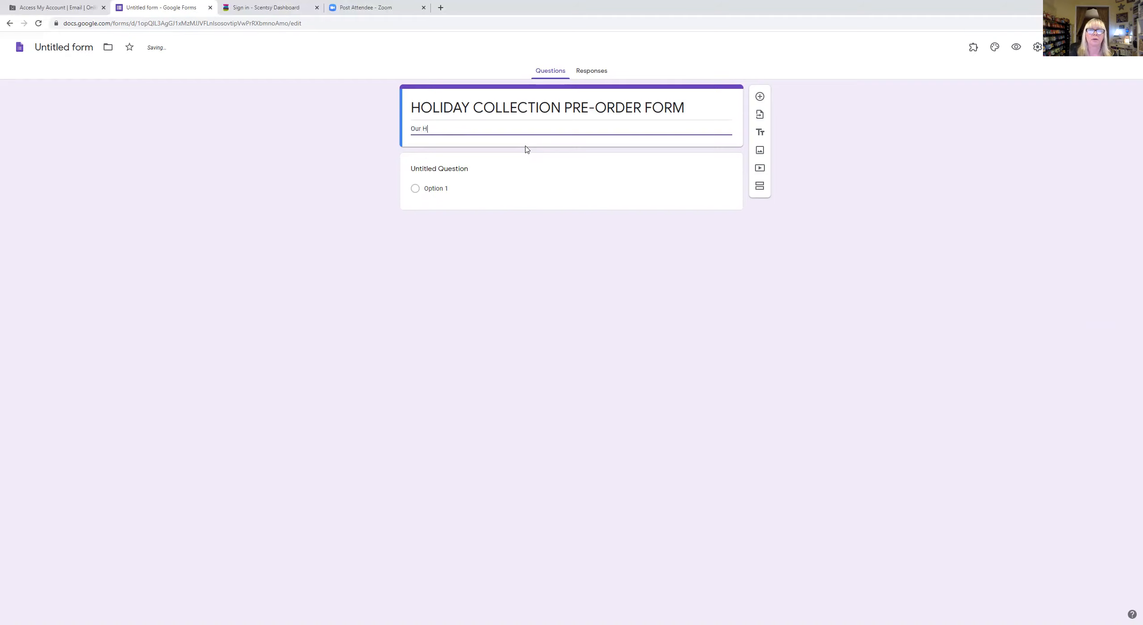
{"action": "type", "text": "oliday Collection will be releas"}
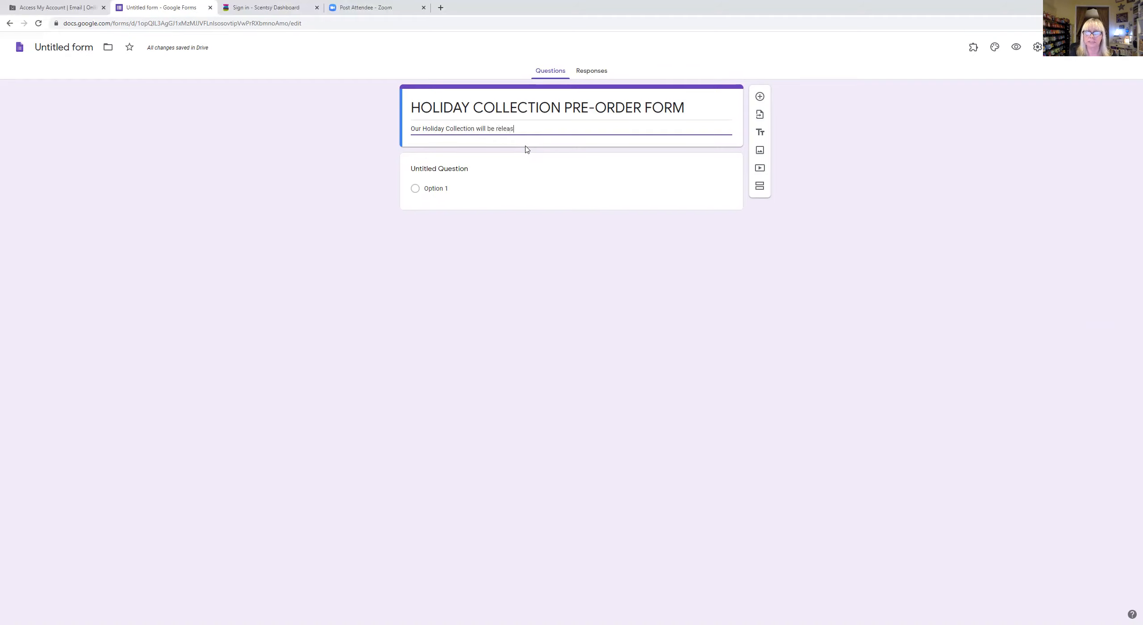
{"action": "type", "text": "ed October 1."}
- Add the seller's name, 'Independent Scentsy Star Director' role, and phone number on separate lines
{"action": "key", "text": "Return"}
{"action": "key", "text": "Return"}
{"action": "key", "text": "Return"}
{"action": "type", "text": "("}
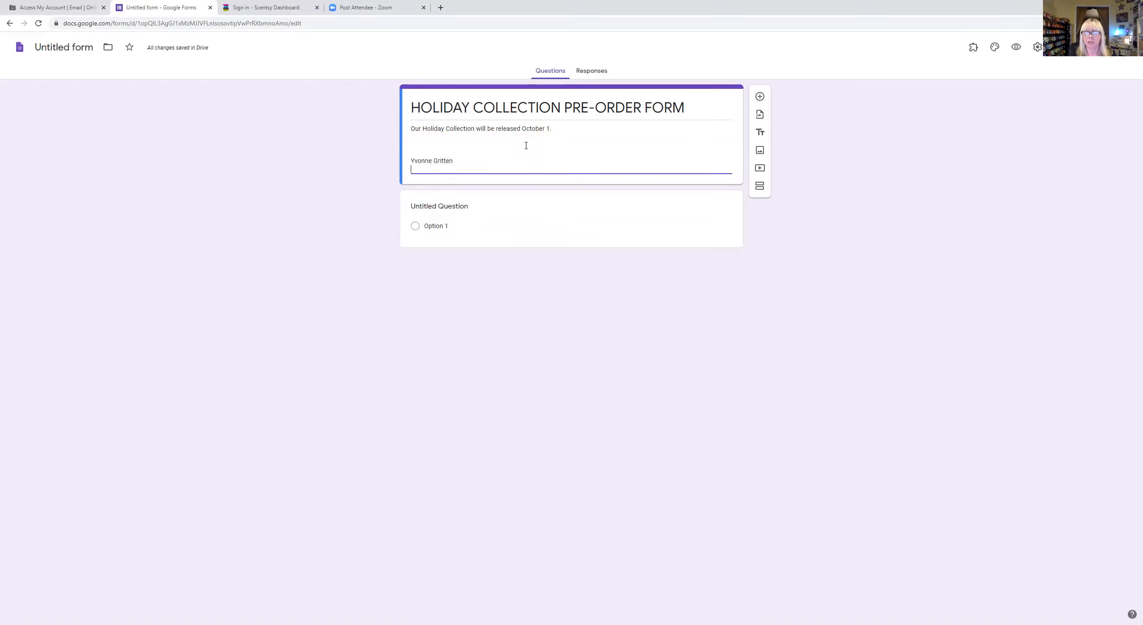
{"action": "type", "text": "707"}
{"action": "key", "text": "BackSpace"}
{"action": "key", "text": "BackSpace"}
{"action": "key", "text": "BackSpace"}
{"action": "key", "text": "BackSpace"}
{"action": "type", "text": "Indepen"}
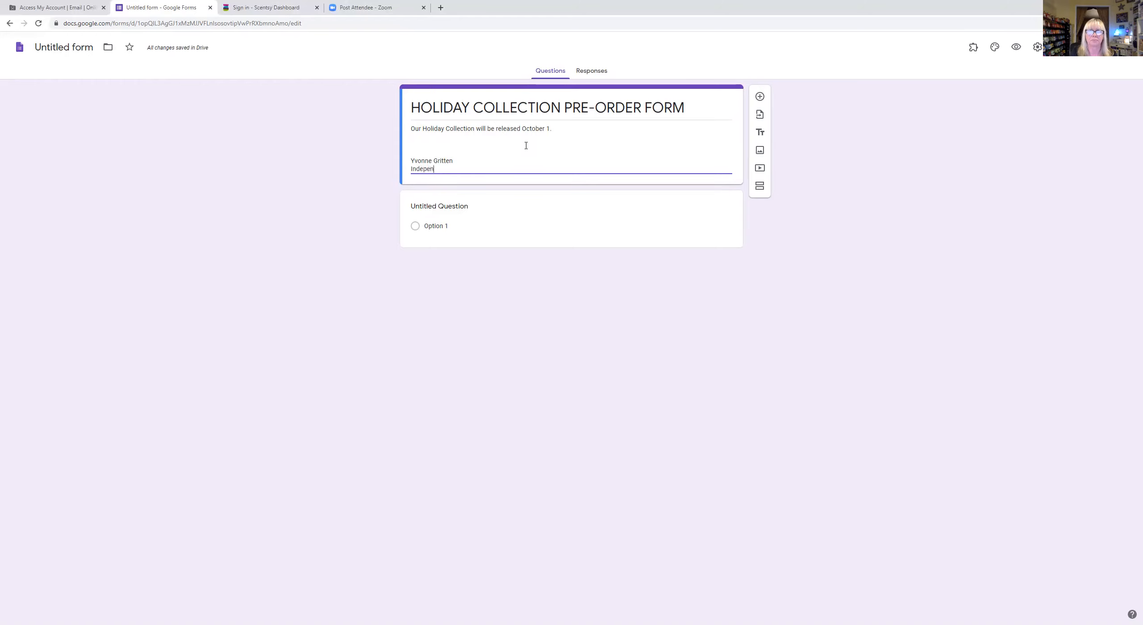
{"action": "type", "text": "dent S"}
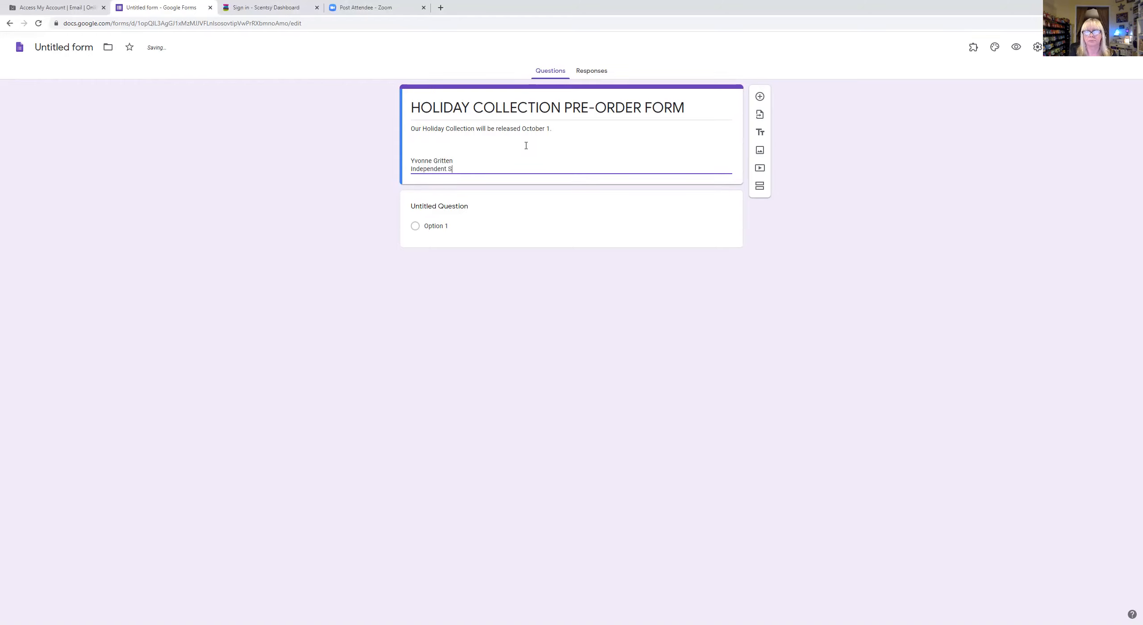
{"action": "type", "text": "centsy Star"}
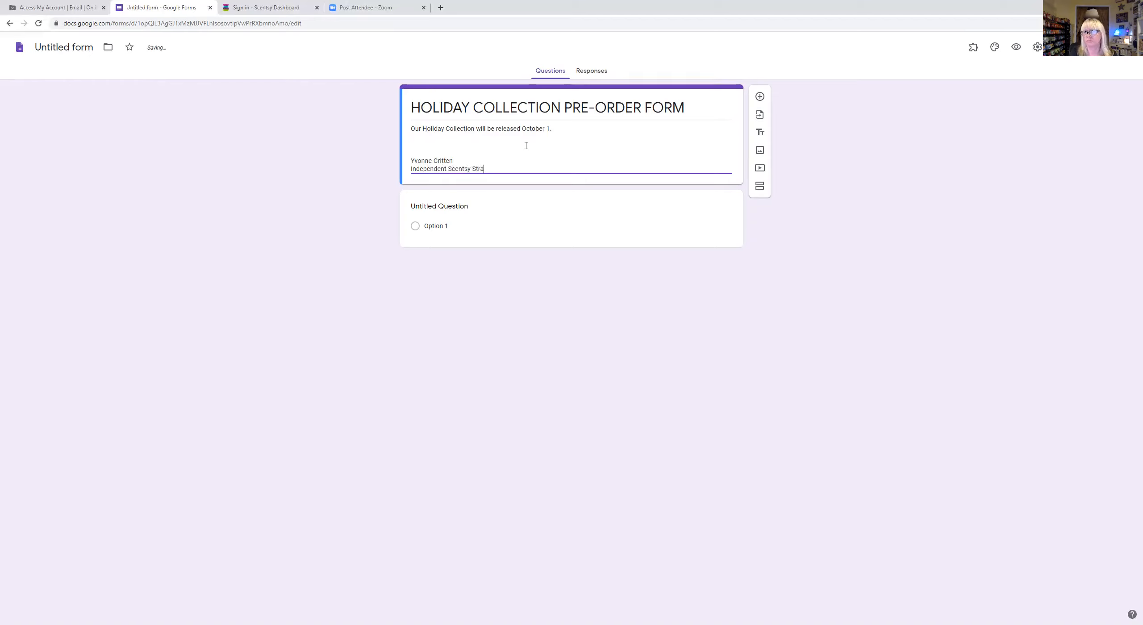
{"action": "type", "text": " Director"}
{"action": "key", "text": "Return"}
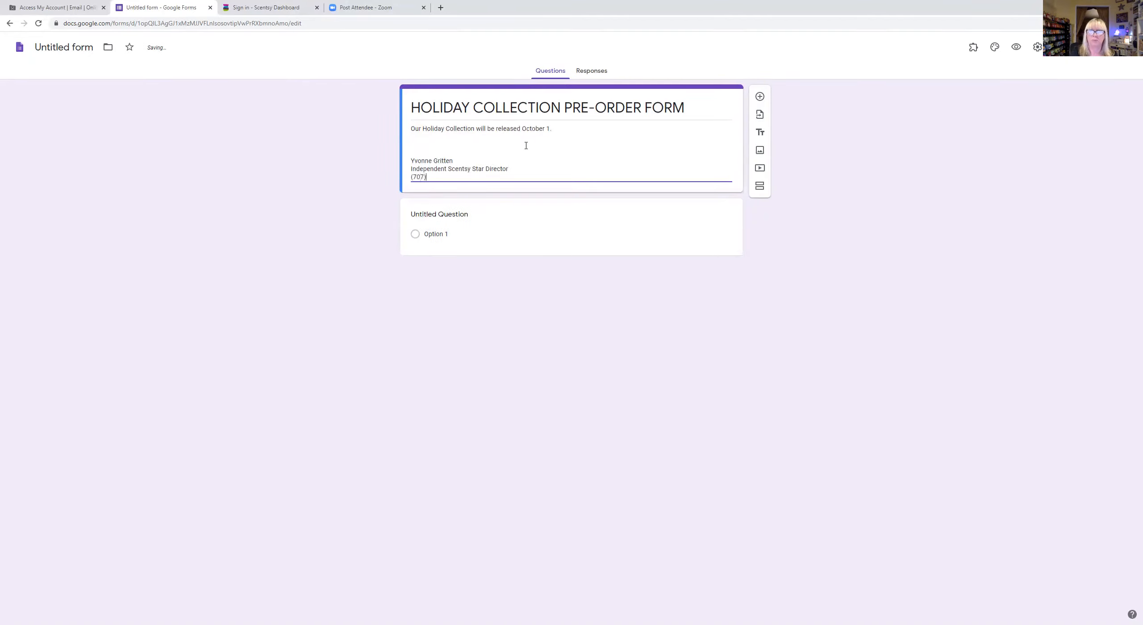
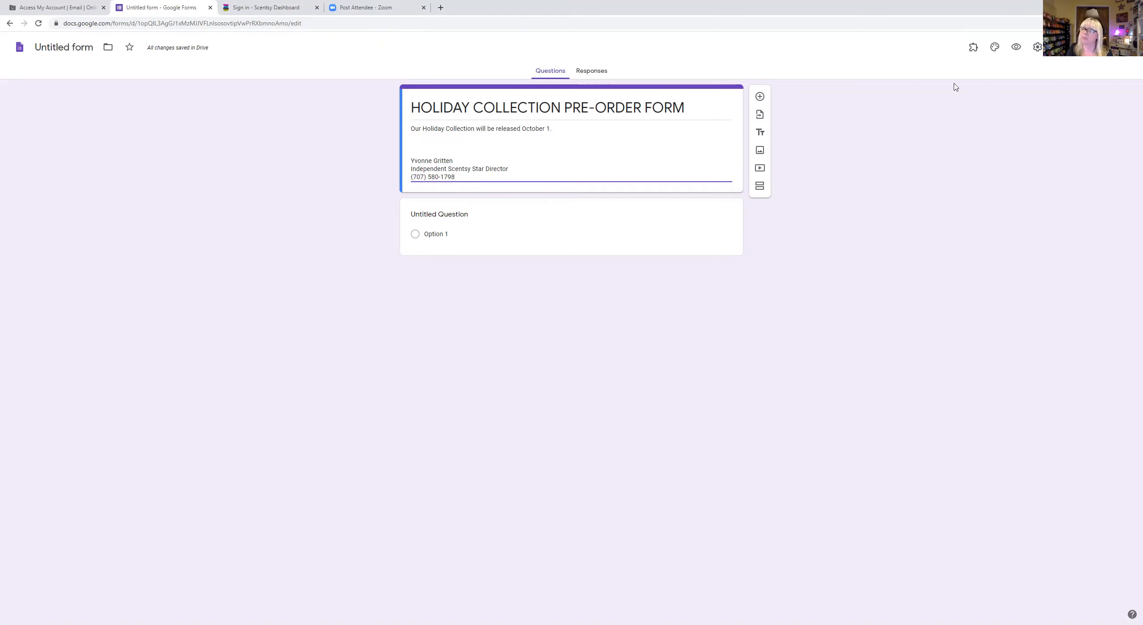
- Start uploading a header image from the Pictures > Biz folder
{"action": "left_click", "coordinate": [994, 48]}
{"action": "left_click", "coordinate": [1039, 135]}
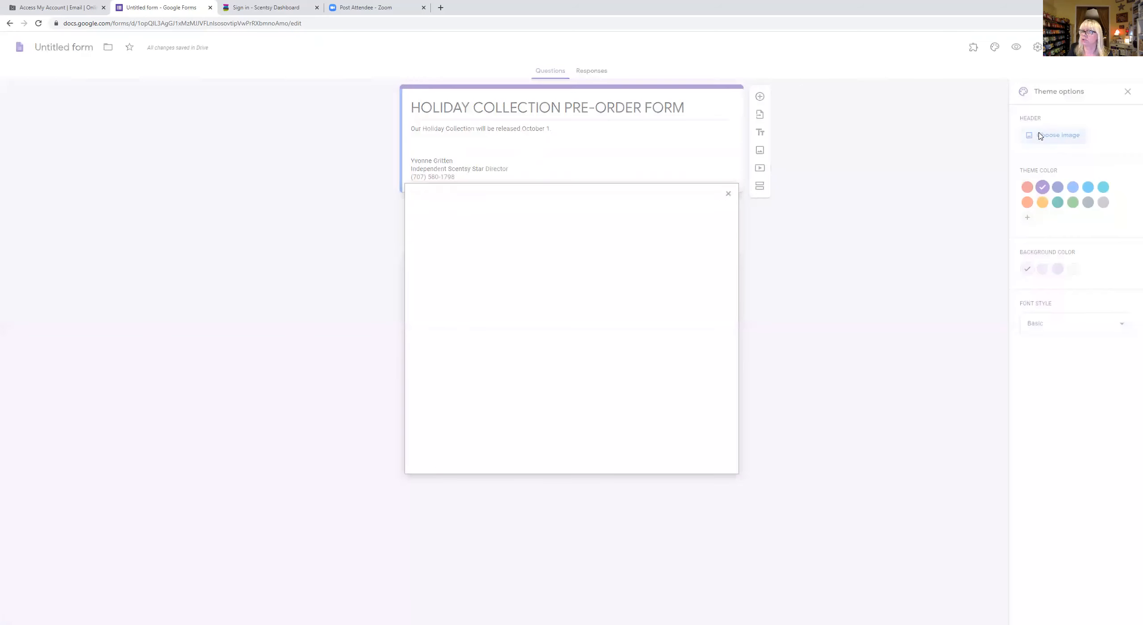
{"action": "left_click", "coordinate": [474, 228]}
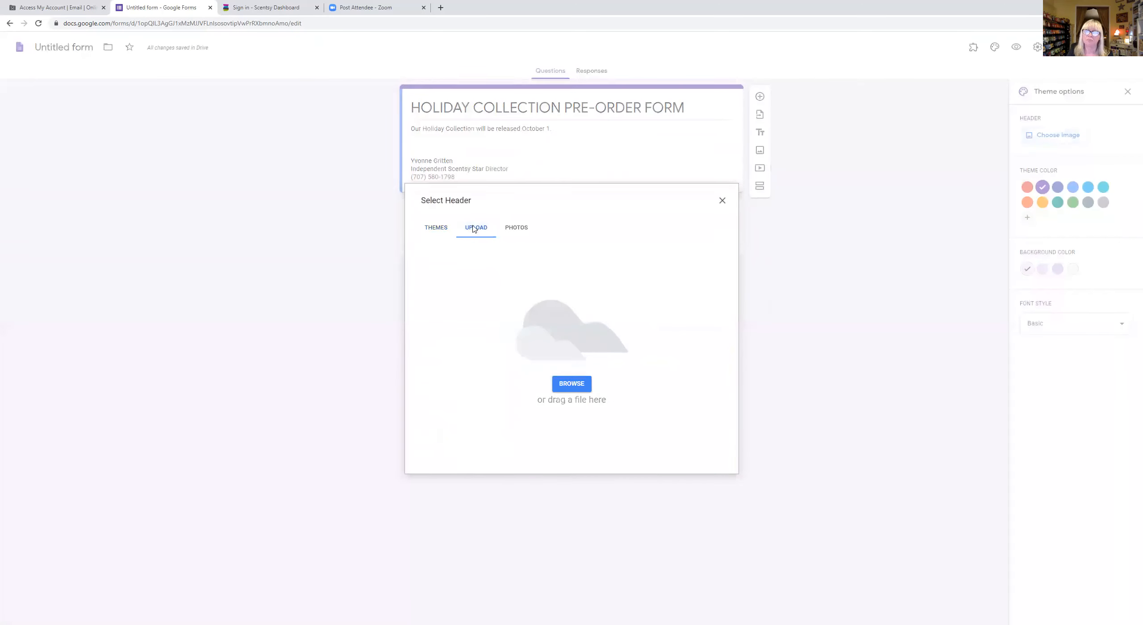
{"action": "left_click", "coordinate": [579, 388]}
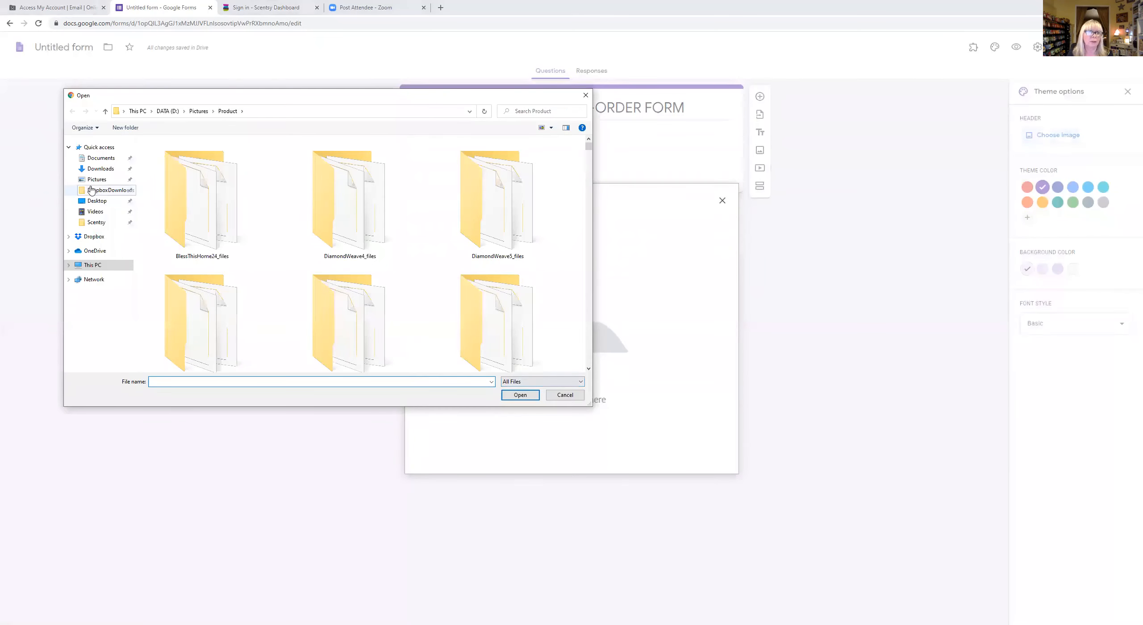
{"action": "left_click", "coordinate": [91, 179]}
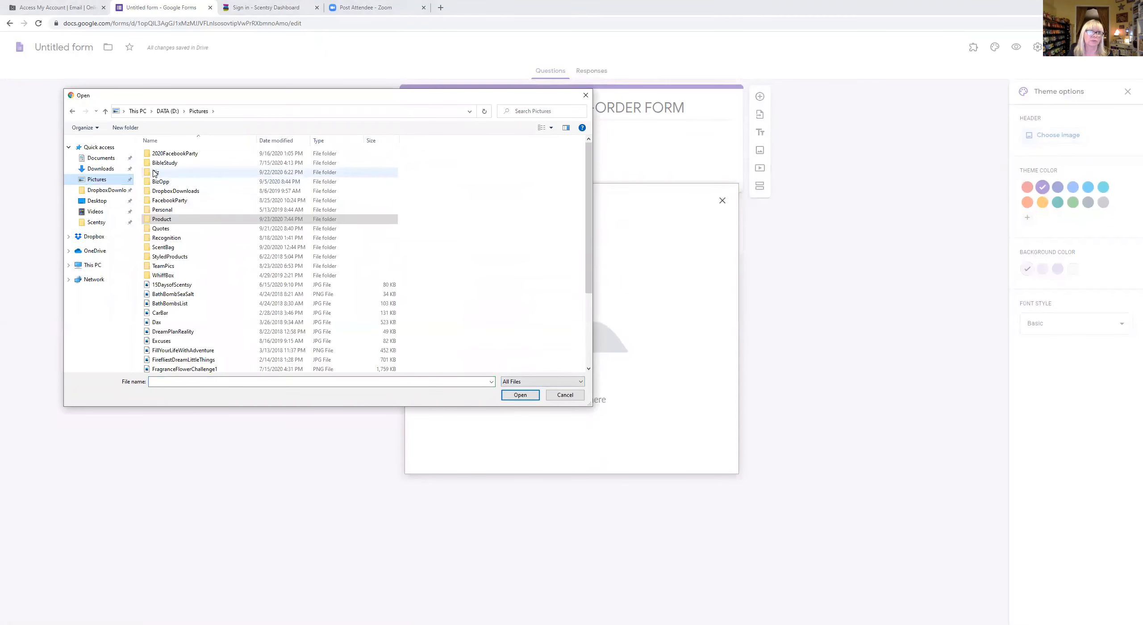
{"action": "double_click", "coordinate": [156, 172]}
- Upload CoverPhotoChristmas, crop it to the top edge, and apply it as the header
{"action": "left_click_drag", "start_coordinate": [589, 147], "coordinate": [588, 193]}
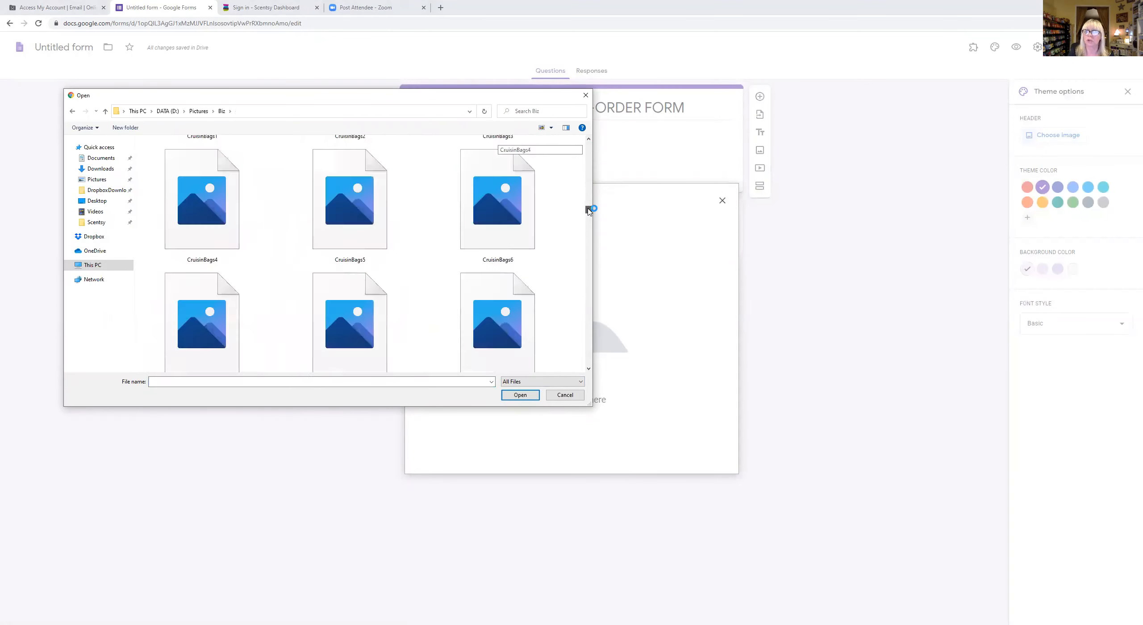
{"action": "scroll", "coordinate": [413, 268], "scroll_direction": "down", "scroll_amount": 10}
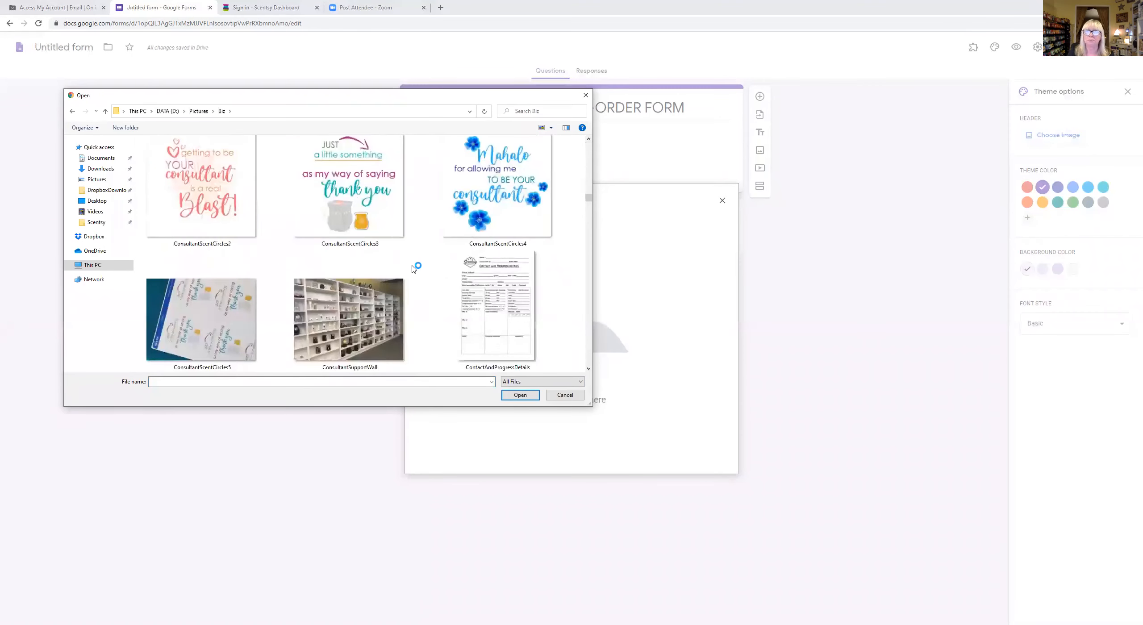
{"action": "scroll", "coordinate": [413, 268], "scroll_direction": "down", "scroll_amount": 4}
{"action": "scroll", "coordinate": [413, 267], "scroll_direction": "up", "scroll_amount": 5}
{"action": "left_click", "coordinate": [256, 250]}
{"action": "left_click", "coordinate": [520, 395]}
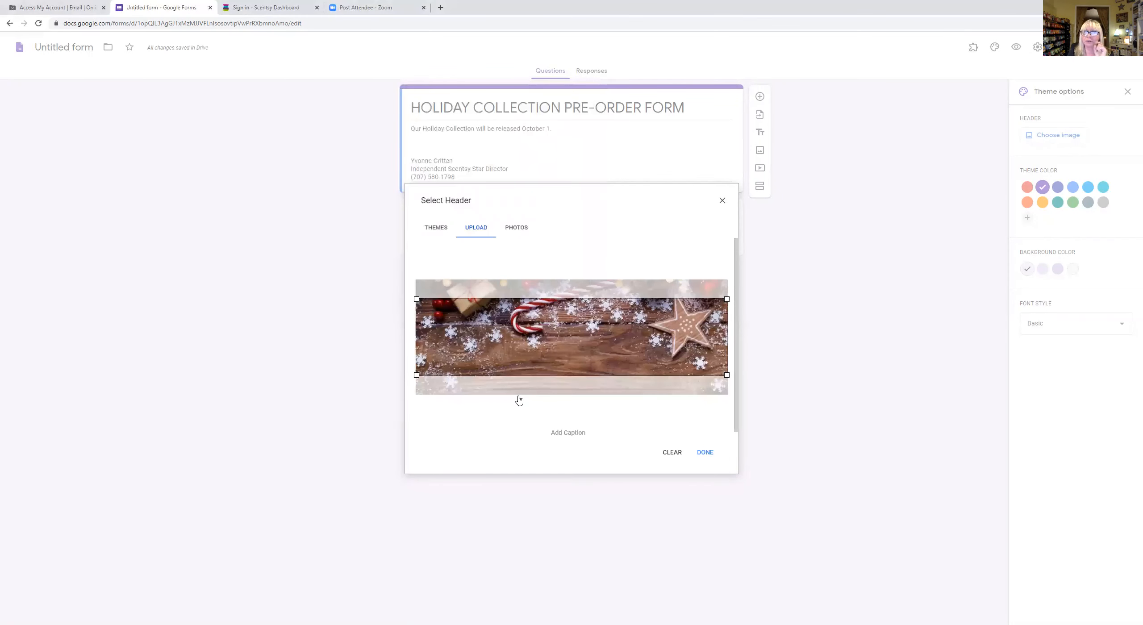
{"action": "left_click_drag", "start_coordinate": [605, 291], "coordinate": [605, 273]}
{"action": "left_click", "coordinate": [704, 453]}
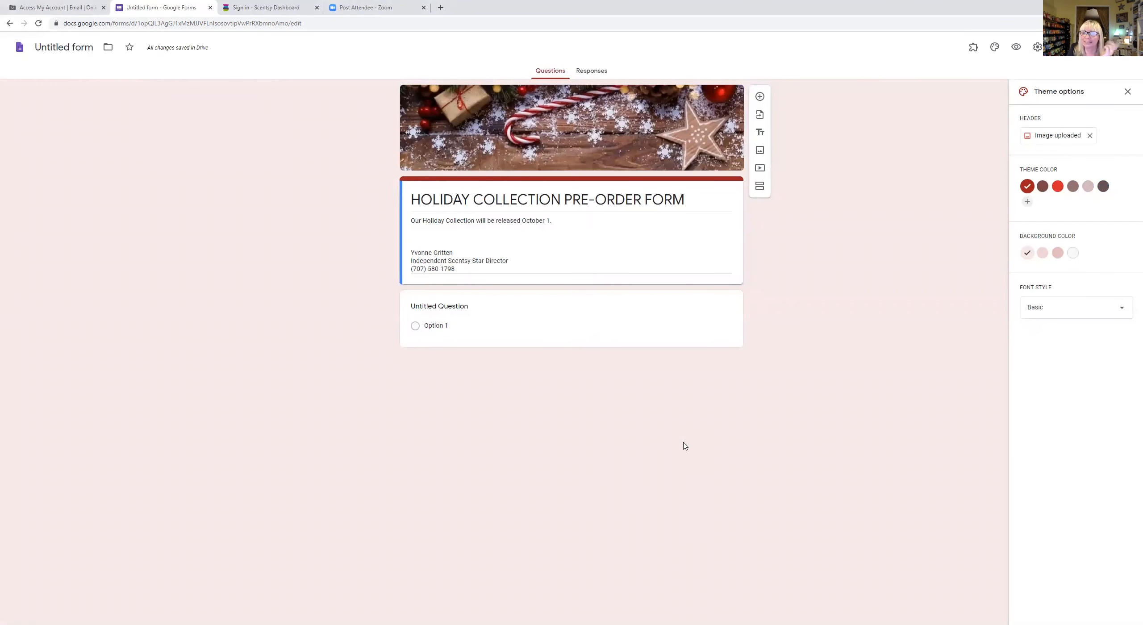
- Keep the holiday header image and set a red theme colour with a pale pink background
{"action": "left_click", "coordinate": [1057, 187]}
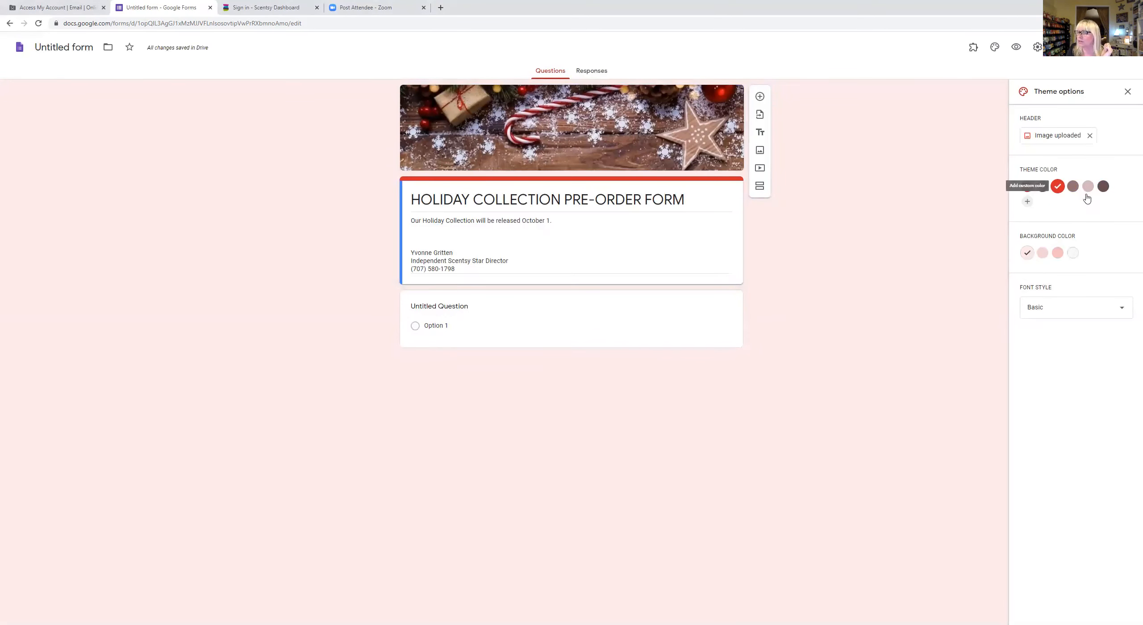
{"action": "left_click", "coordinate": [1057, 252]}
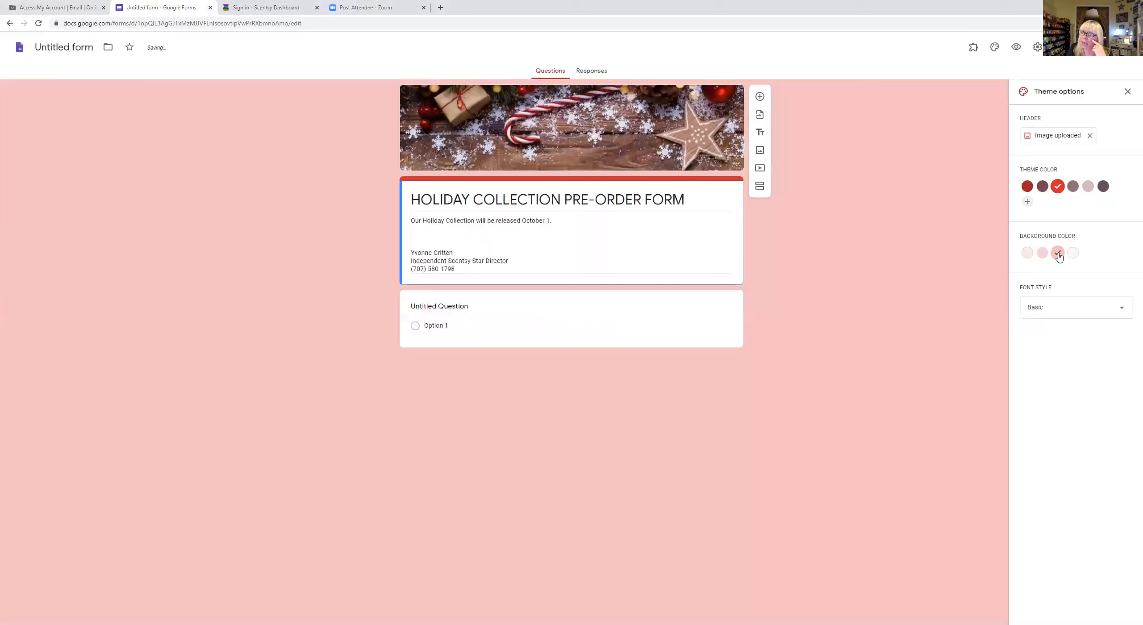
{"action": "left_click", "coordinate": [1072, 253]}
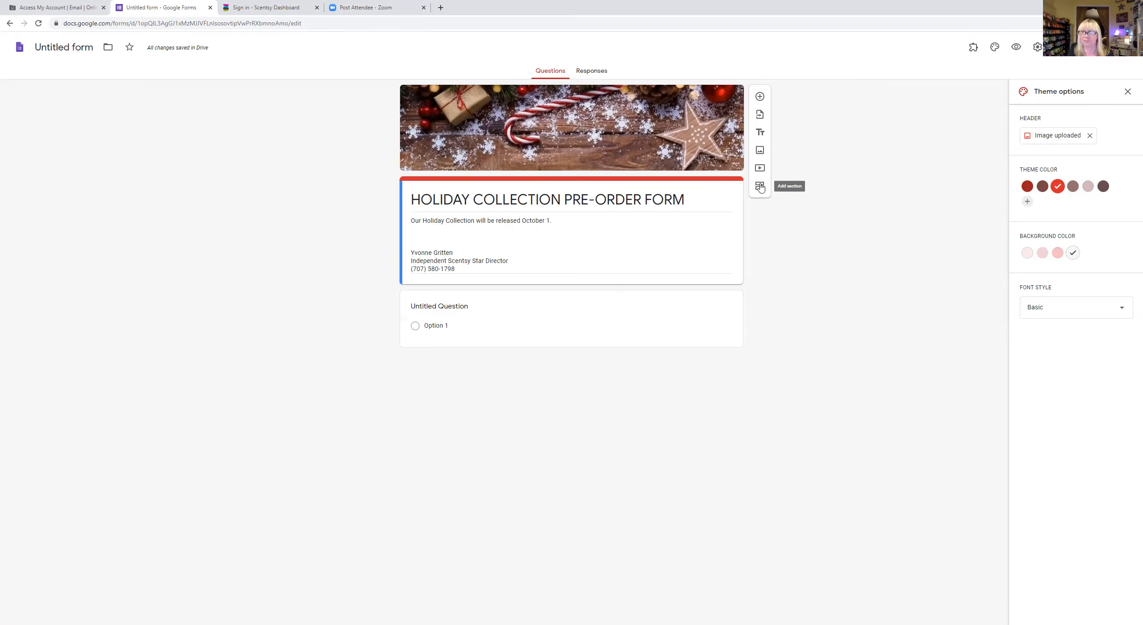
- Upload the StarryChristmas photo from Pictures > Product as an image item
{"action": "left_click", "coordinate": [760, 151]}
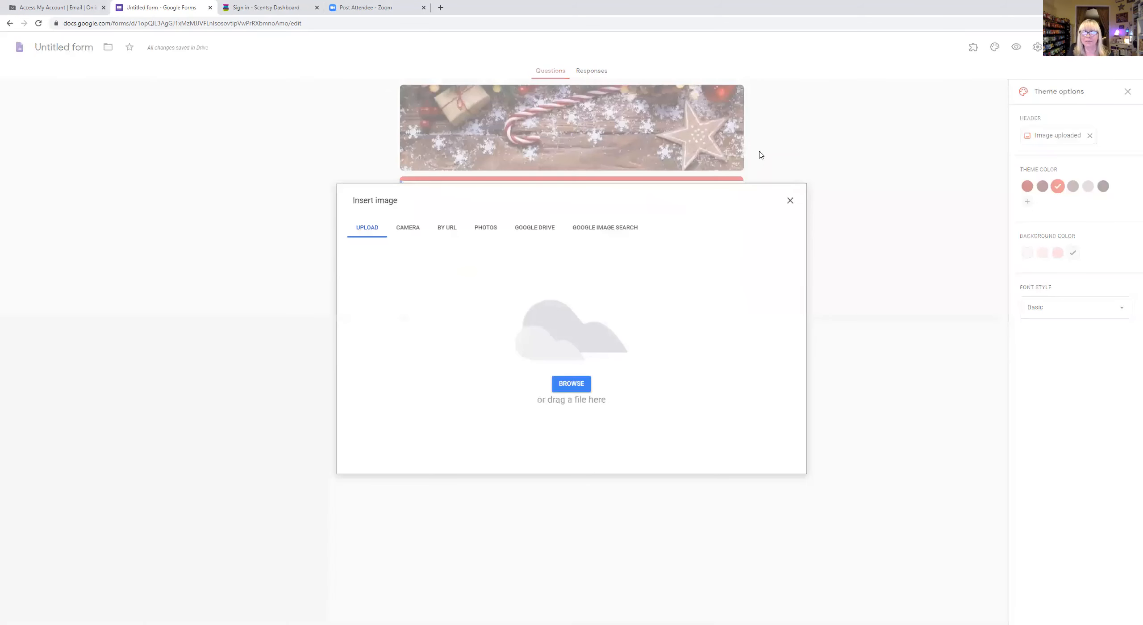
{"action": "left_click", "coordinate": [572, 384]}
{"action": "left_click", "coordinate": [98, 180]}
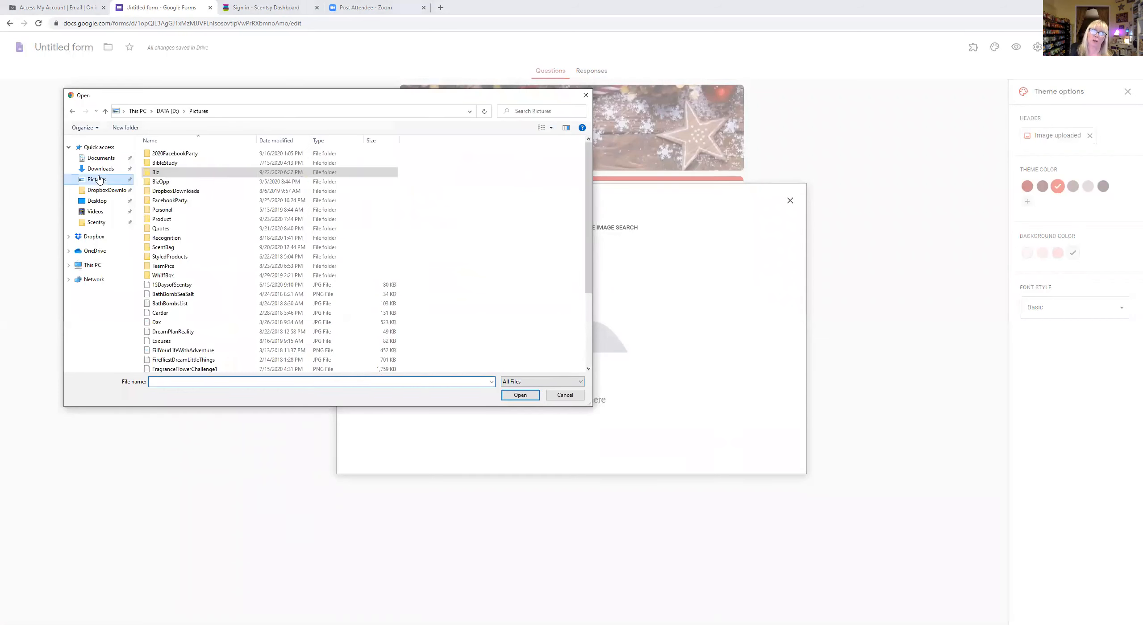
{"action": "double_click", "coordinate": [173, 221]}
{"action": "left_click_drag", "start_coordinate": [588, 150], "coordinate": [594, 252]}
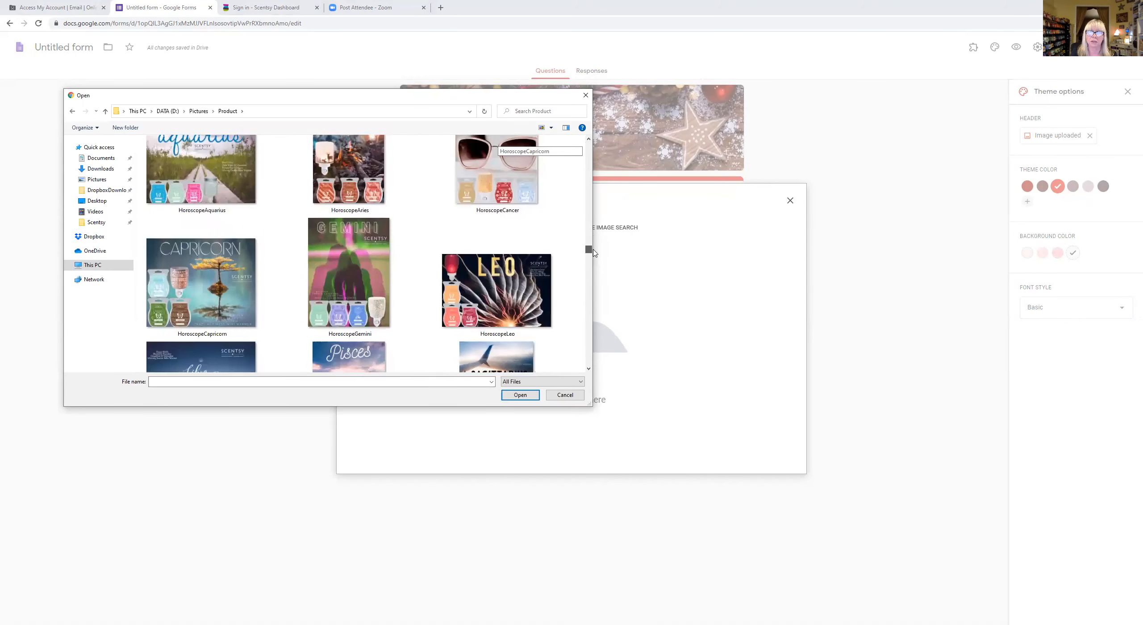
{"action": "scroll", "coordinate": [501, 237], "scroll_direction": "up", "scroll_amount": 5}
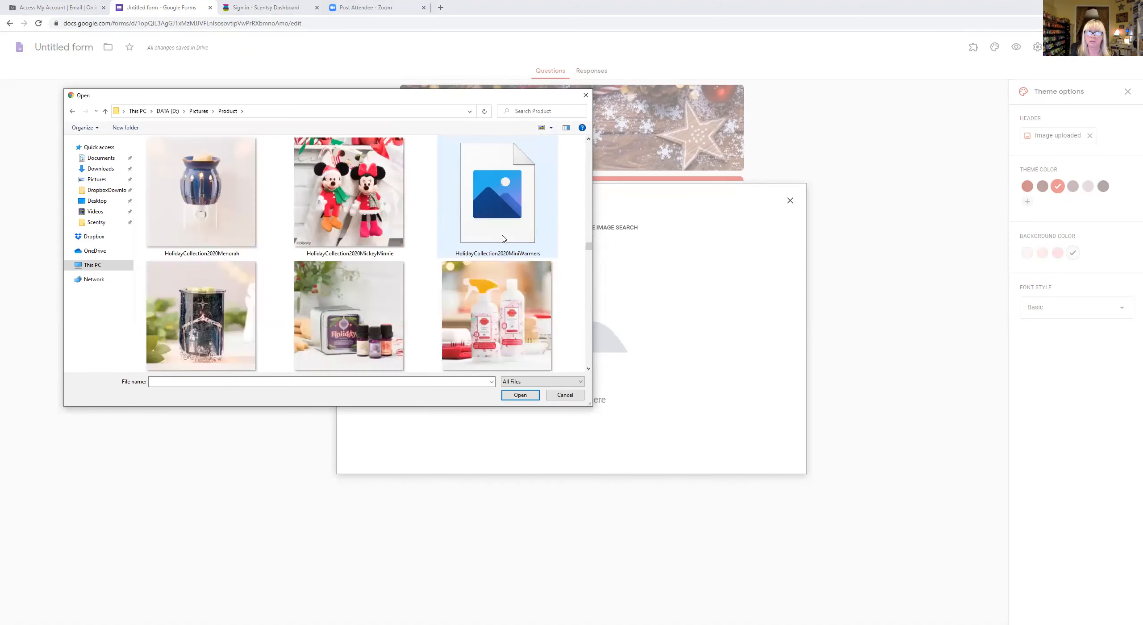
{"action": "scroll", "coordinate": [502, 239], "scroll_direction": "up", "scroll_amount": 5}
{"action": "scroll", "coordinate": [502, 239], "scroll_direction": "up", "scroll_amount": 5}
{"action": "scroll", "coordinate": [502, 239], "scroll_direction": "down", "scroll_amount": 4}
{"action": "scroll", "coordinate": [502, 238], "scroll_direction": "down", "scroll_amount": 3}
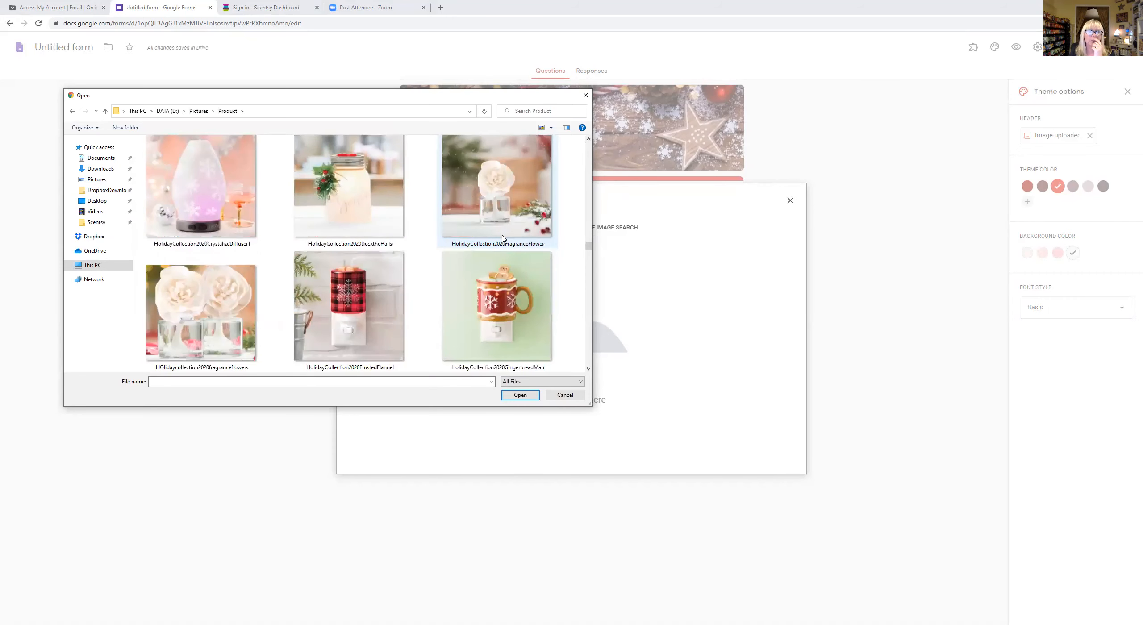
{"action": "scroll", "coordinate": [502, 239], "scroll_direction": "down", "scroll_amount": 8}
{"action": "left_click", "coordinate": [189, 317]}
{"action": "left_click", "coordinate": [526, 397]}
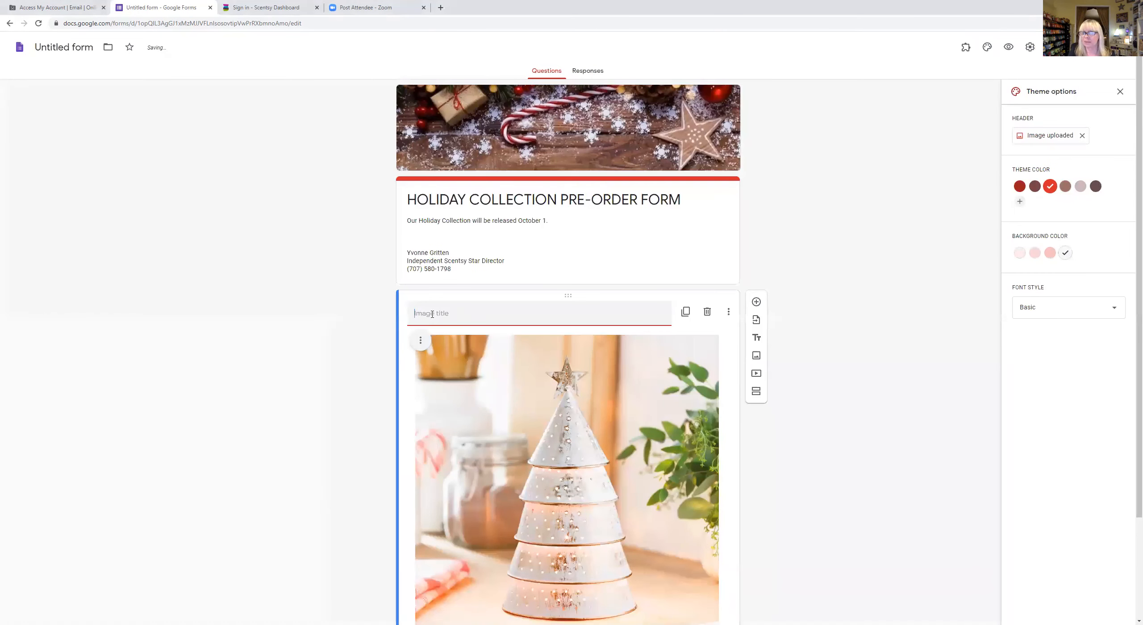
- Title the product image 'Starry Christmas'
{"action": "type", "text": "S"}
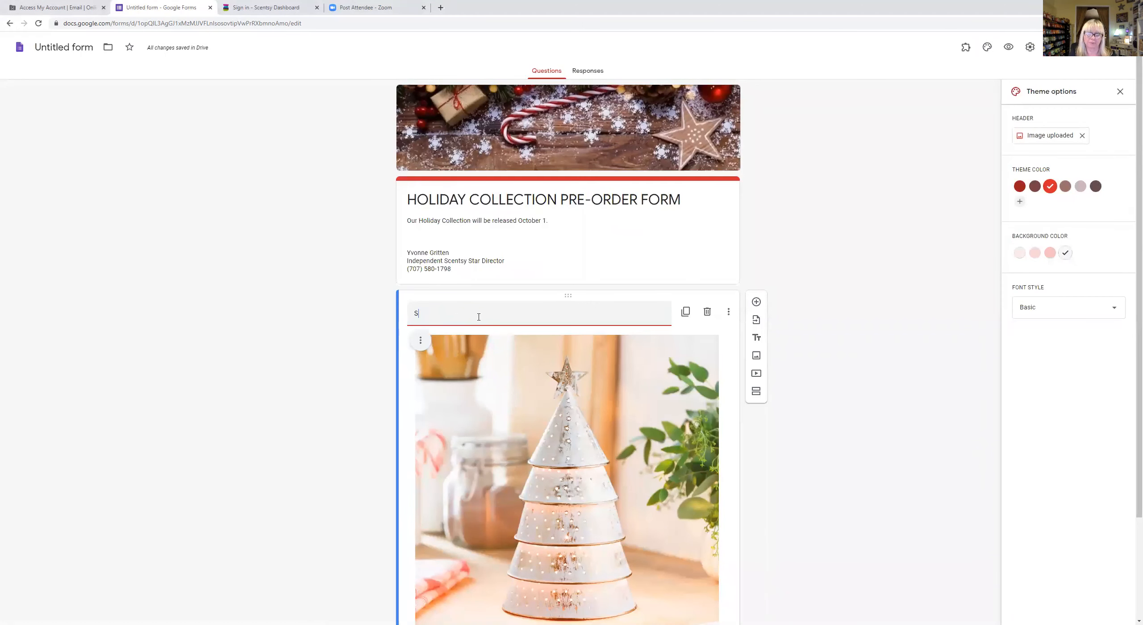
{"action": "type", "text": "tarry Christmas"}
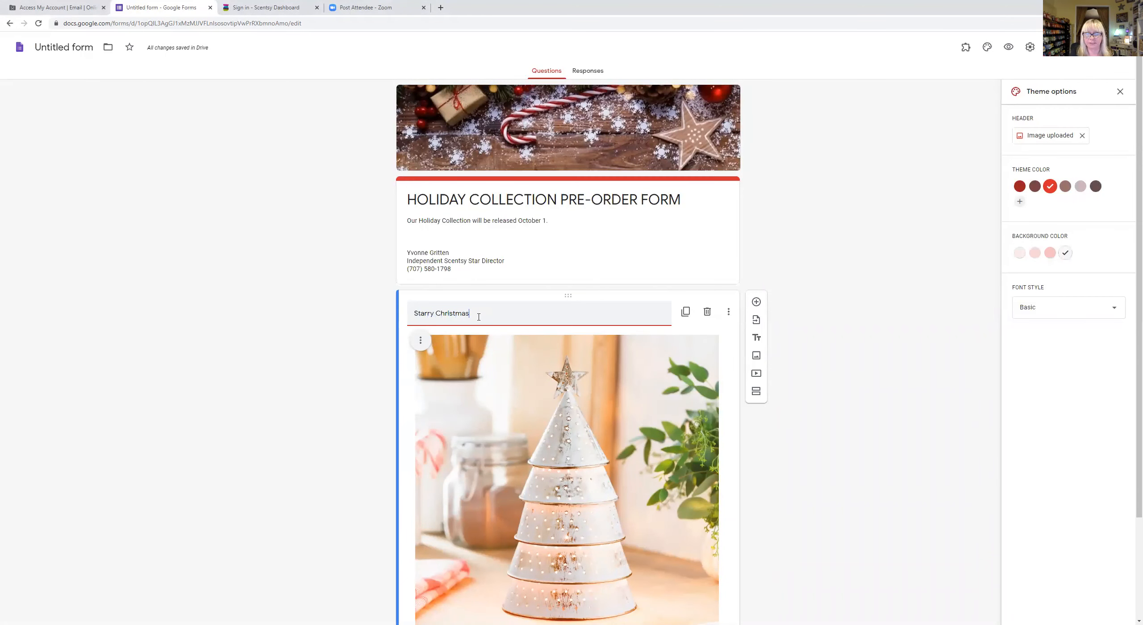
{"action": "scroll", "coordinate": [873, 389], "scroll_direction": "down", "scroll_amount": 3}
{"action": "left_click", "coordinate": [873, 389]}
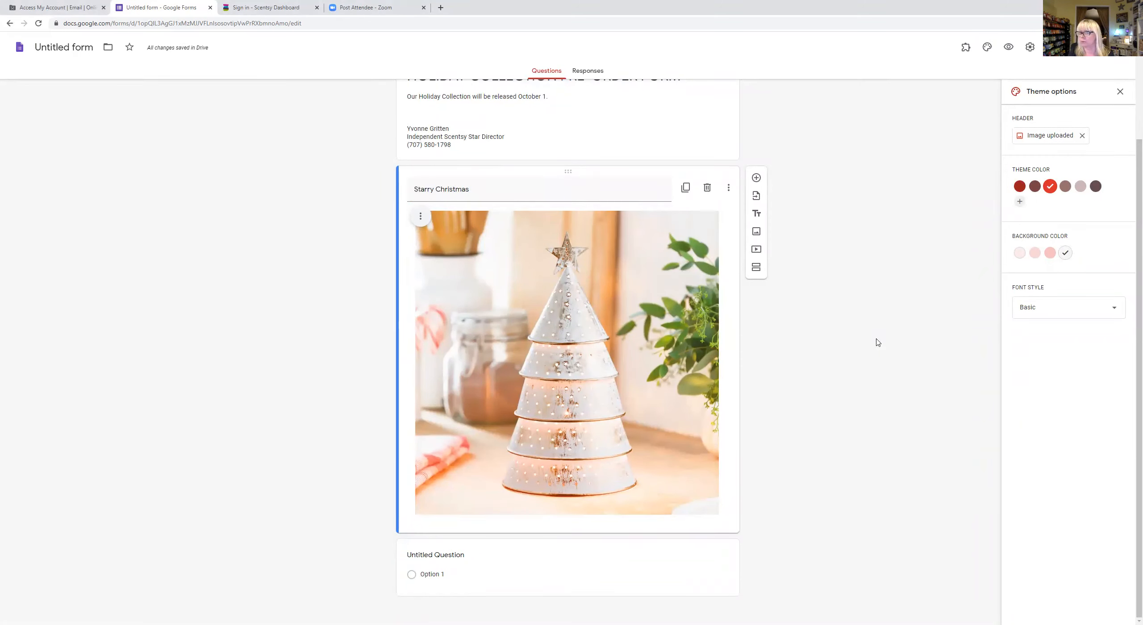
- Add a question below the image reading 'Order me the Starry Christmas Warmer'
{"action": "left_click", "coordinate": [756, 178]}
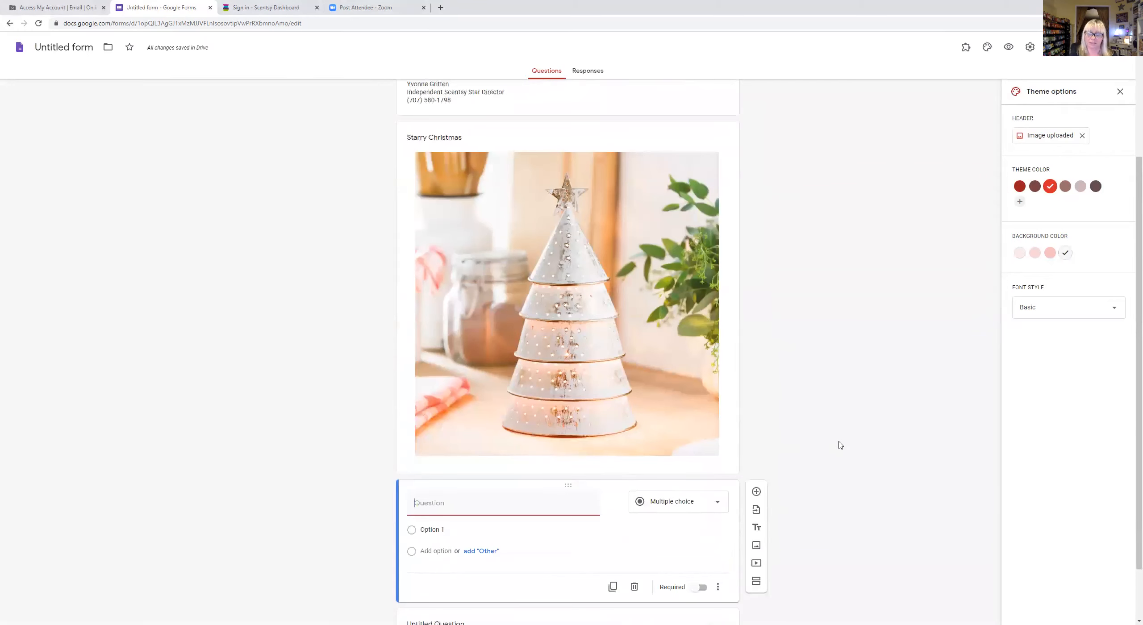
{"action": "type", "text": "PLea"}
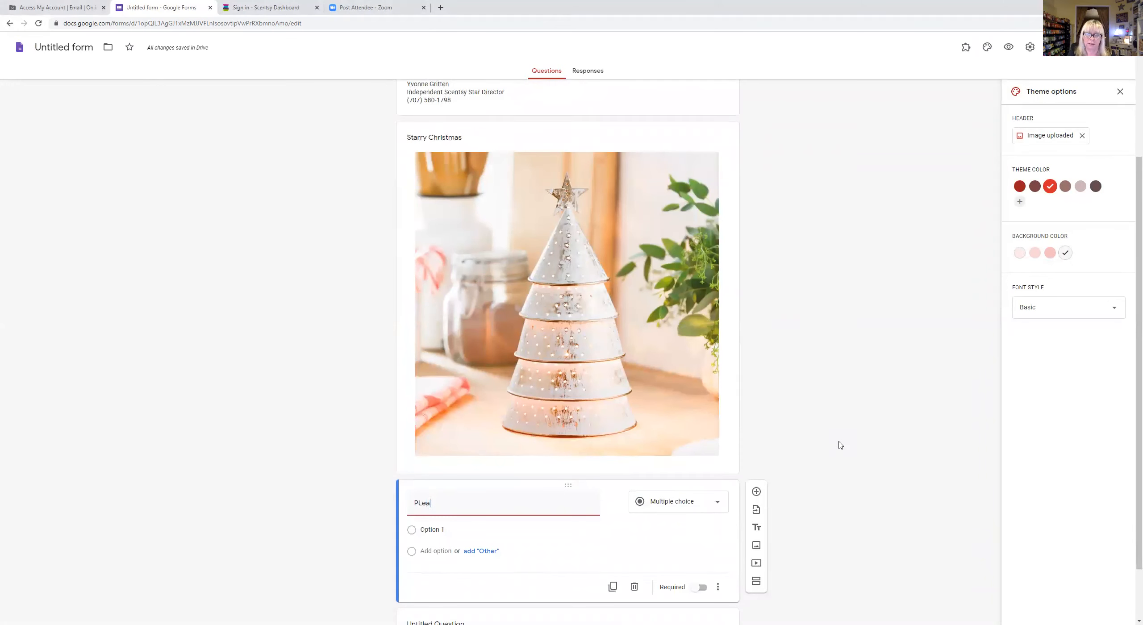
{"action": "key", "text": "BackSpace"}
{"action": "type", "text": "pLE"}
{"action": "key", "text": "BackSpace"}
{"action": "type", "text": "Order me the "}
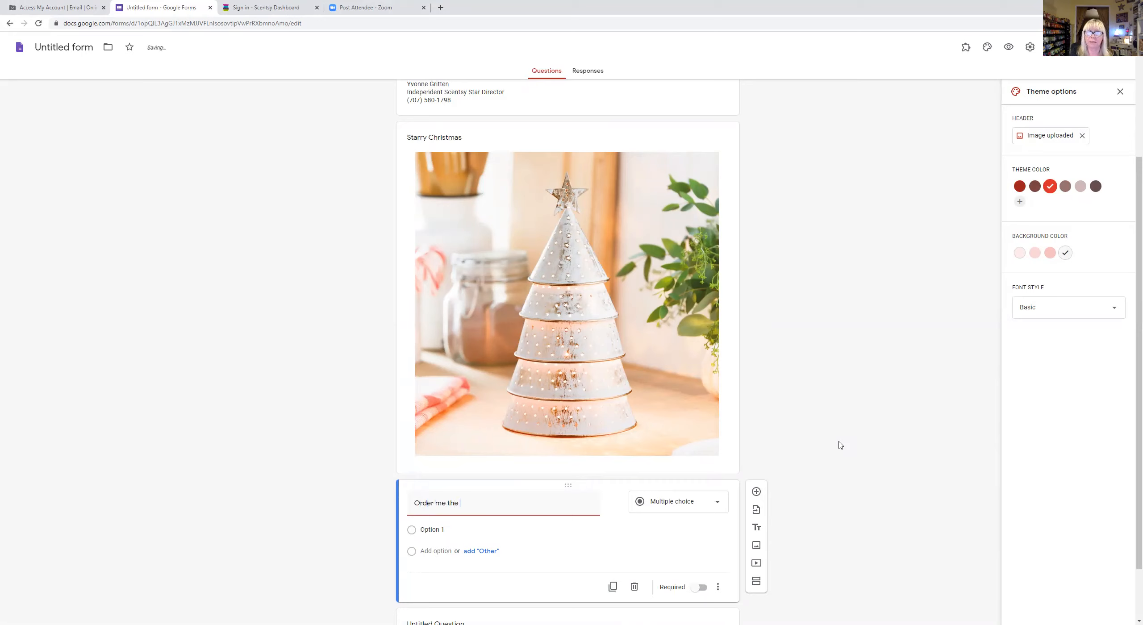
{"action": "type", "text": "Starry Christmas Warmer"}
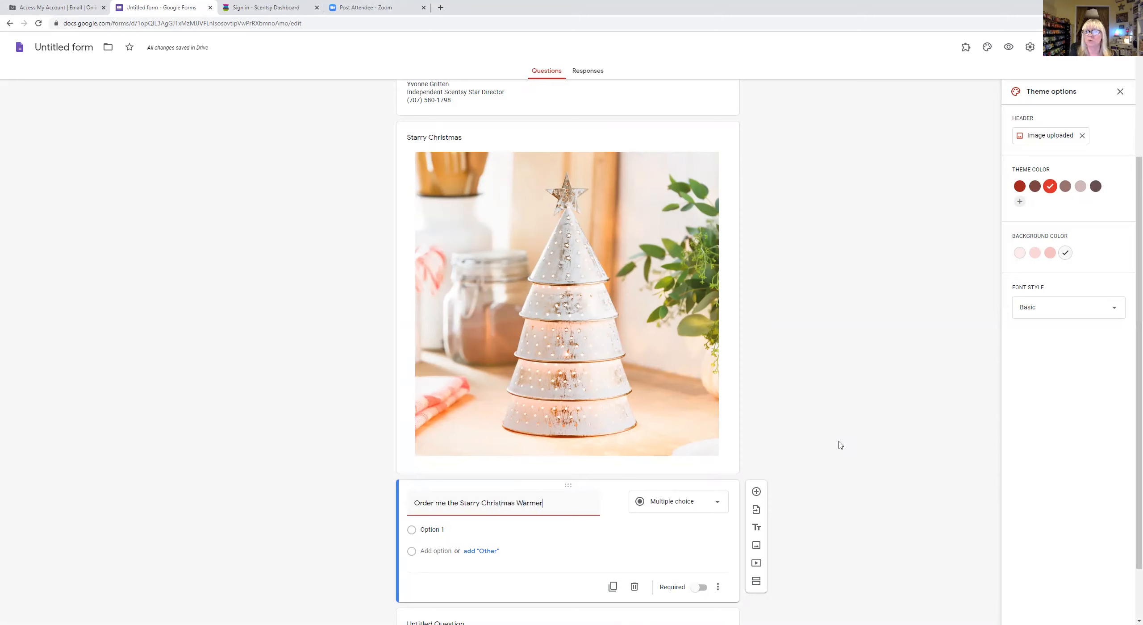
- Extend the image title to 'Starry Christmas Warmer'
{"action": "left_click", "coordinate": [458, 129]}
{"action": "left_click", "coordinate": [471, 145]}
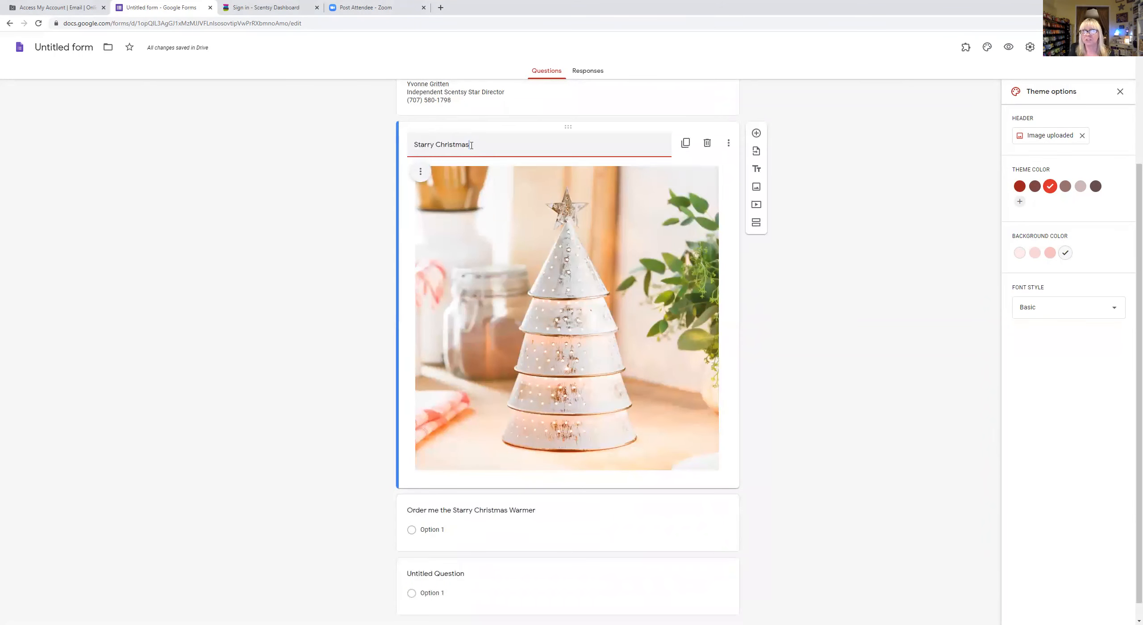
{"action": "type", "text": "Warmer"}
{"action": "scroll", "coordinate": [544, 185], "scroll_direction": "down", "scroll_amount": 1}
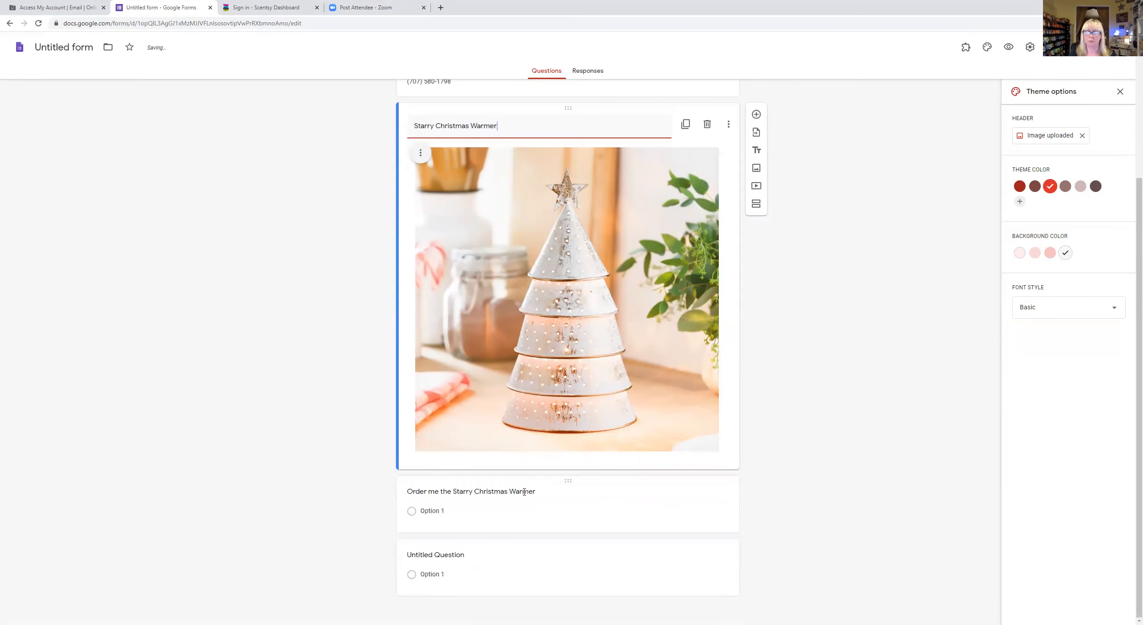
{"action": "left_click", "coordinate": [541, 500]}
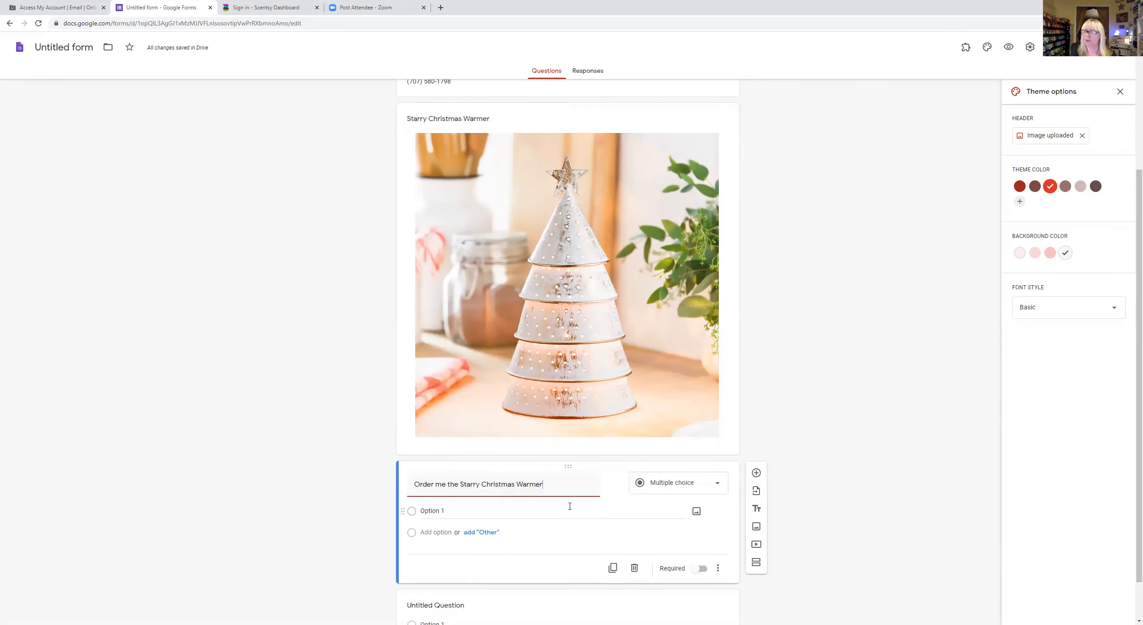
- Make it a Checkboxes question with choices 'one for $55', 'two for $110' and Other
{"action": "left_click", "coordinate": [716, 483]}
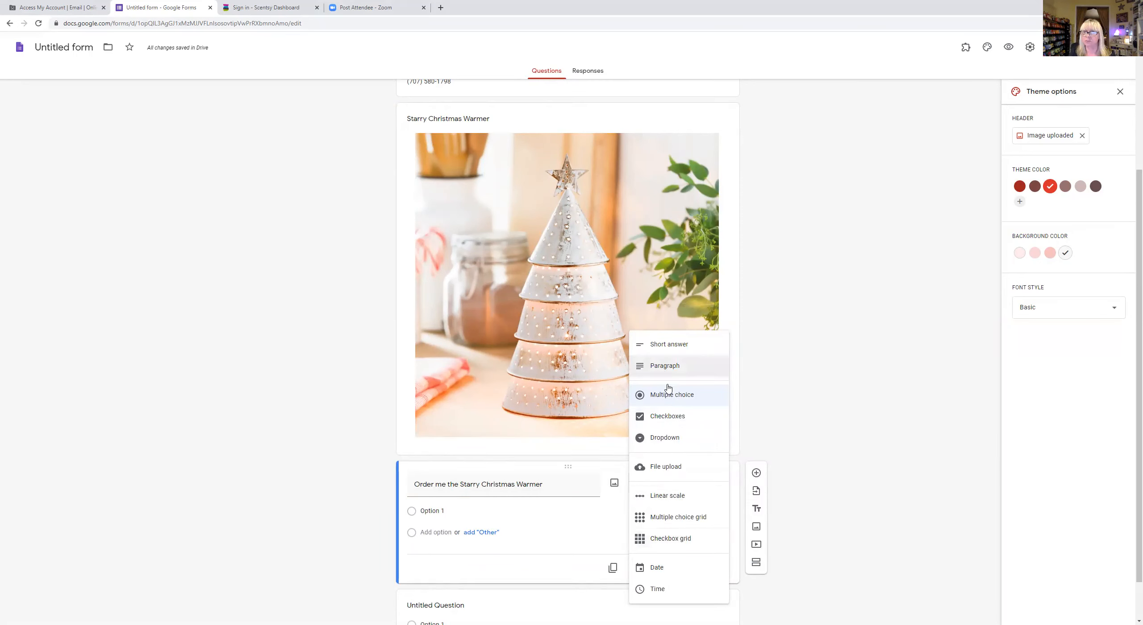
{"action": "left_click", "coordinate": [666, 415]}
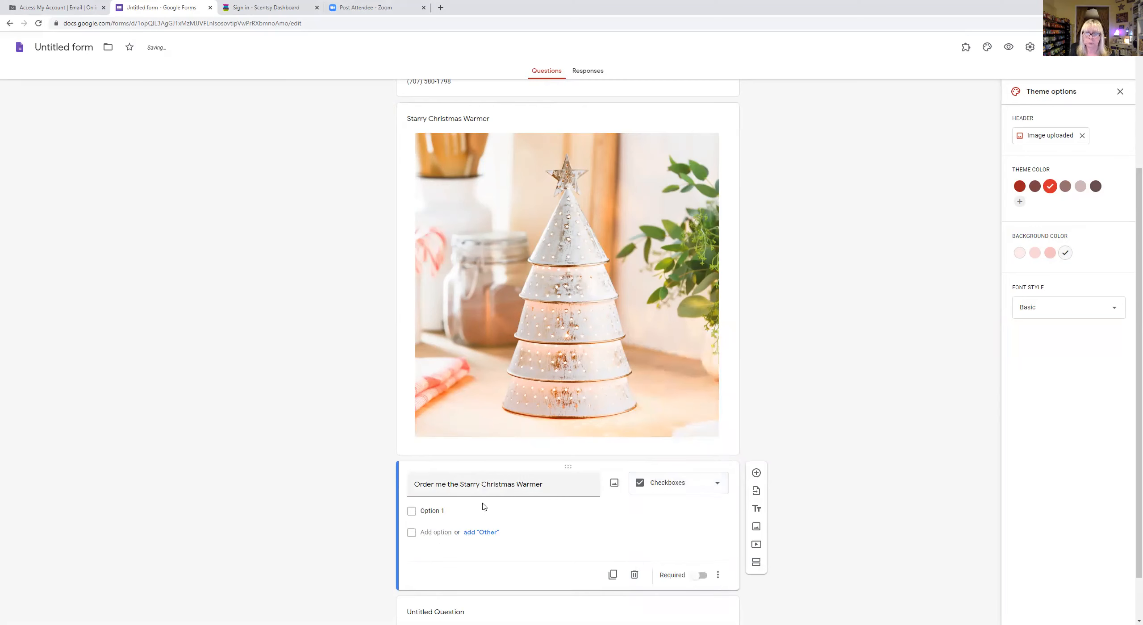
{"action": "left_click", "coordinate": [466, 513]}
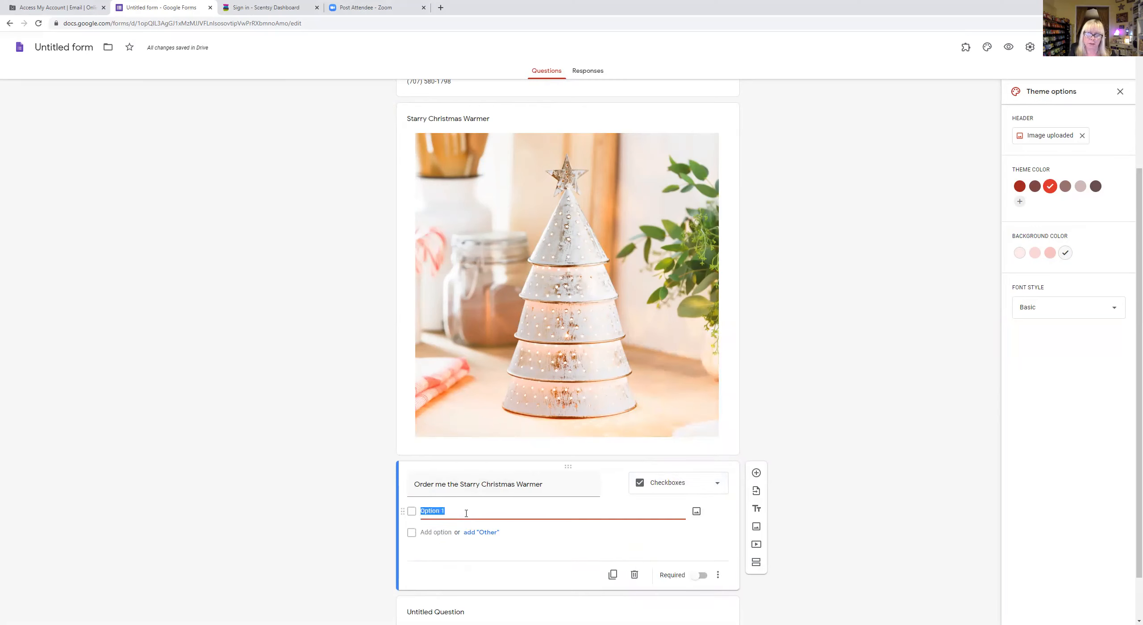
{"action": "type", "text": "one for $55"}
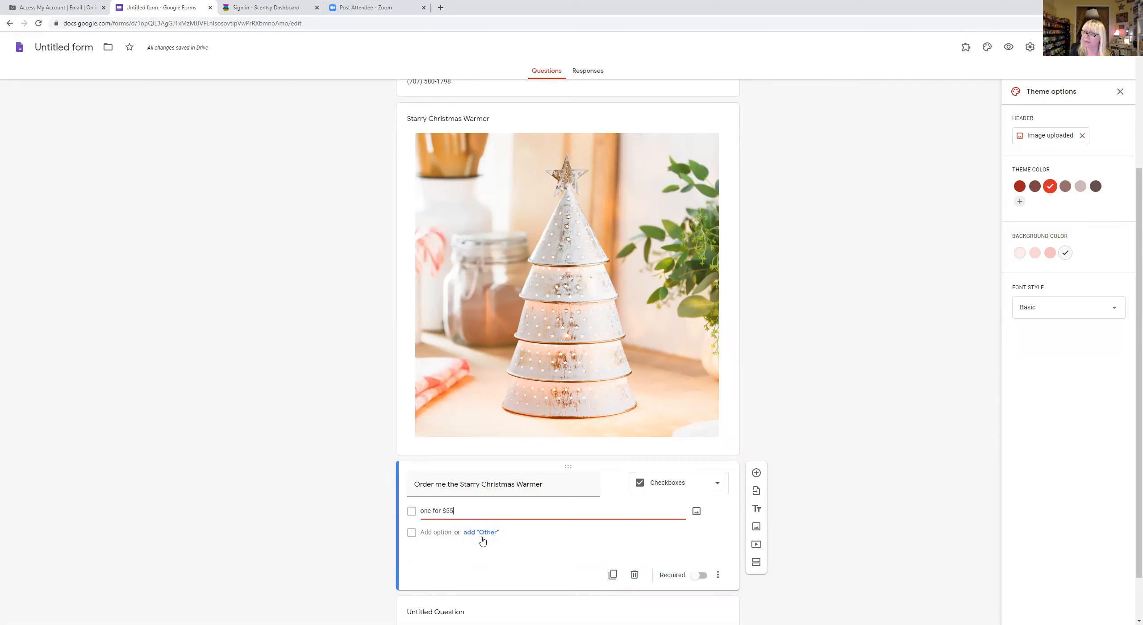
{"action": "left_click", "coordinate": [439, 534]}
{"action": "type", "text": "o"}
{"action": "type", "text": "two"}
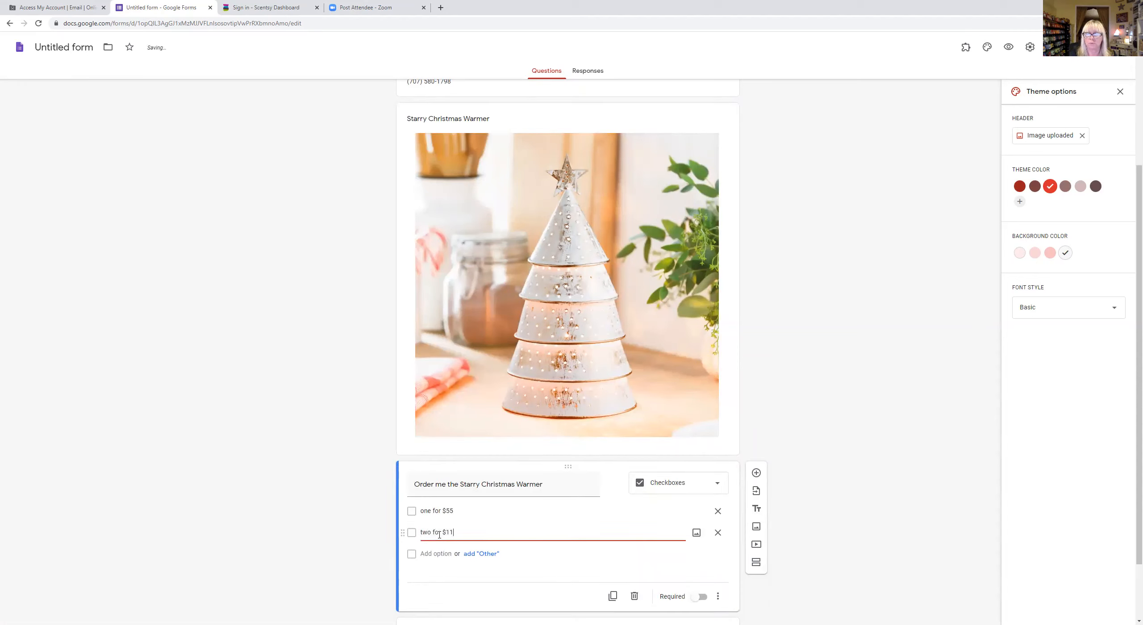
{"action": "left_click", "coordinate": [480, 555]}
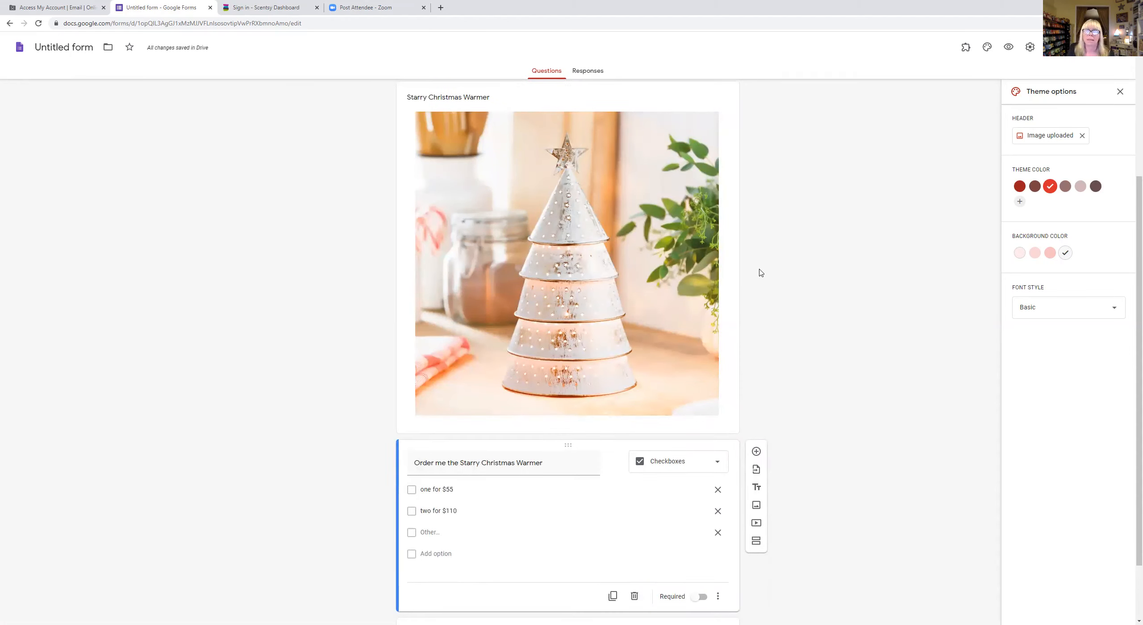
{"action": "scroll", "coordinate": [759, 273], "scroll_direction": "down", "scroll_amount": 2}
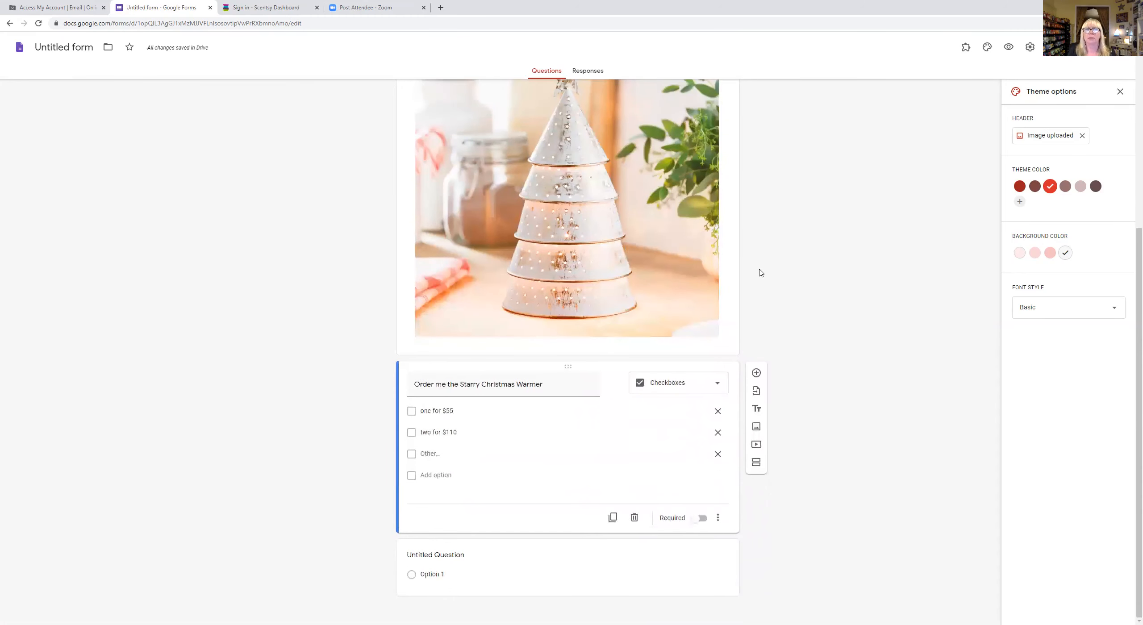
- Insert the FrostedFlannel photo from Pictures > Product as a new image item
{"action": "left_click", "coordinate": [756, 427]}
{"action": "left_click", "coordinate": [569, 384]}
{"action": "left_click", "coordinate": [90, 180]}
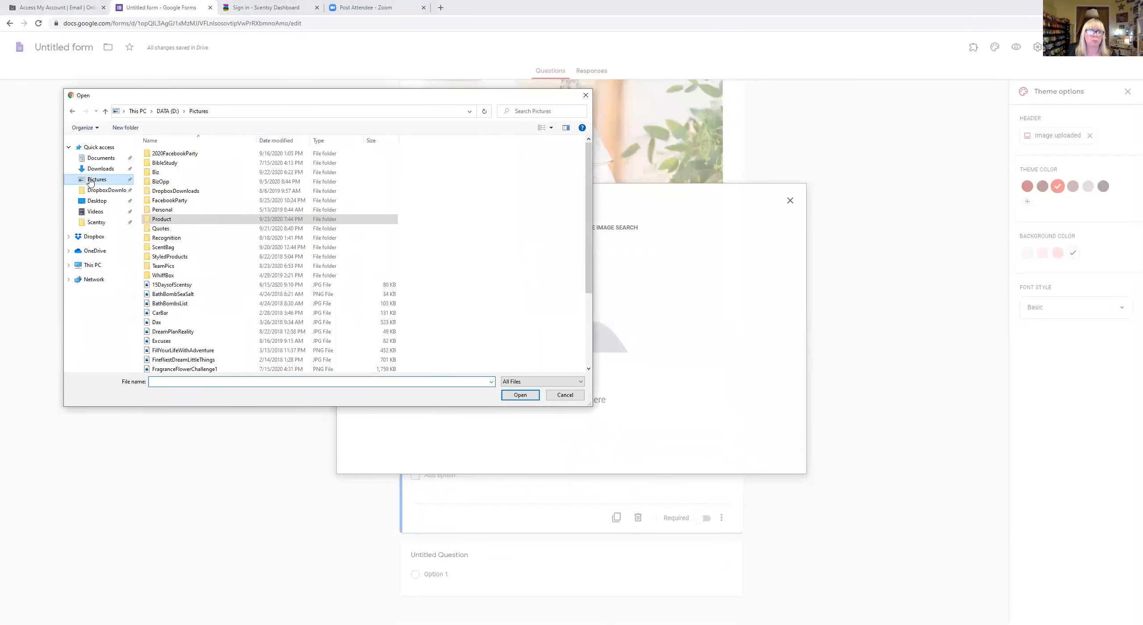
{"action": "double_click", "coordinate": [162, 219]}
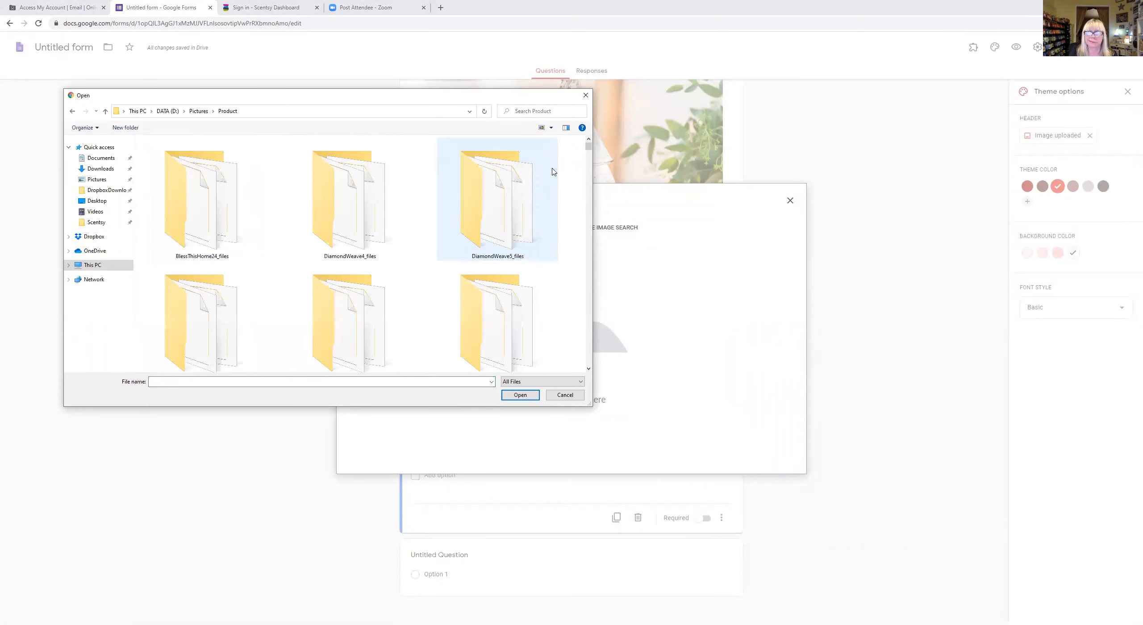
{"action": "left_click_drag", "start_coordinate": [588, 149], "coordinate": [585, 246]}
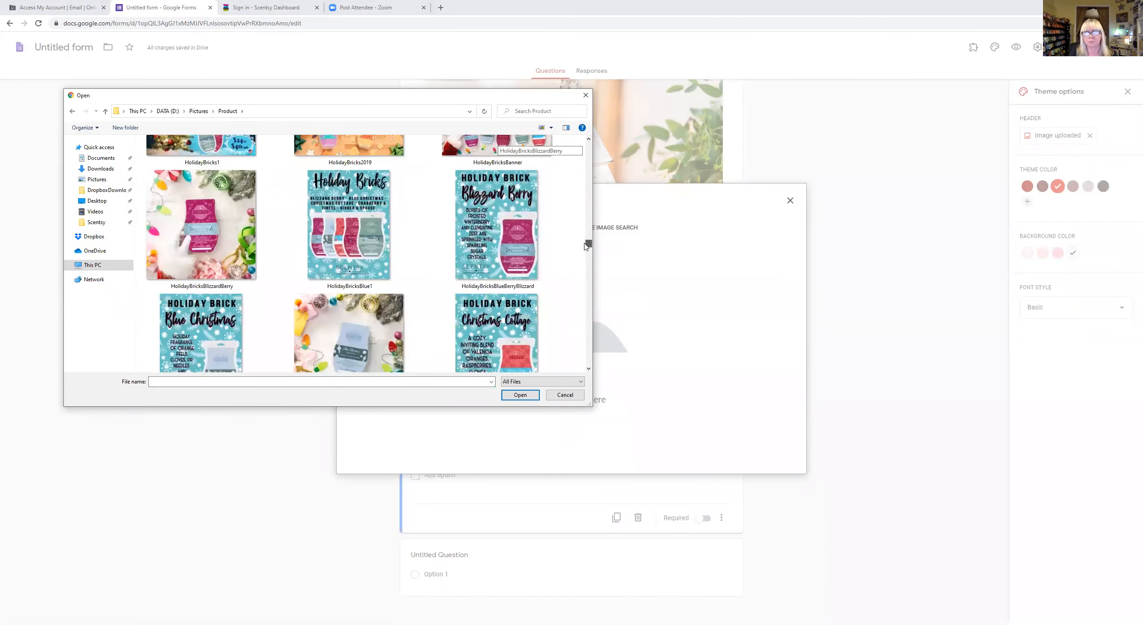
{"action": "scroll", "coordinate": [408, 238], "scroll_direction": "up", "scroll_amount": 3}
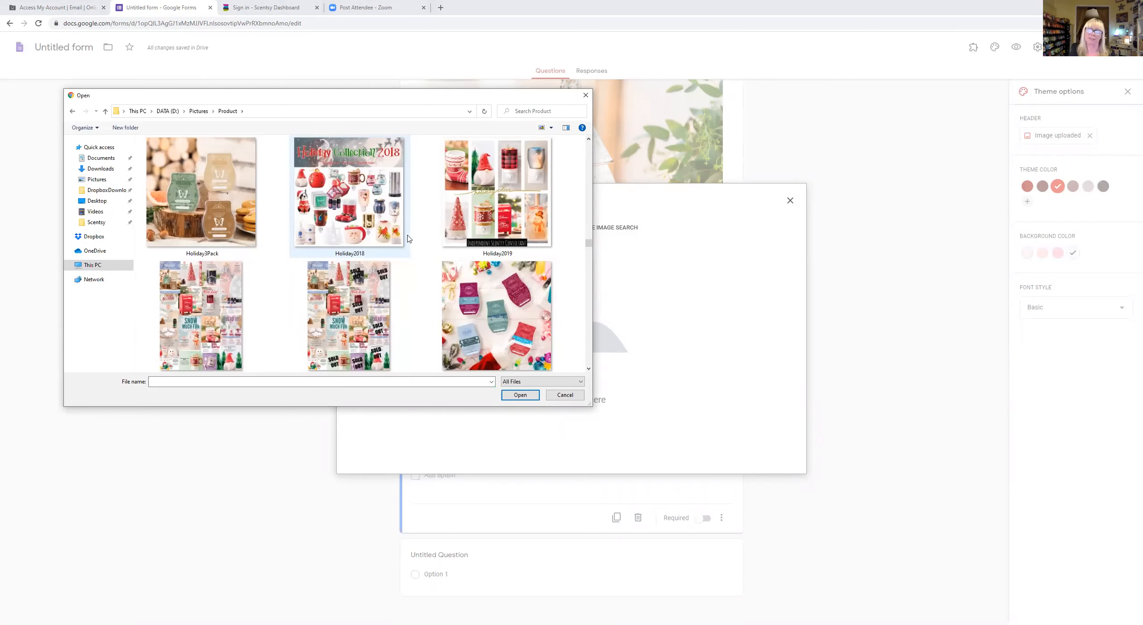
{"action": "scroll", "coordinate": [415, 263], "scroll_direction": "up", "scroll_amount": 3}
{"action": "scroll", "coordinate": [414, 262], "scroll_direction": "down", "scroll_amount": 8}
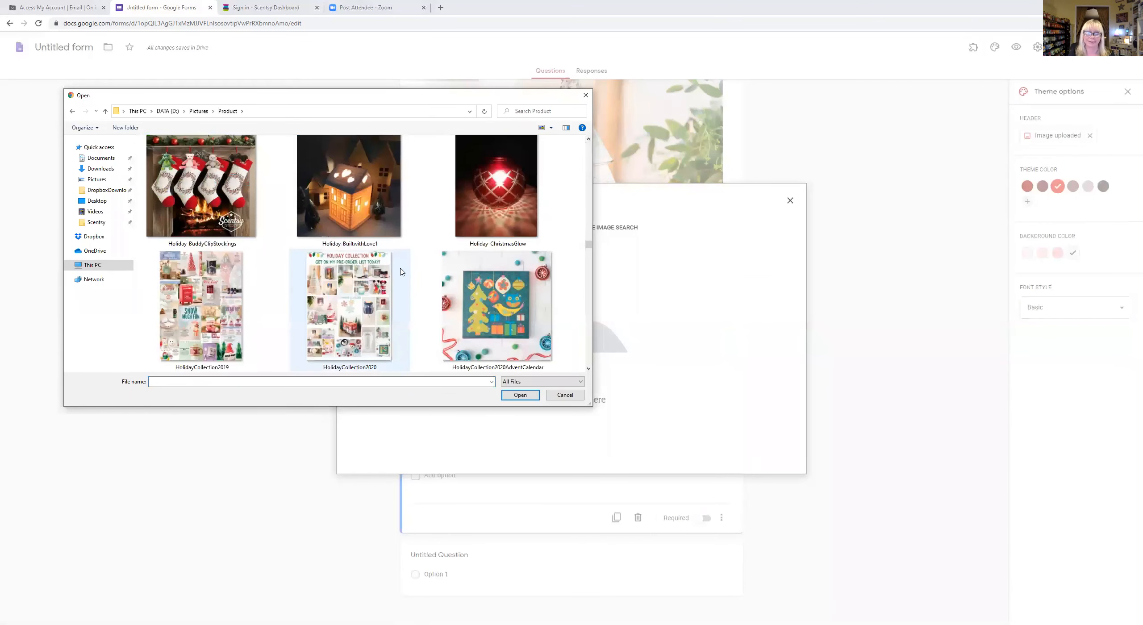
{"action": "scroll", "coordinate": [400, 272], "scroll_direction": "down", "scroll_amount": 3}
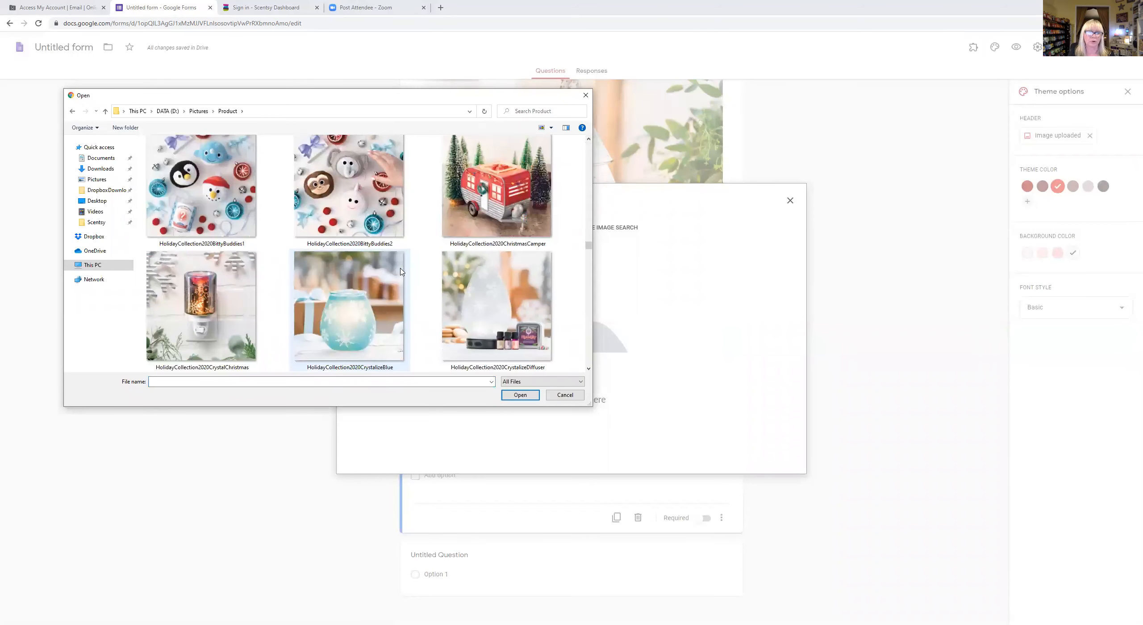
{"action": "scroll", "coordinate": [400, 271], "scroll_direction": "down", "scroll_amount": 3}
{"action": "left_click", "coordinate": [403, 273]}
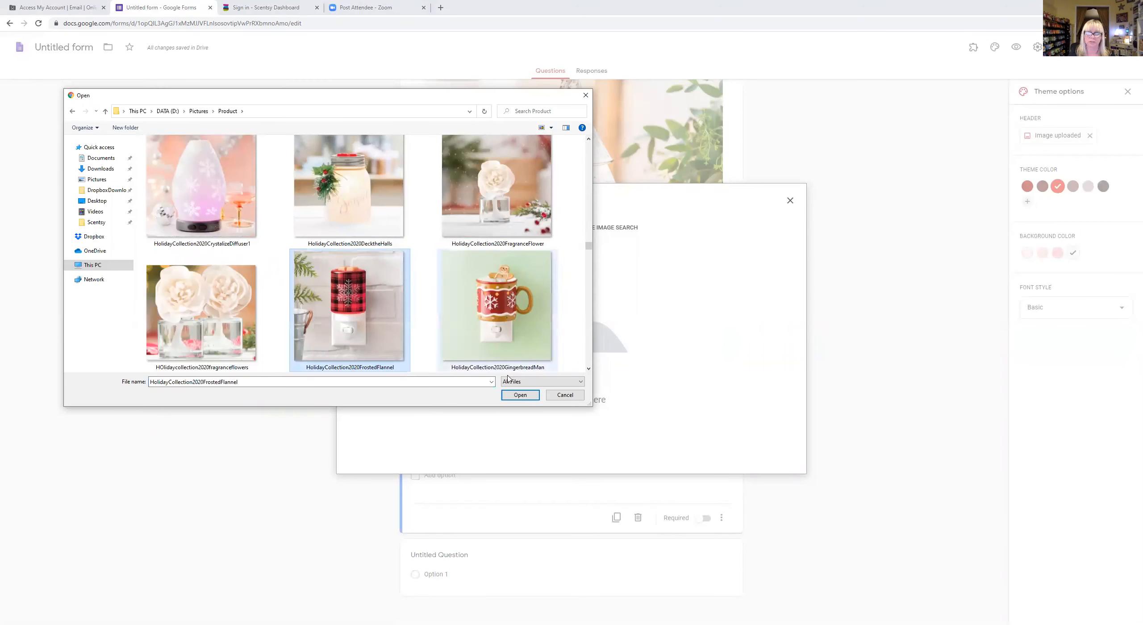
{"action": "left_click", "coordinate": [514, 399]}
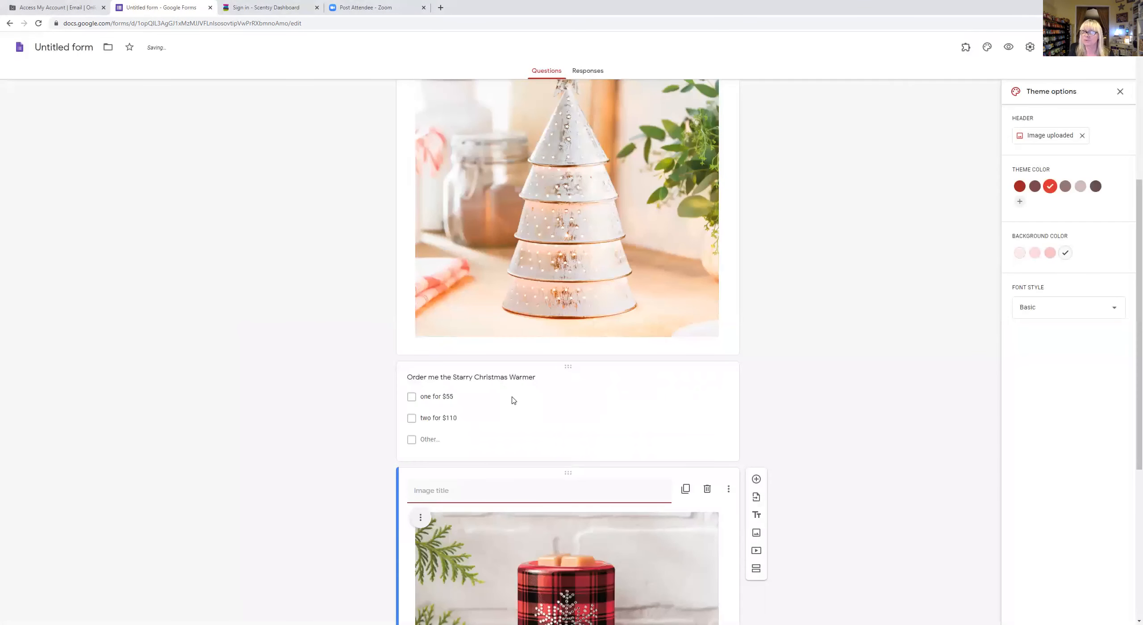
- Title the new image 'Frosted Flannel Mini Warmer'
{"action": "scroll", "coordinate": [827, 326], "scroll_direction": "down", "scroll_amount": 3}
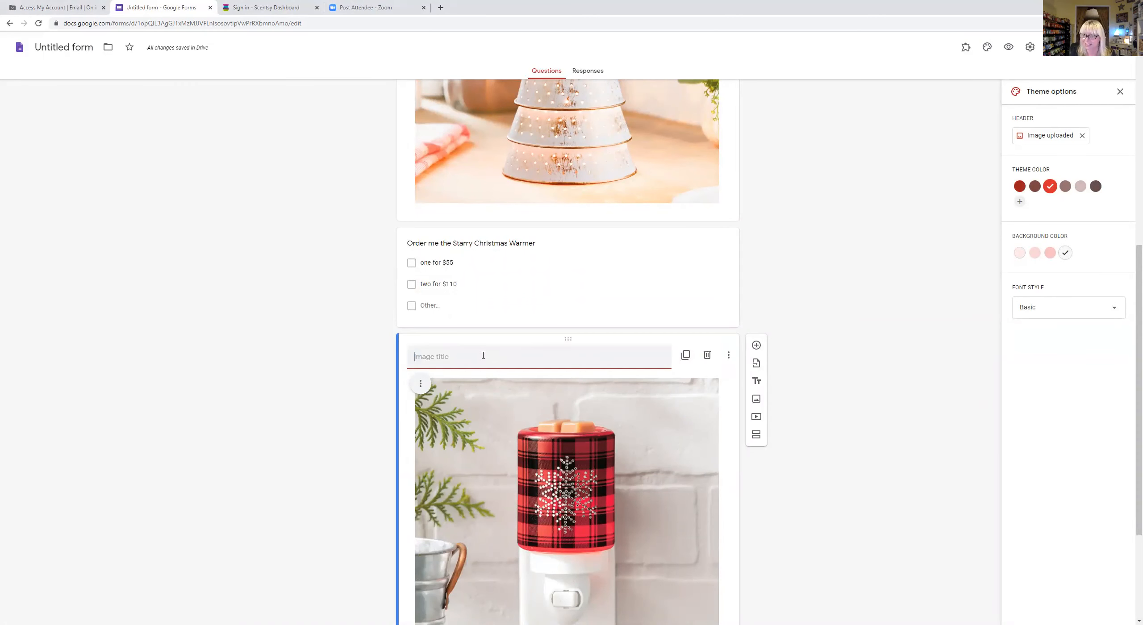
{"action": "type", "text": "Frost"}
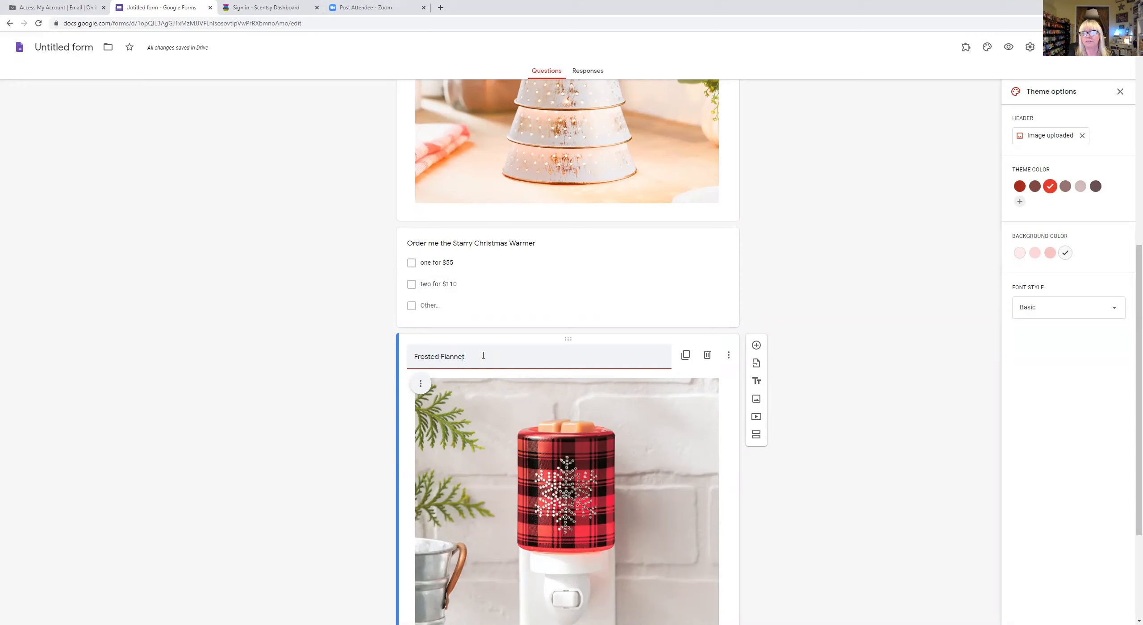
{"action": "type", "text": "ed Flannel Mini Warmer"}
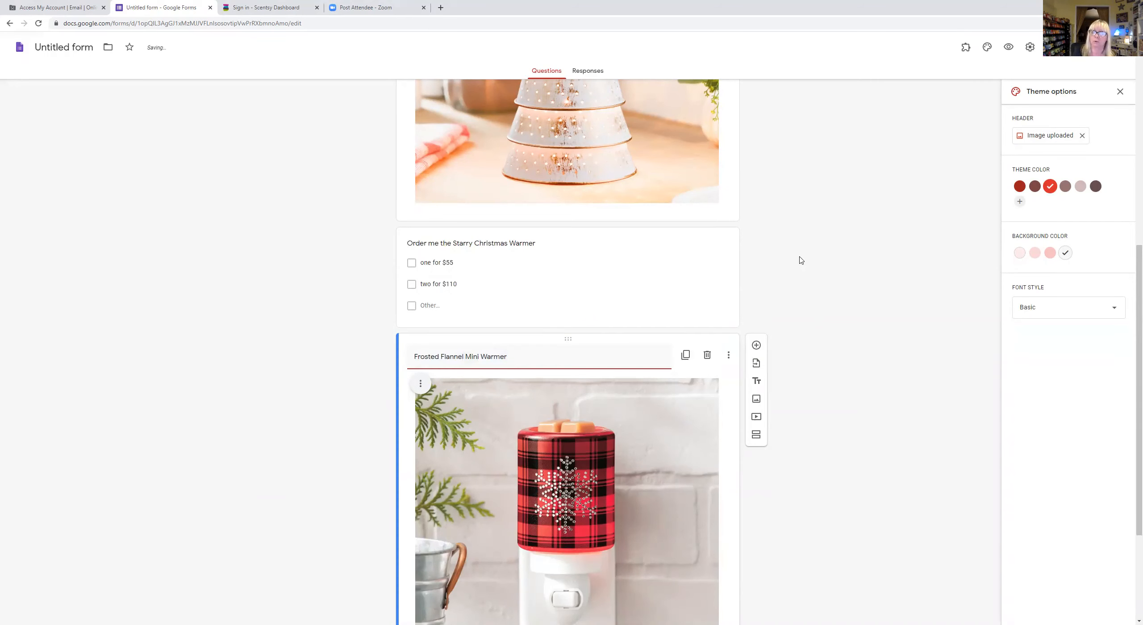
{"action": "scroll", "coordinate": [799, 257], "scroll_direction": "down", "scroll_amount": 4}
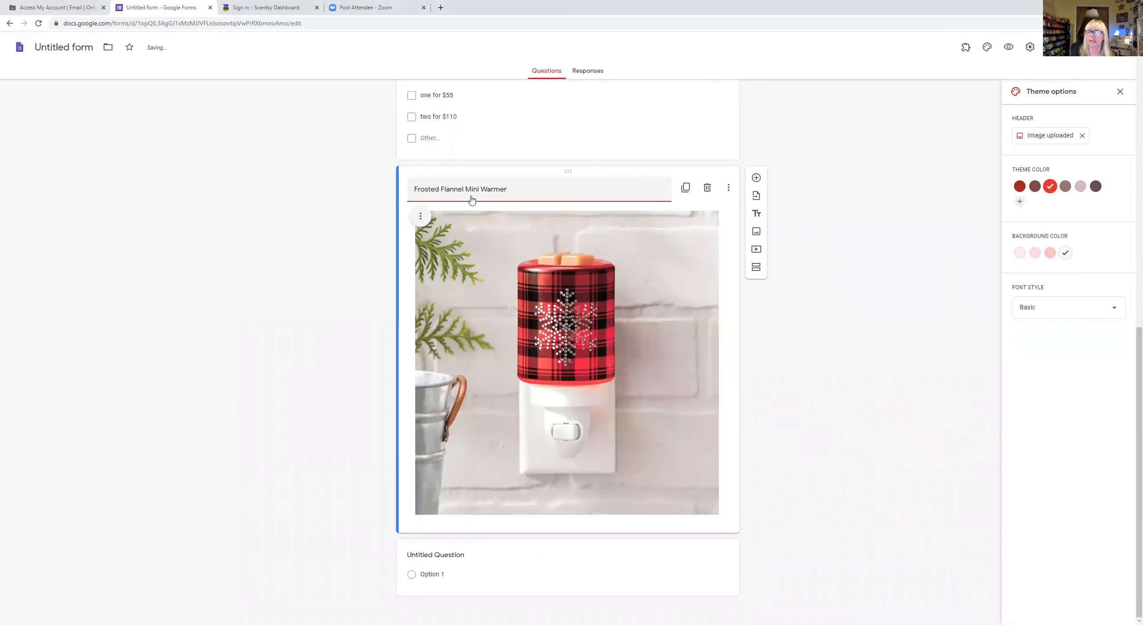
- Add 'Order me the Frosted Flannel Mini Warmer' with choices 'one for $20', 'two for $40', Glass Tabletop Base
{"action": "left_click", "coordinate": [758, 179]}
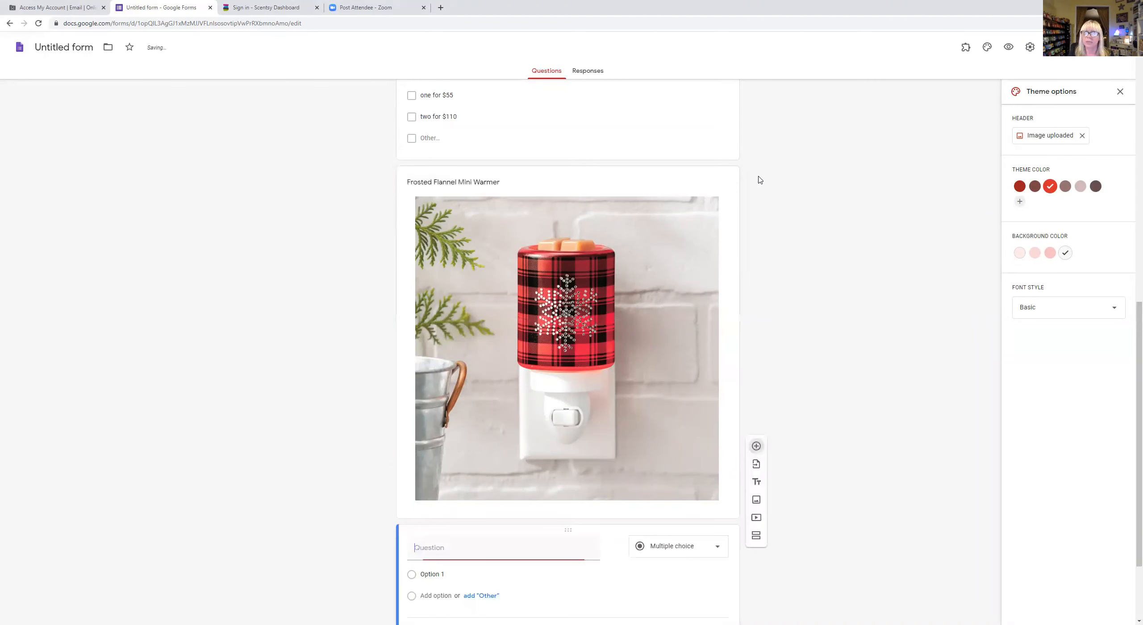
{"action": "type", "text": "Order me the Frosted Flanns"}
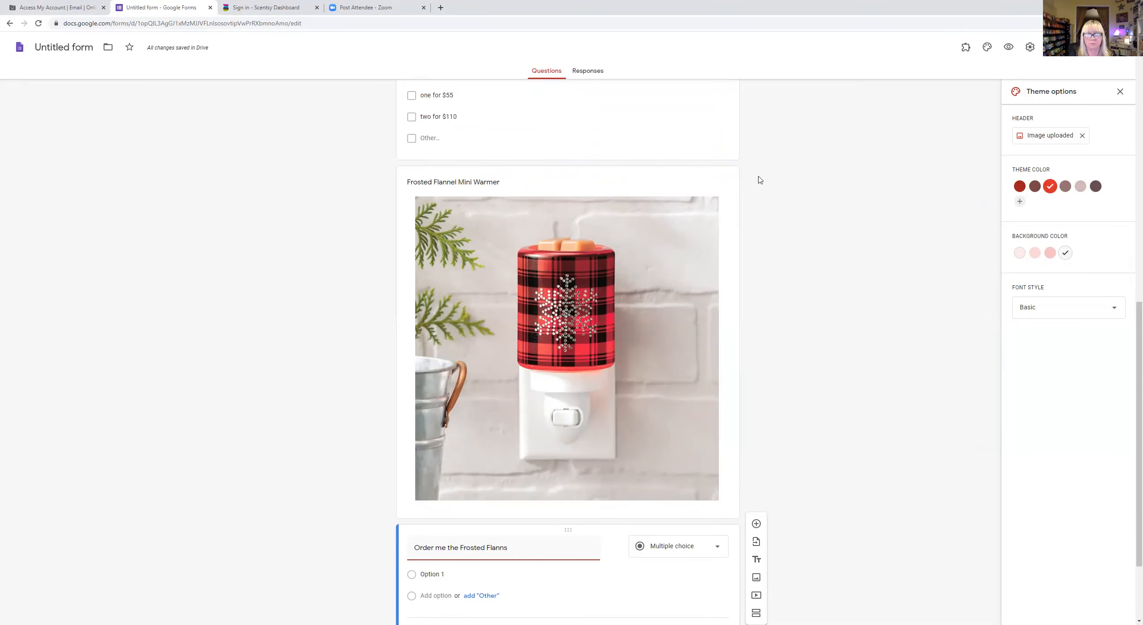
{"action": "type", "text": "e Mini Warmer"}
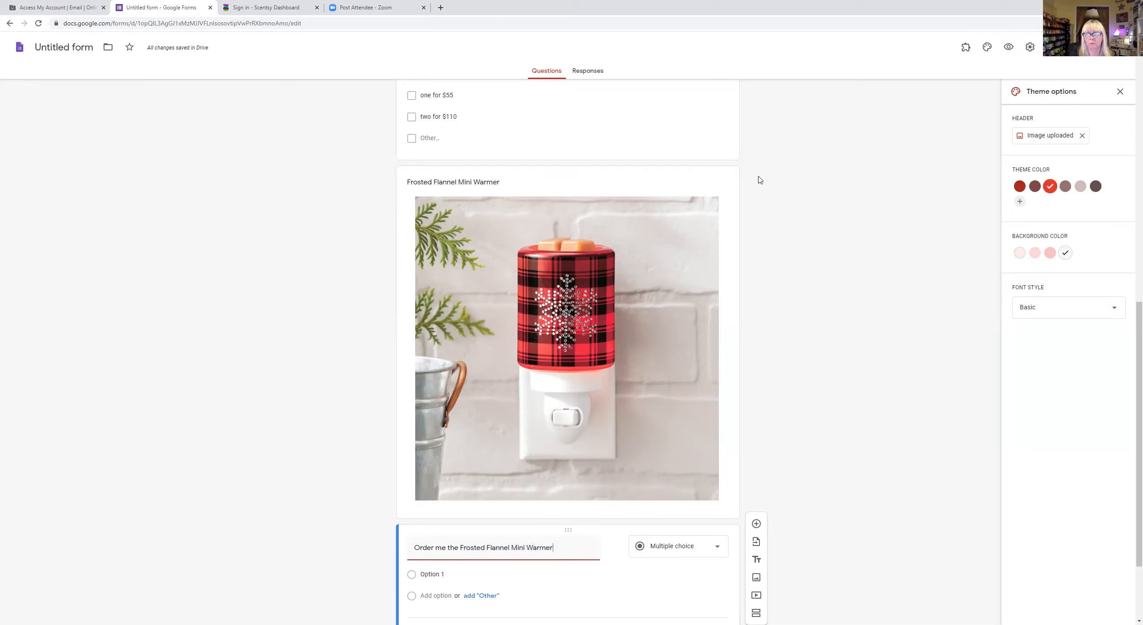
{"action": "left_click", "coordinate": [430, 575]}
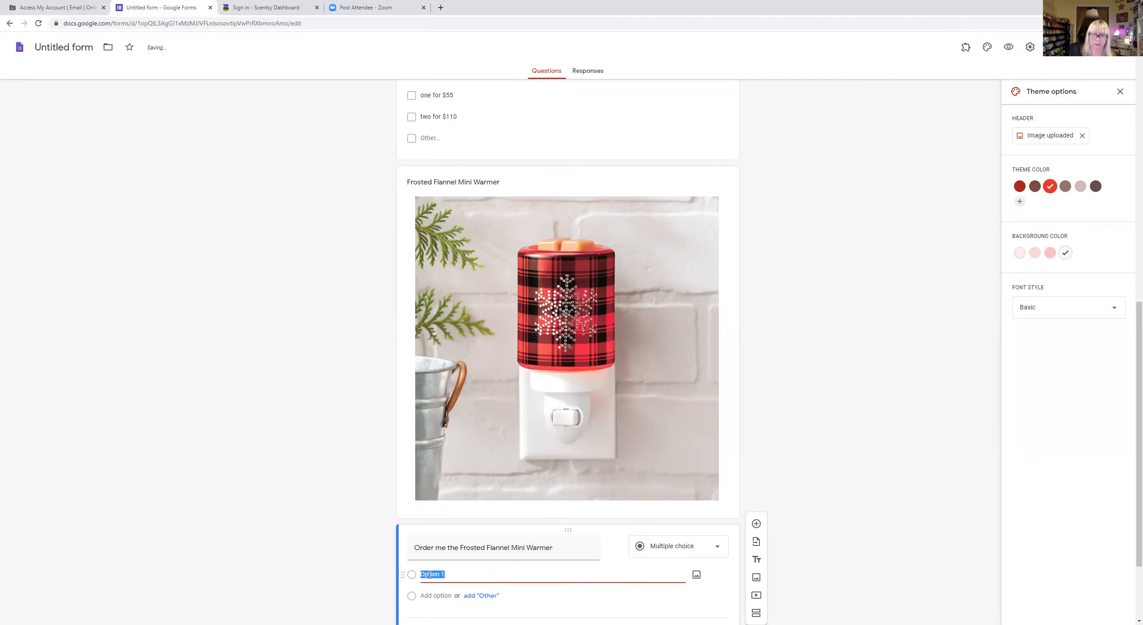
{"action": "type", "text": "one for $20"}
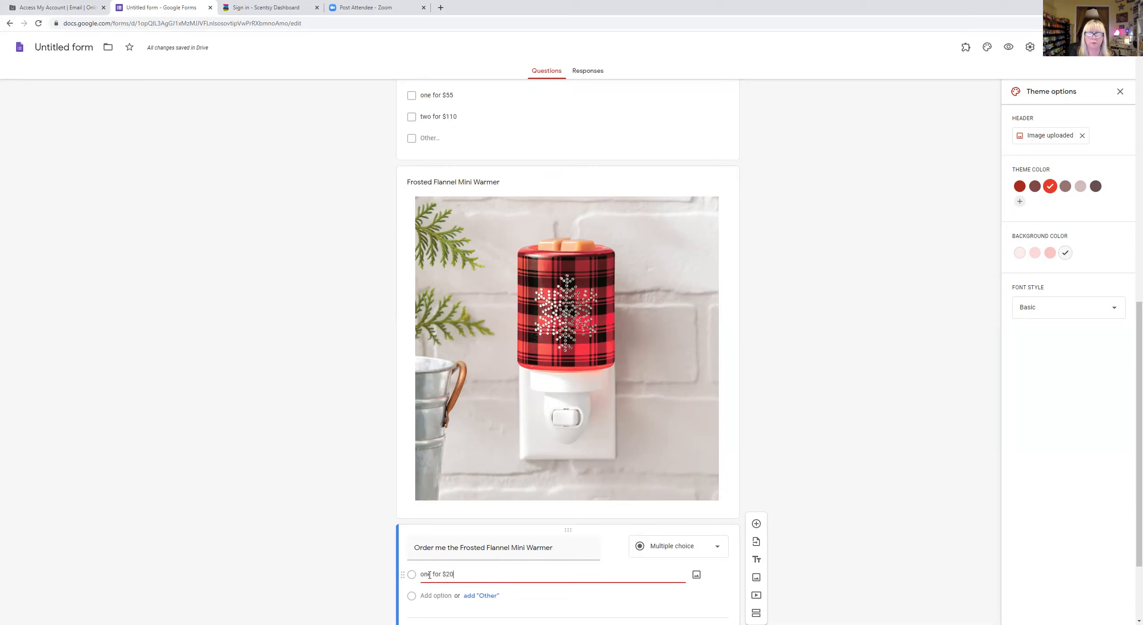
{"action": "scroll", "coordinate": [823, 317], "scroll_direction": "down", "scroll_amount": 1}
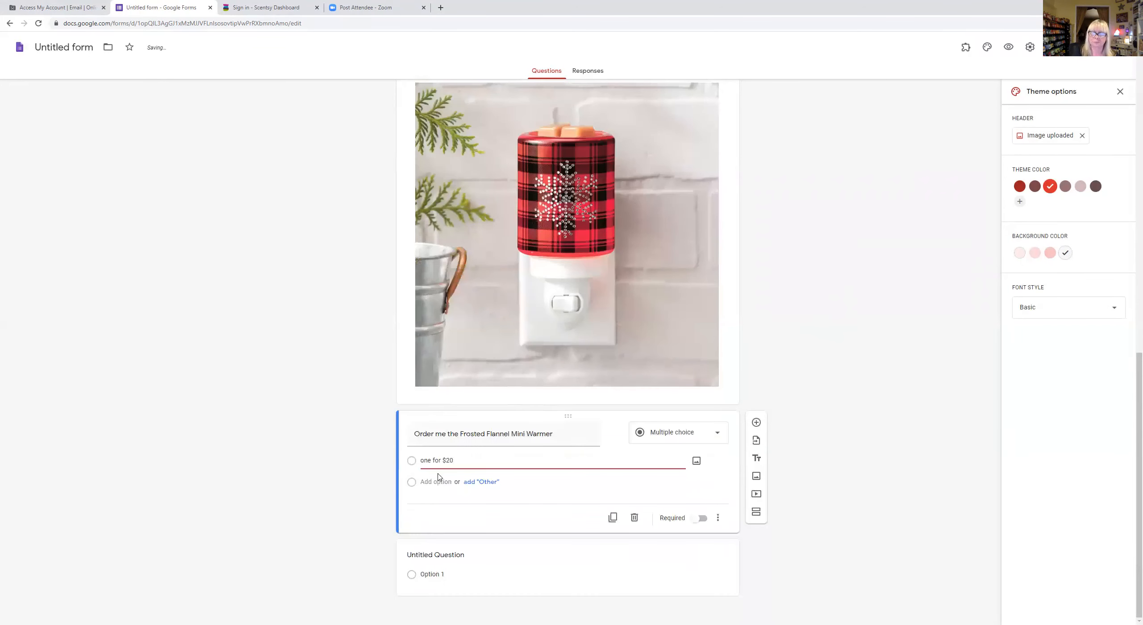
{"action": "left_click", "coordinate": [432, 481]}
{"action": "type", "text": "two"}
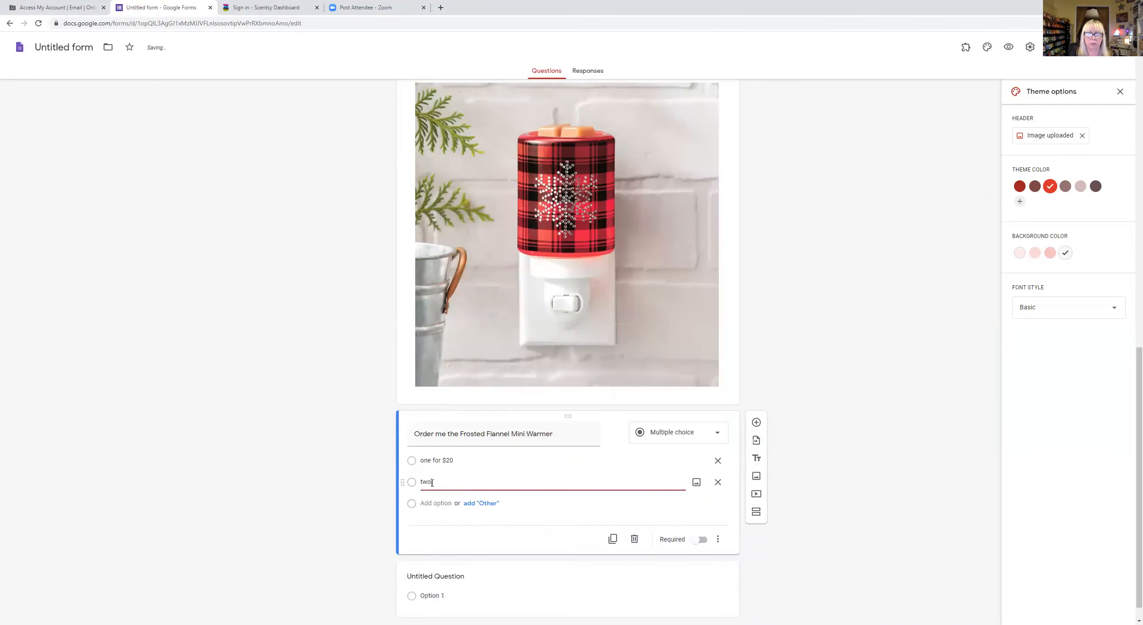
{"action": "type", "text": " for $40"}
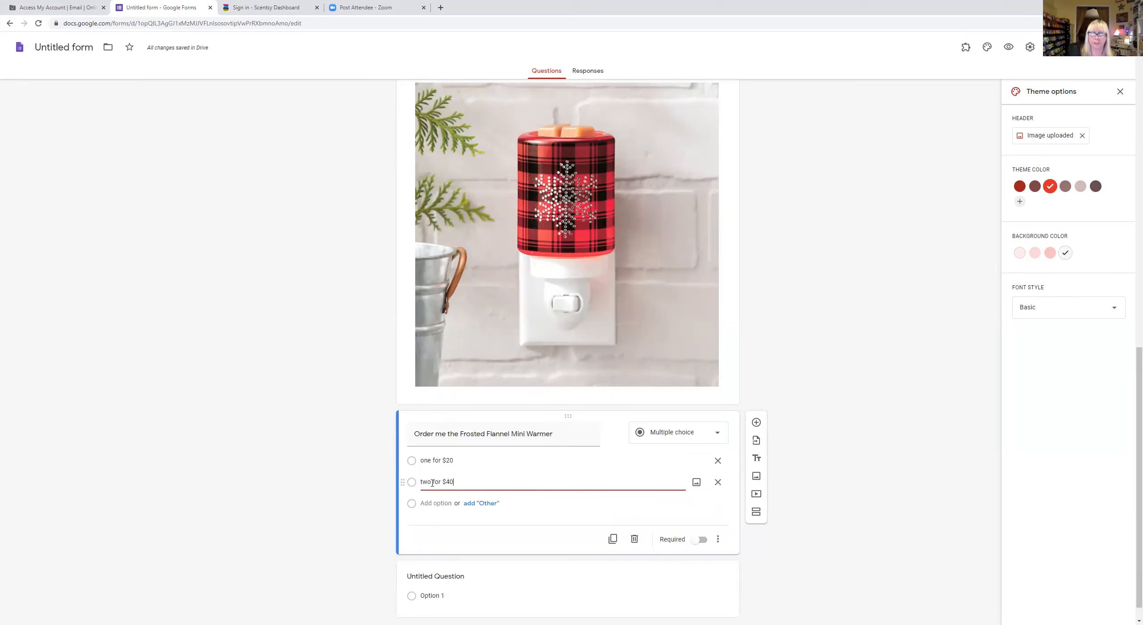
{"action": "left_click", "coordinate": [442, 503]}
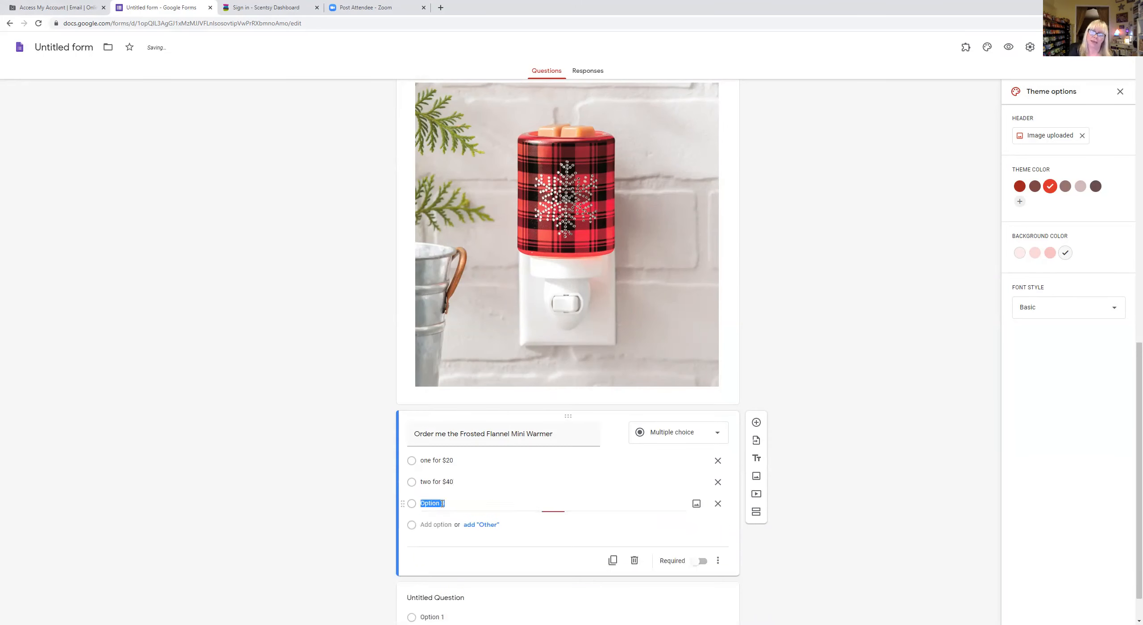
{"action": "type", "text": "Ad"}
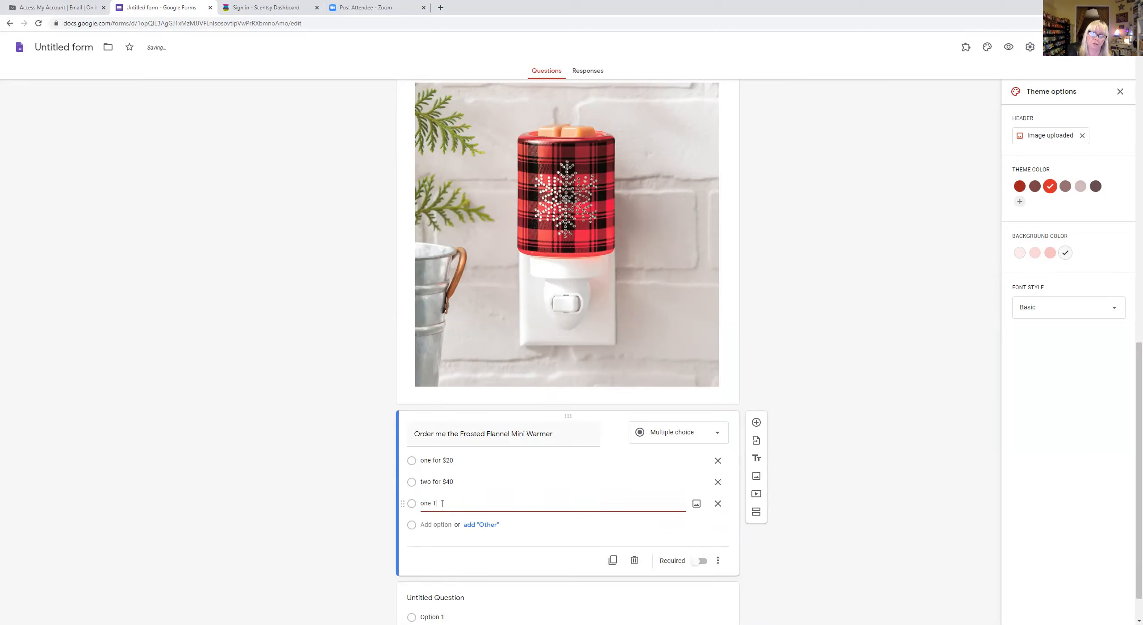
{"action": "type", "text": "e Glass Tabletop Base for $15"}
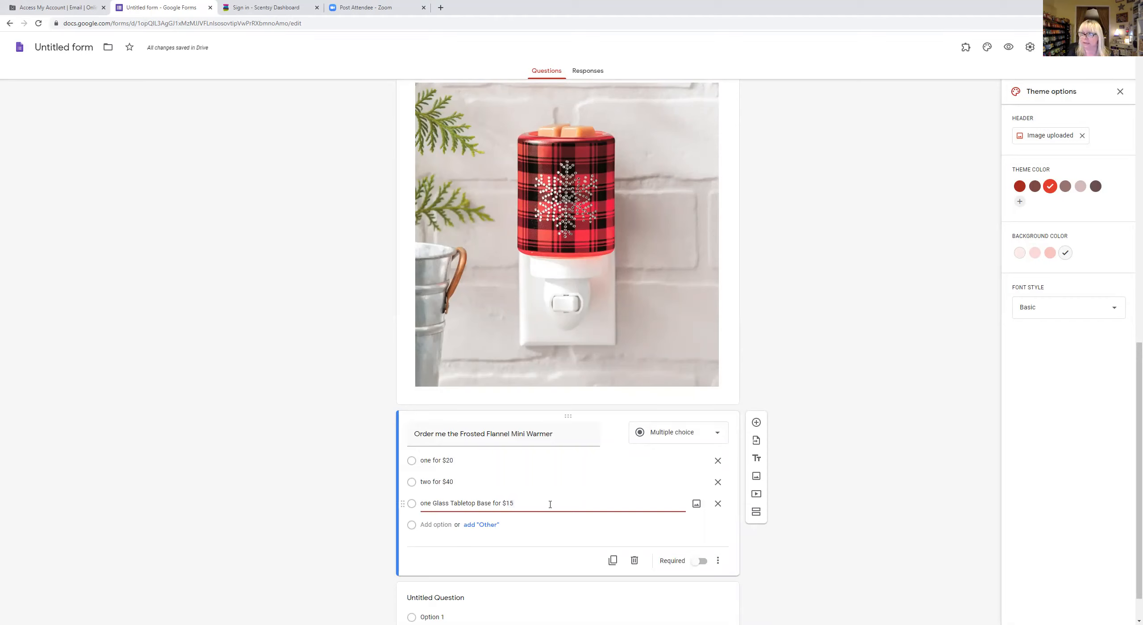
- Attach the tabletop base picture from Pictures > Product to the Glass Tabletop Base choice
{"action": "left_click", "coordinate": [696, 504]}
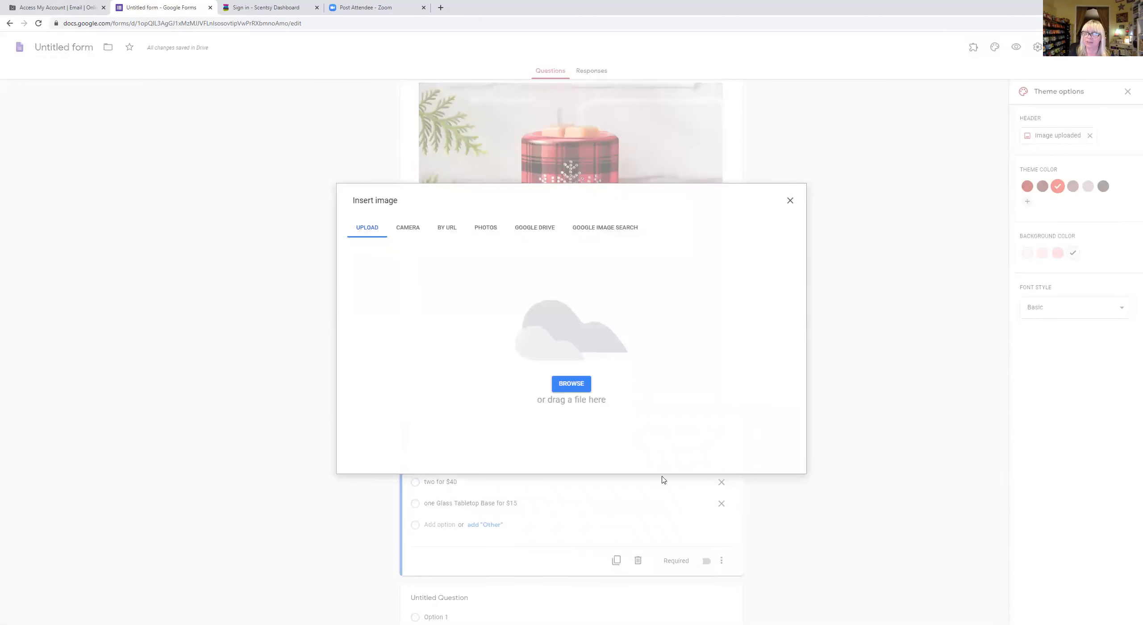
{"action": "left_click", "coordinate": [576, 389]}
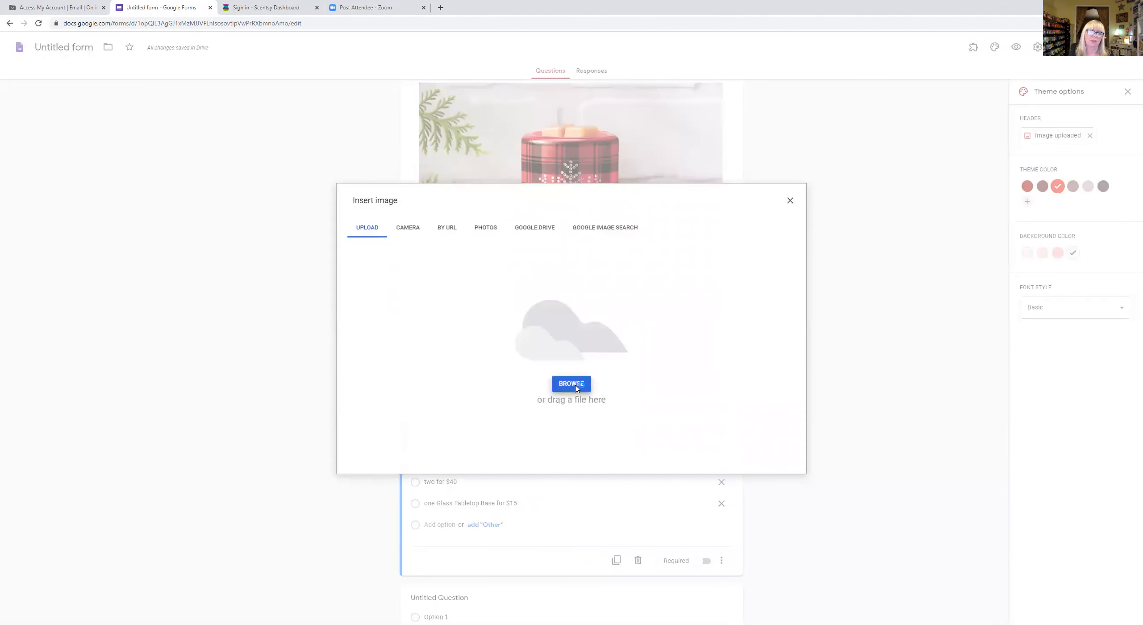
{"action": "left_click", "coordinate": [97, 179]}
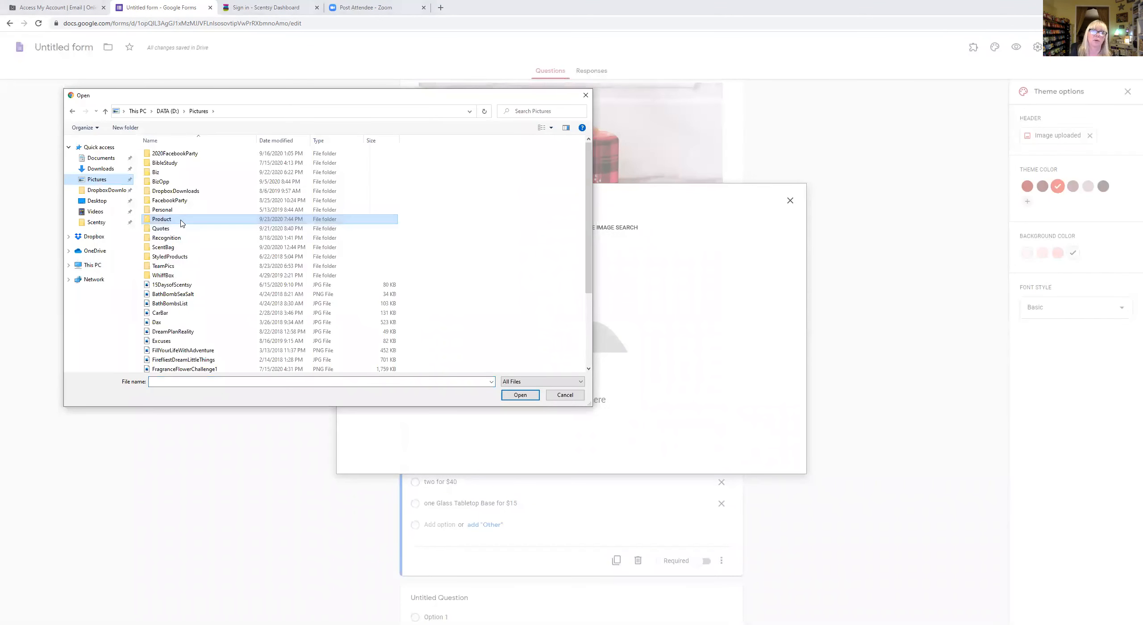
{"action": "double_click", "coordinate": [180, 220]}
{"action": "left_click_drag", "start_coordinate": [589, 152], "coordinate": [564, 337]}
{"action": "scroll", "coordinate": [564, 337], "scroll_direction": "down", "scroll_amount": 10}
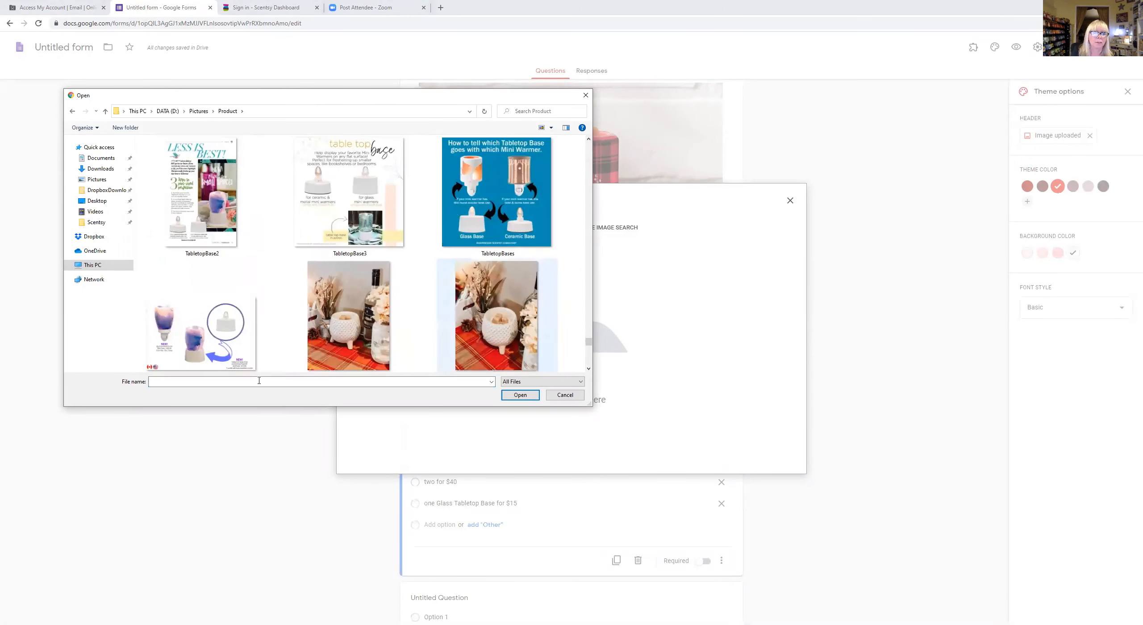
{"action": "left_click", "coordinate": [201, 333]}
{"action": "left_click", "coordinate": [521, 395]}
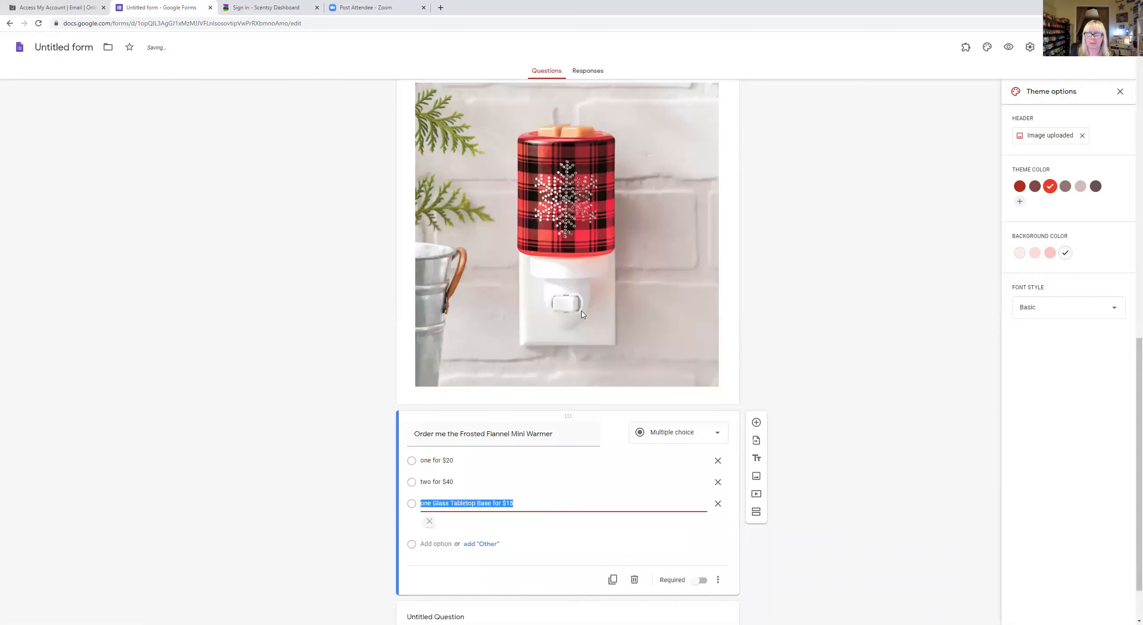
{"action": "scroll", "coordinate": [864, 390], "scroll_direction": "down", "scroll_amount": 2}
{"action": "left_click", "coordinate": [865, 403]}
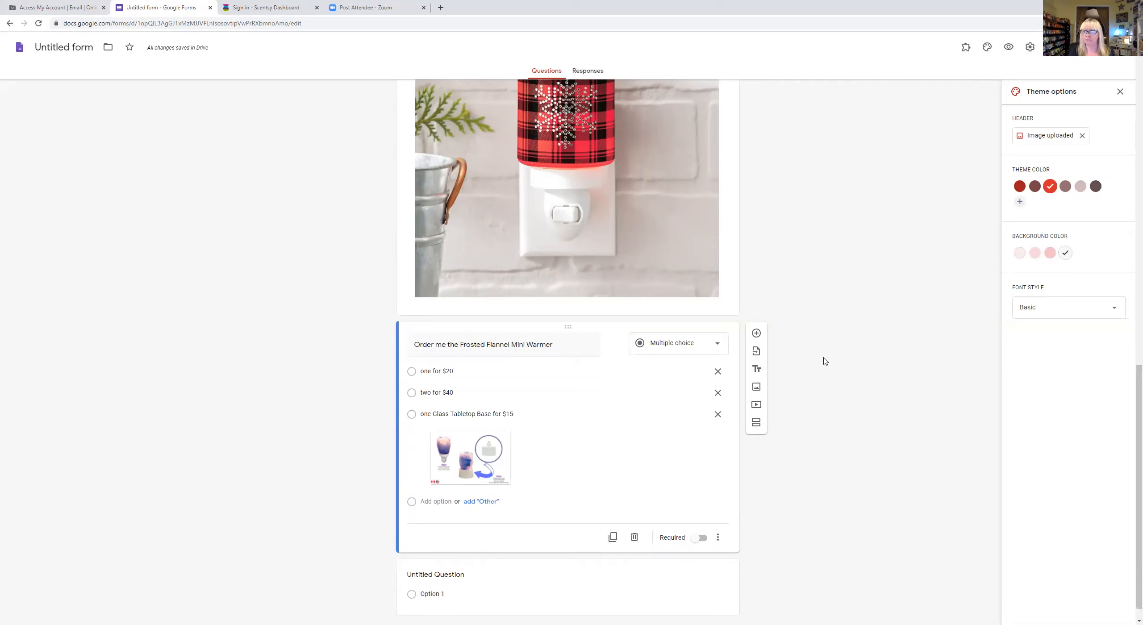
{"action": "scroll", "coordinate": [800, 340], "scroll_direction": "down", "scroll_amount": 1}
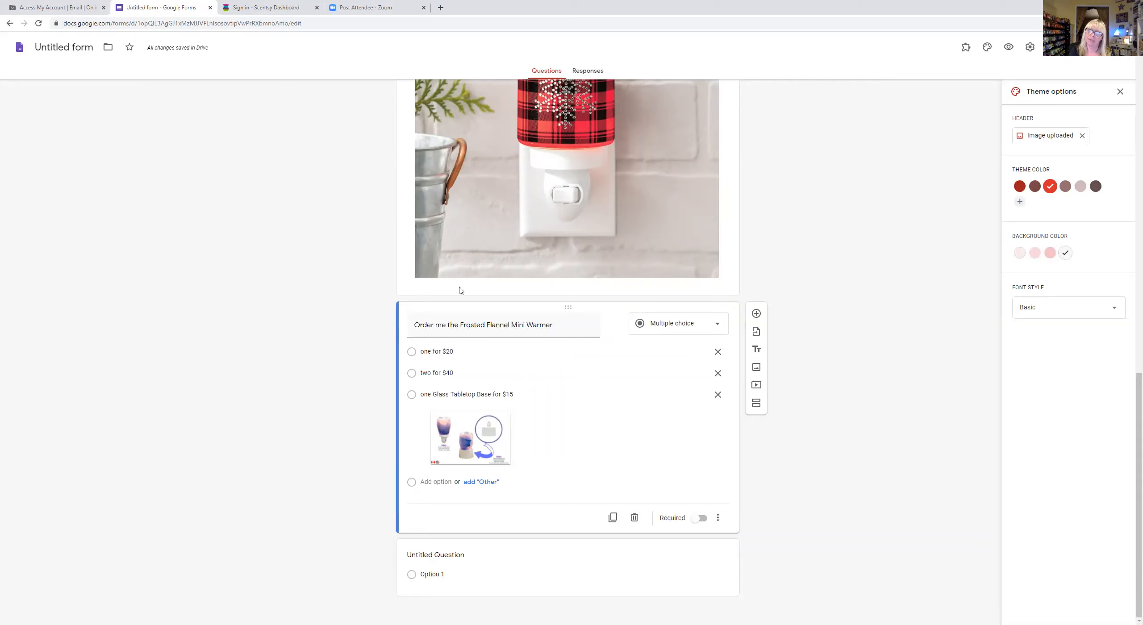
- Add a 'Bitty Buddies' title block described as 'Foam Smelly things!'
{"action": "left_click", "coordinate": [756, 349]}
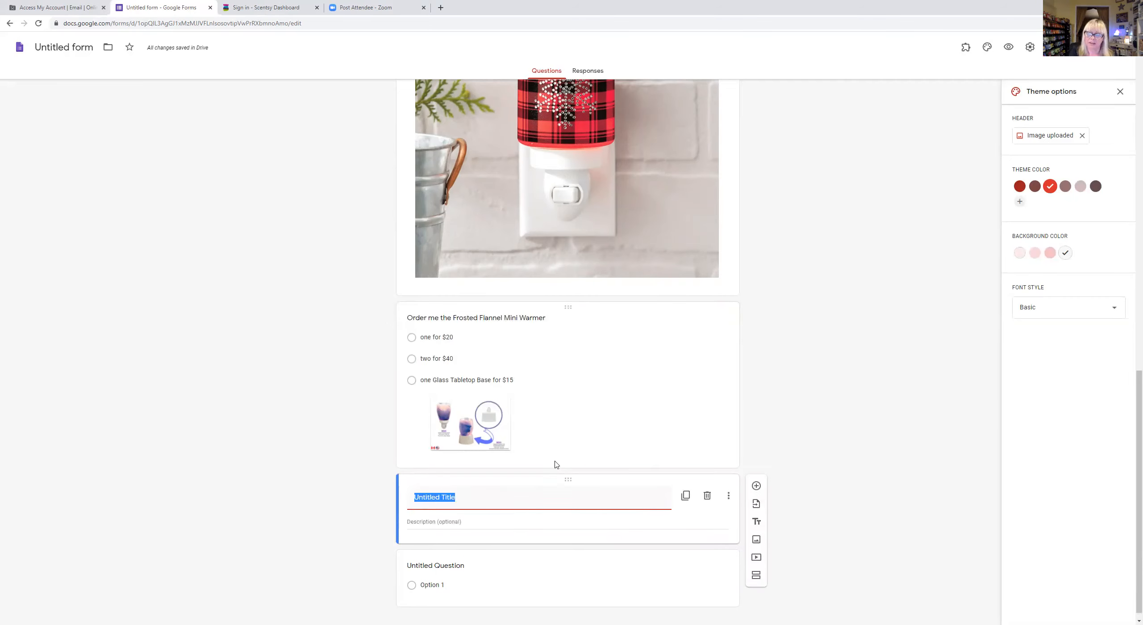
{"action": "type", "text": "Bitty Buddies"}
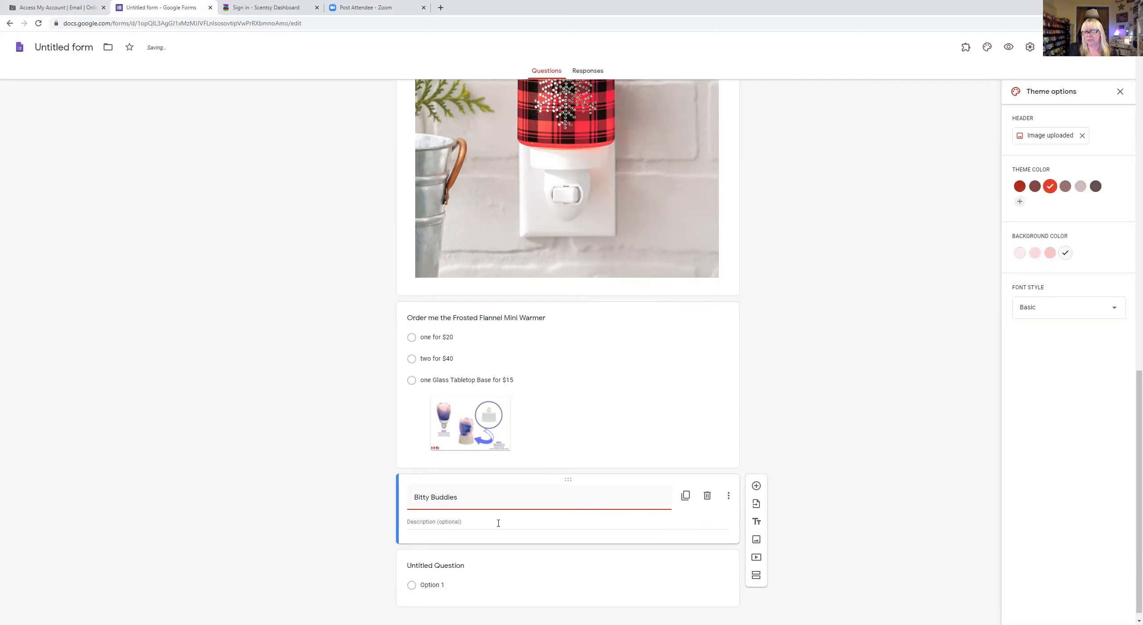
{"action": "left_click", "coordinate": [469, 518]}
{"action": "left_click", "coordinate": [452, 521]}
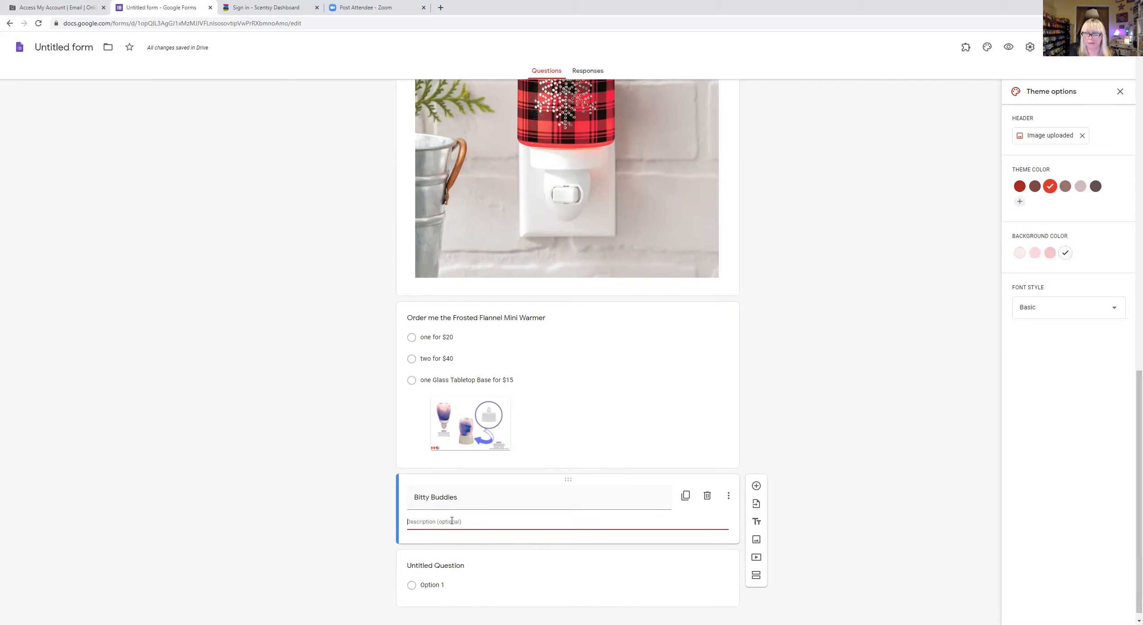
{"action": "type", "text": "Foam Smelly things!"}
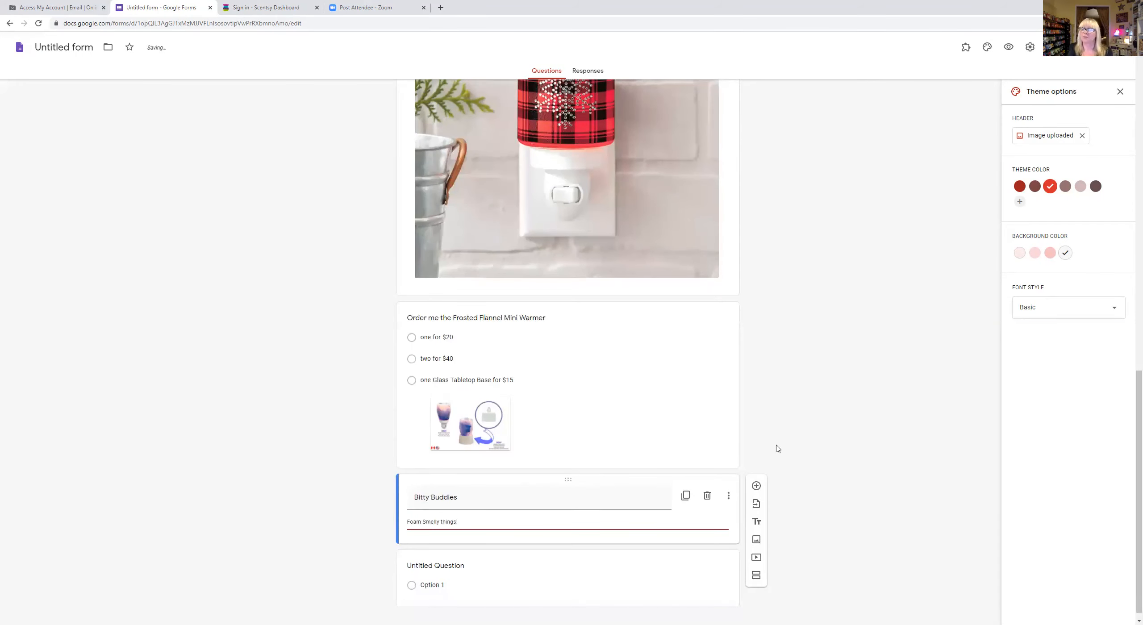
{"action": "scroll", "coordinate": [777, 447], "scroll_direction": "down", "scroll_amount": 1}
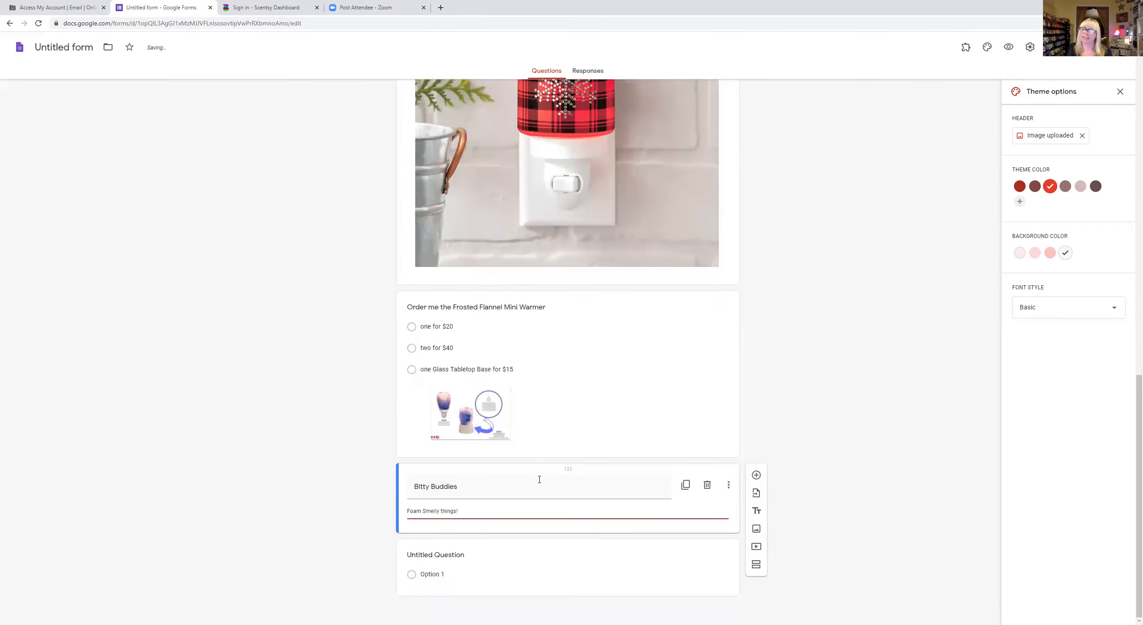
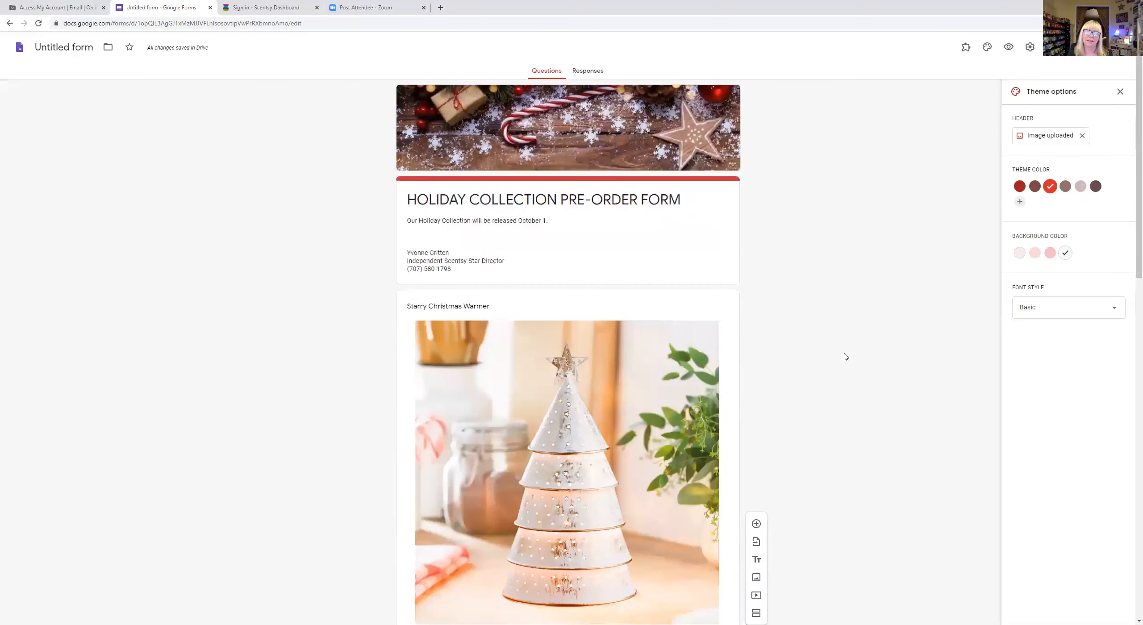
- Move the Starry Christmas Warmer item below the First and Last Name question
{"action": "scroll", "coordinate": [845, 356], "scroll_direction": "down", "scroll_amount": 6}
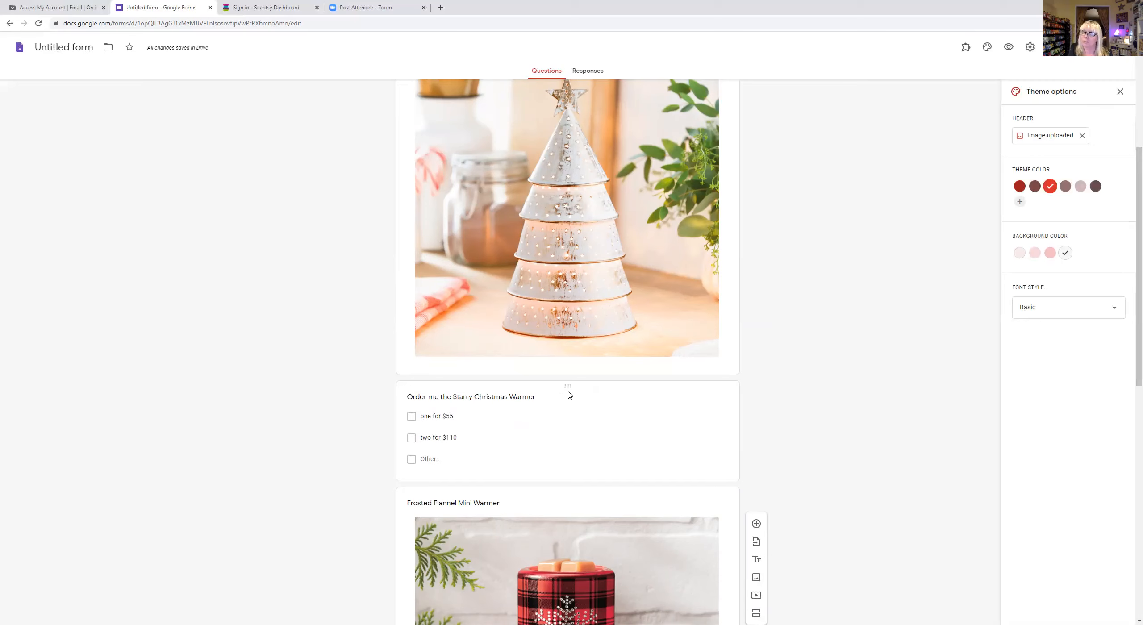
{"action": "left_click_drag", "start_coordinate": [570, 384], "coordinate": [552, 587]}
{"action": "scroll", "coordinate": [533, 511], "scroll_direction": "up", "scroll_amount": 20}
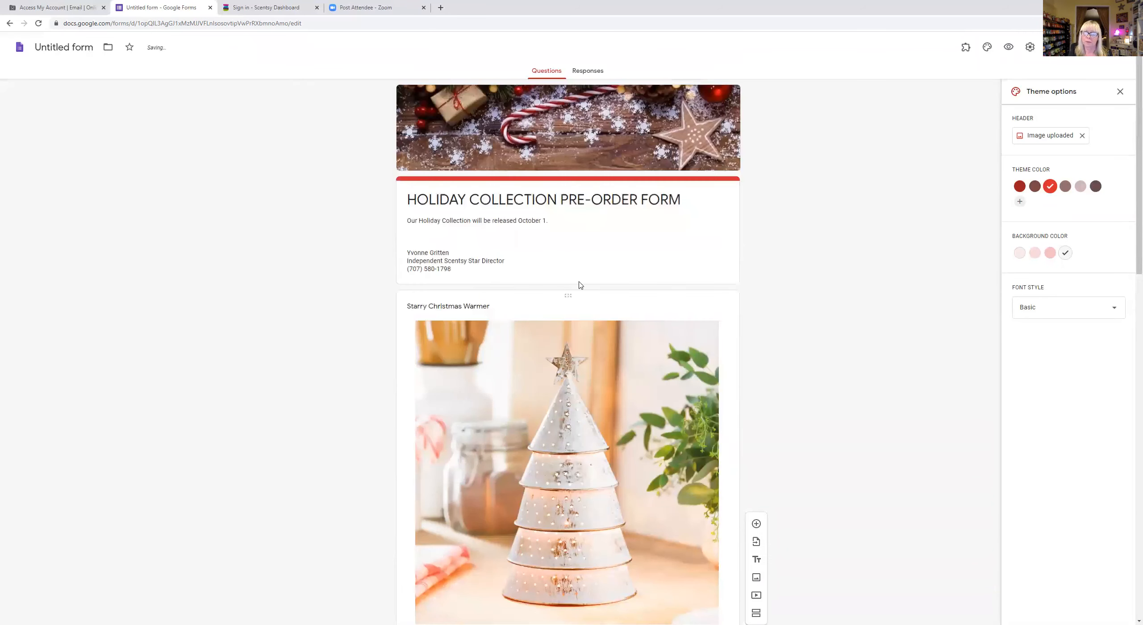
{"action": "left_click_drag", "start_coordinate": [566, 295], "coordinate": [570, 415]}
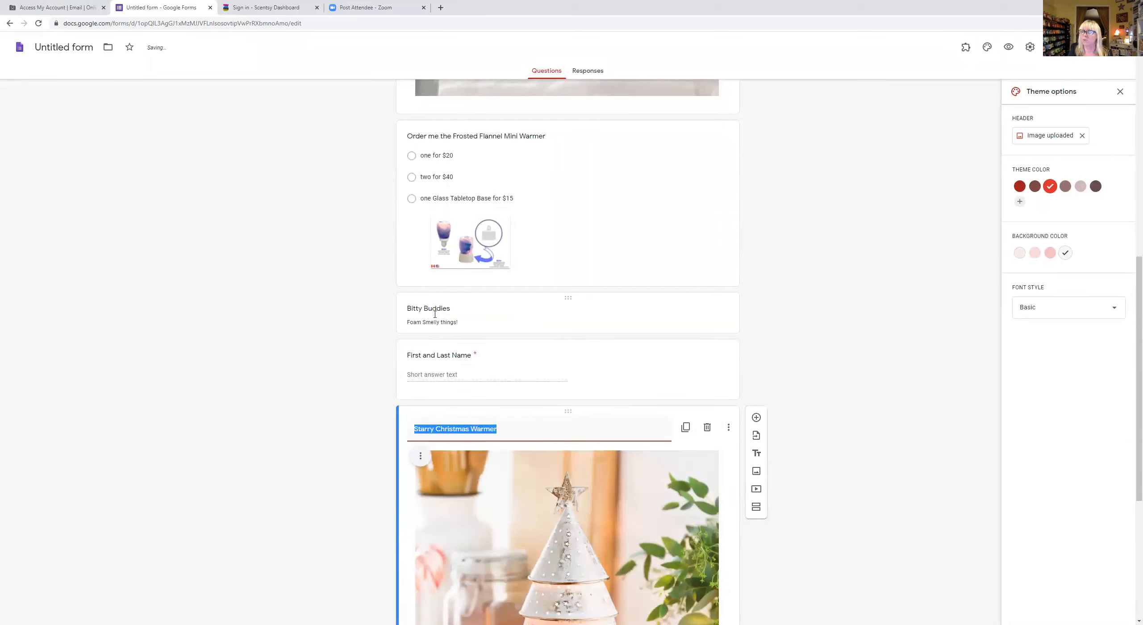
- Delete the Bitty Buddies title section
{"action": "left_click", "coordinate": [566, 300]}
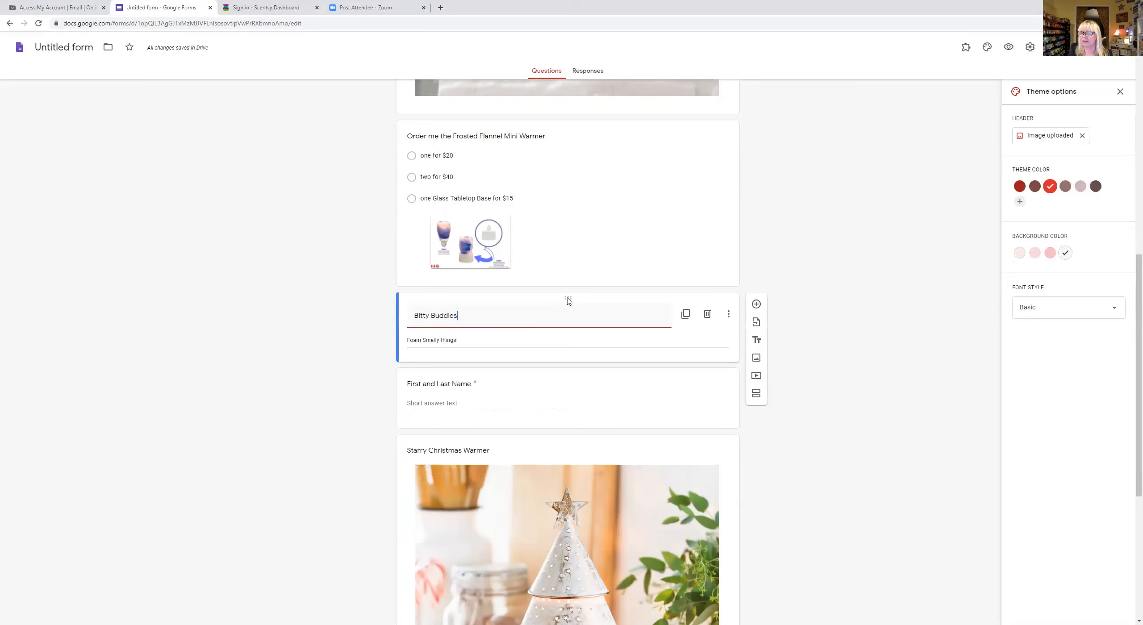
{"action": "left_click", "coordinate": [707, 314]}
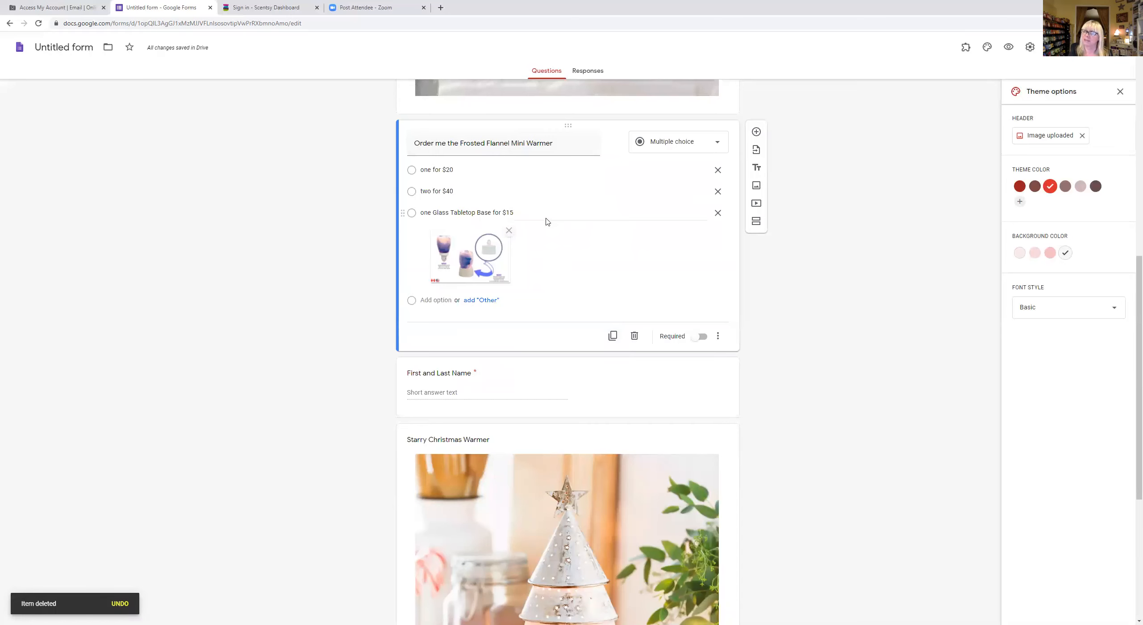
{"action": "scroll", "coordinate": [526, 248], "scroll_direction": "up", "scroll_amount": 6}
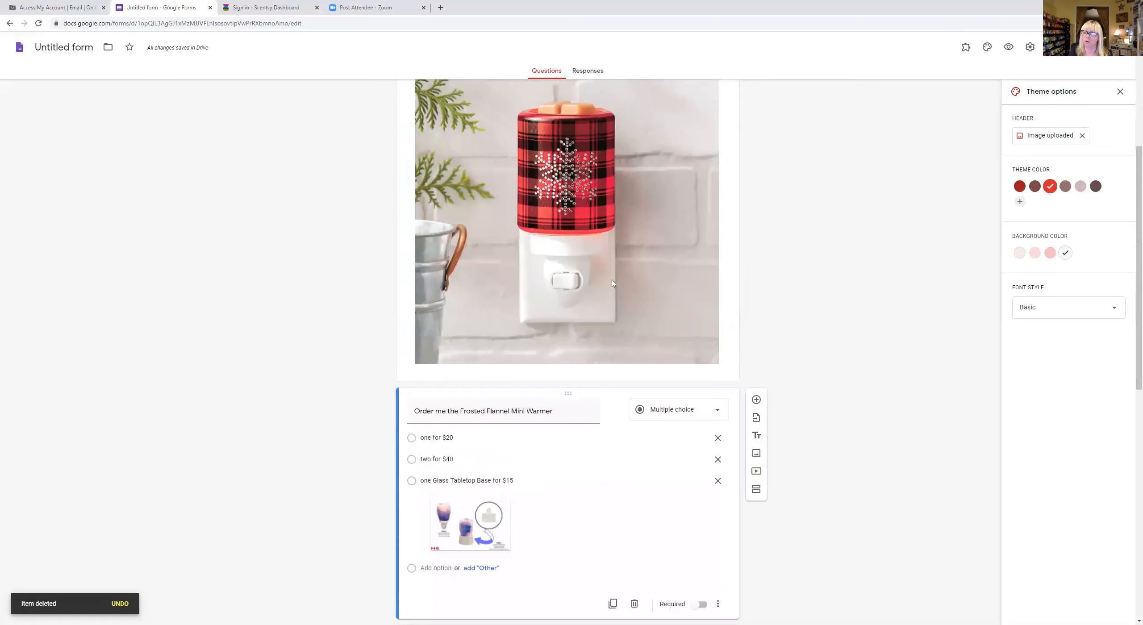
{"action": "scroll", "coordinate": [609, 294], "scroll_direction": "down", "scroll_amount": 4}
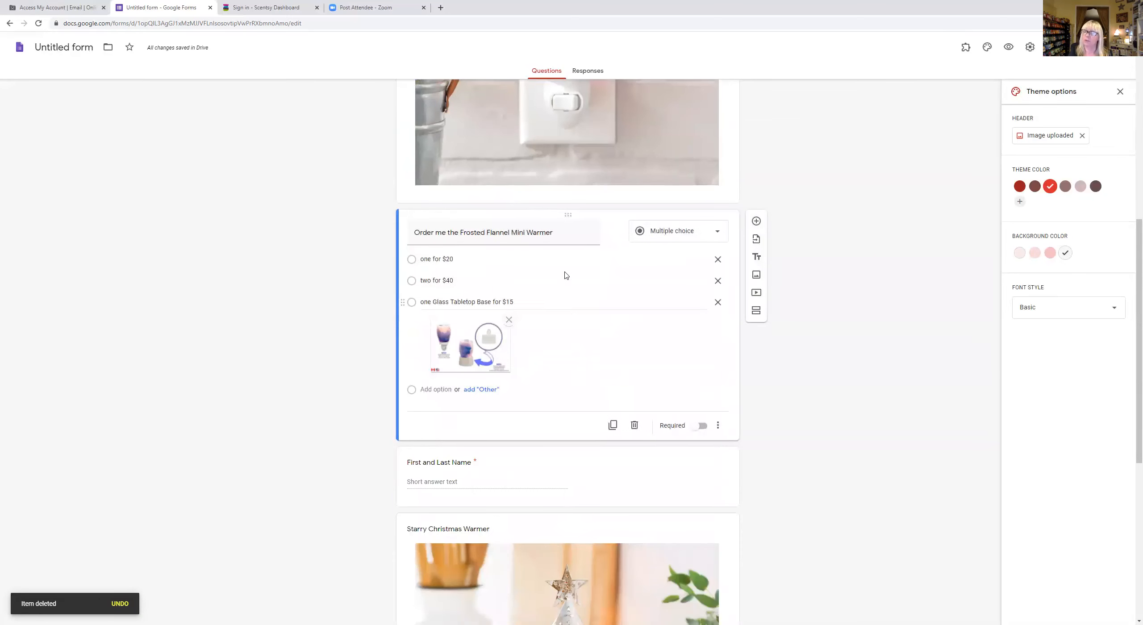
- Duplicate the Frosted Flannel order question and rename the copy to 'Order me the Gingerbread Man Mini Warmer'
{"action": "left_click", "coordinate": [612, 427]}
{"action": "left_click", "coordinate": [462, 405]}
{"action": "left_click_drag", "start_coordinate": [468, 405], "coordinate": [508, 404]}
{"action": "key", "text": "BackSpace"}
{"action": "key", "text": "BackSpace"}
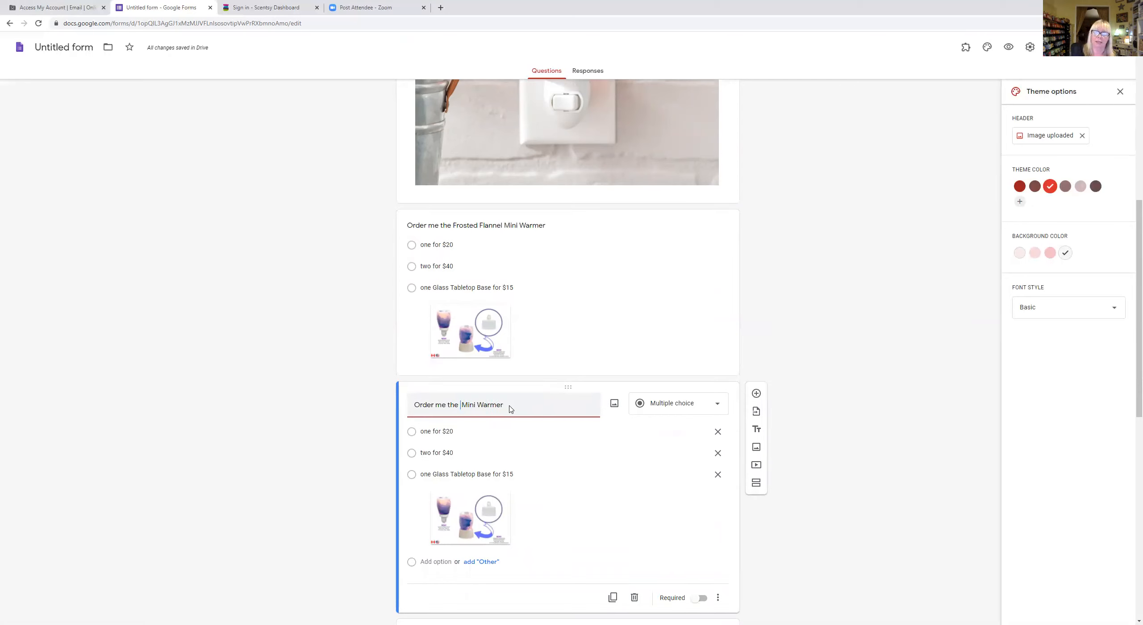
{"action": "type", "text": "Gionm"}
{"action": "key", "text": "BackSpace"}
{"action": "key", "text": "BackSpace"}
{"action": "key", "text": "BackSpace"}
{"action": "type", "text": "ngerbread Man"}
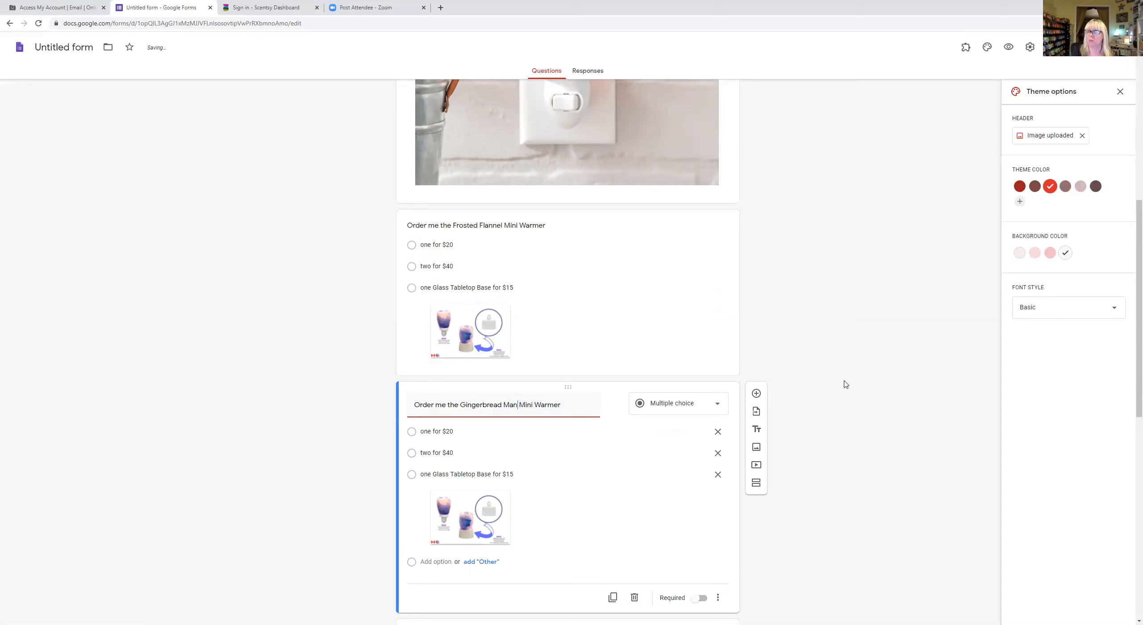
- Add the GingerbreadMan picture from Pictures > Product as an image item
{"action": "left_click", "coordinate": [756, 447]}
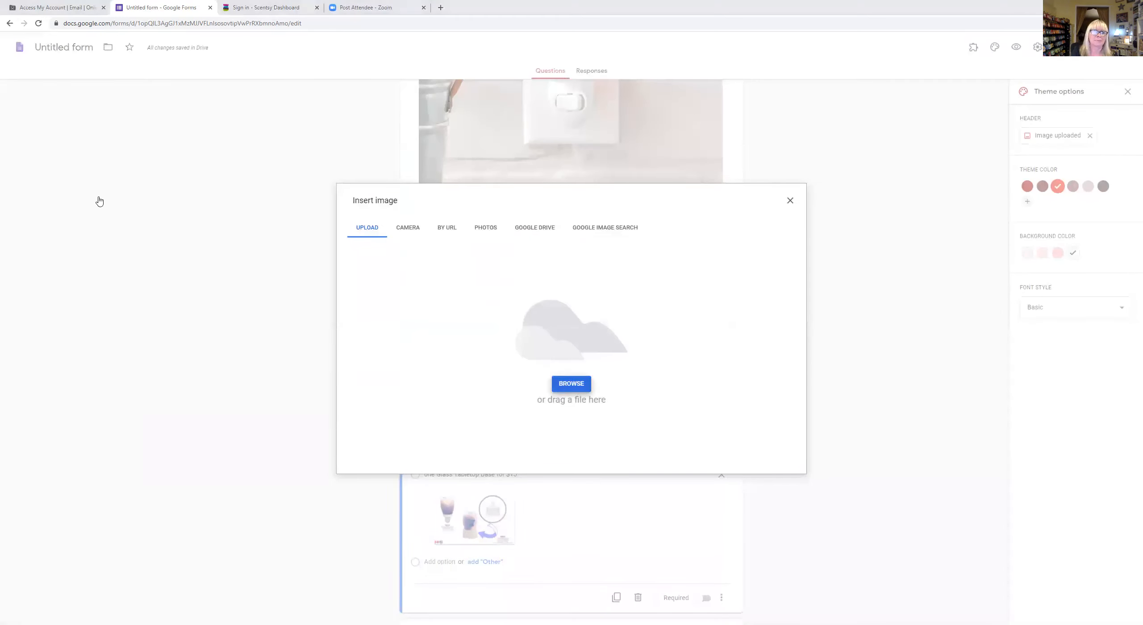
{"action": "left_click", "coordinate": [101, 180]}
{"action": "double_click", "coordinate": [220, 219]}
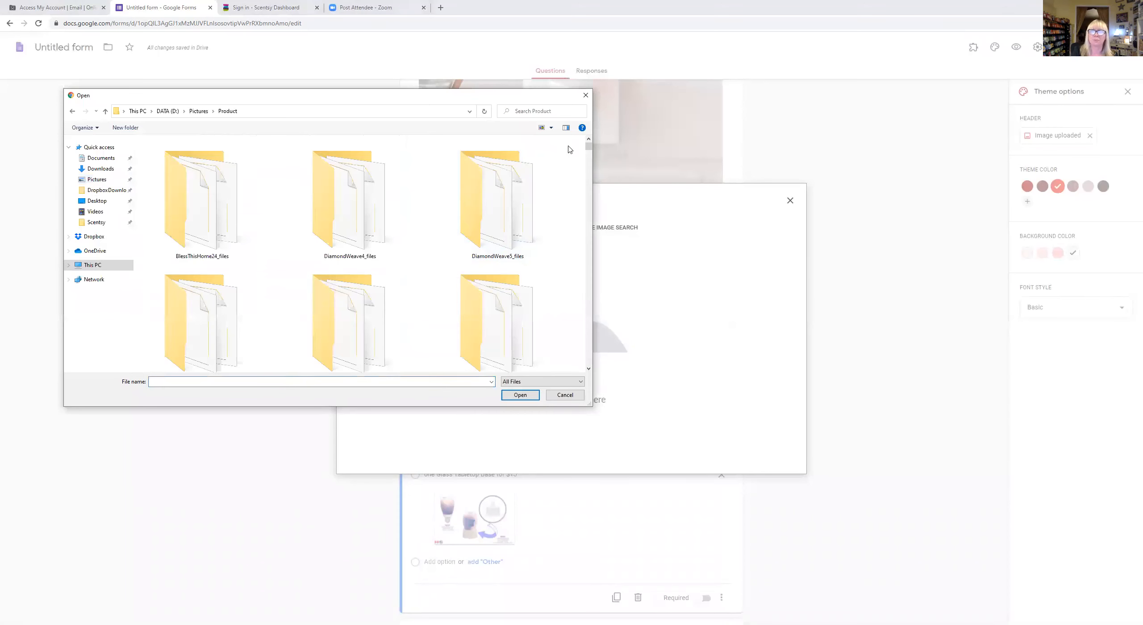
{"action": "left_click_drag", "start_coordinate": [589, 149], "coordinate": [599, 246]}
{"action": "scroll", "coordinate": [550, 249], "scroll_direction": "down", "scroll_amount": 5}
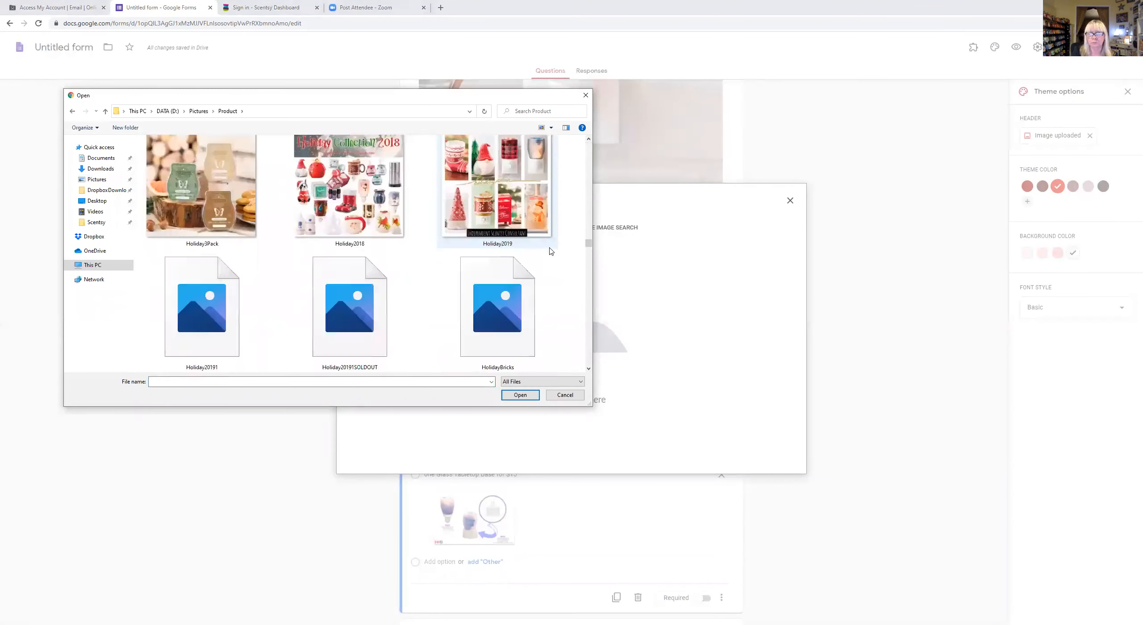
{"action": "scroll", "coordinate": [550, 251], "scroll_direction": "down", "scroll_amount": 3}
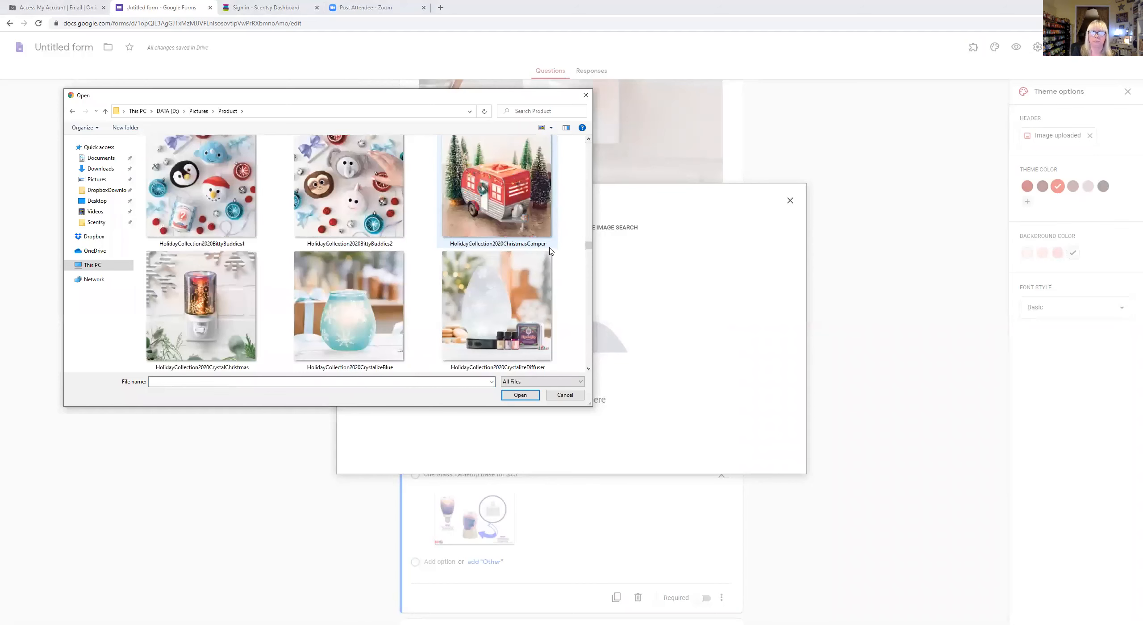
{"action": "scroll", "coordinate": [550, 251], "scroll_direction": "down", "scroll_amount": 3}
{"action": "left_click", "coordinate": [540, 285]}
{"action": "left_click", "coordinate": [514, 396]}
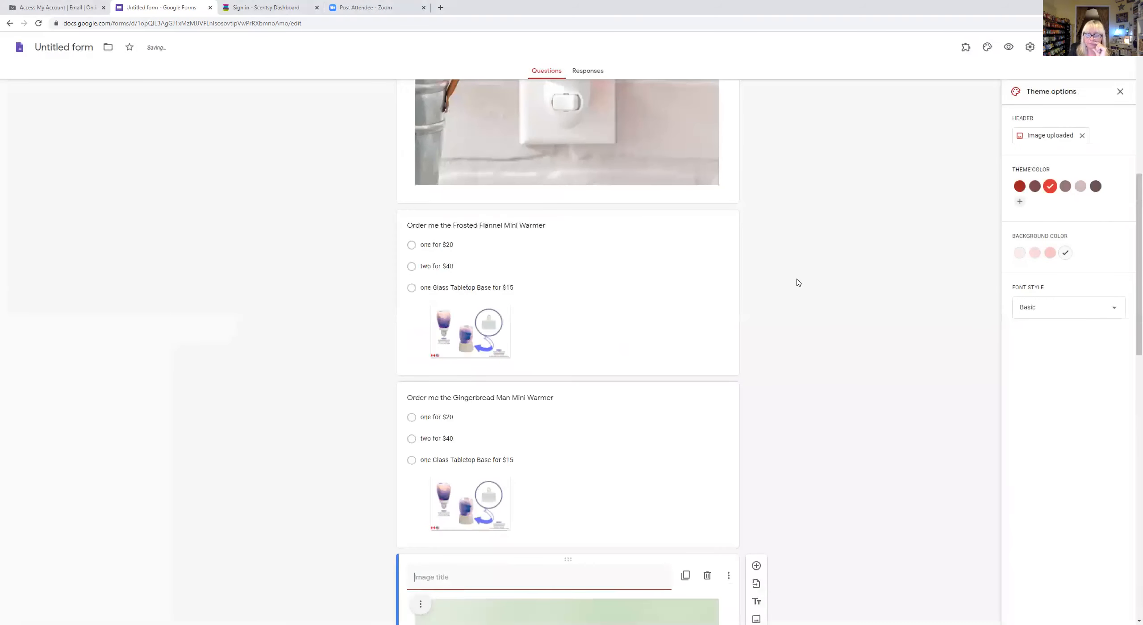
- Title the image 'Gingerbread Man Mini Warmer' and place it above its order question
{"action": "scroll", "coordinate": [799, 281], "scroll_direction": "down", "scroll_amount": 5}
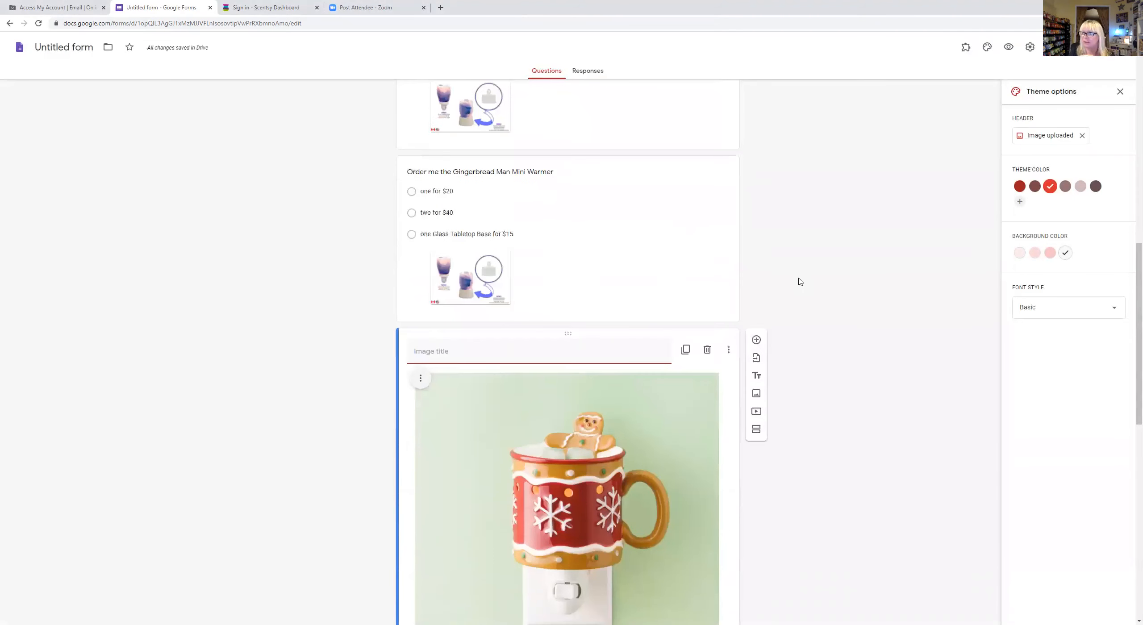
{"action": "type", "text": "Ginger"}
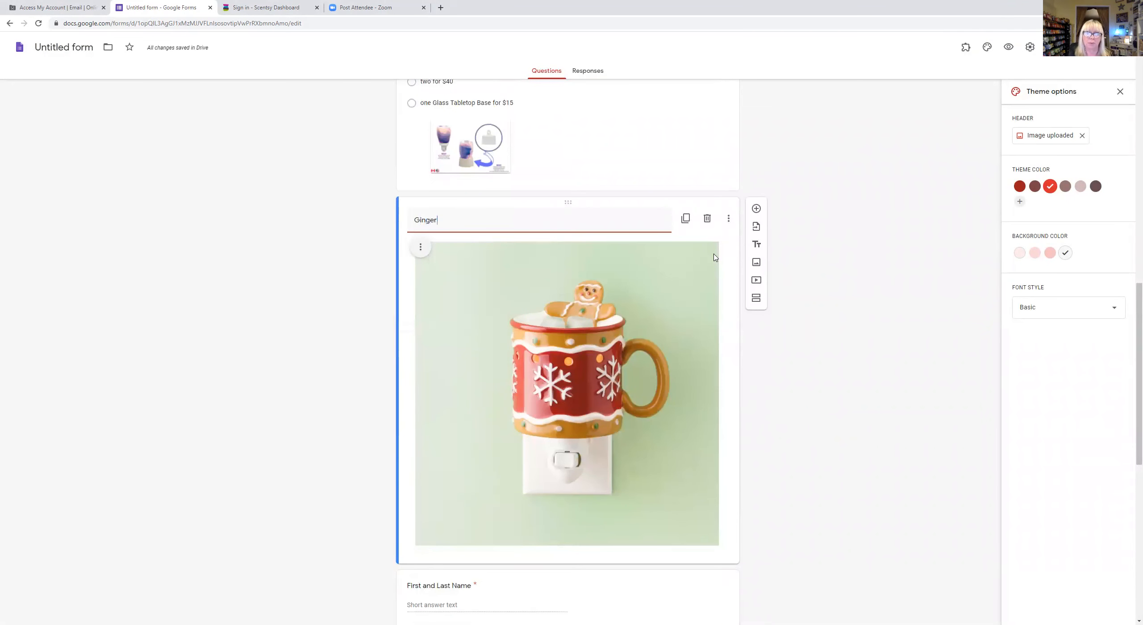
{"action": "type", "text": "bread Man"}
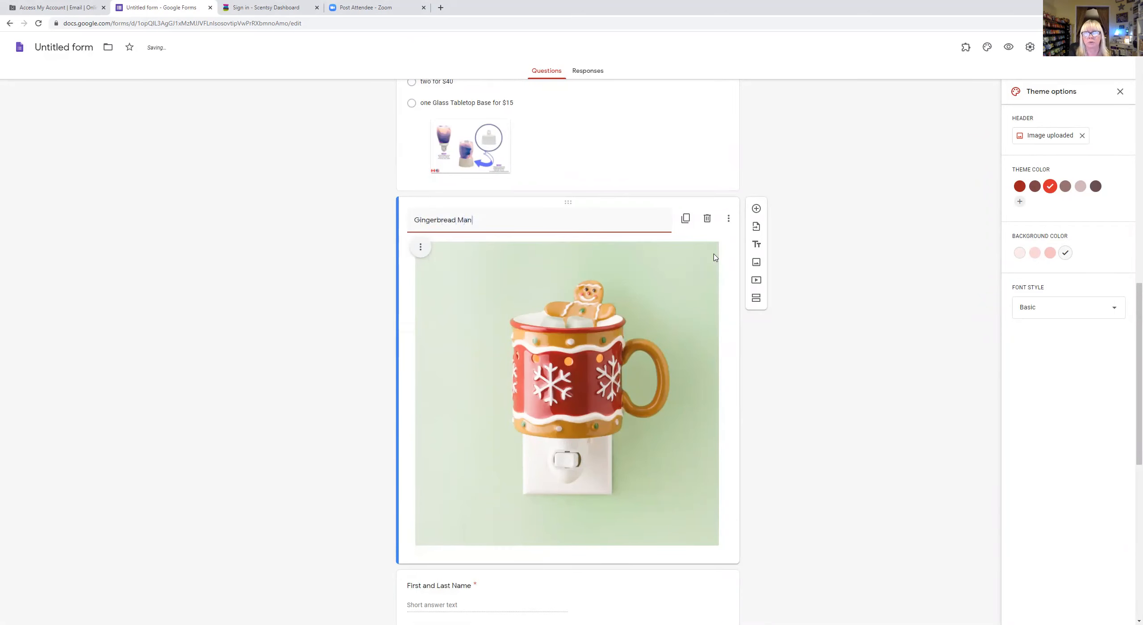
{"action": "type", "text": " Mini Warmer"}
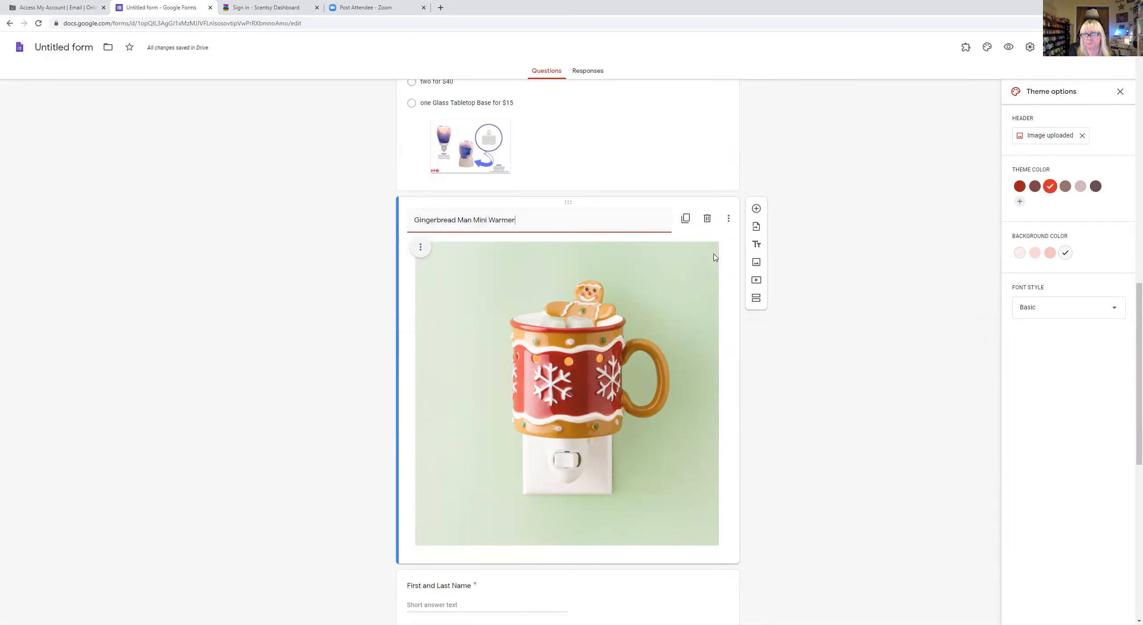
{"action": "scroll", "coordinate": [903, 243], "scroll_direction": "up", "scroll_amount": 3}
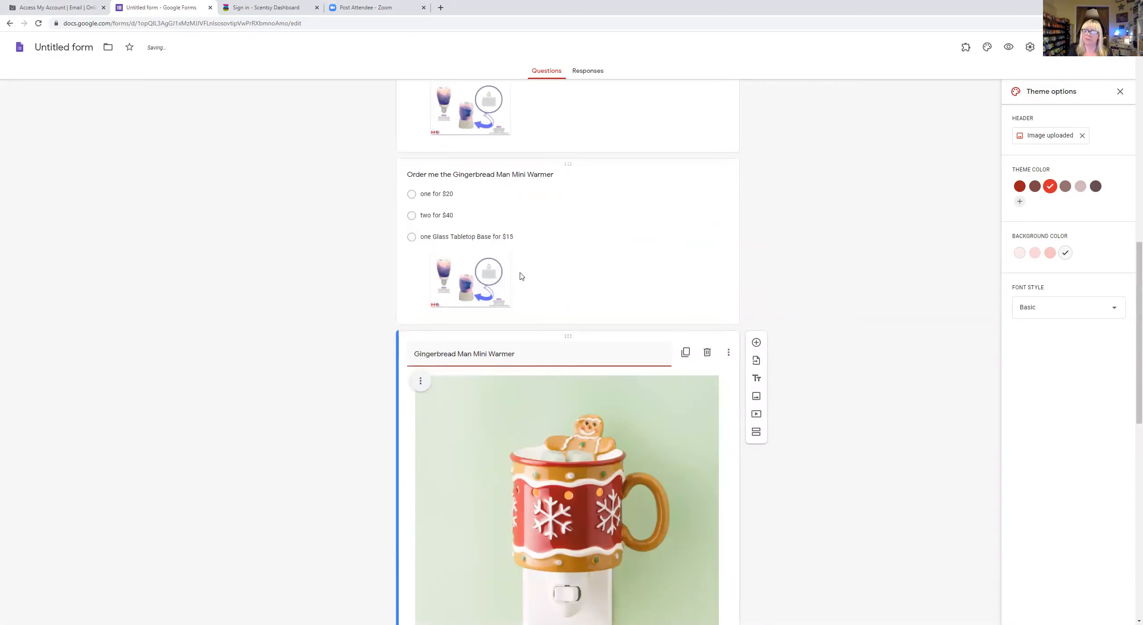
{"action": "left_click_drag", "start_coordinate": [567, 336], "coordinate": [547, 111]}
{"action": "scroll", "coordinate": [816, 234], "scroll_direction": "up", "scroll_amount": 11}
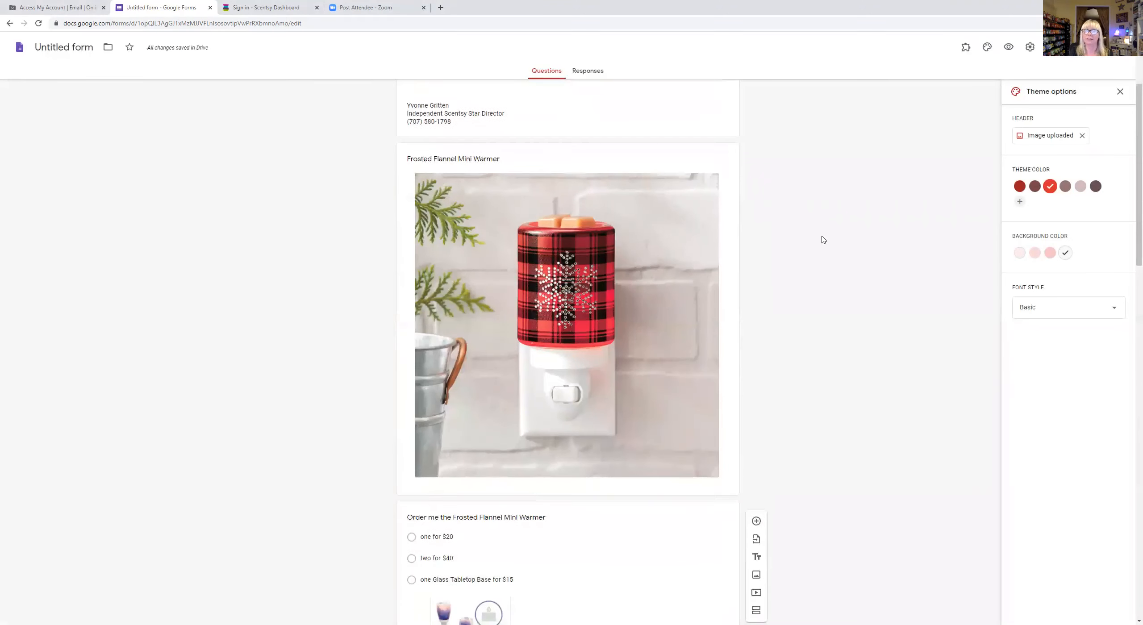
{"action": "scroll", "coordinate": [822, 239], "scroll_direction": "down", "scroll_amount": 9}
{"action": "scroll", "coordinate": [920, 328], "scroll_direction": "down", "scroll_amount": 8}
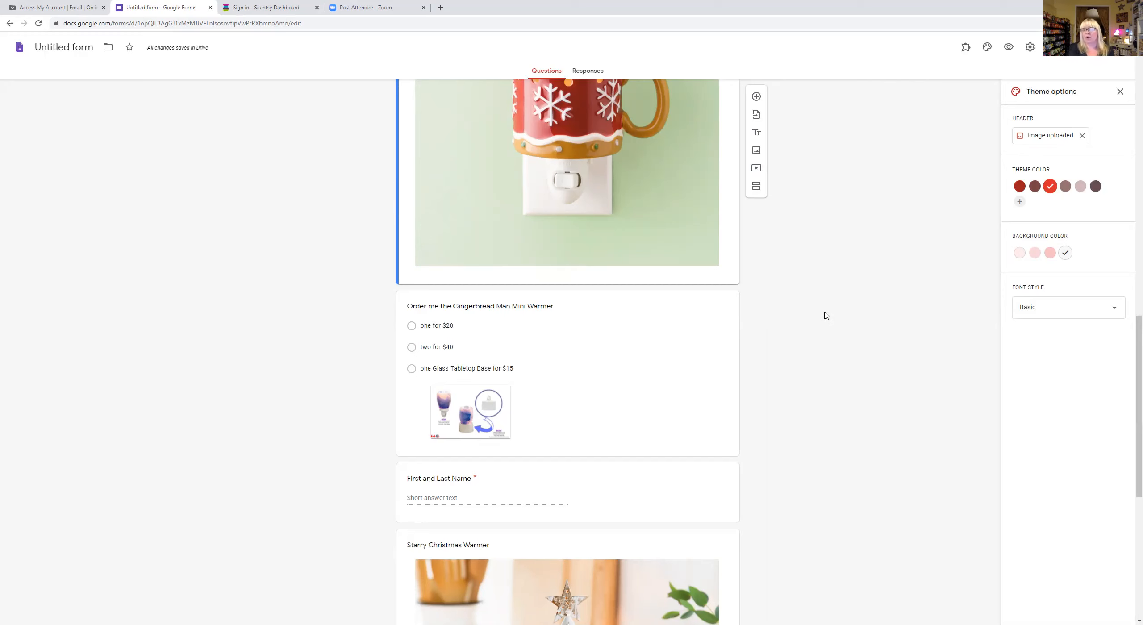
{"action": "scroll", "coordinate": [766, 295], "scroll_direction": "down", "scroll_amount": 9}
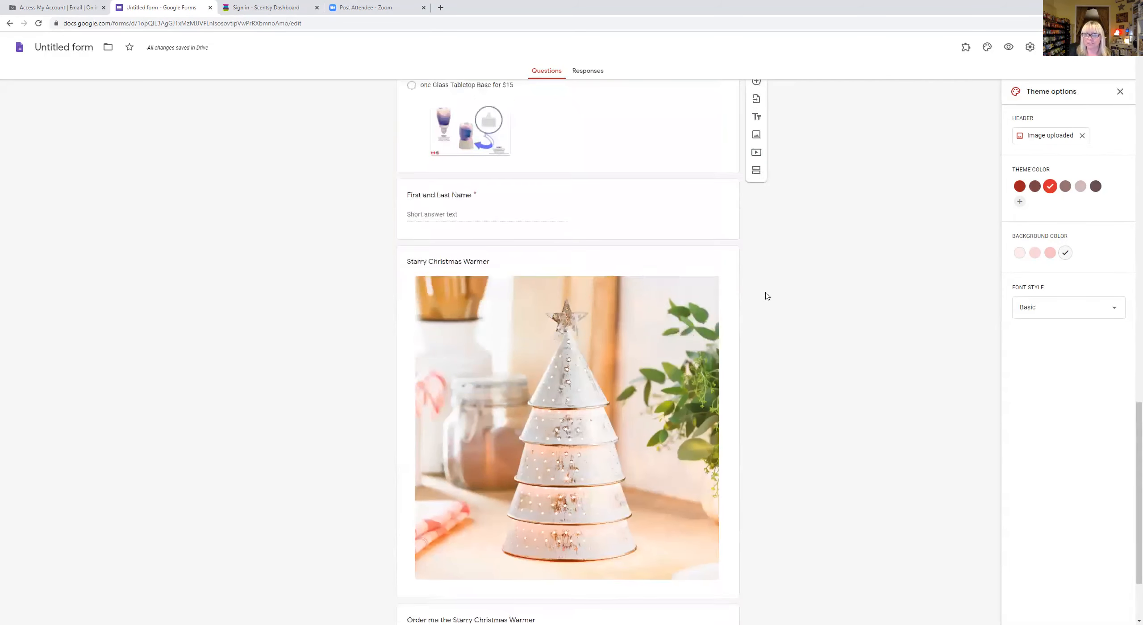
{"action": "scroll", "coordinate": [766, 296], "scroll_direction": "up", "scroll_amount": 20}
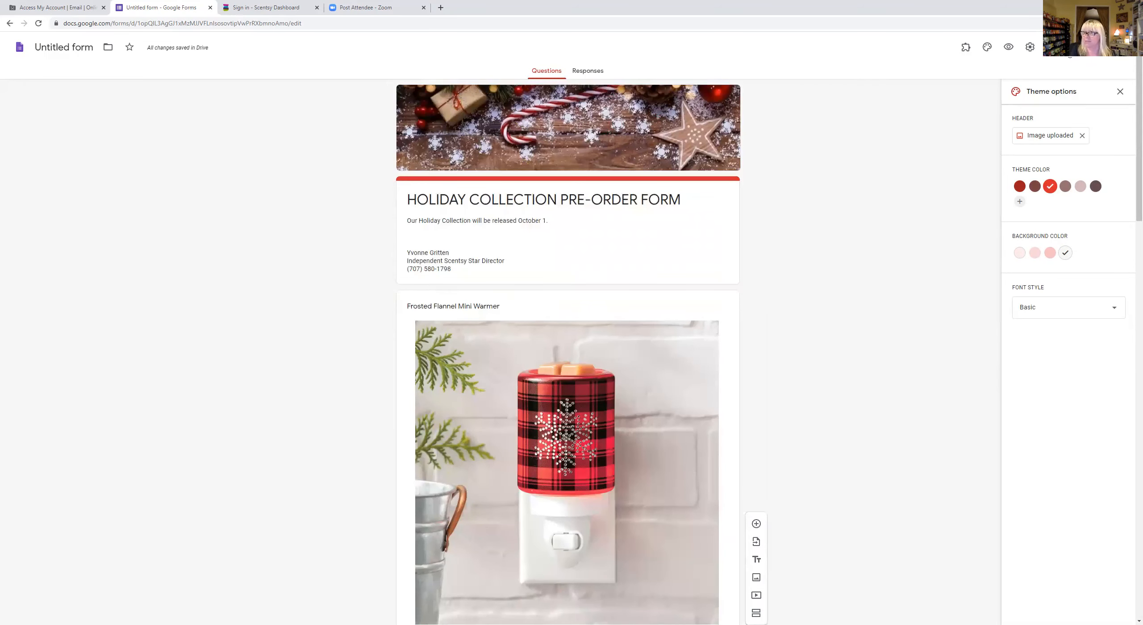
- Email the pre-order form invitation to the recipient's e-mail address
{"action": "left_click", "coordinate": [1069, 49]}
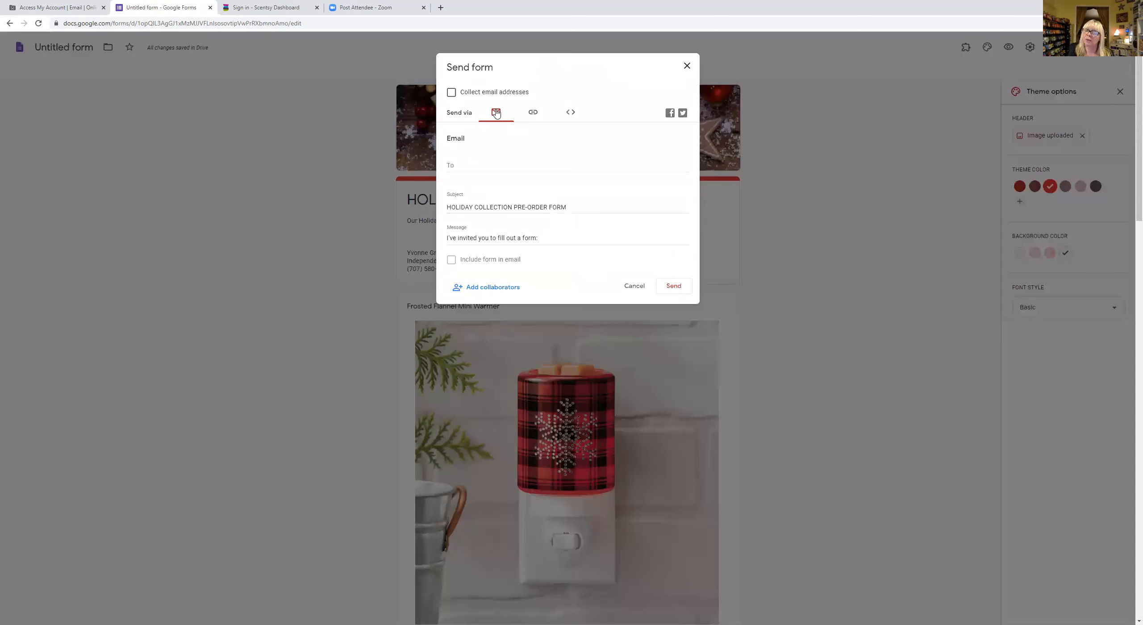
{"action": "left_click", "coordinate": [465, 164]}
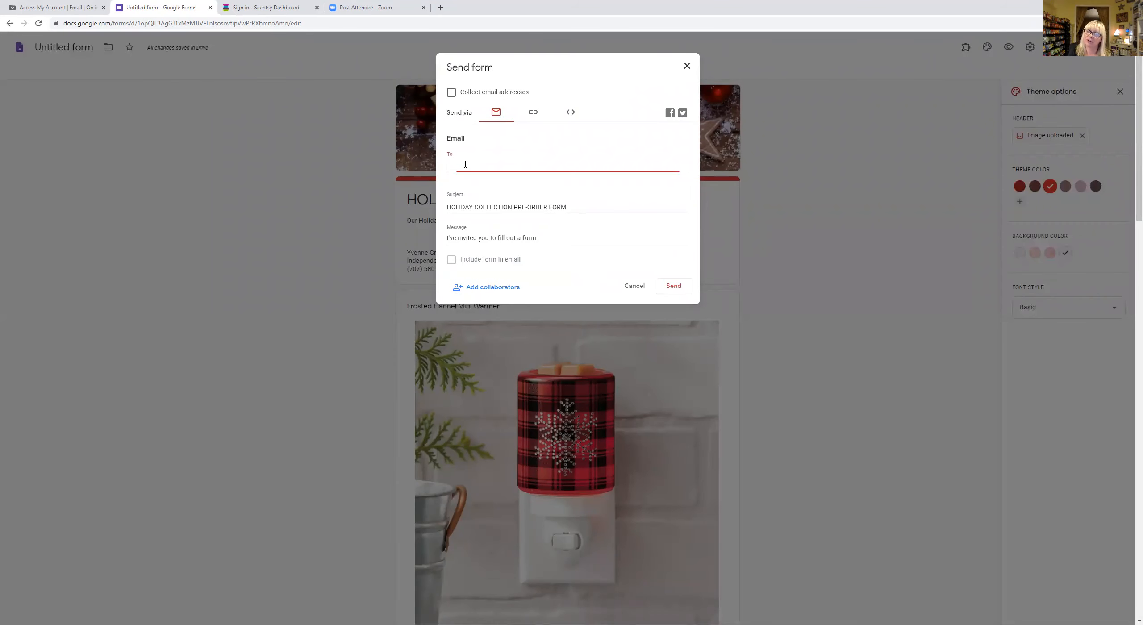
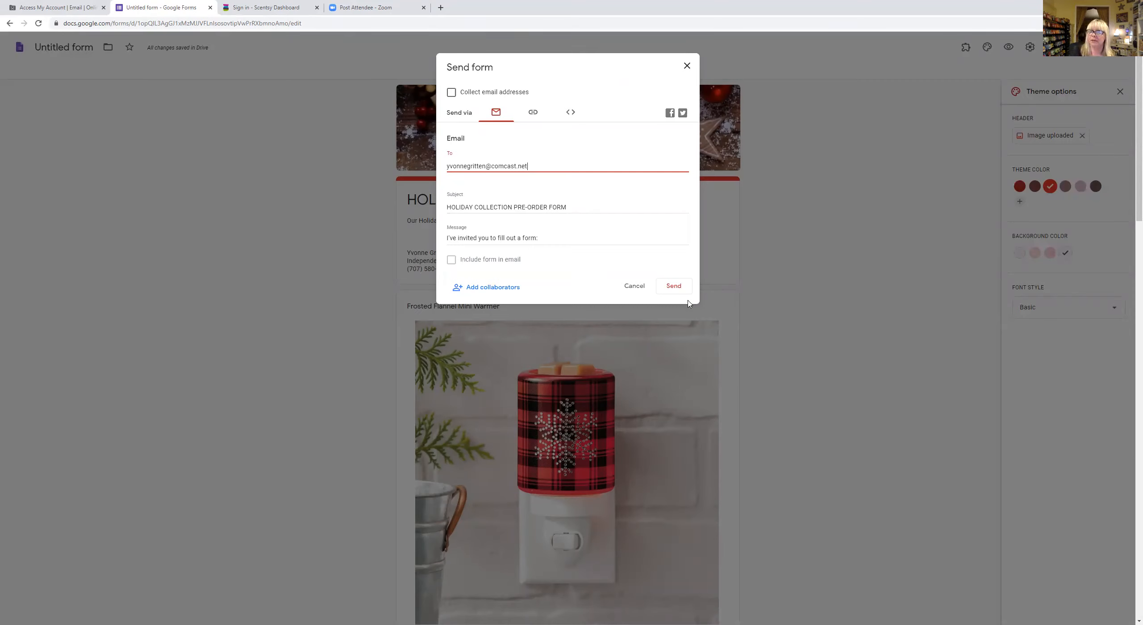
{"action": "left_click", "coordinate": [675, 289]}
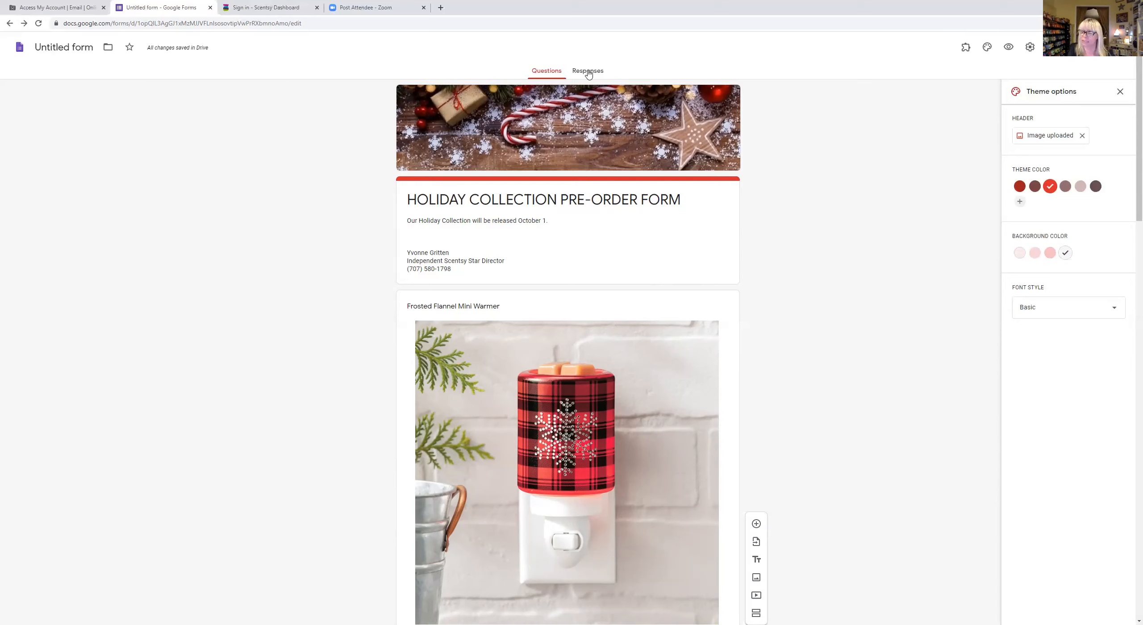
{"action": "left_click", "coordinate": [9, 24]}
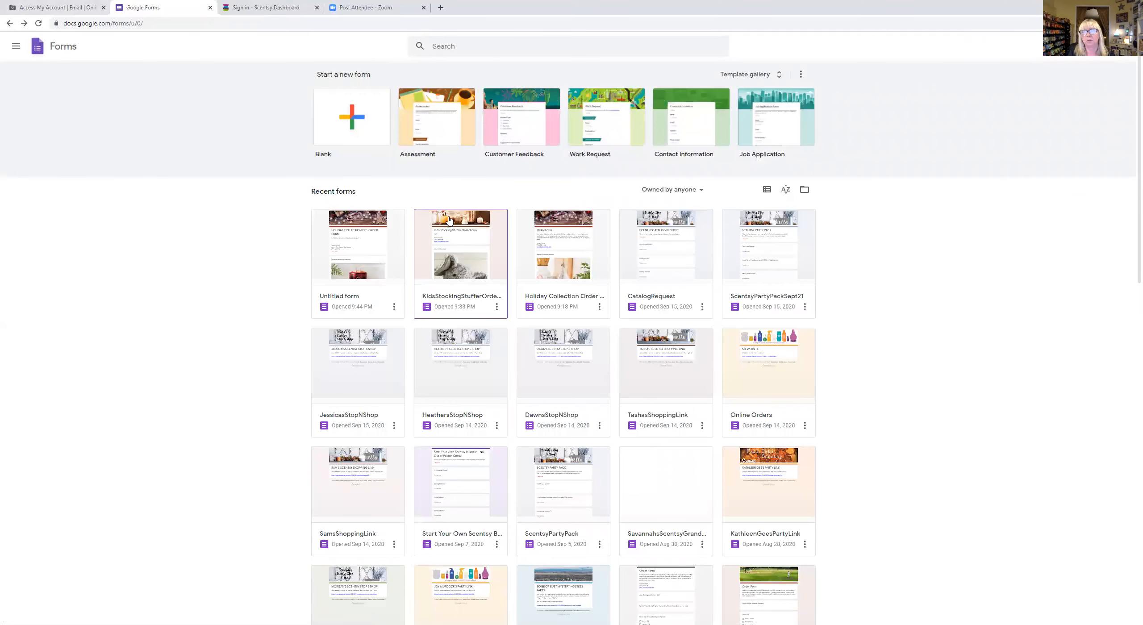
{"action": "left_click", "coordinate": [547, 219]}
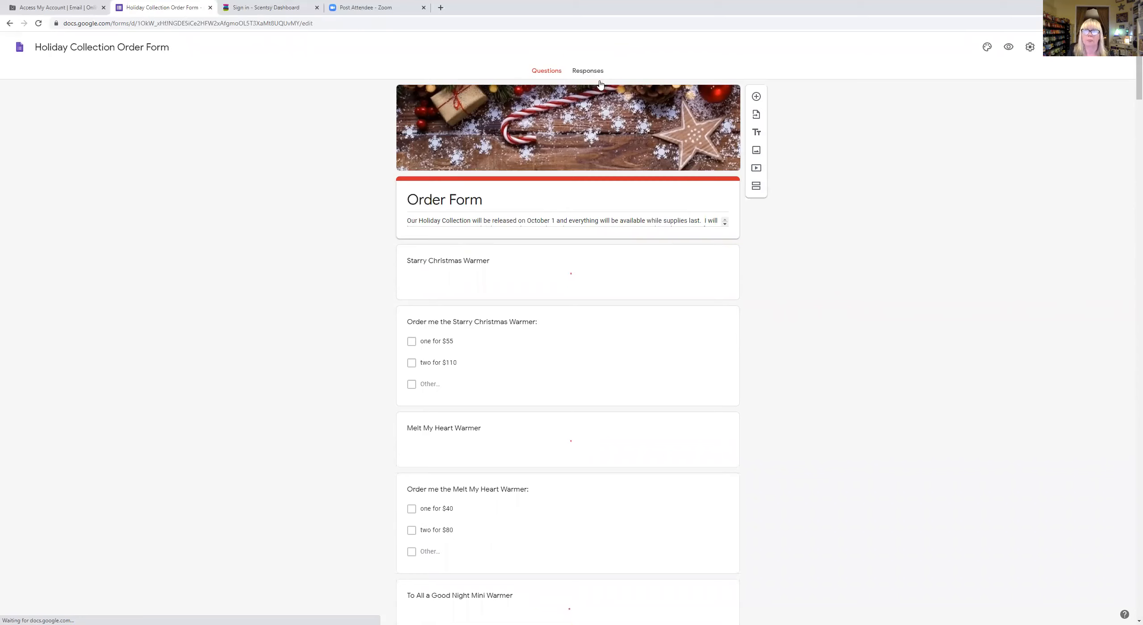
{"action": "left_click", "coordinate": [575, 72]}
{"action": "left_click", "coordinate": [679, 152]}
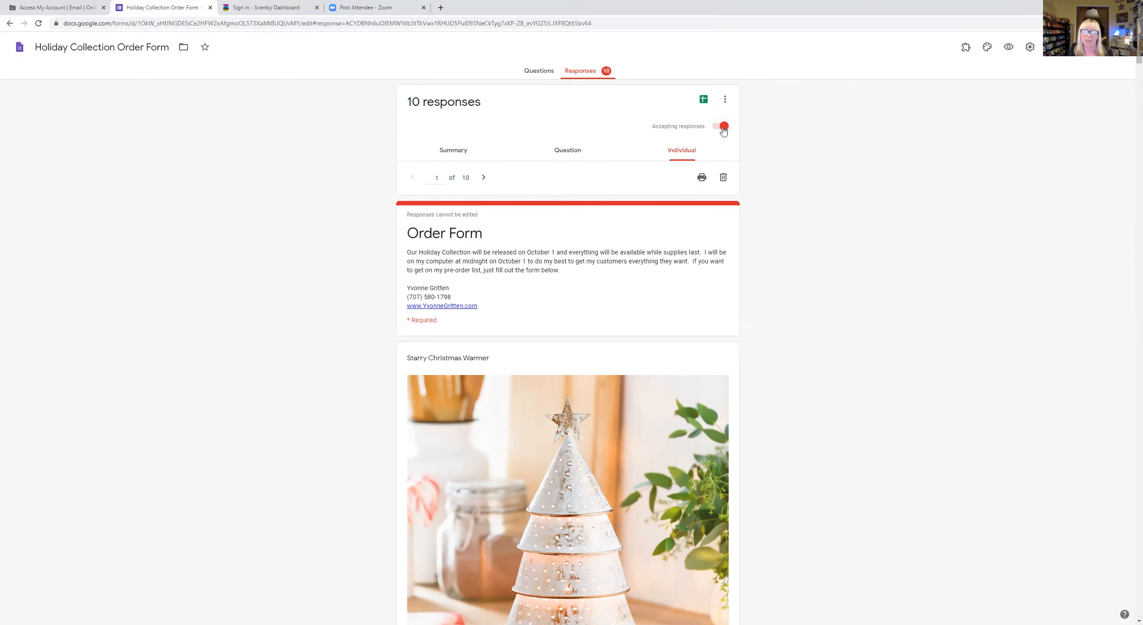
{"action": "left_click", "coordinate": [9, 23]}
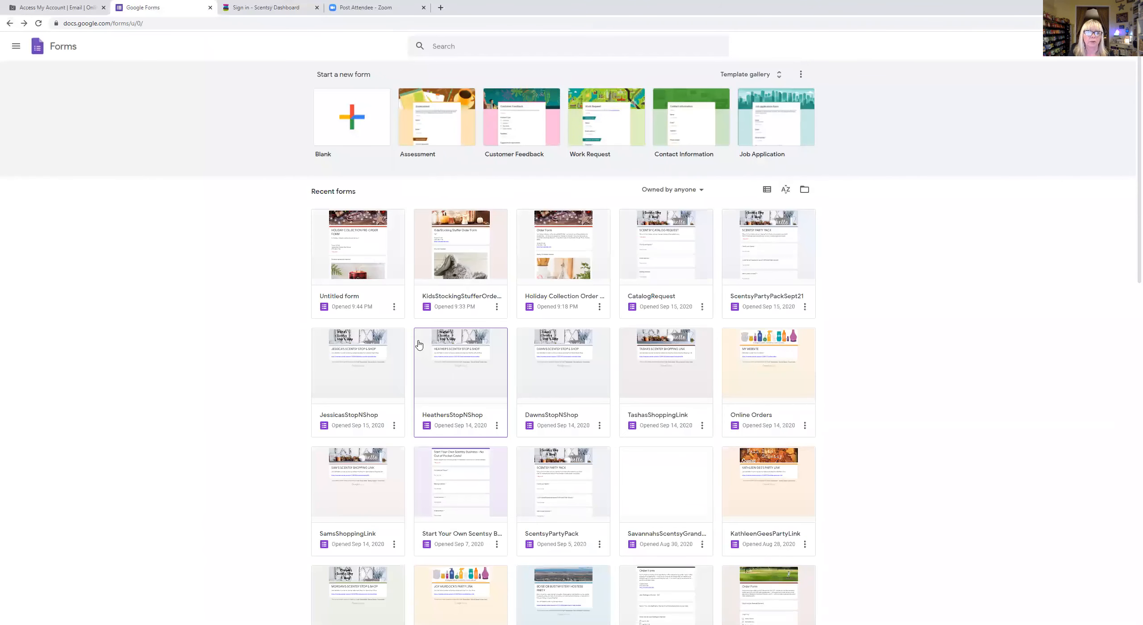
{"action": "left_click", "coordinate": [376, 217]}
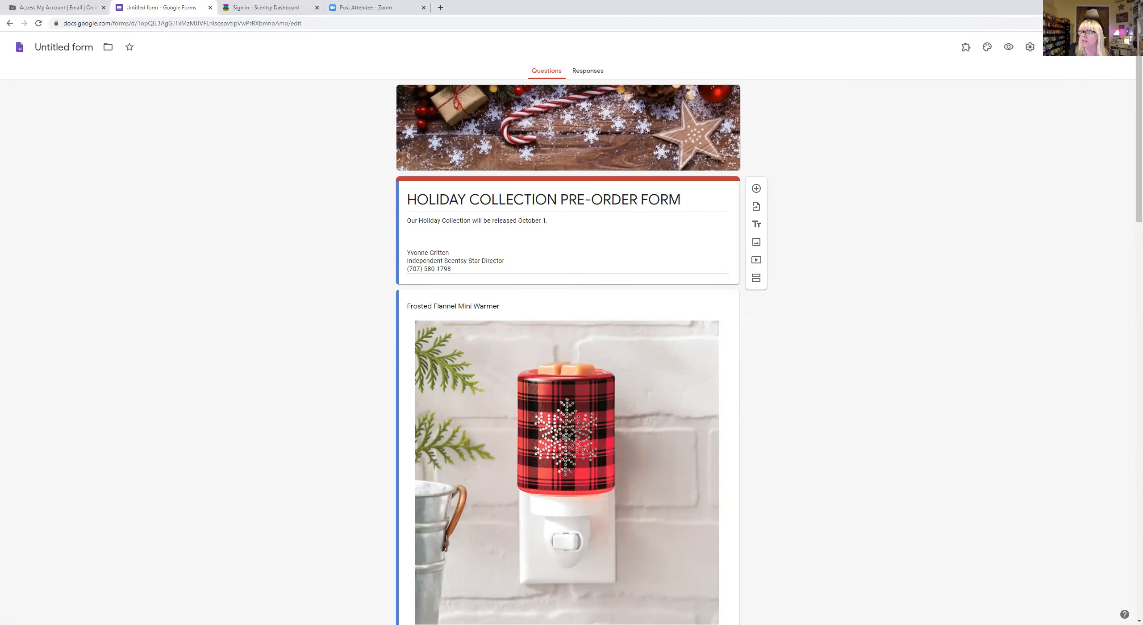
- Copy the form's shortened forms.gle share link, with Shorten URL ticked
{"action": "left_click", "coordinate": [1067, 48]}
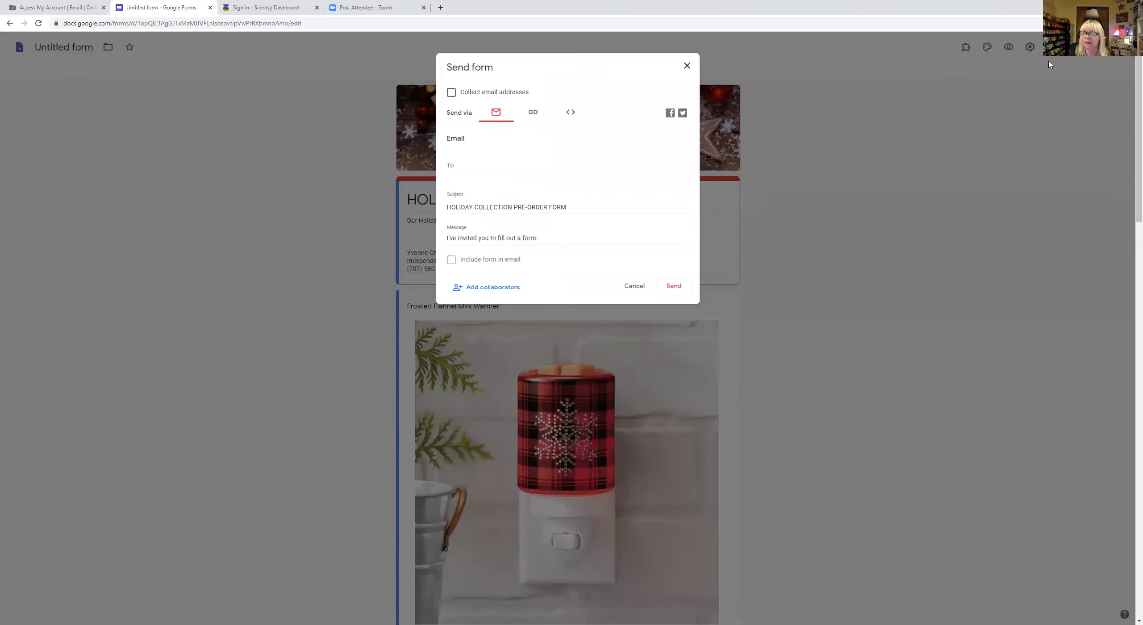
{"action": "left_click", "coordinate": [533, 113]}
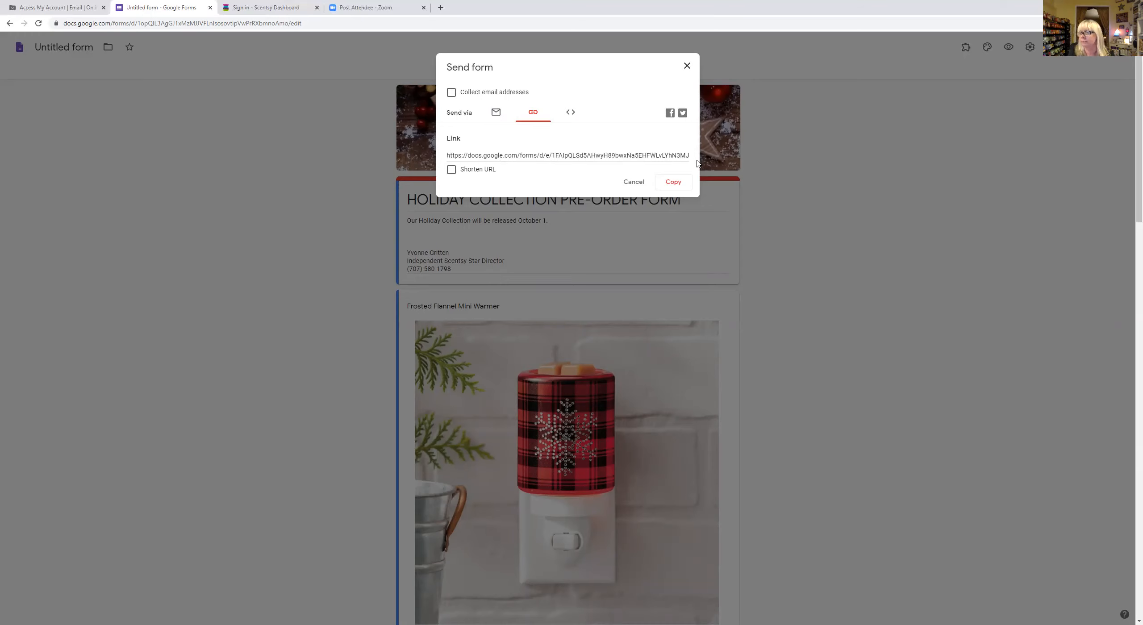
{"action": "left_click", "coordinate": [450, 170]}
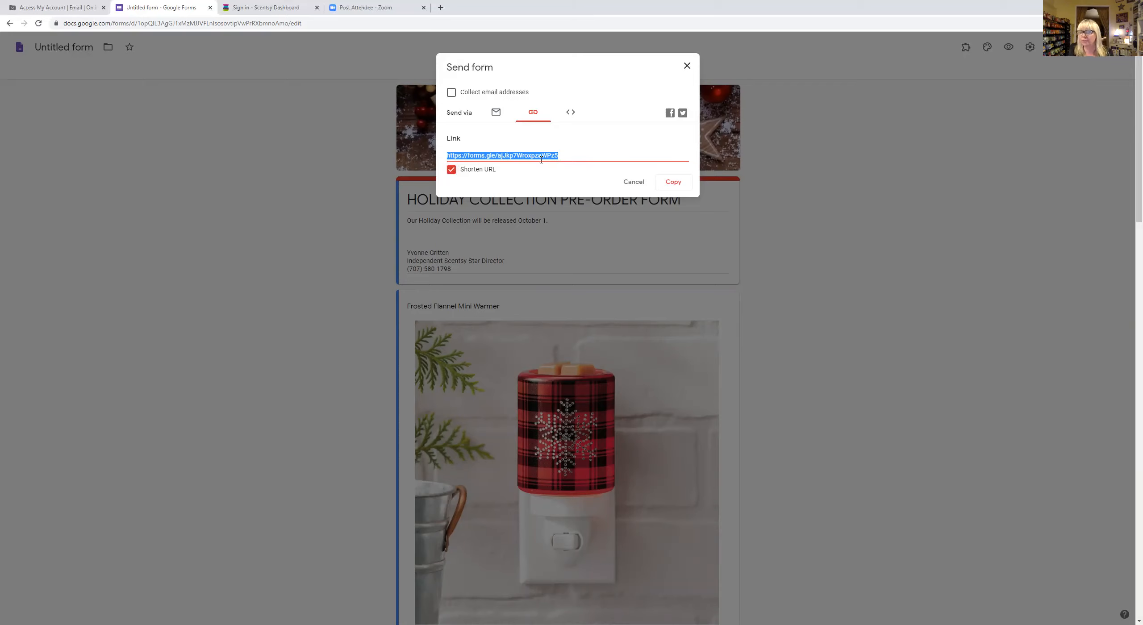
{"action": "left_click", "coordinate": [466, 168]}
{"action": "left_click", "coordinate": [467, 172]}
{"action": "left_click", "coordinate": [674, 186]}
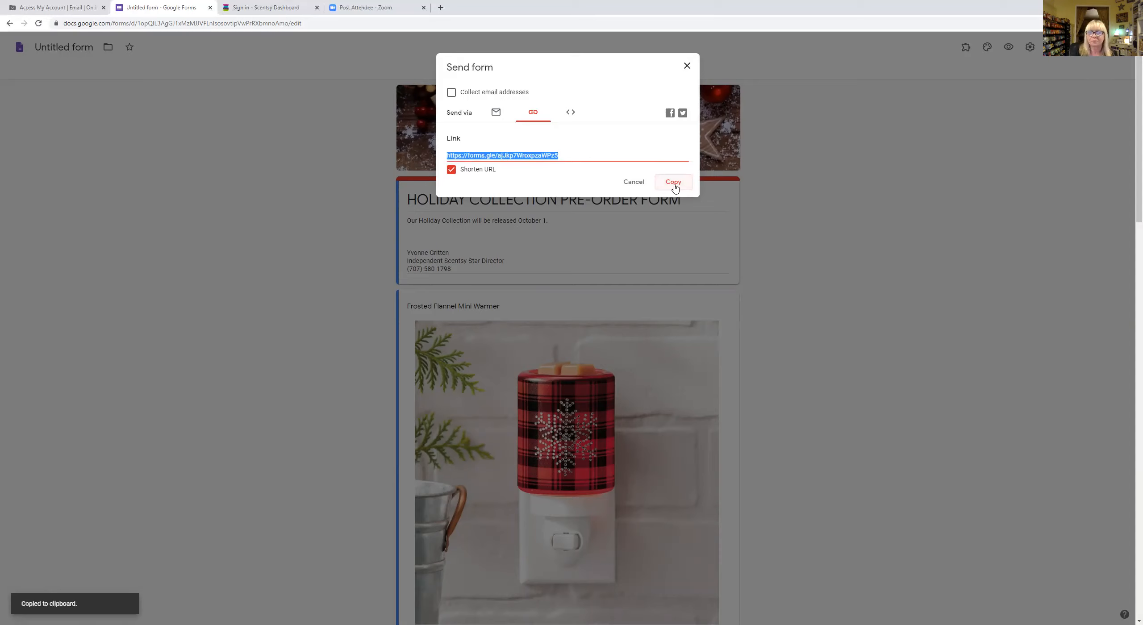